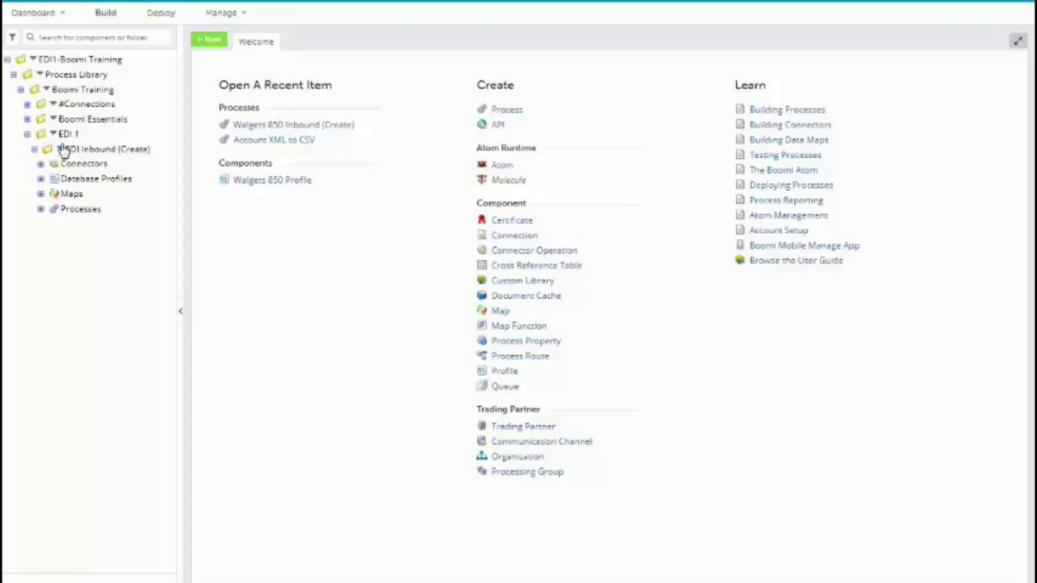
Step: Create a profile component named Walgets 850 Profile in the EDI Inbound (Create) folder, with EDI format and the X12 standard
right_click(60, 151)
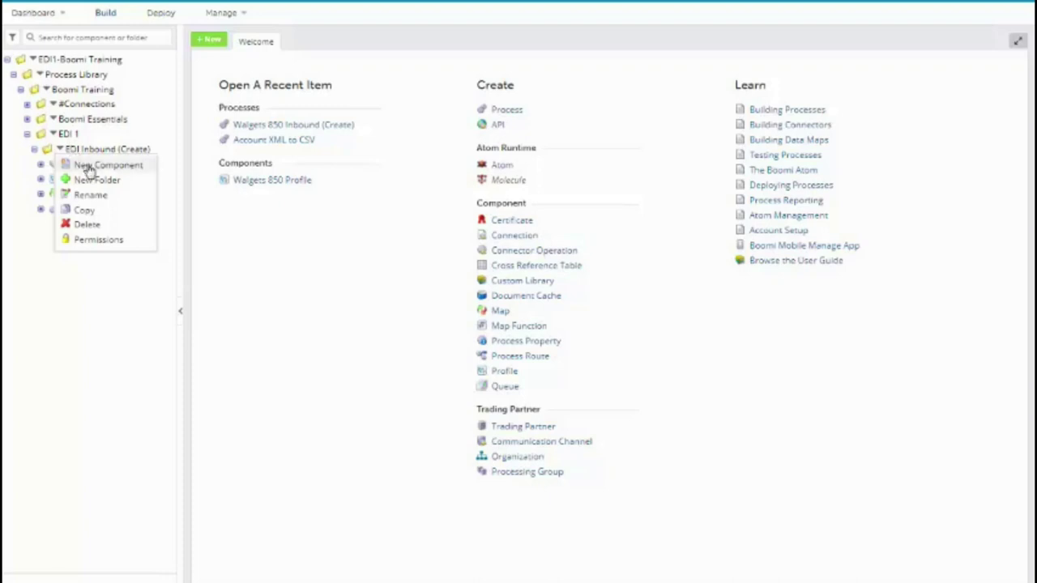
left_click(85, 166)
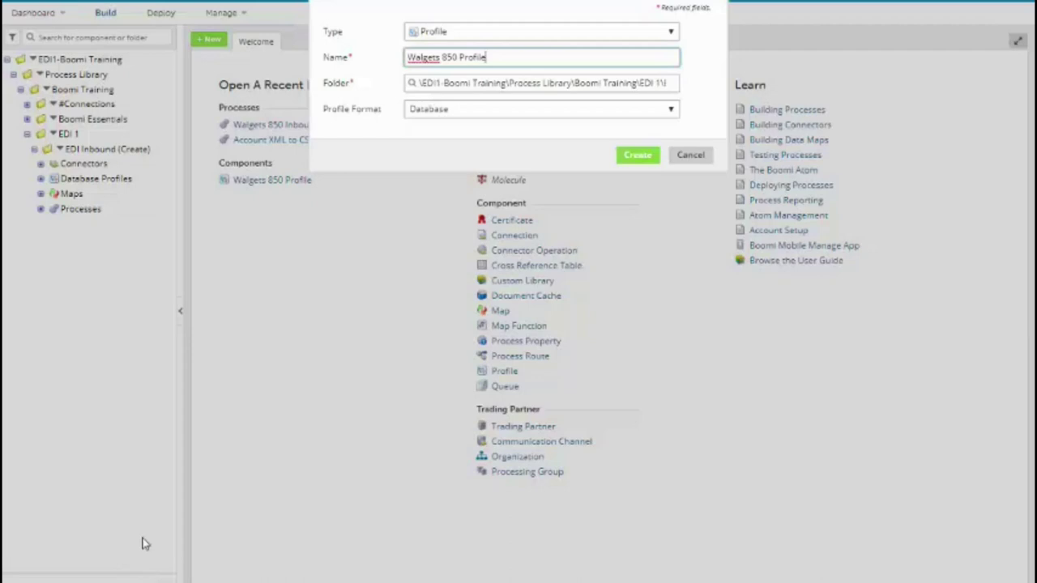
left_click(410, 87)
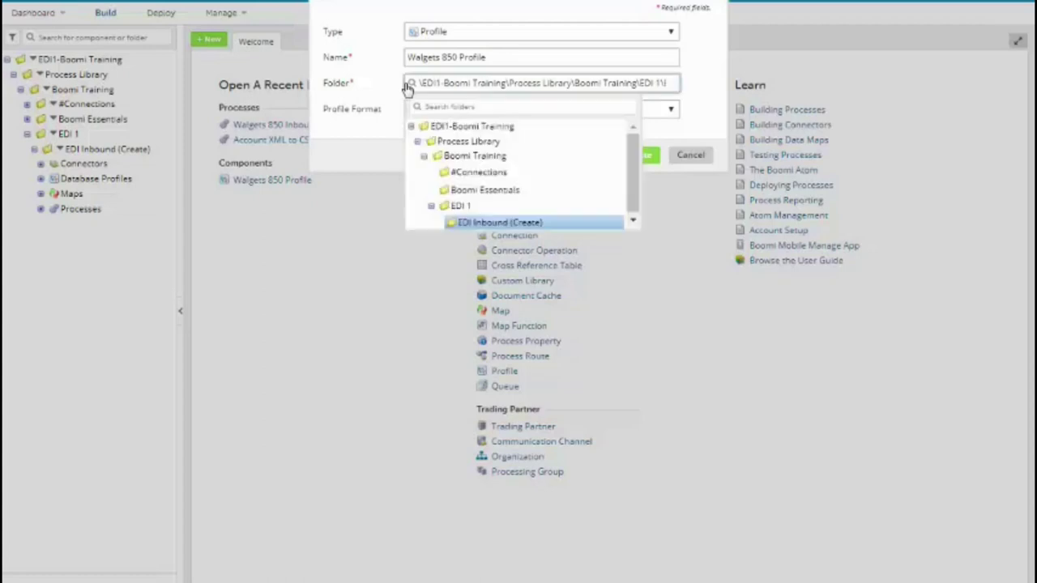
left_click(385, 87)
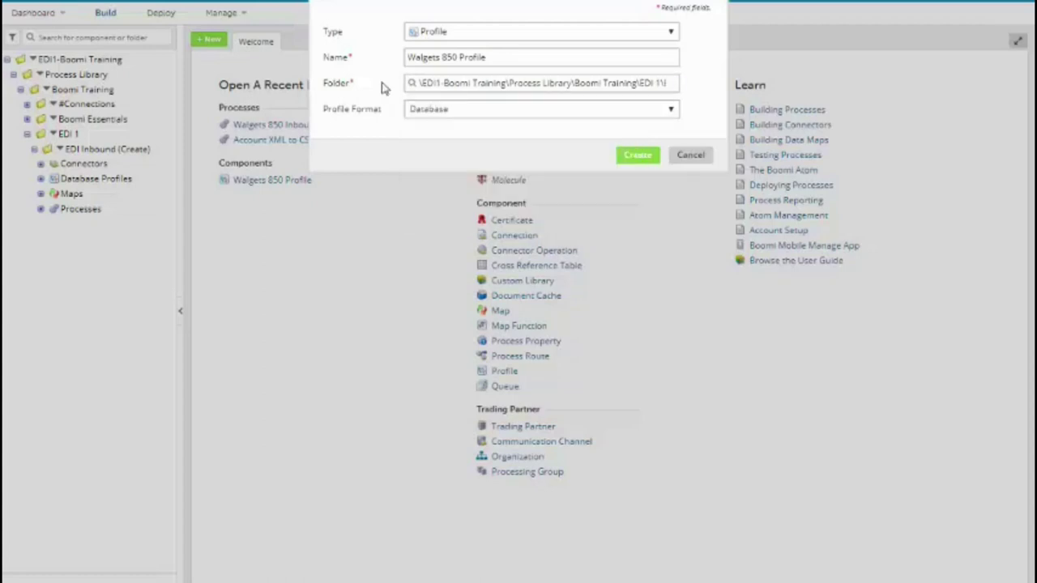
left_click(430, 115)
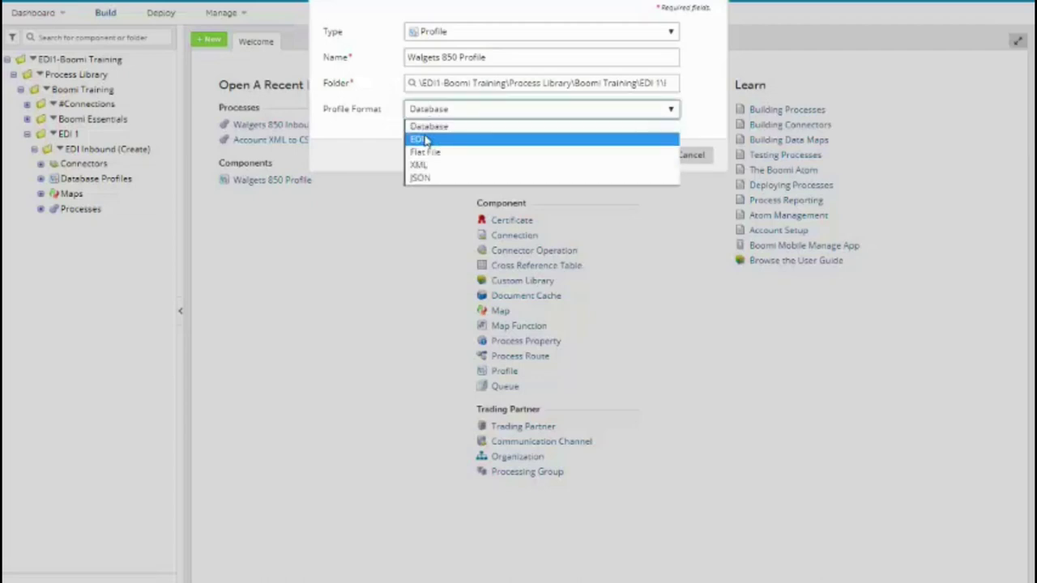
left_click(425, 140)
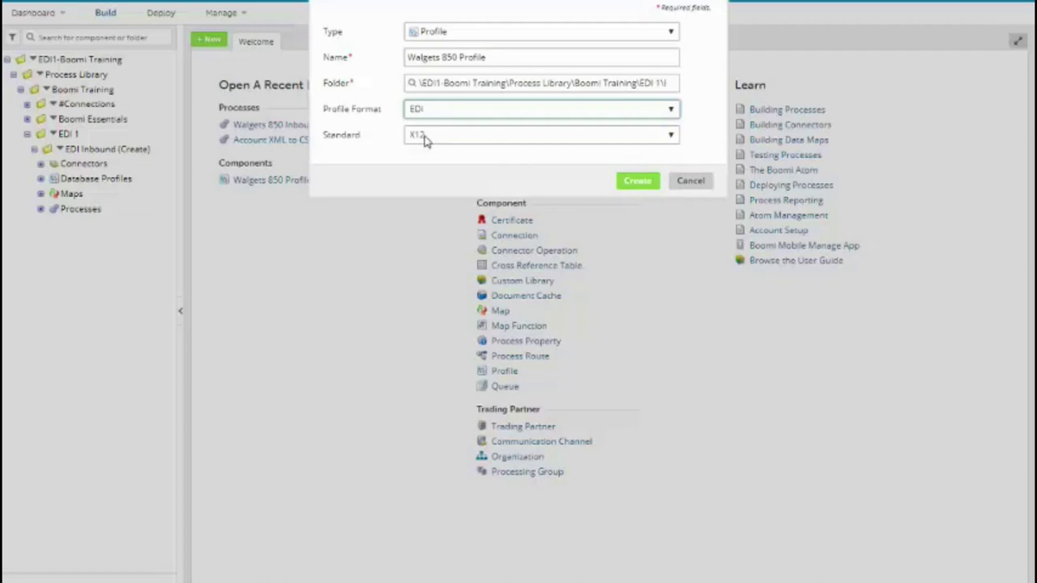
left_click(425, 138)
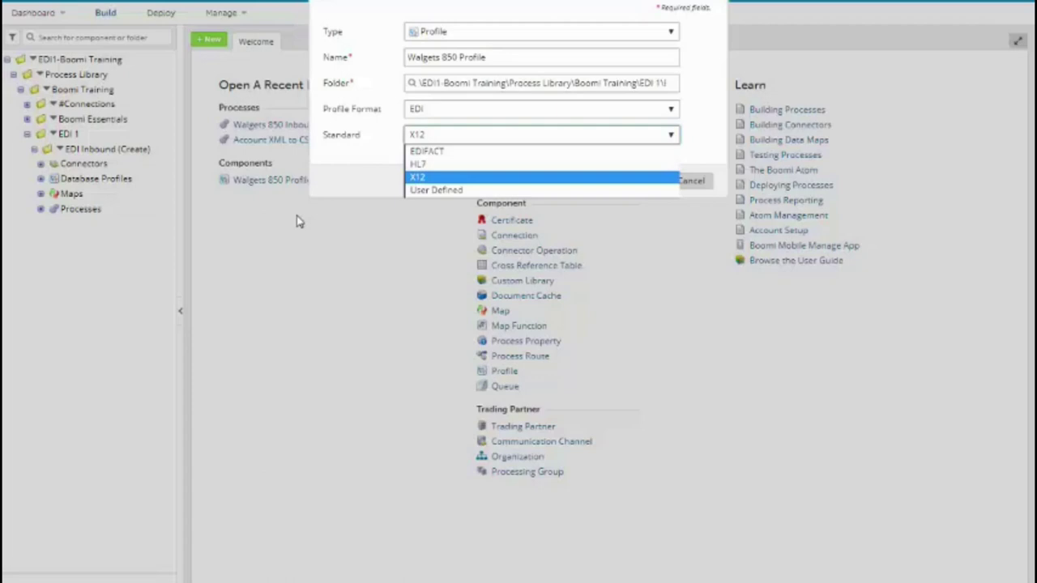
left_click(589, 177)
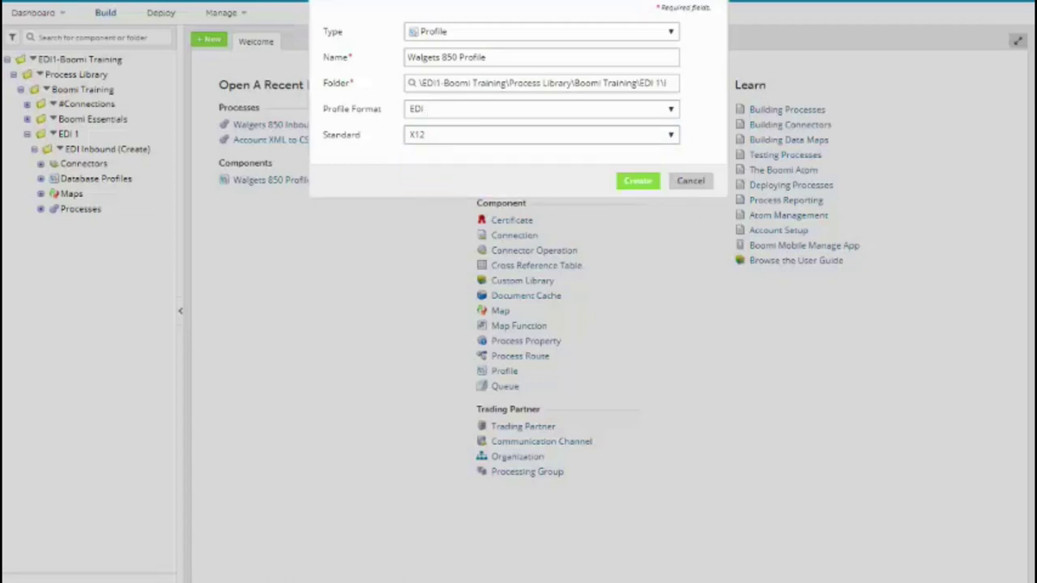
left_click(622, 182)
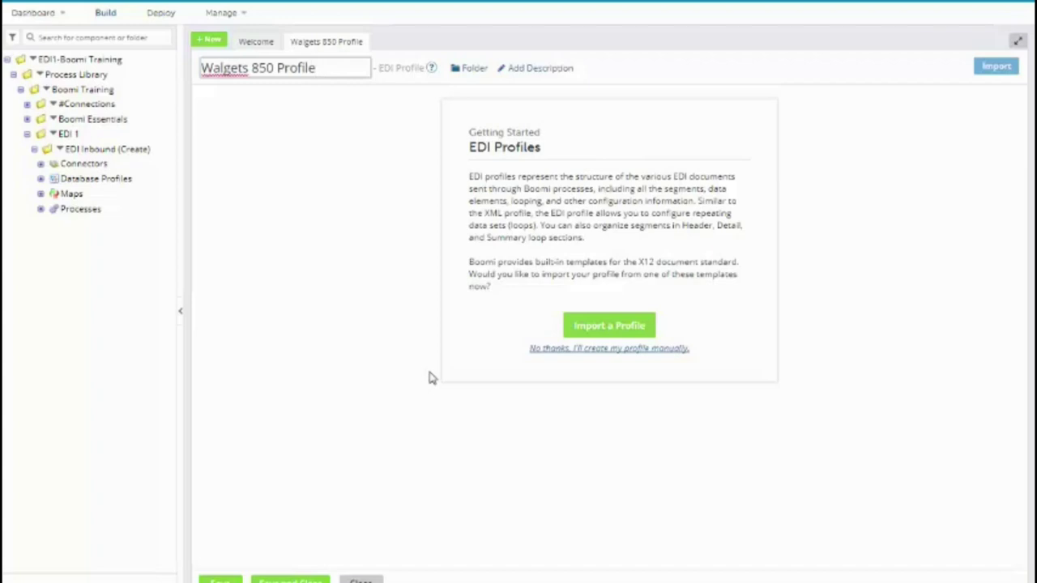
Step: Start importing the profile from the version 4010 template for document type 850 - Purchase Order
left_click(598, 325)
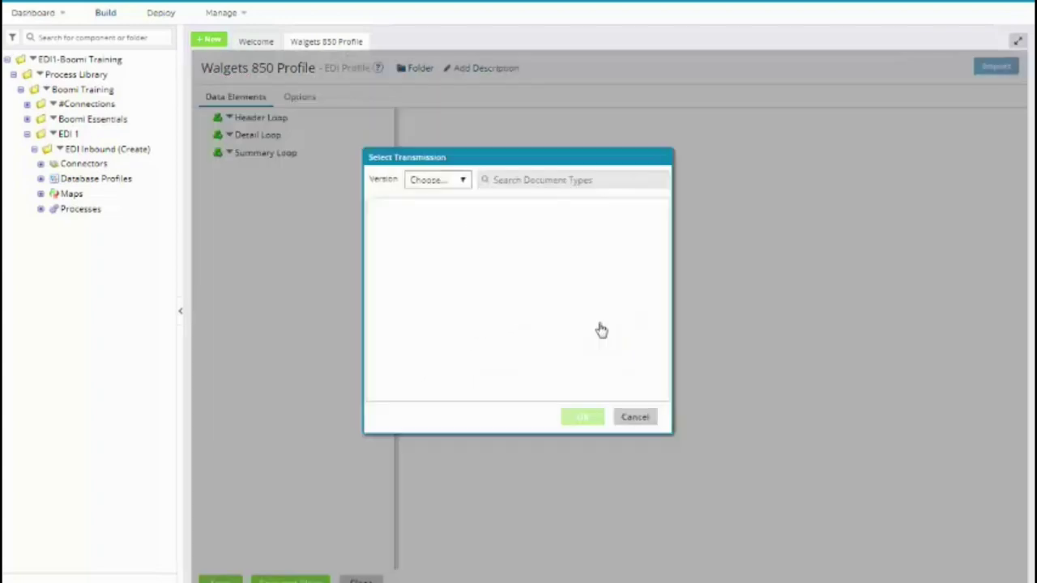
left_click(417, 184)
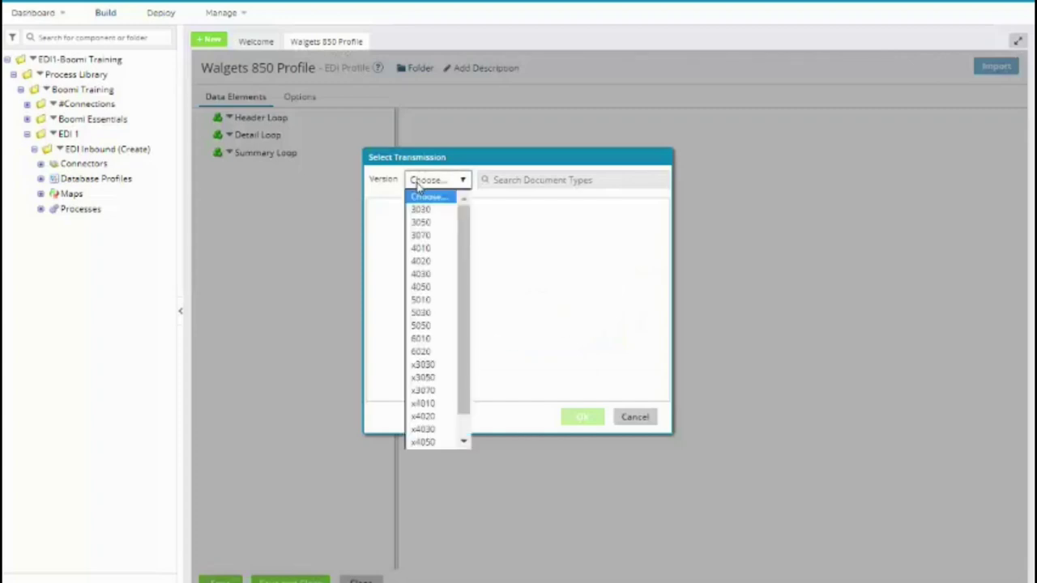
left_click(421, 249)
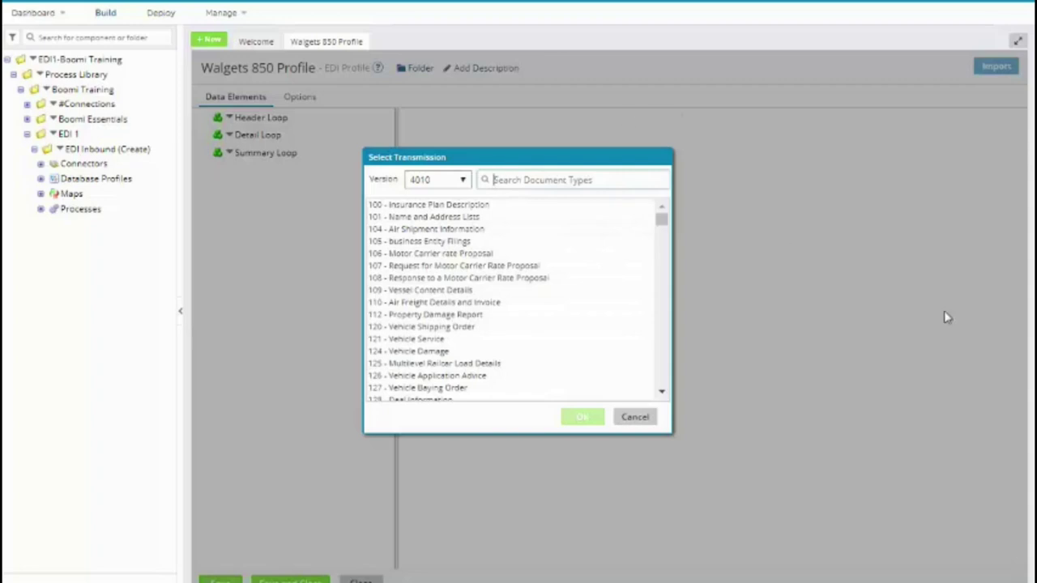
type("850")
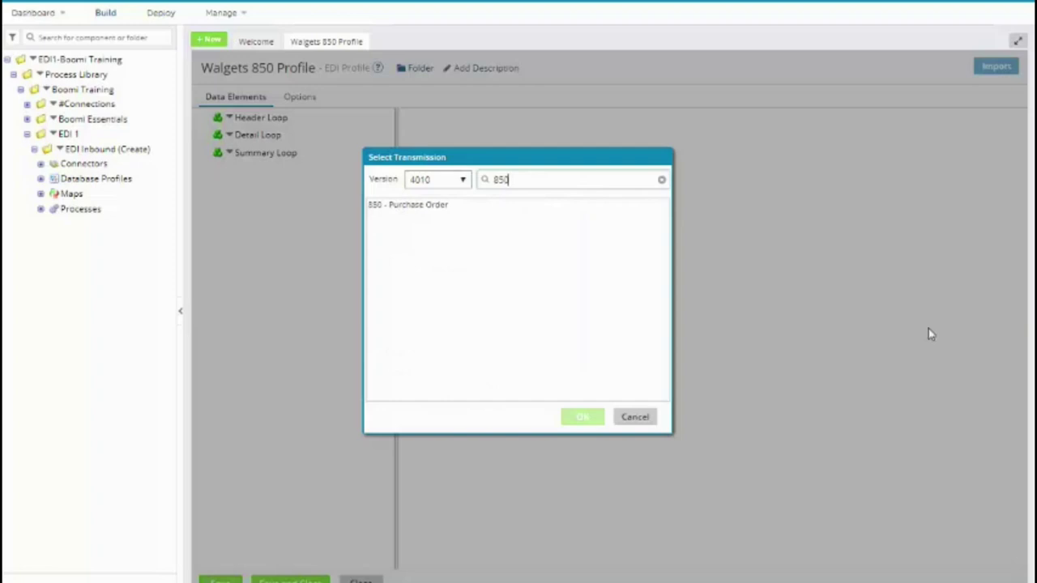
left_click(392, 207)
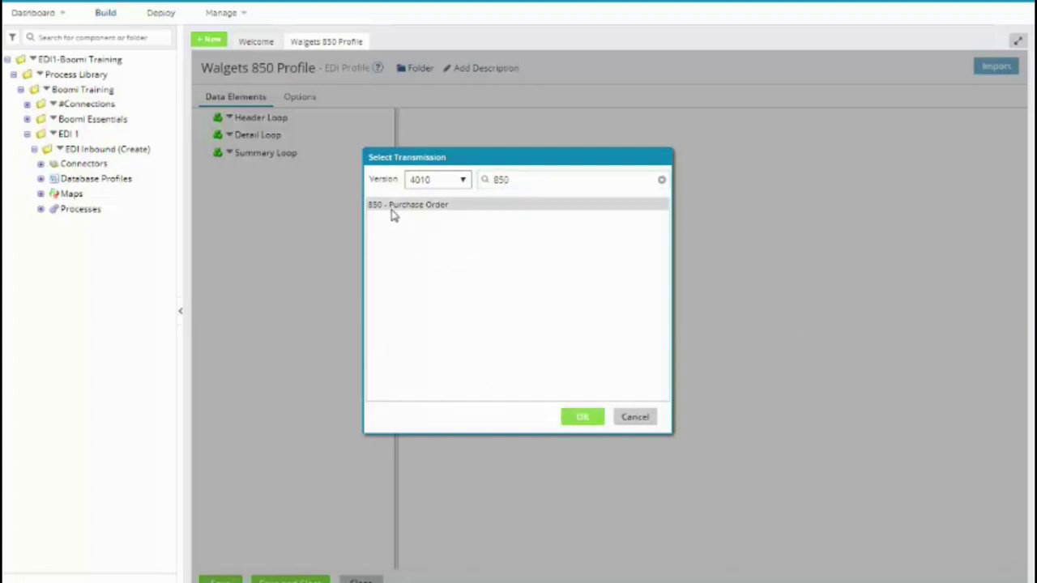
left_click(580, 418)
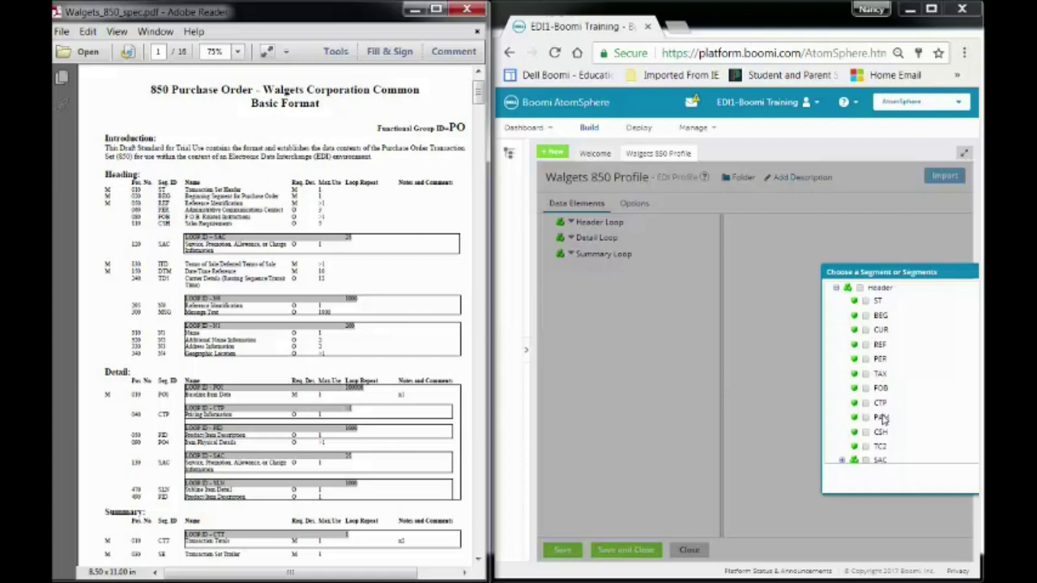
Step: Include the header segments ST, BEG, REF, PER, FOB and CSH in the import, following the Walgets 850 specification
key("Down")
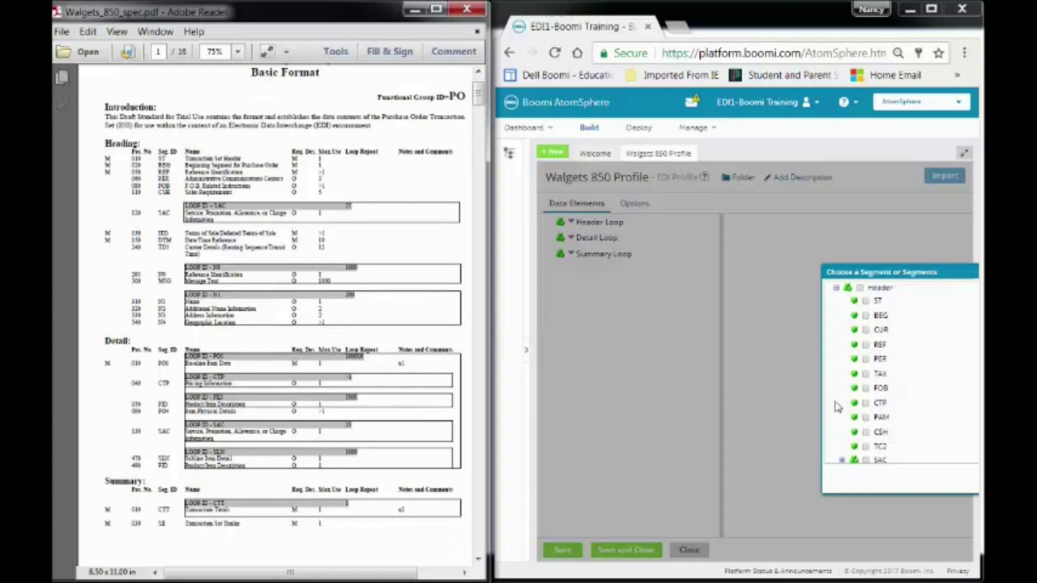
scroll(838, 405, "down", 5)
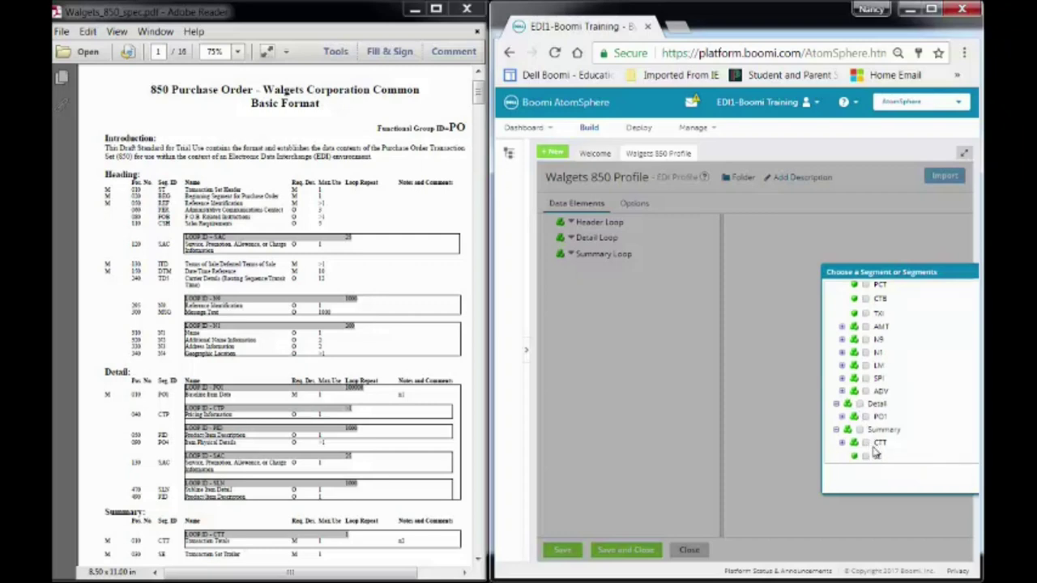
scroll(876, 451, "up", 5)
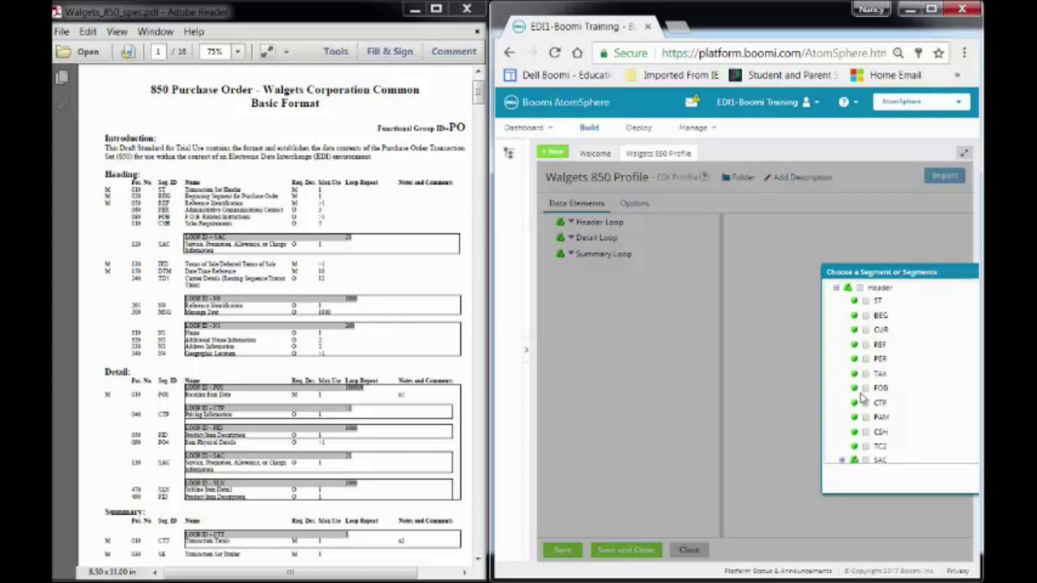
left_click(864, 300)
left_click(865, 315)
left_click(865, 345)
left_click(865, 360)
left_click(865, 389)
left_click(866, 433)
Step: Include the SAC segment inside the header's SAC loop, plus the header segments ITD, DTM and TD5
scroll(847, 429, "down", 2)
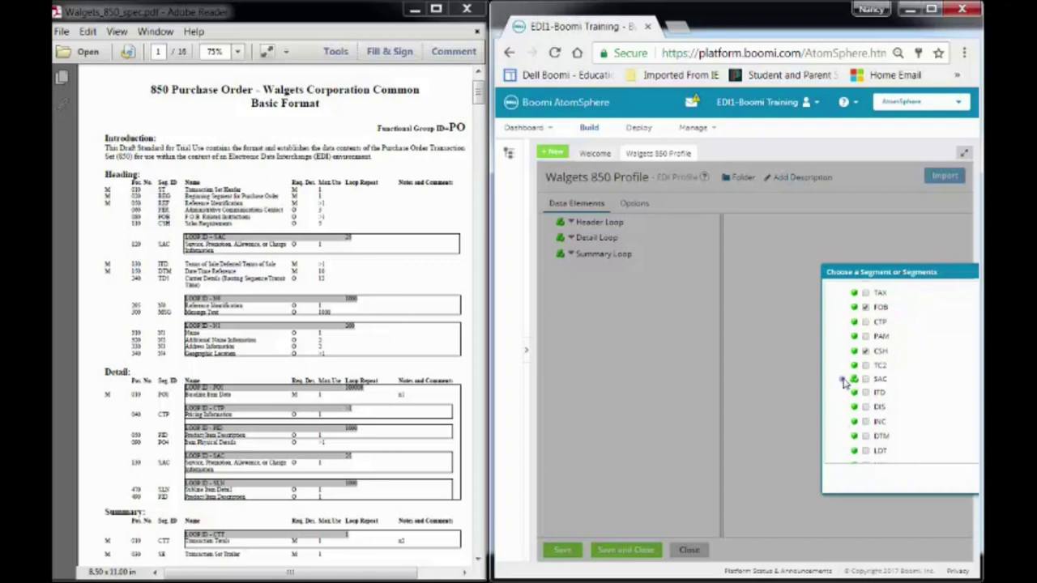
left_click(843, 379)
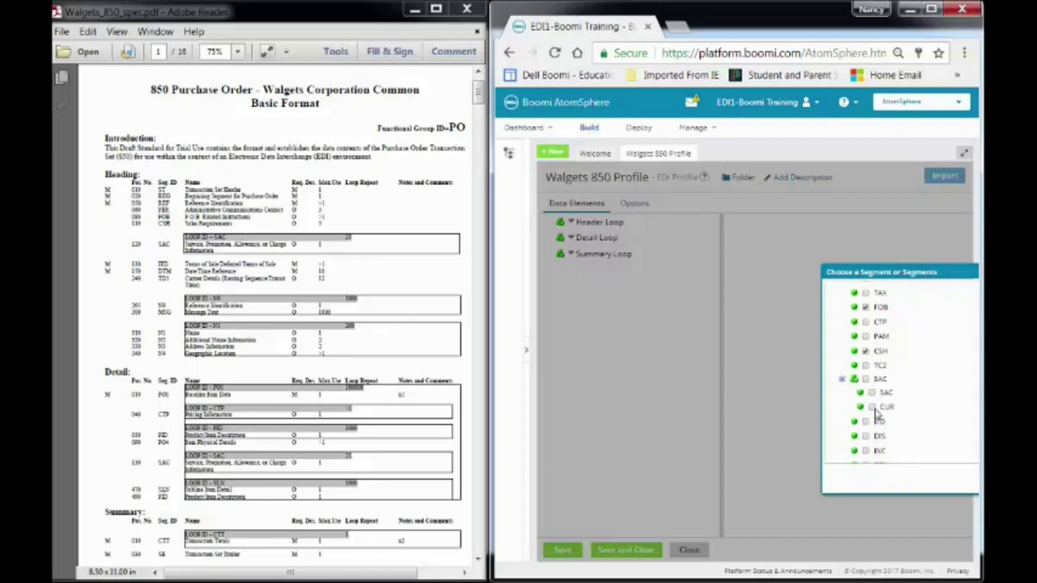
left_click_drag(886, 395, 885, 423)
left_click(871, 393)
left_click(866, 422)
scroll(869, 452, "down", 2)
left_click(866, 383)
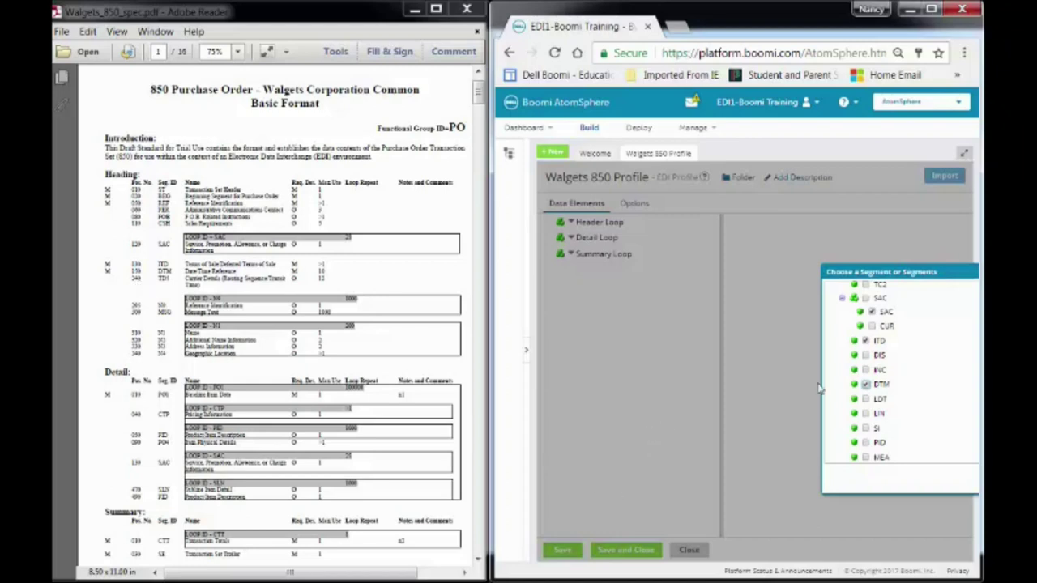
scroll(839, 413, "down", 2)
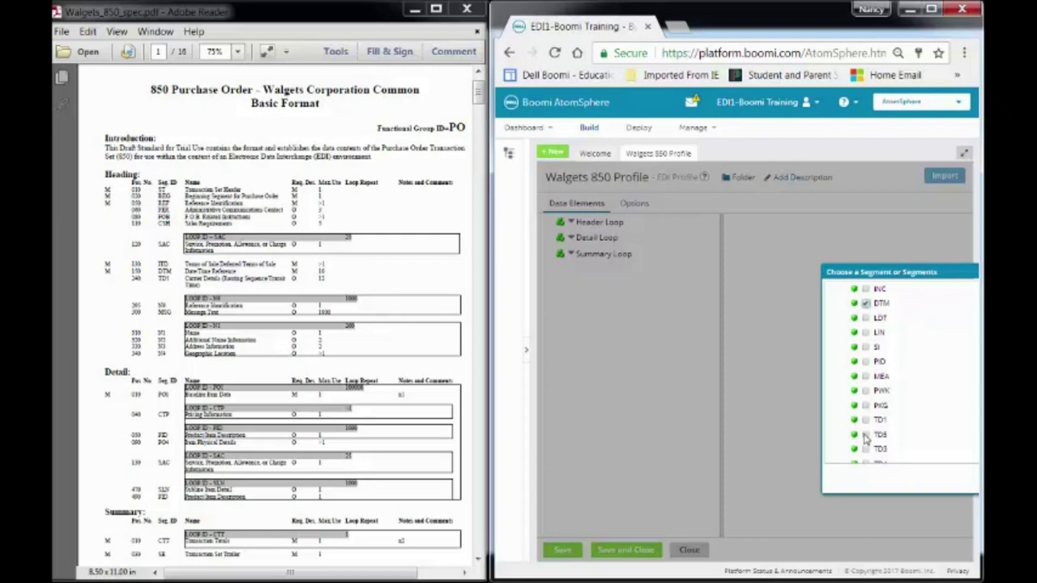
left_click(865, 435)
Step: Include the N9 and MSG segments of the header's N9 loop in the import
scroll(842, 438, "down", 1)
scroll(842, 437, "down", 3)
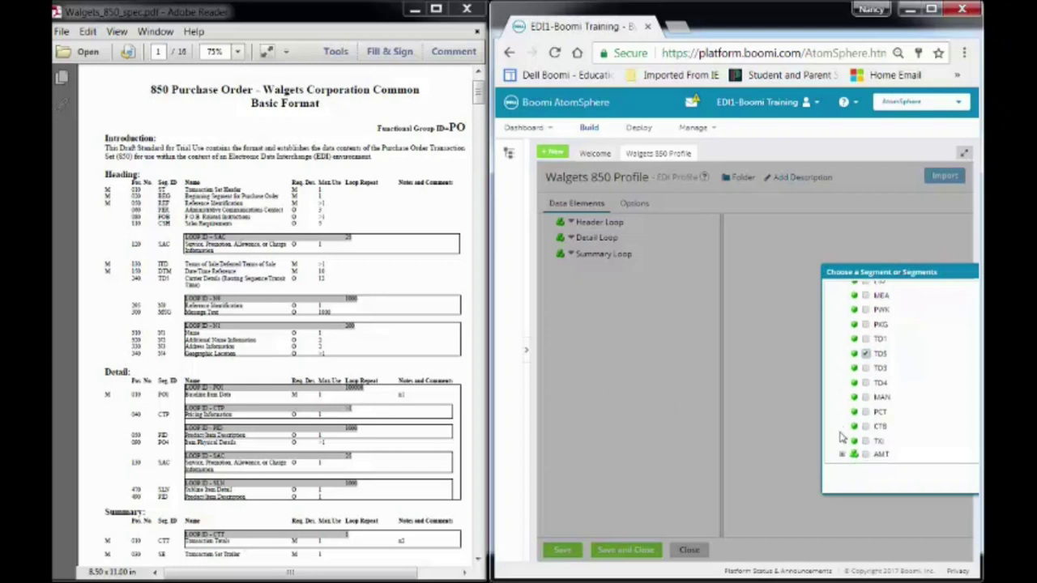
scroll(841, 437, "down", 4)
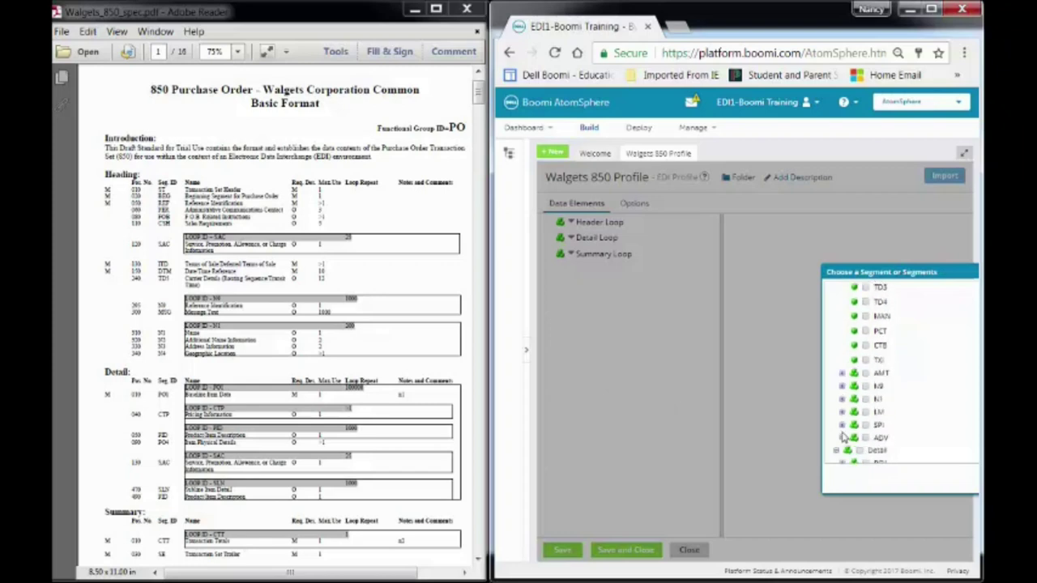
left_click(841, 386)
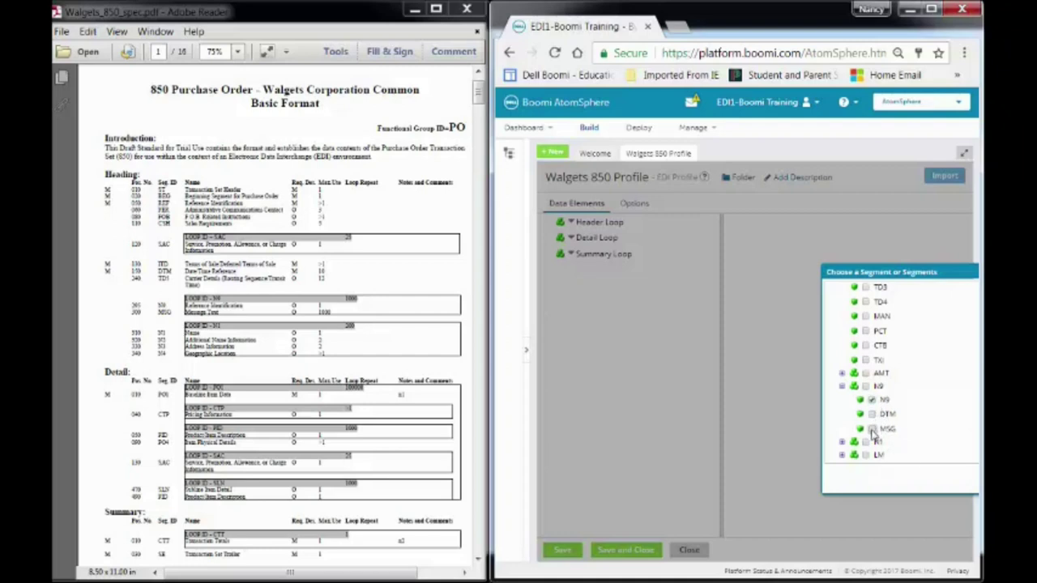
left_click(872, 430)
Step: Include the N1, N2, N3 and N4 segments of the header's N1 loop
left_click(842, 442)
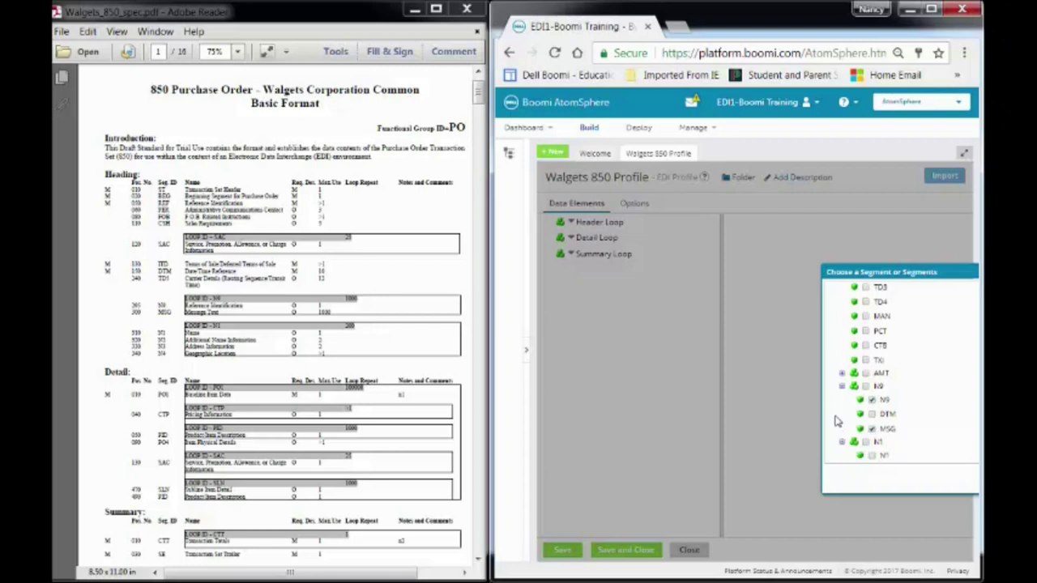
scroll(837, 419, "down", 2)
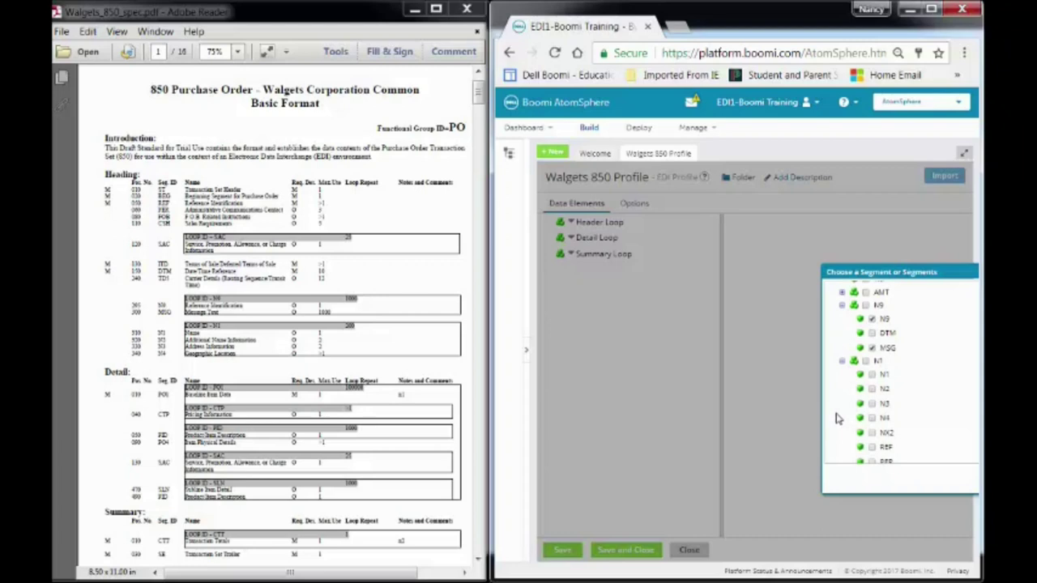
left_click(871, 374)
left_click(872, 389)
left_click(871, 404)
left_click(872, 418)
Step: In the detail section's PO1 loop, include the PO1 segment and the CTP segment of the nested CTP loop
scroll(848, 410, "down", 5)
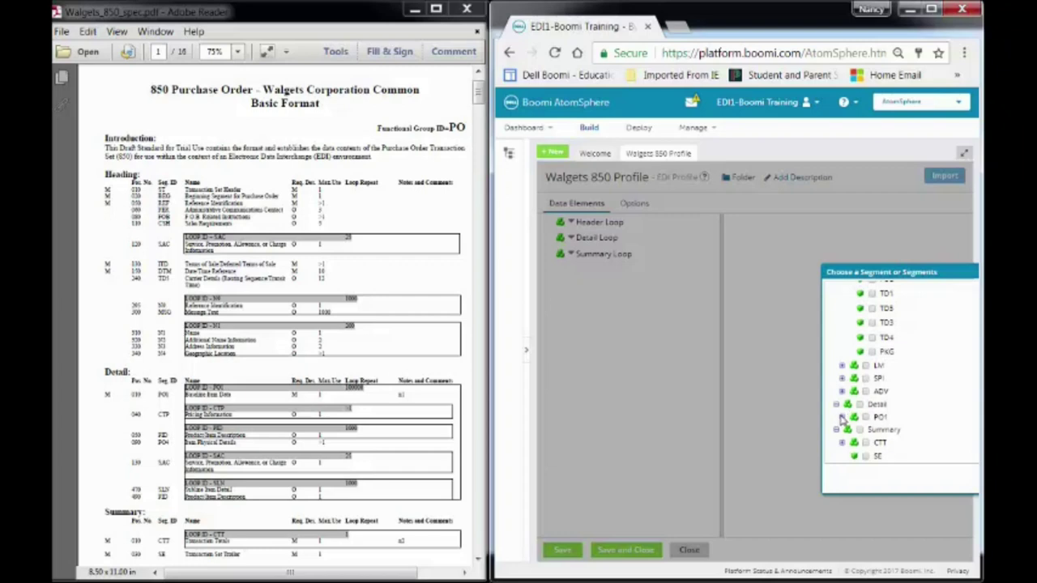
left_click(842, 416)
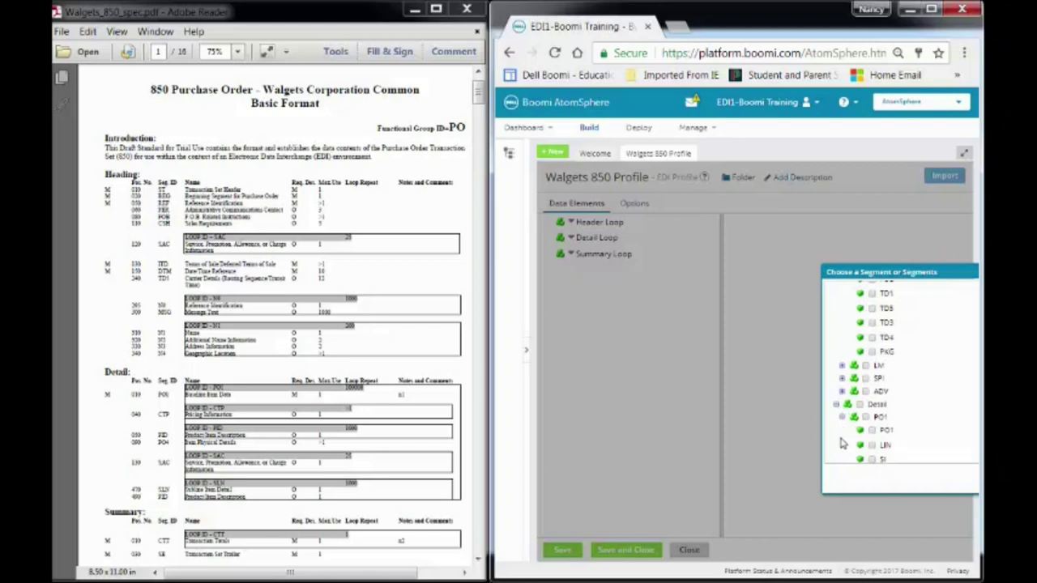
scroll(846, 441, "down", 1)
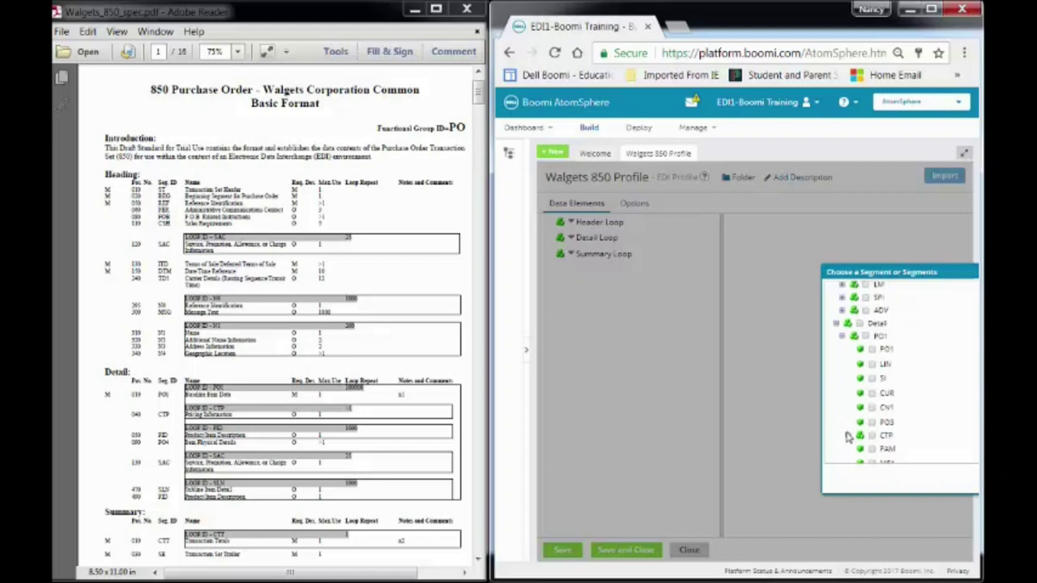
left_click(872, 349)
left_click(848, 436)
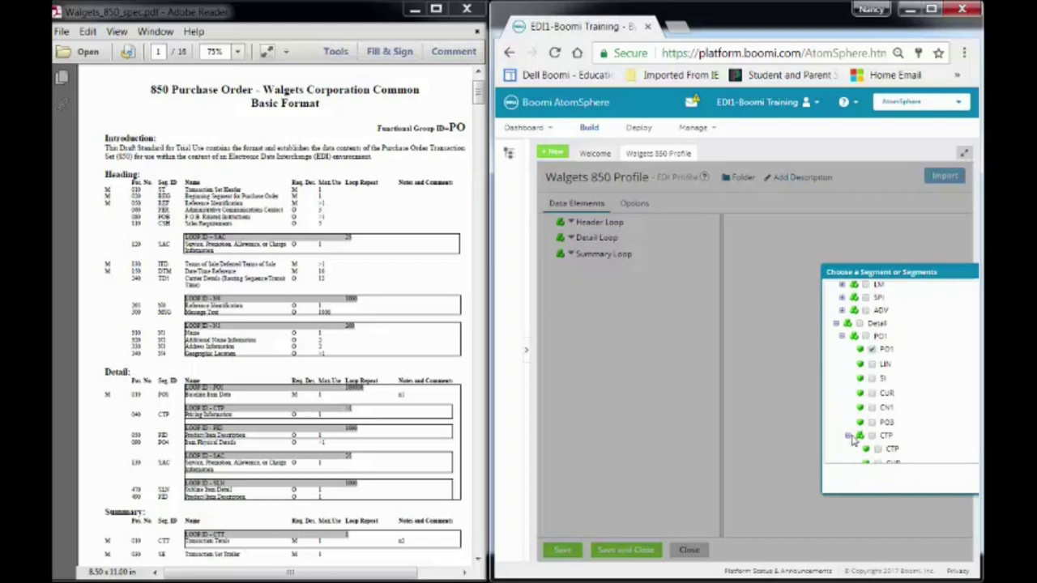
scroll(857, 429, "down", 1)
left_click(878, 369)
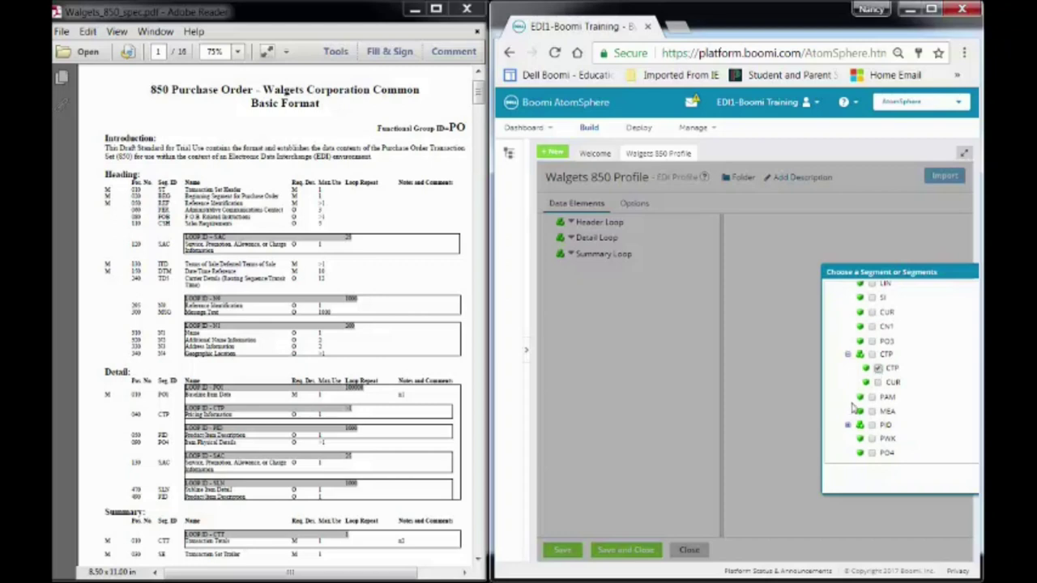
Step: Include the PID segment of the nested PID loop and the PO4 segment within the PO1 loop
left_click(848, 425)
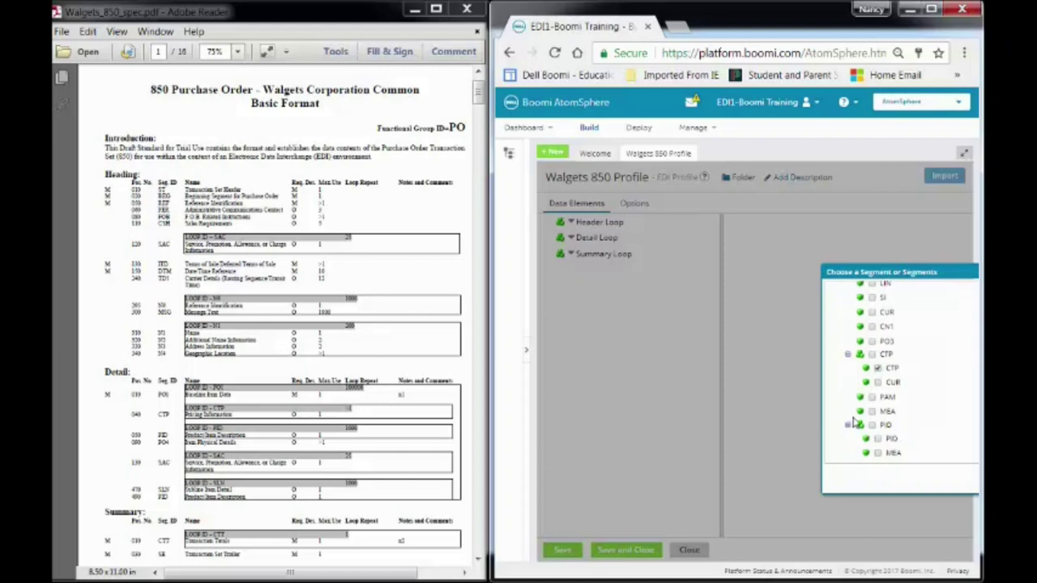
scroll(857, 421, "down", 1)
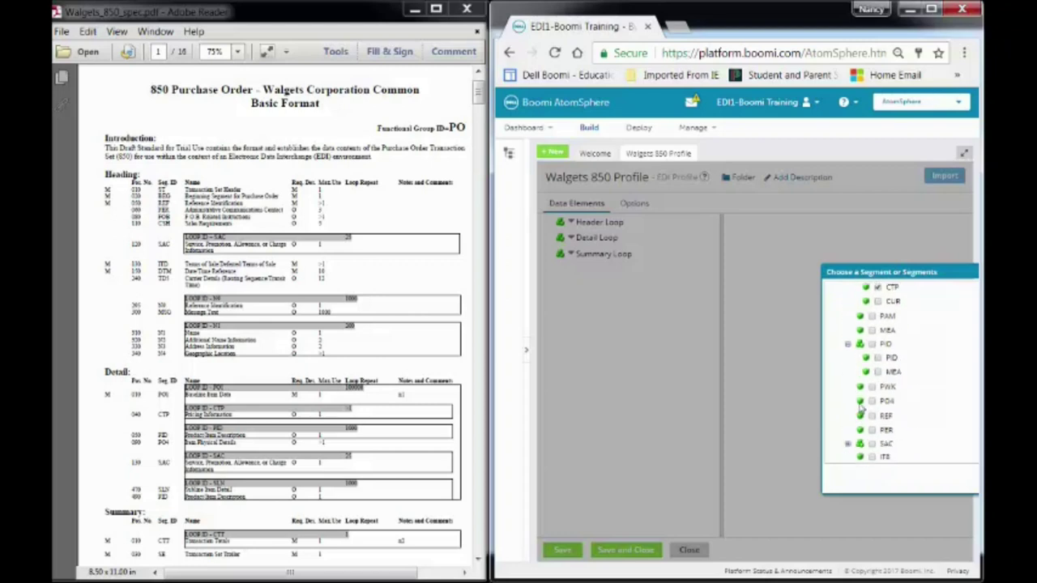
left_click(878, 358)
left_click(872, 401)
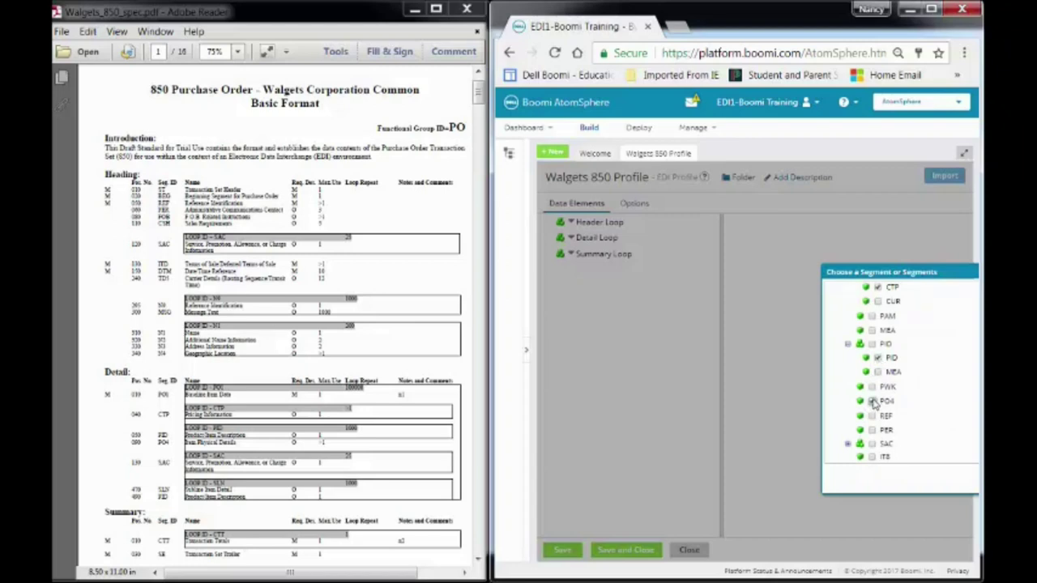
Step: Include the SAC segment of the SAC loop nested in the detail section's PO1 loop
left_click(850, 443)
scroll(854, 435, "down", 2)
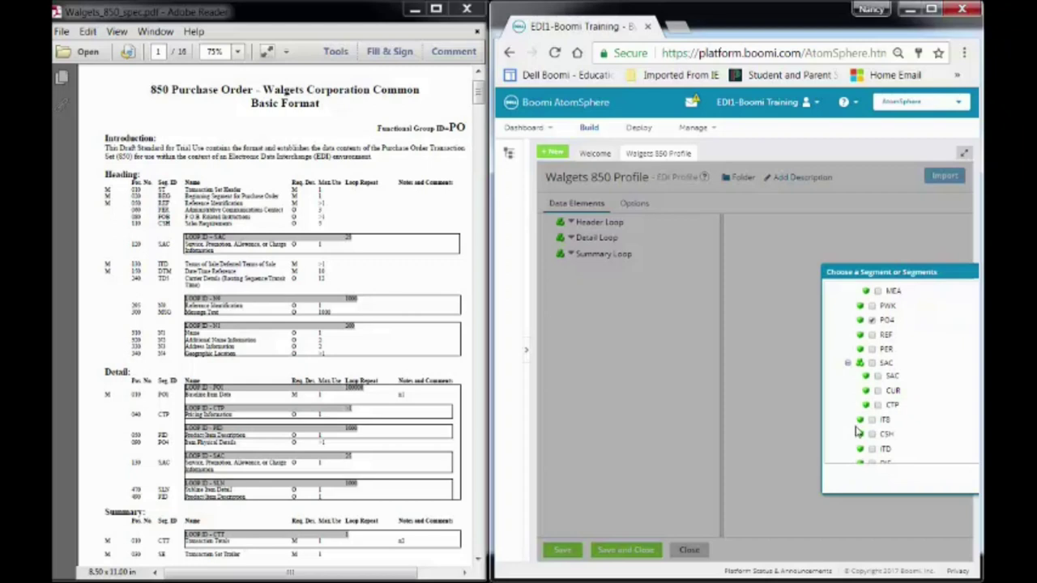
left_click(877, 376)
Step: Include the SLN segment of the SLN loop nested in the PO1 loop
scroll(862, 411, "down", 2)
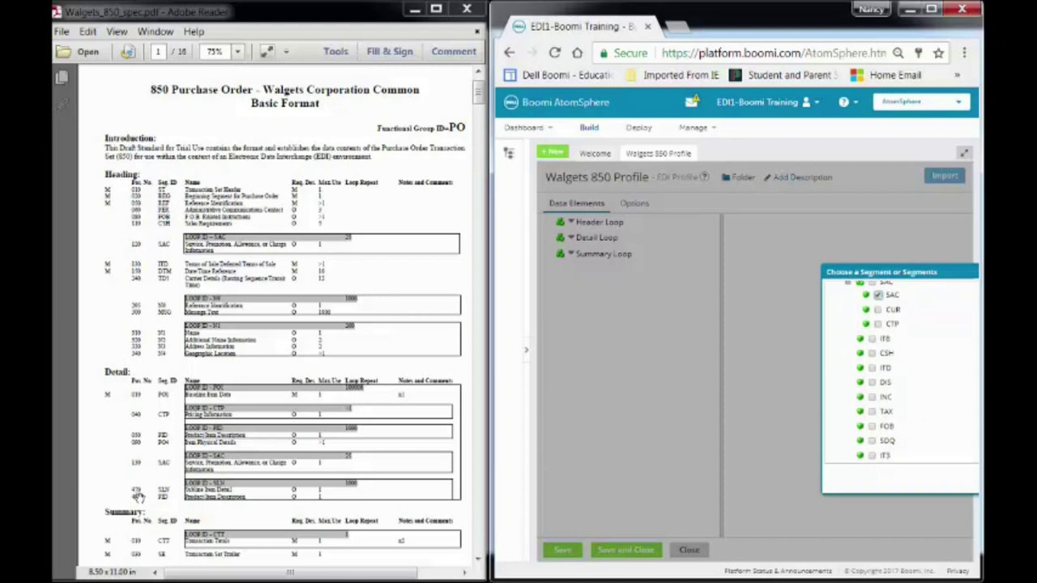
scroll(913, 410, "down", 3)
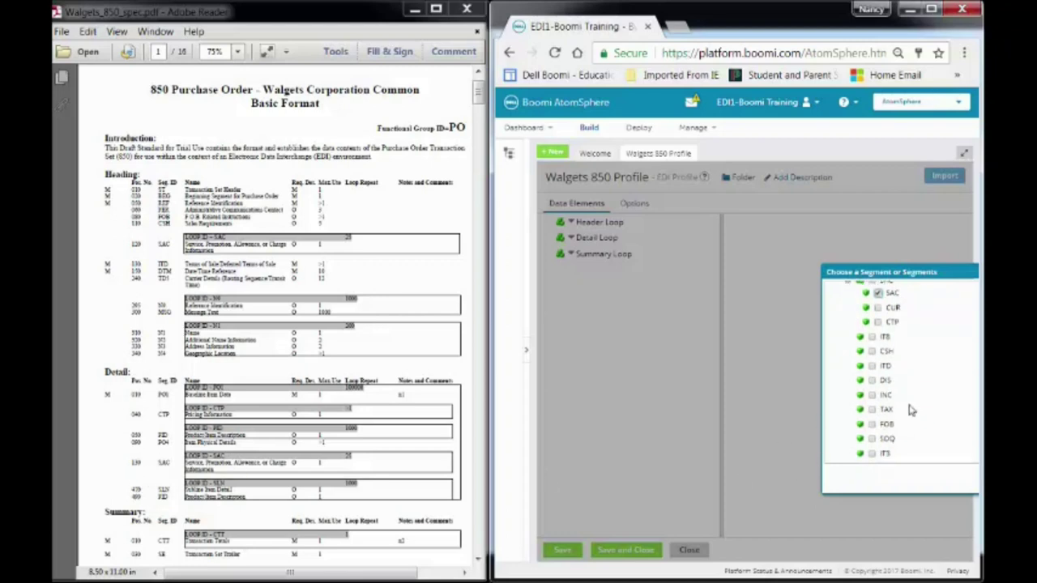
scroll(910, 413, "down", 5)
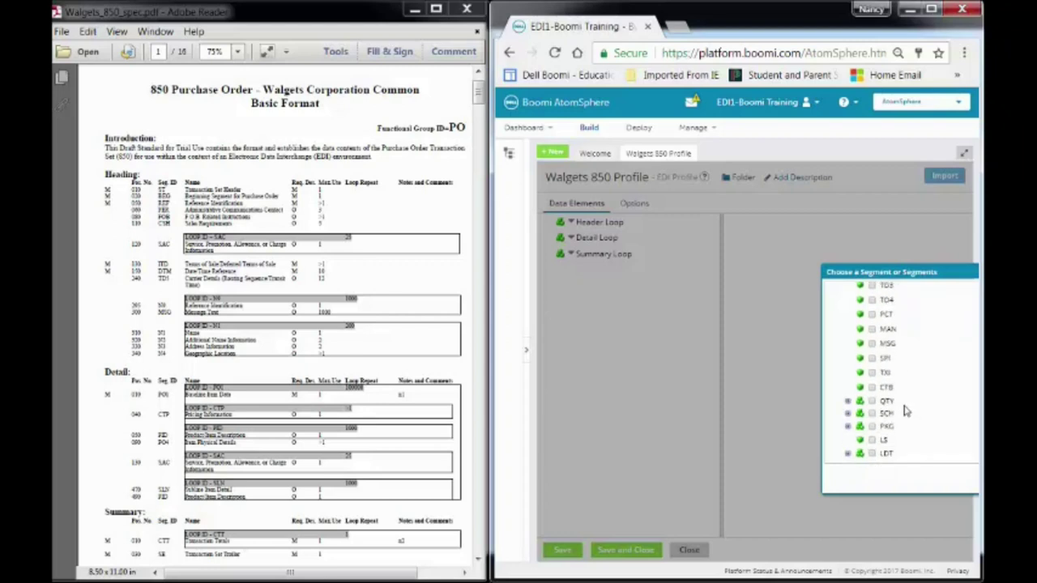
scroll(907, 411, "down", 3)
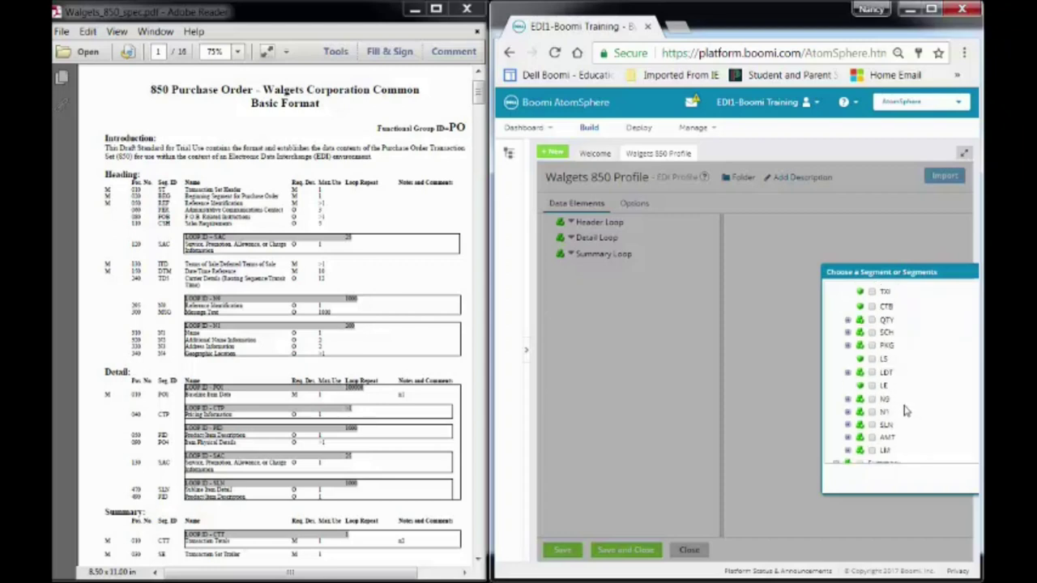
left_click(847, 426)
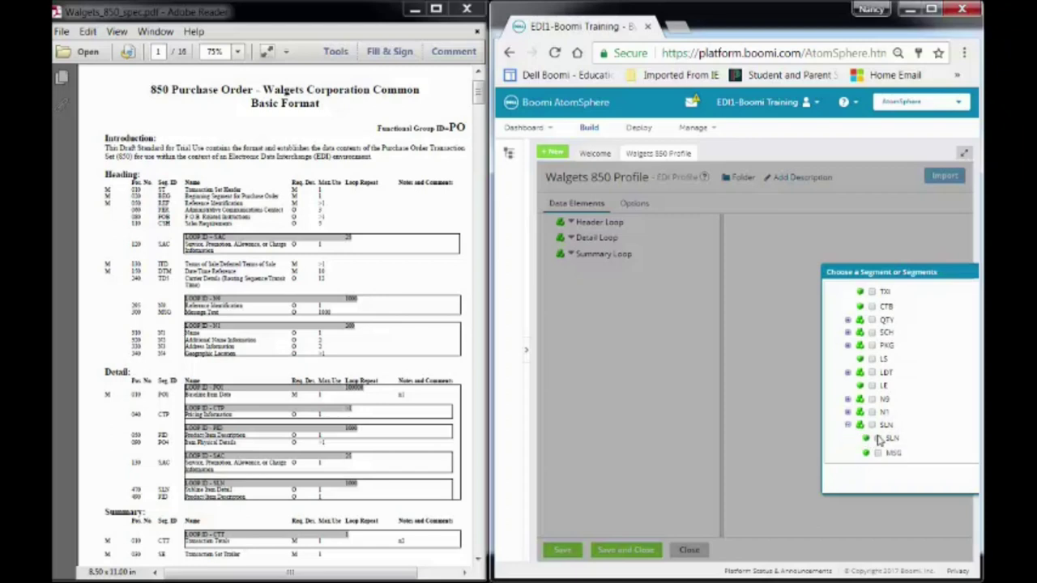
left_click(879, 438)
scroll(879, 439, "down", 1)
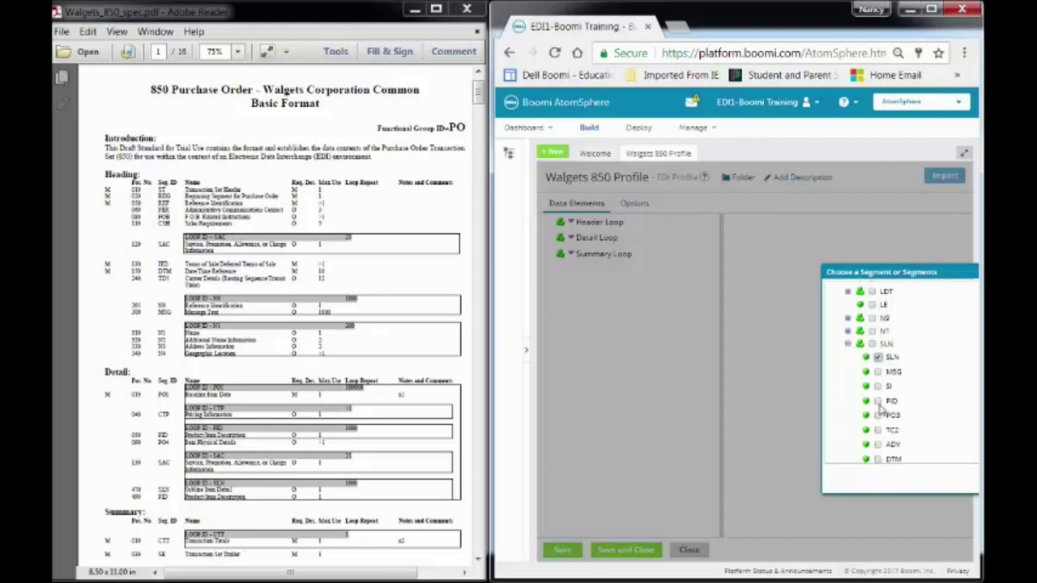
Step: Include the summary section's CTT segment in the CTT loop and the SE segment, and import the chosen segments
scroll(880, 407, "down", 2)
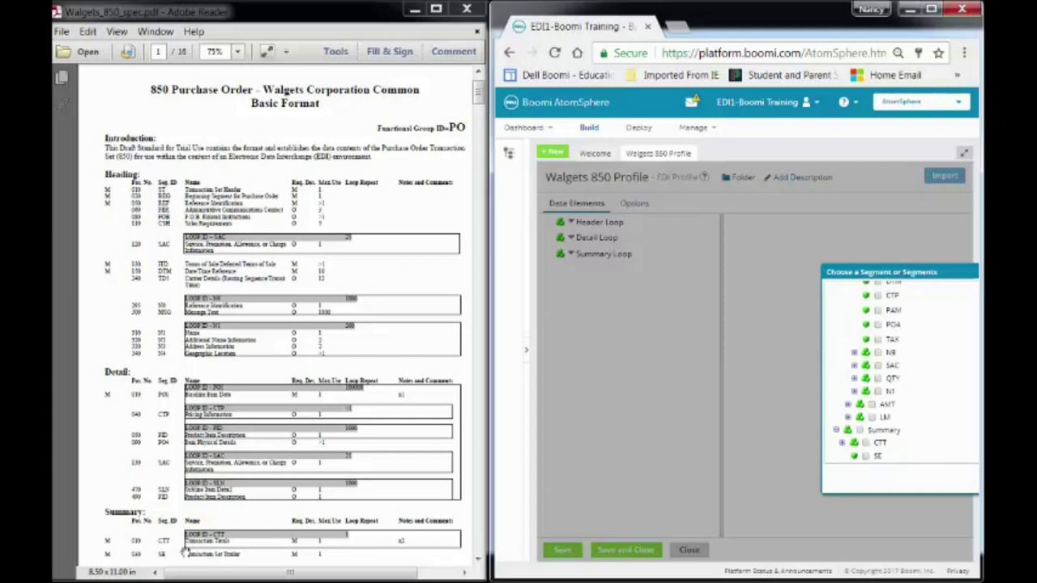
left_click(843, 445)
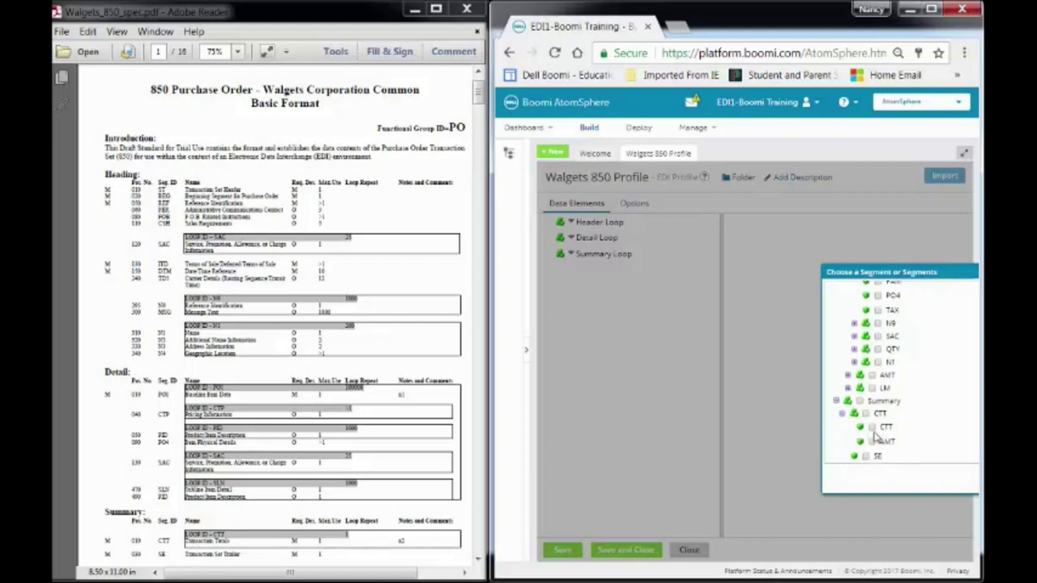
left_click(871, 427)
left_click(865, 456)
left_click(932, 10)
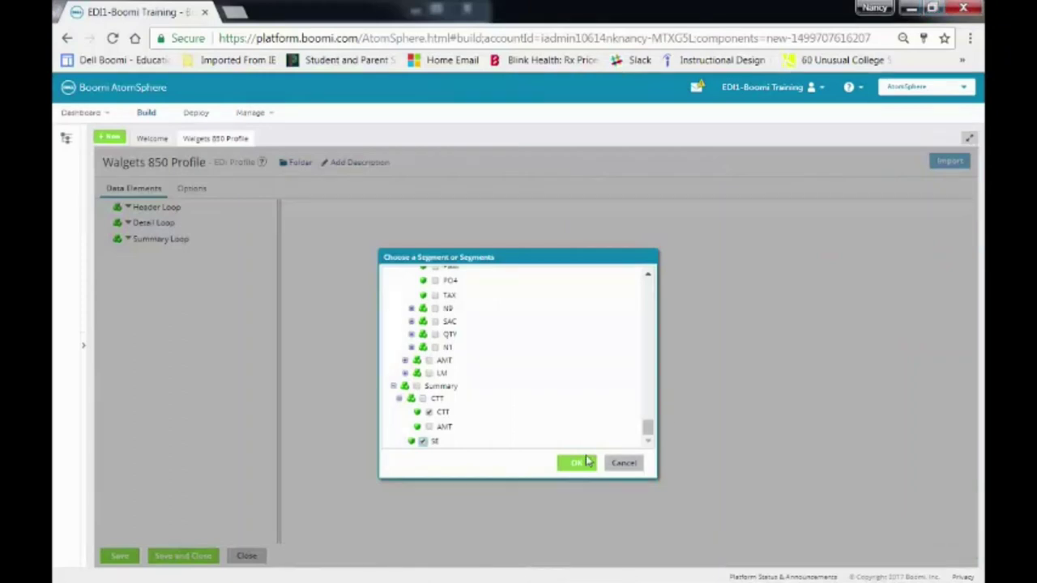
left_click(579, 467)
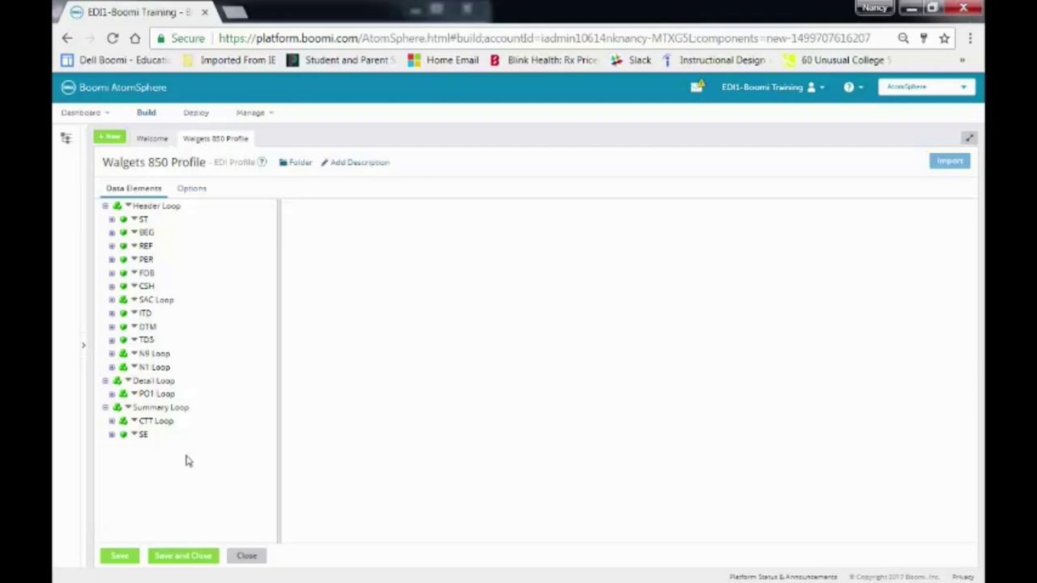
Step: Add the CUR segment to the Header Loop and move it directly after BEG
left_click(153, 444)
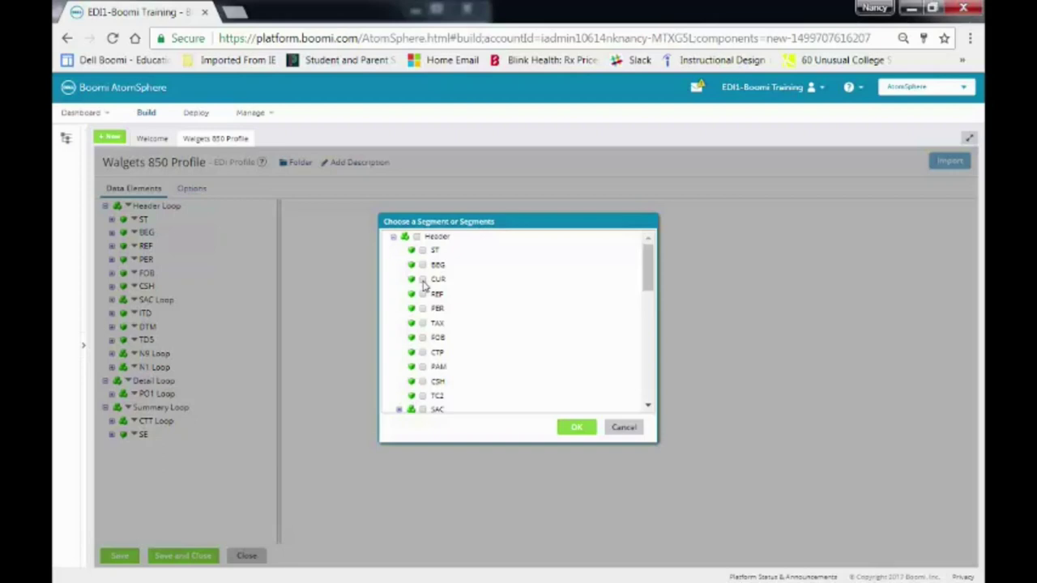
left_click(422, 279)
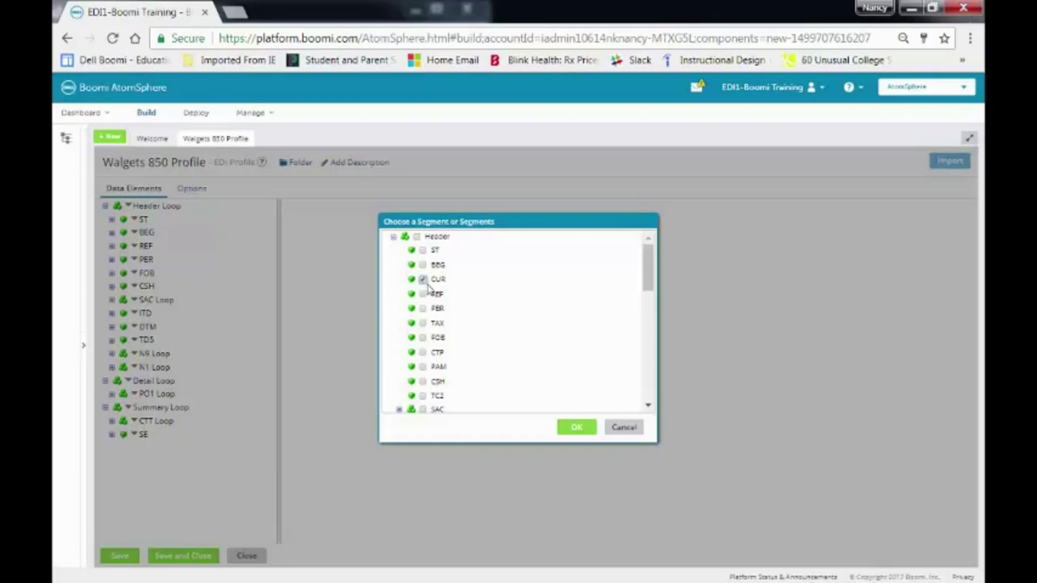
left_click(572, 428)
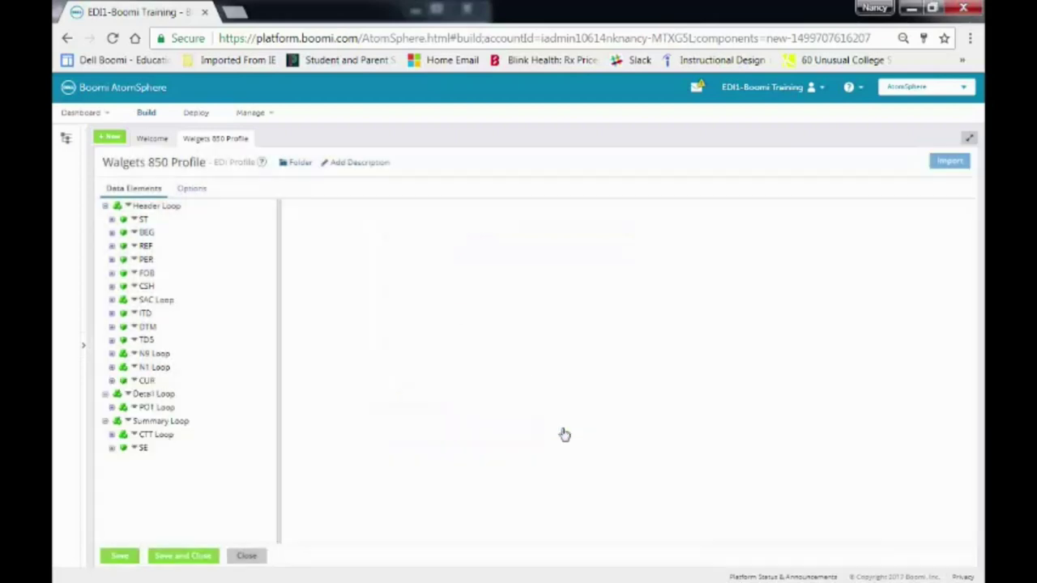
left_click(153, 381)
left_click_drag(156, 381, 216, 234)
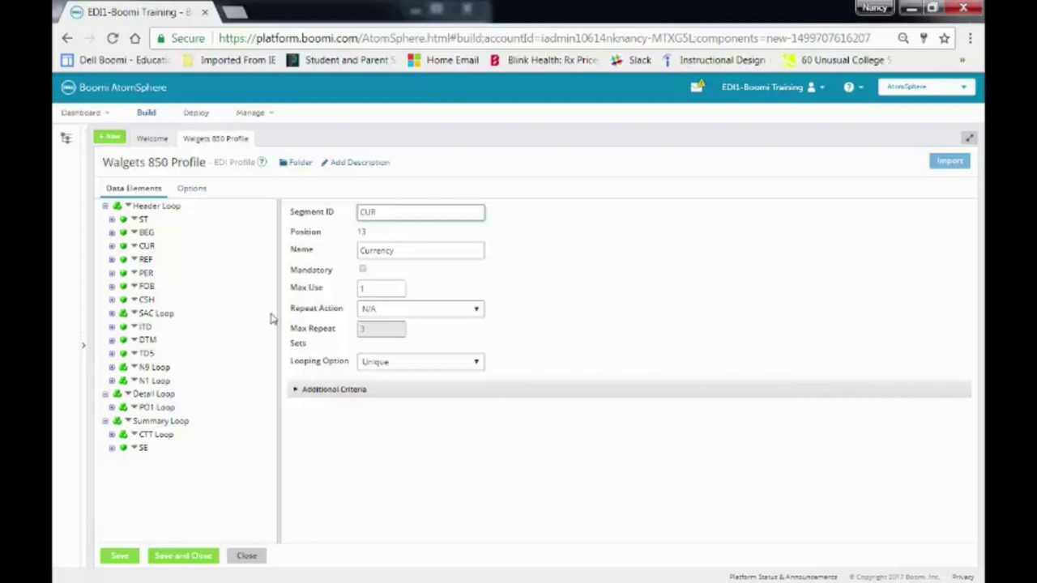
Step: Delete the CUR segment from the Header Loop and save the Walgets 850 Profile
right_click(134, 248)
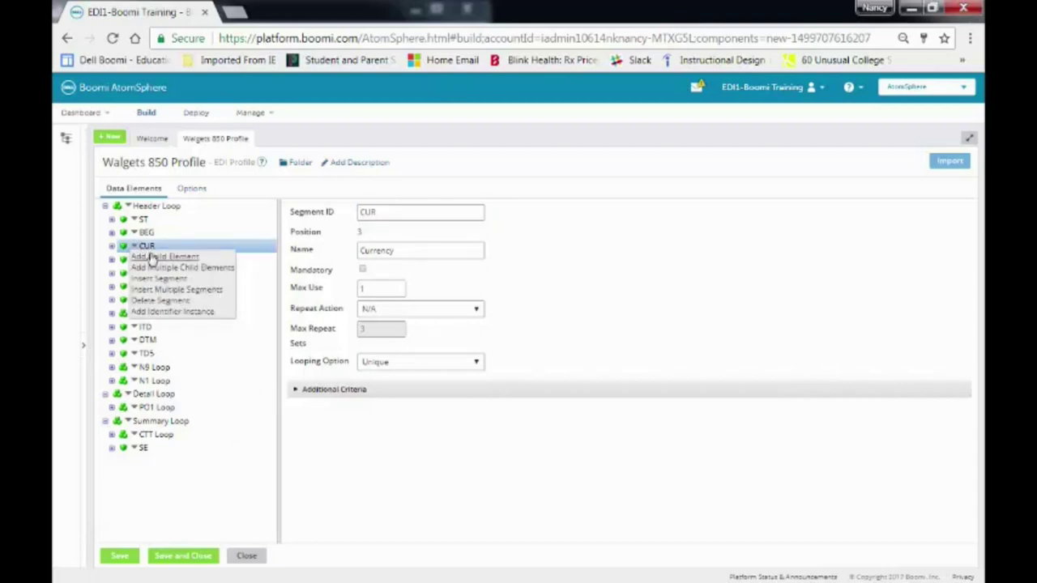
left_click(160, 301)
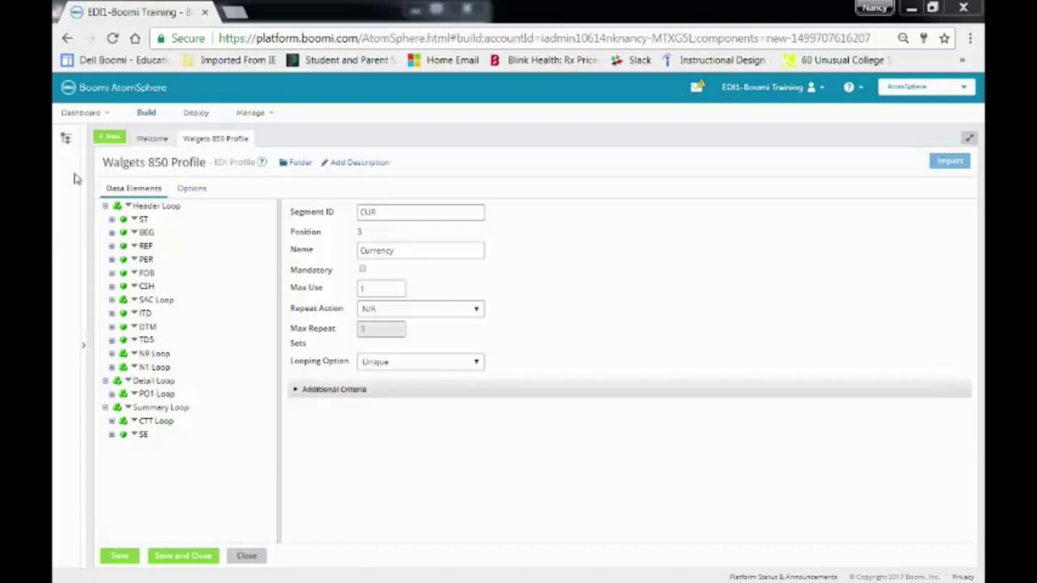
left_click(120, 557)
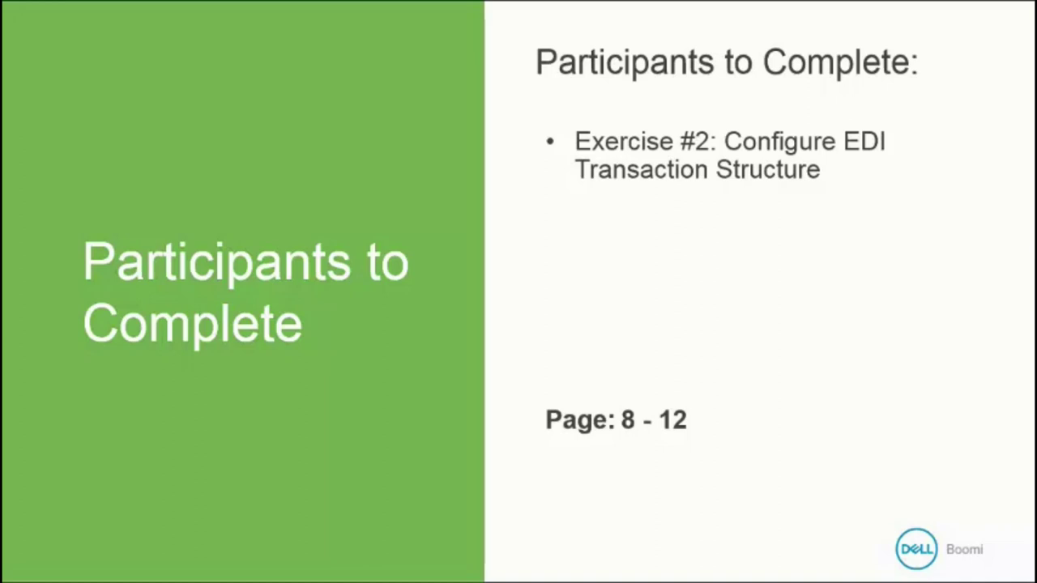
key("Right")
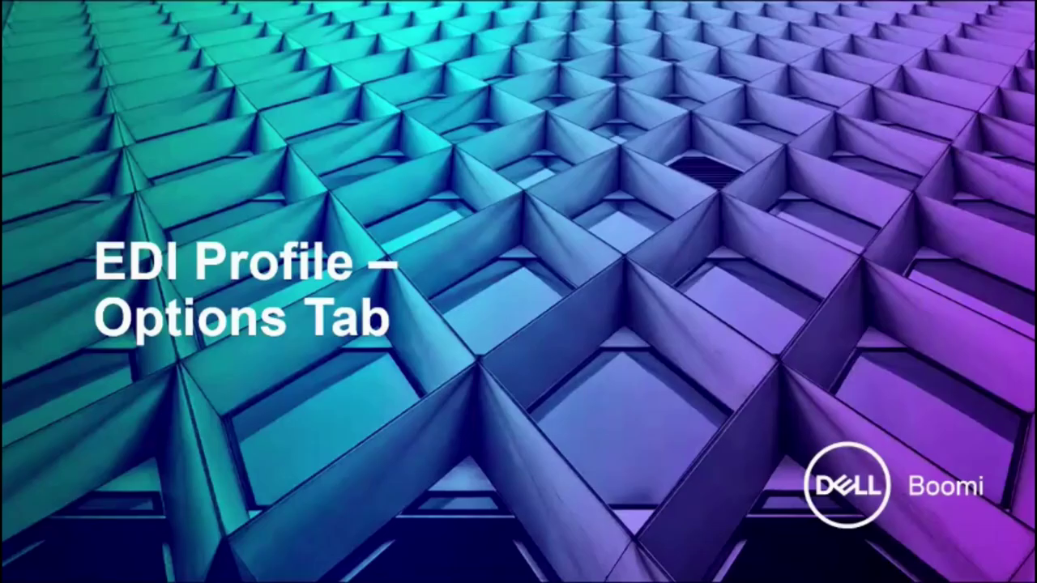
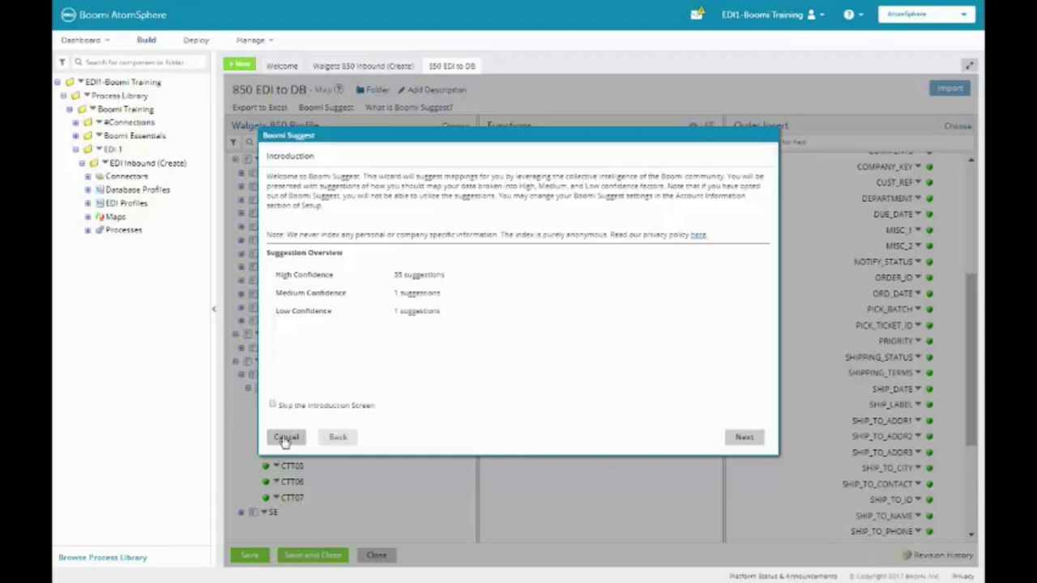
Step: Dismiss the Boomi Suggest wizard and map BEG03 to both CUST_REF and PICK_TICKET_ID
left_click(285, 438)
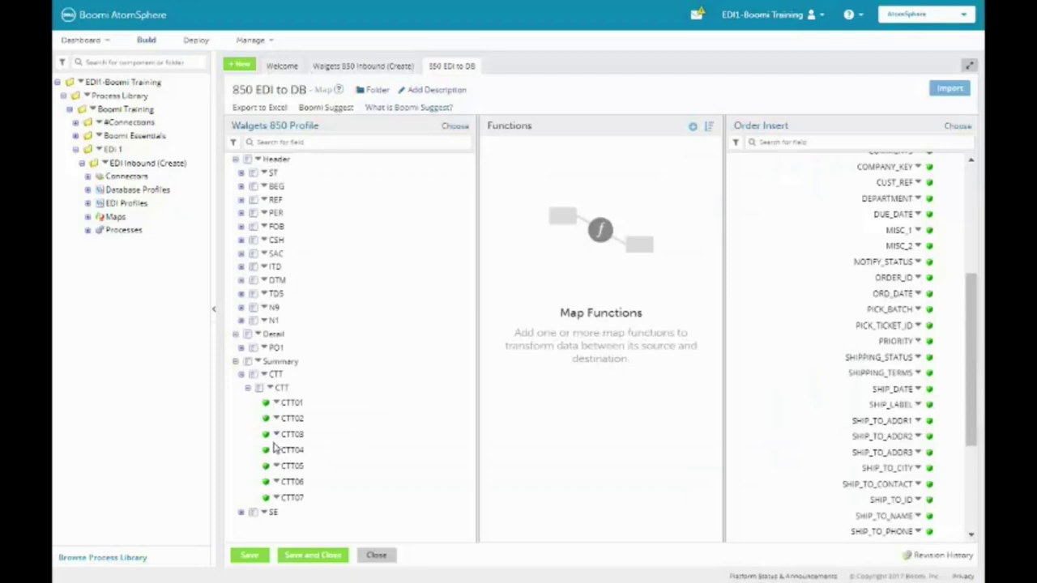
left_click(242, 187)
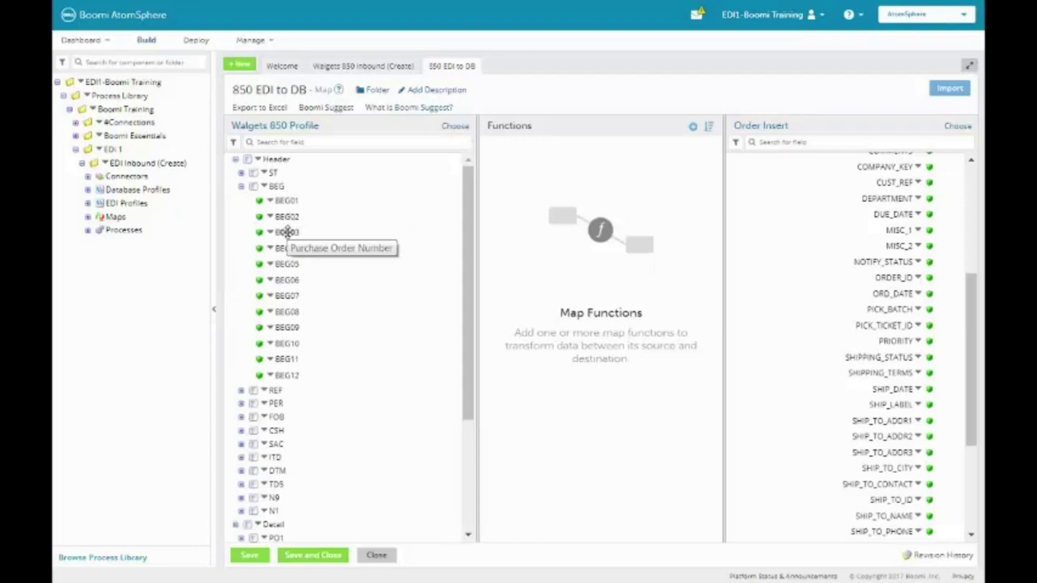
left_click_drag(285, 232, 889, 184)
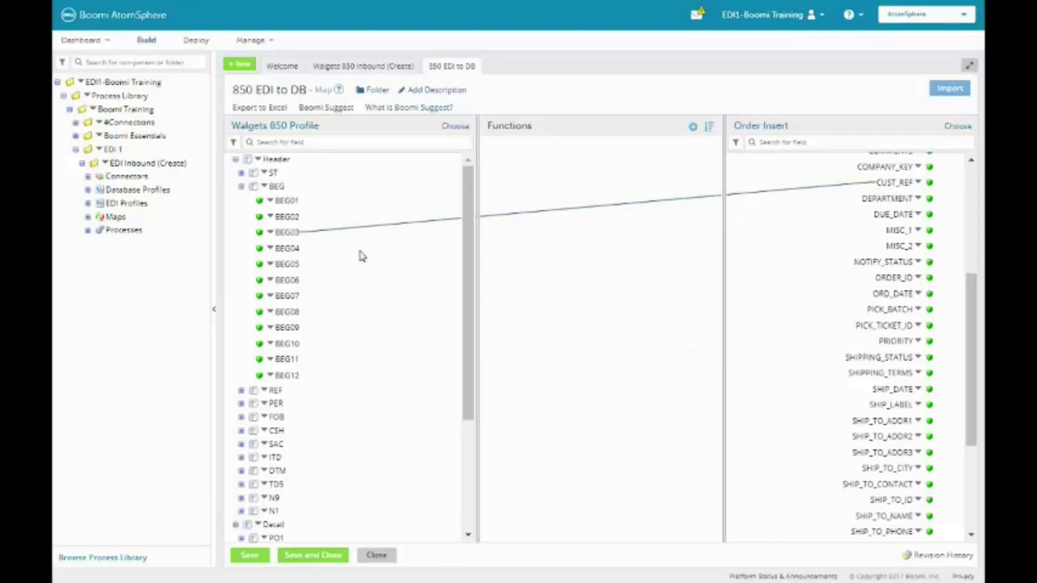
left_click_drag(296, 233, 865, 329)
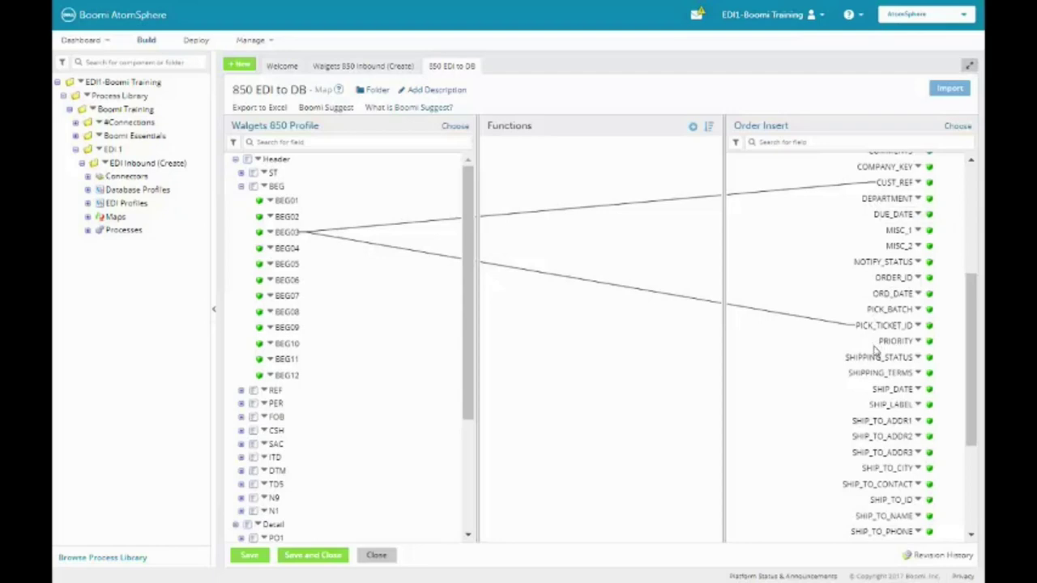
Step: Map BEG05 to ORD_DATE and collapse the BEG segment
left_click_drag(866, 313, 872, 295)
left_click_drag(879, 199, 873, 194)
left_click_drag(292, 264, 893, 295)
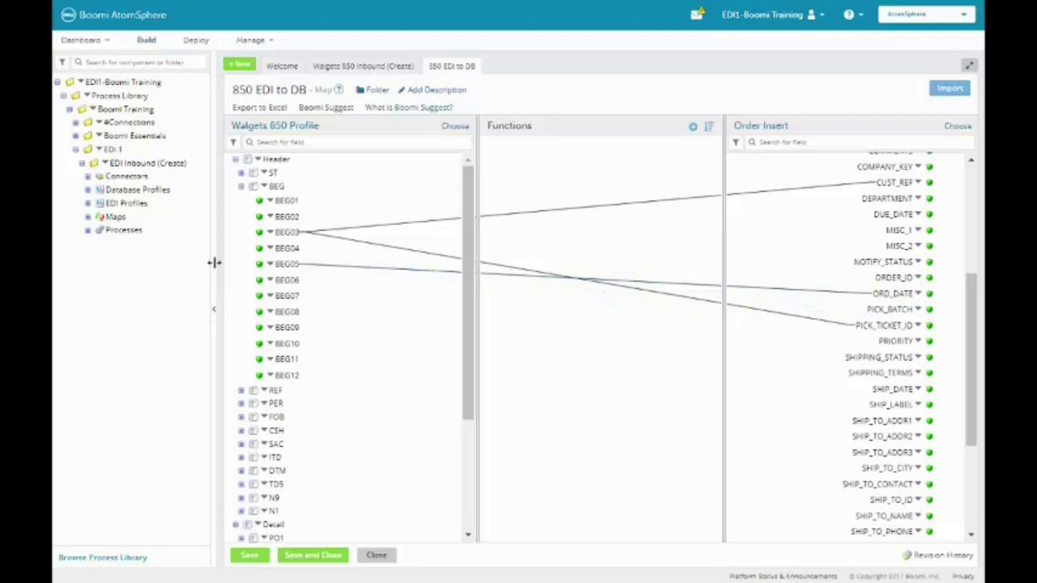
left_click(241, 186)
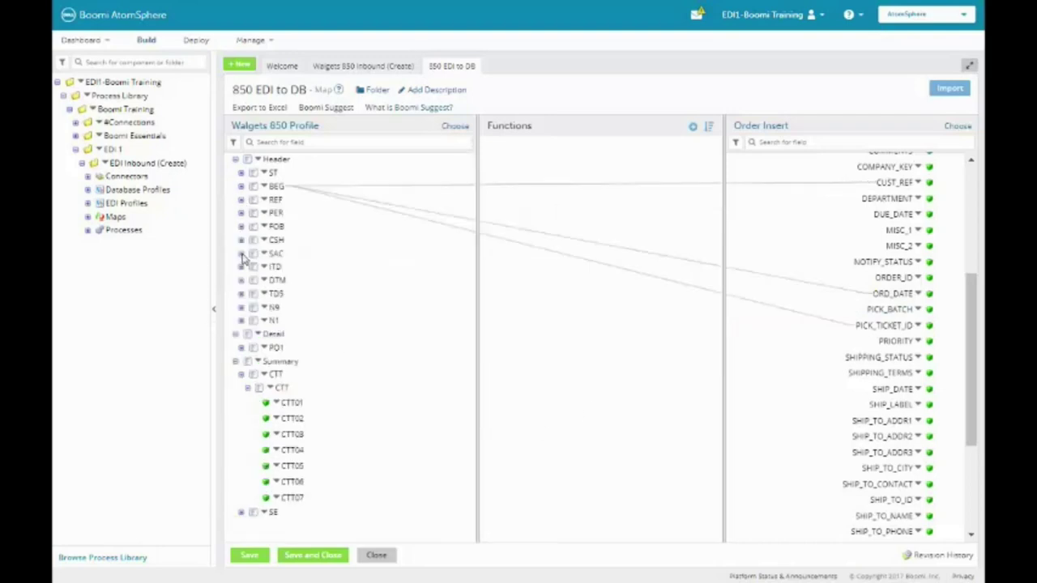
Step: Map PER02 of the header's PER segment to SHIP_TO_CONTACT and save the 850 EDI to DB map
left_click(240, 213)
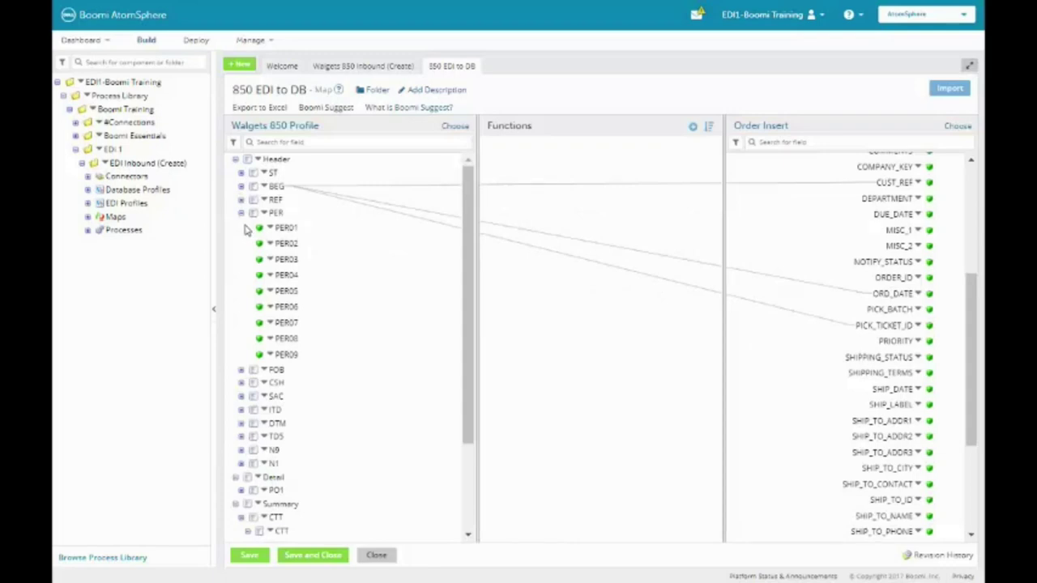
left_click_drag(288, 242, 879, 484)
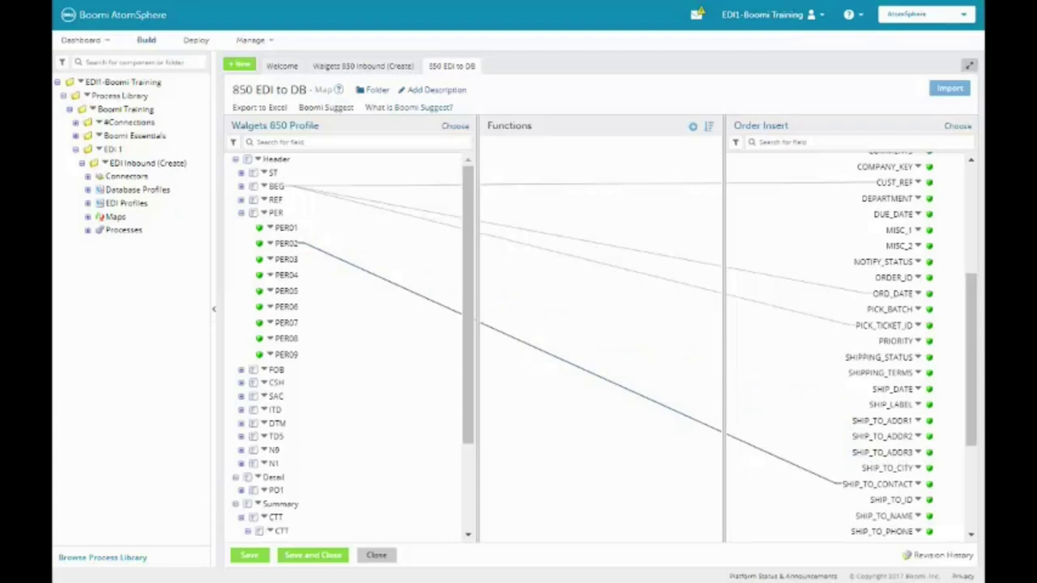
scroll(349, 340, "down", 3)
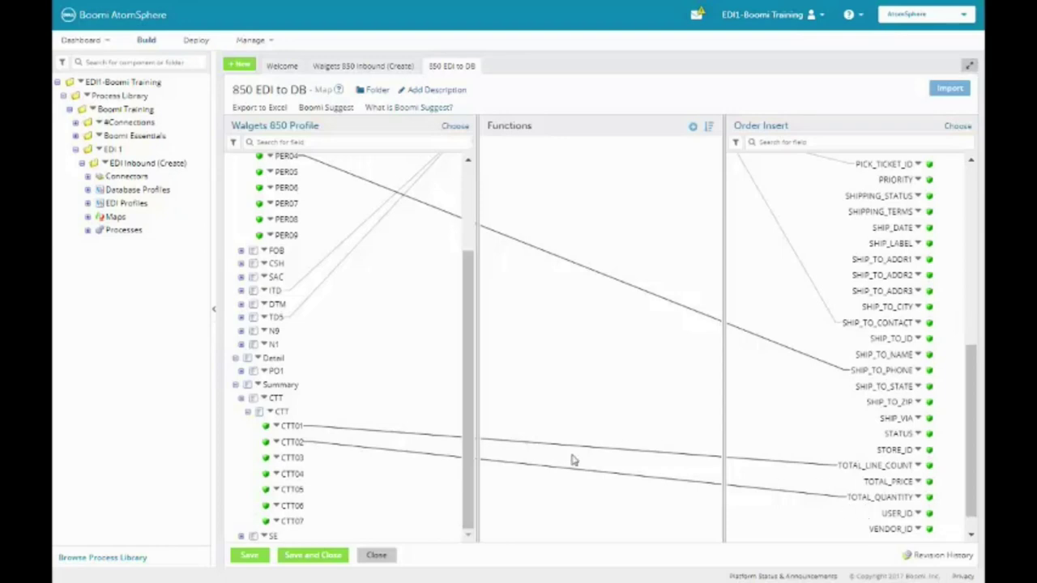
left_click(258, 557)
Step: Set the default value of COMPANY_KEY in the Order Insert profile to 59
scroll(867, 256, "up", 1)
scroll(866, 256, "up", 5)
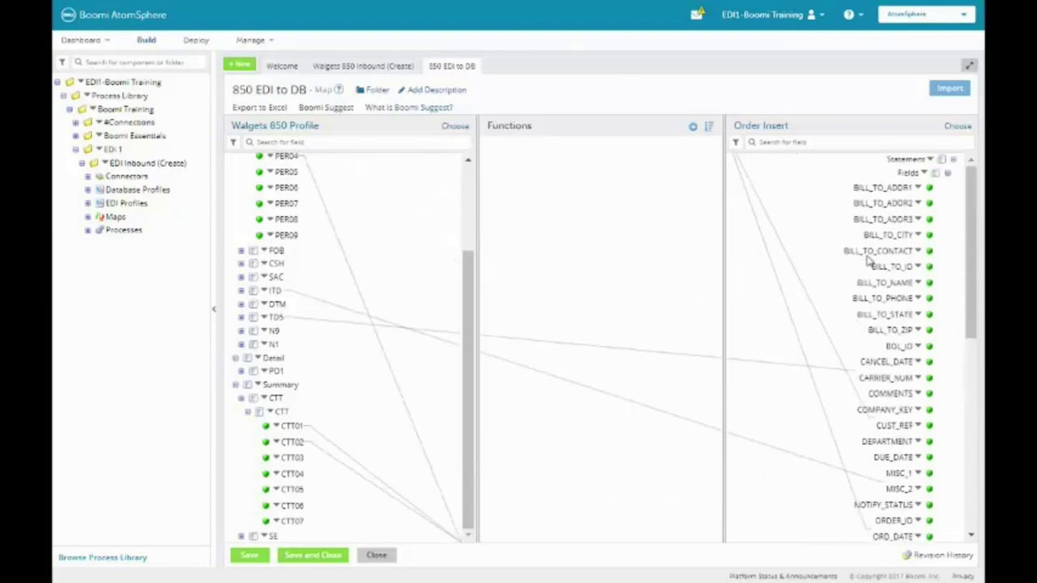
scroll(911, 267, "down", 1)
left_click(917, 330)
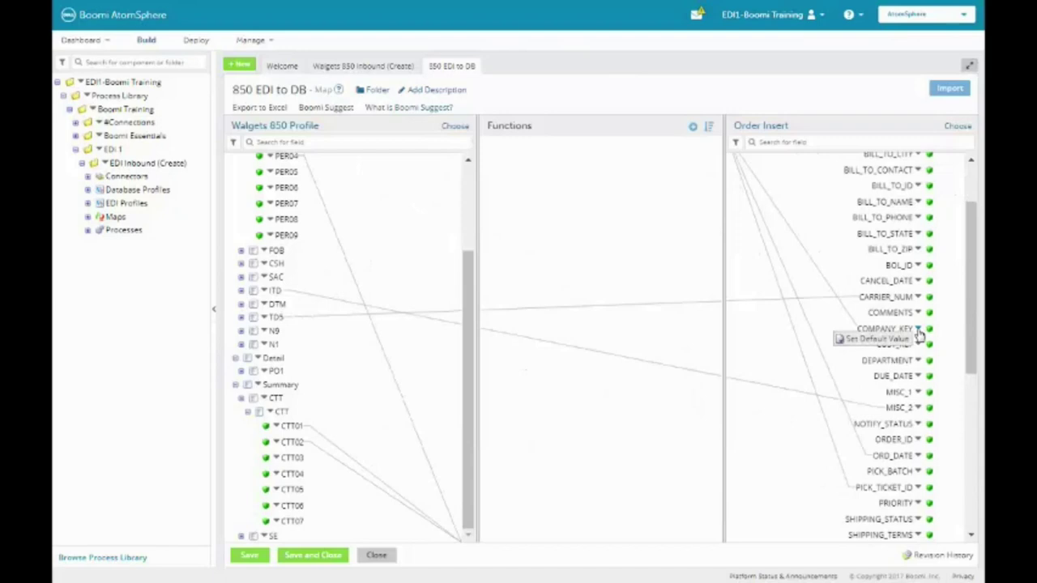
left_click(875, 339)
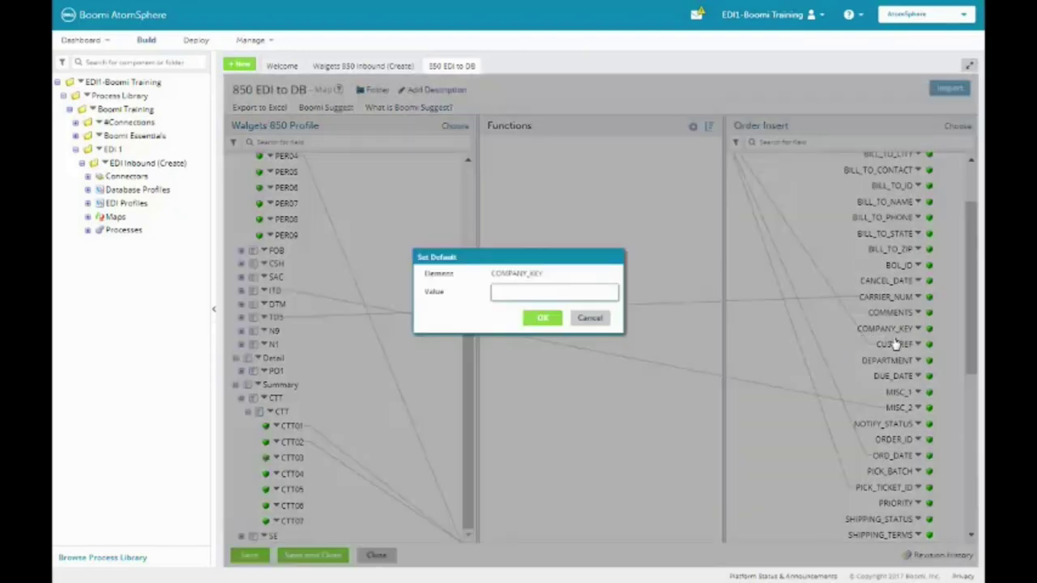
type("1")
type("9")
left_click(546, 324)
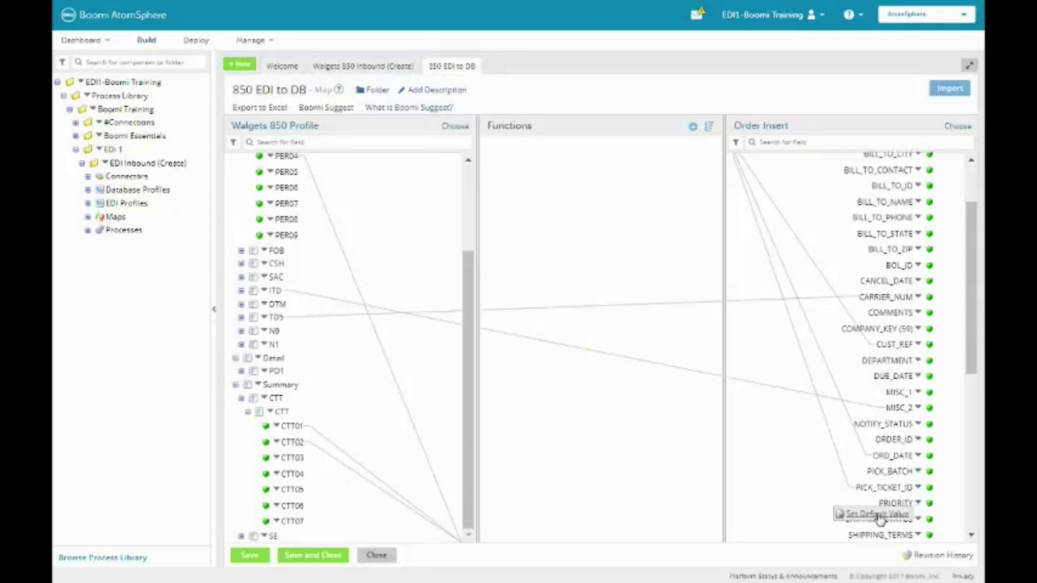
Step: Set the default value of PRIORITY in the Order Insert profile to 1
left_click(874, 515)
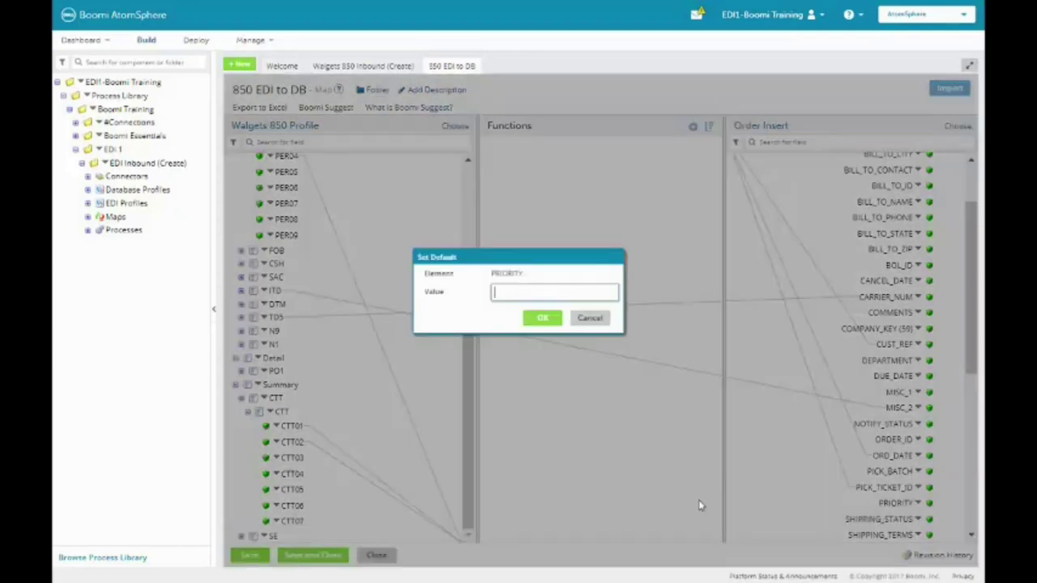
type("1")
left_click(547, 317)
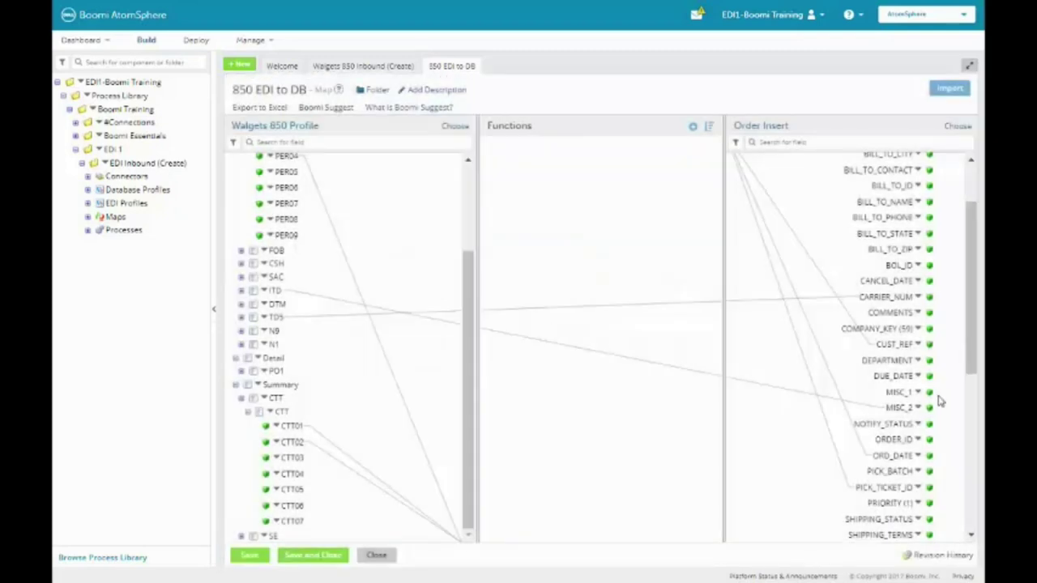
Step: Set the default value of STATUS in the Order Insert profile to 0
scroll(939, 404, "down", 2)
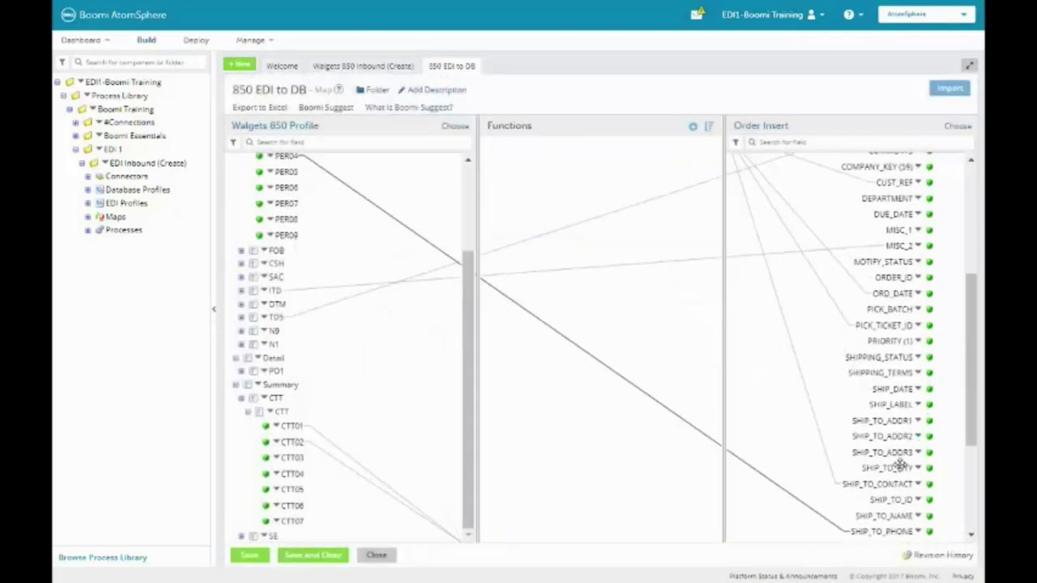
scroll(899, 466, "down", 2)
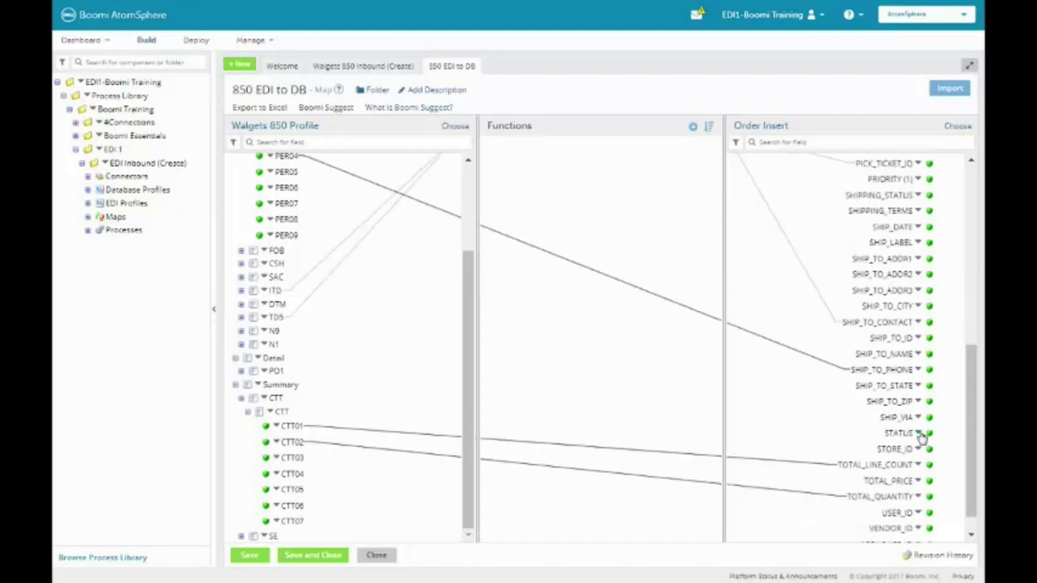
left_click(918, 434)
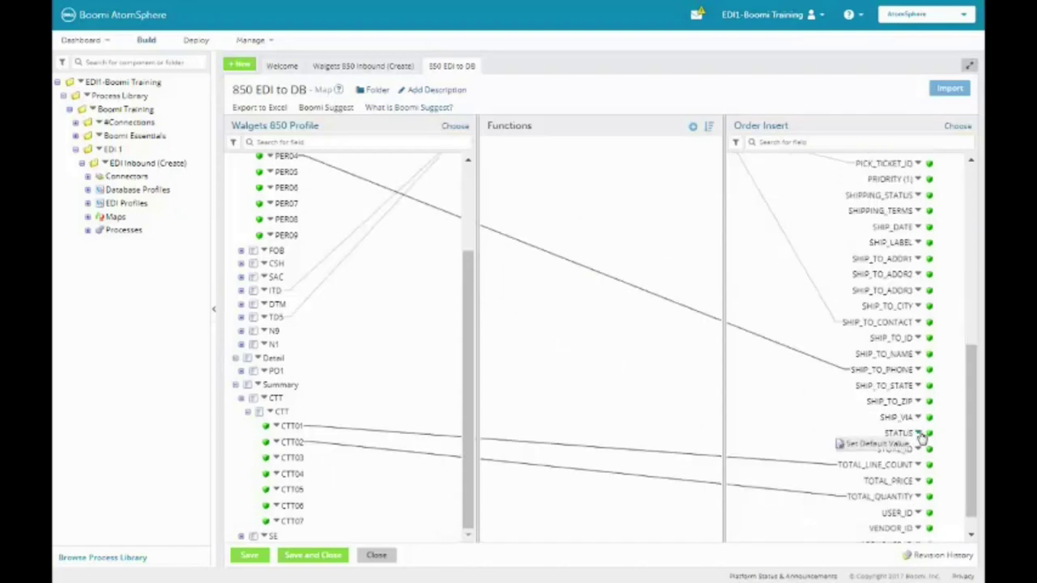
left_click(874, 444)
type("0")
left_click(538, 319)
Step: Set the default value of WHSE_KEY in the Order Insert profile to 2
scroll(839, 425, "down", 1)
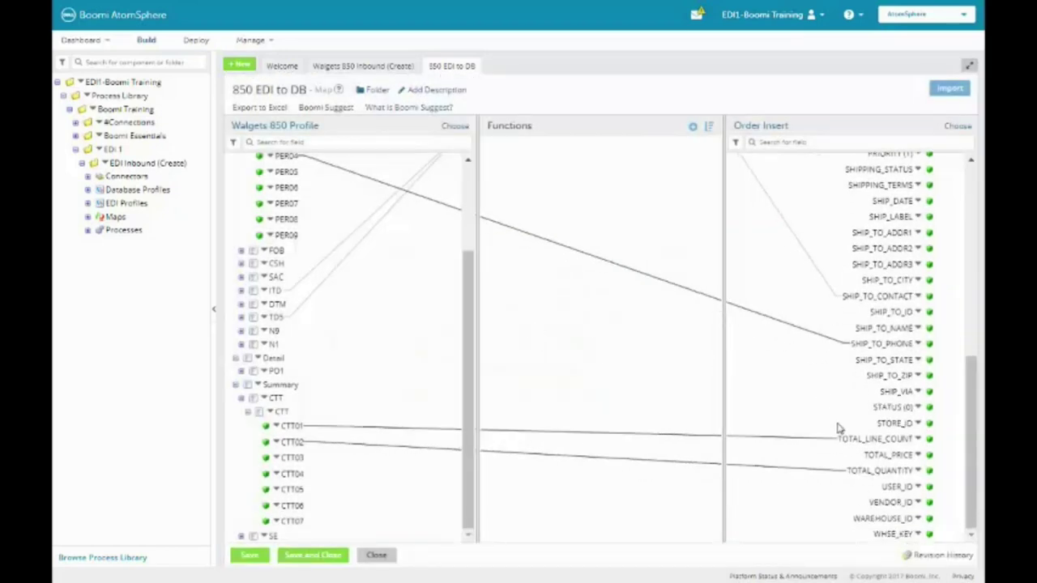
left_click(918, 535)
left_click(902, 546)
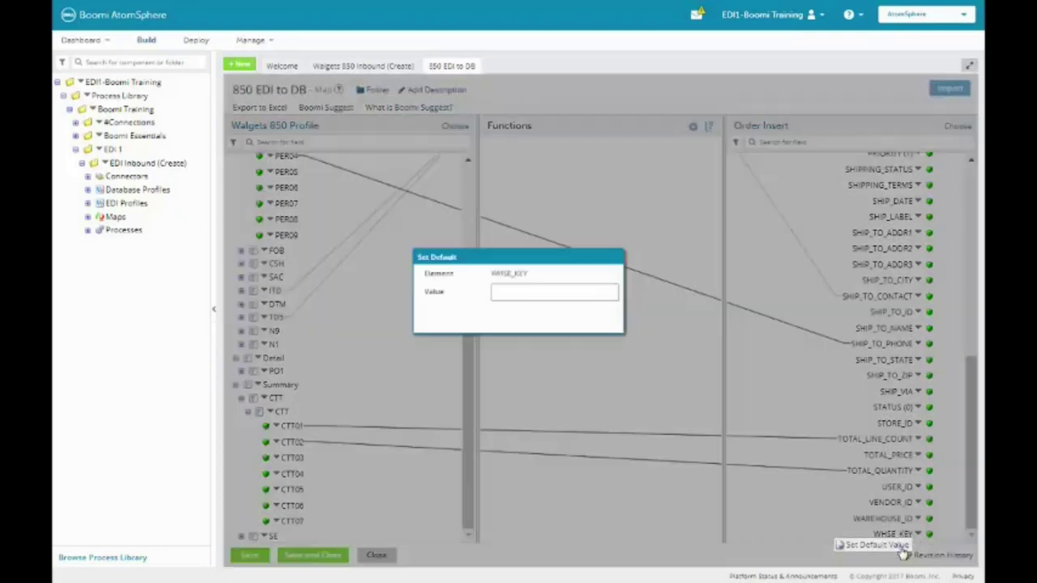
type("2")
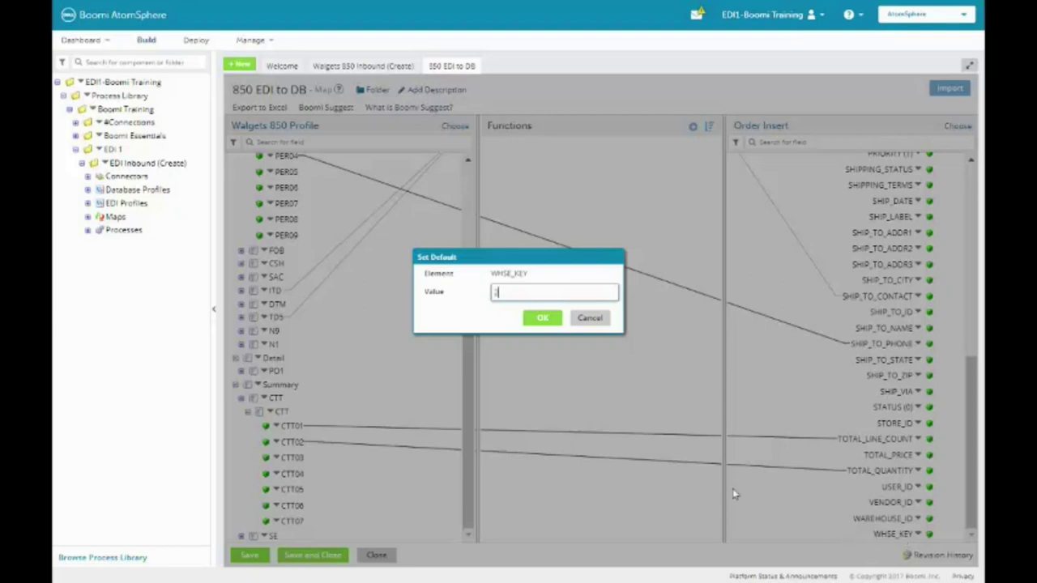
left_click(543, 318)
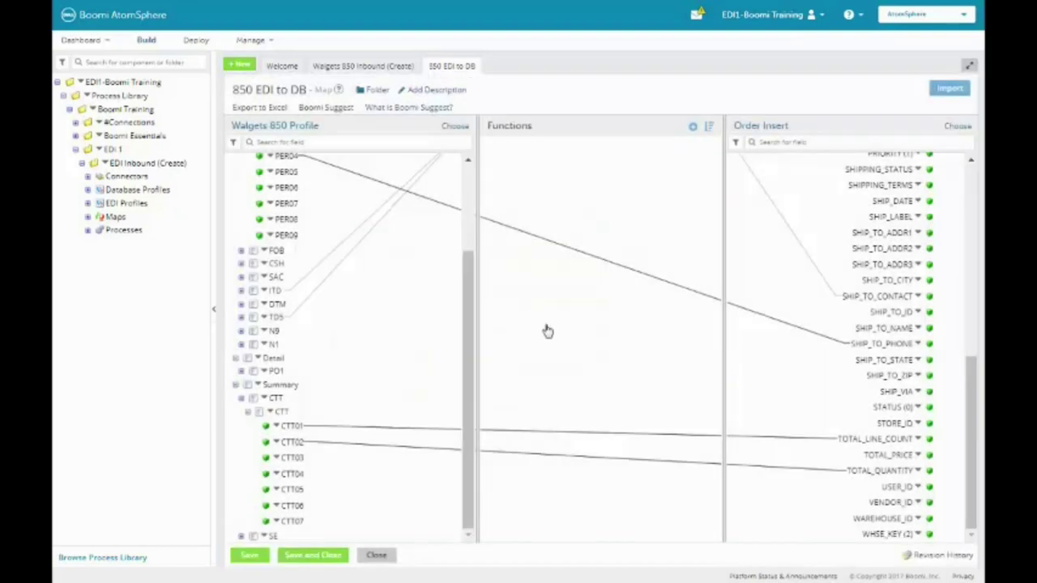
Step: Set the default value of USER_ID in the Order Insert profile to EDI Instructor and copy that text
left_click(917, 487)
left_click(891, 498)
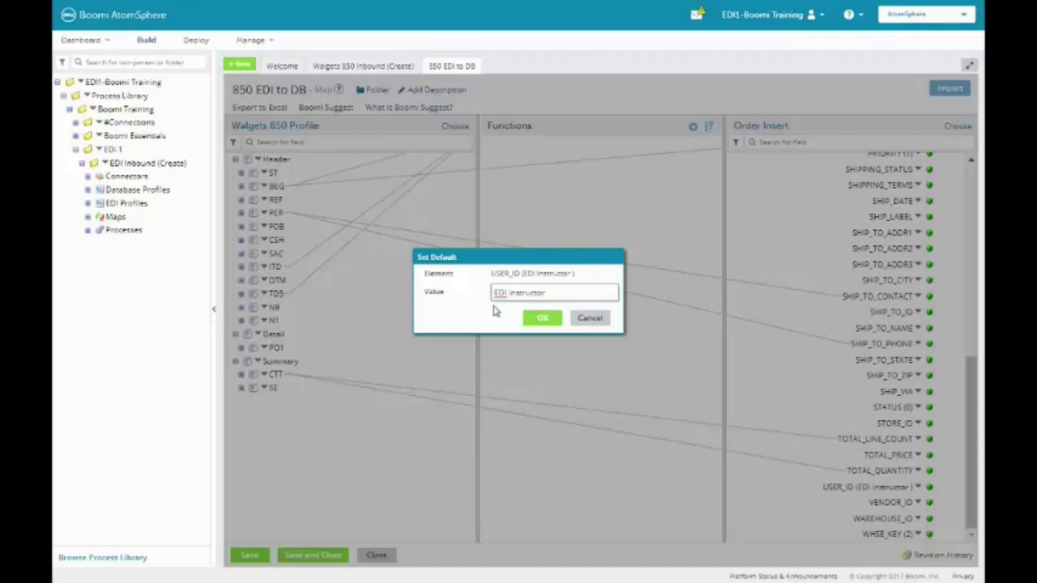
left_click_drag(547, 290, 491, 292)
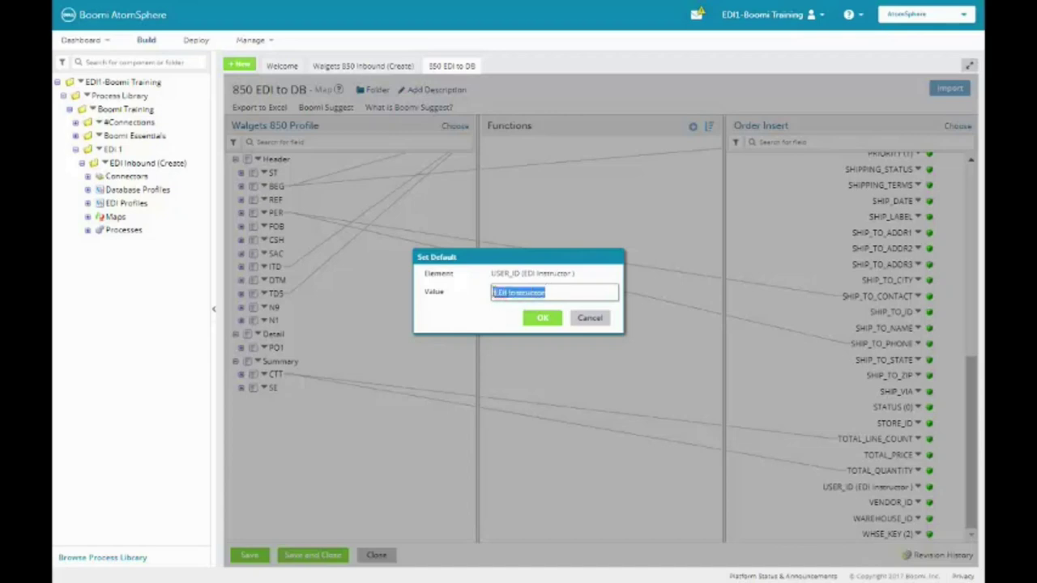
right_click(506, 290)
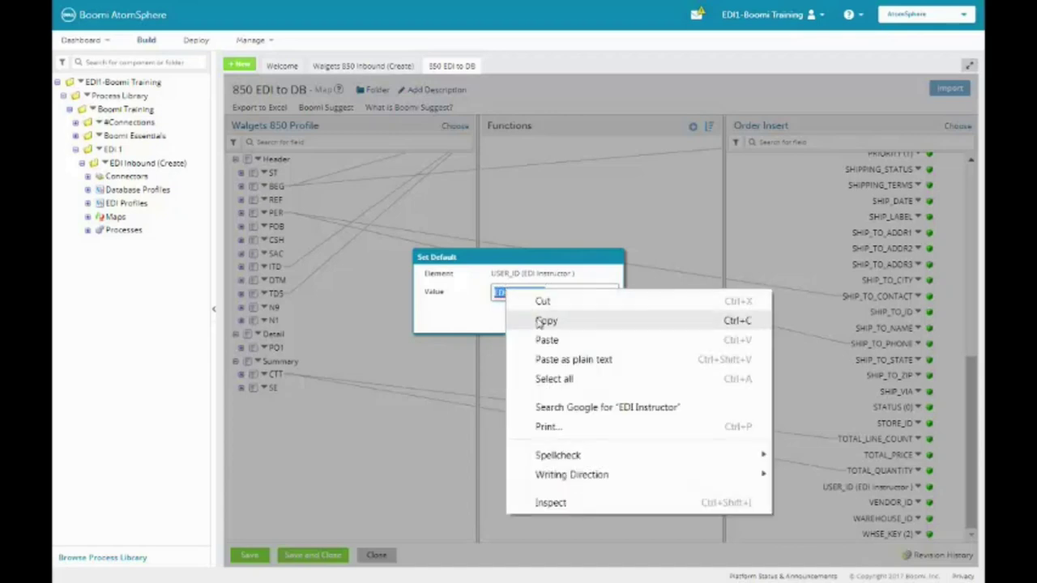
left_click(539, 321)
left_click(541, 320)
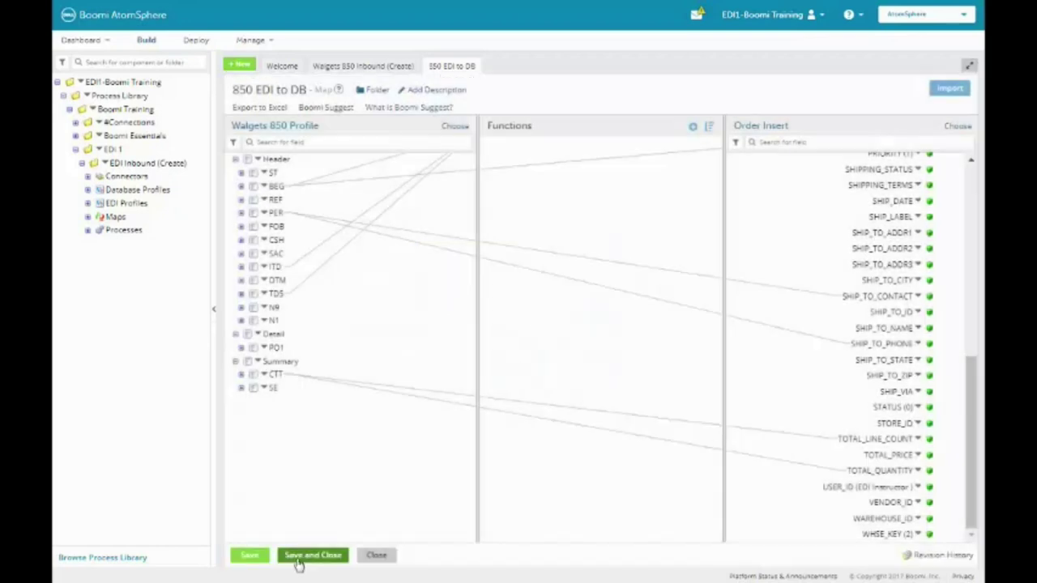
Step: Save and close the 850 EDI to DB map and confirm the map shape in the process
left_click(312, 555)
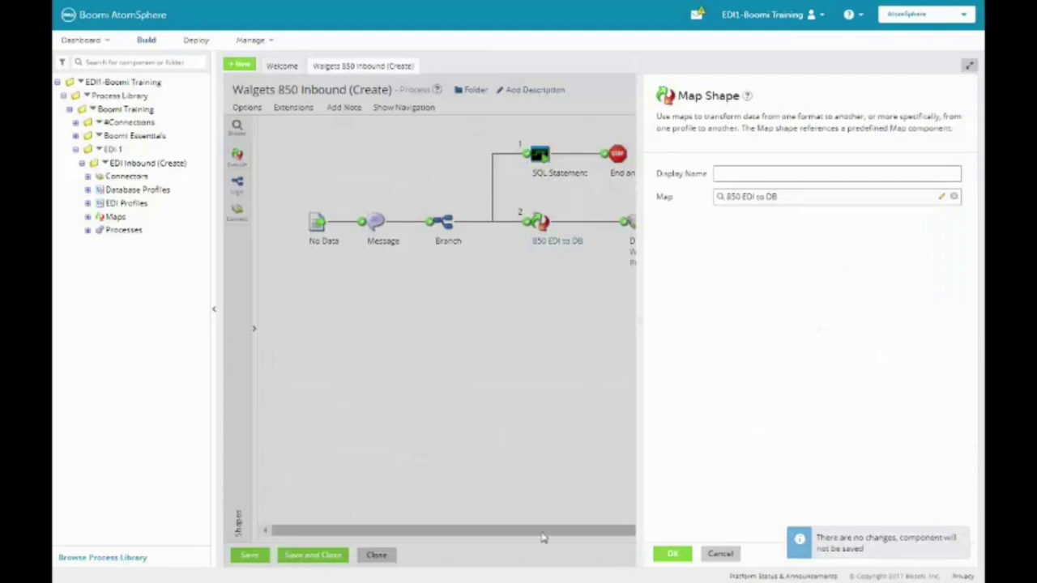
left_click(672, 555)
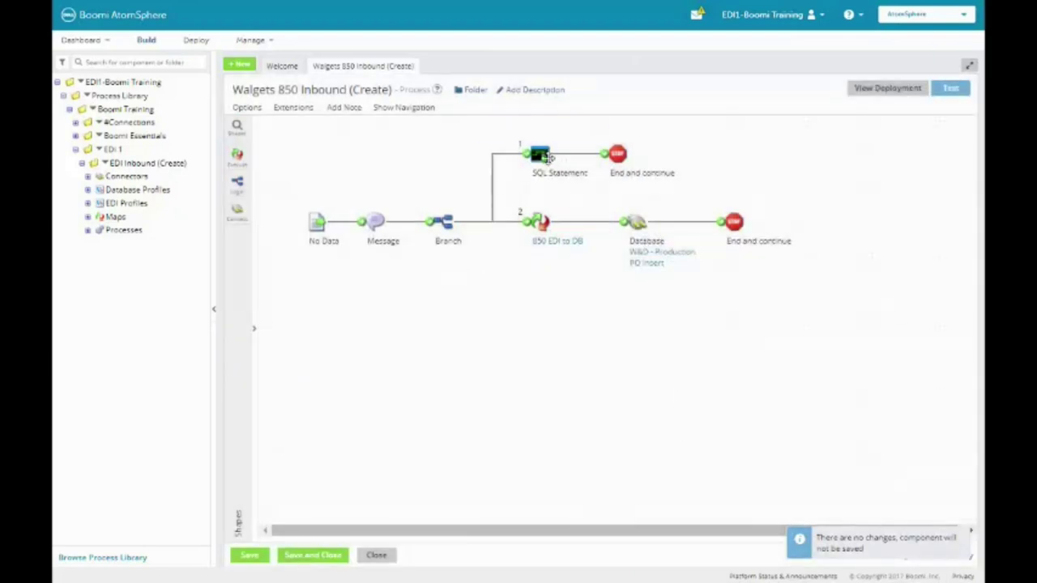
Step: Change the USER_ID in the SQL Statement shape's DELETE condition to 'EDI Instructor' and save the process
mouse_move(541, 143)
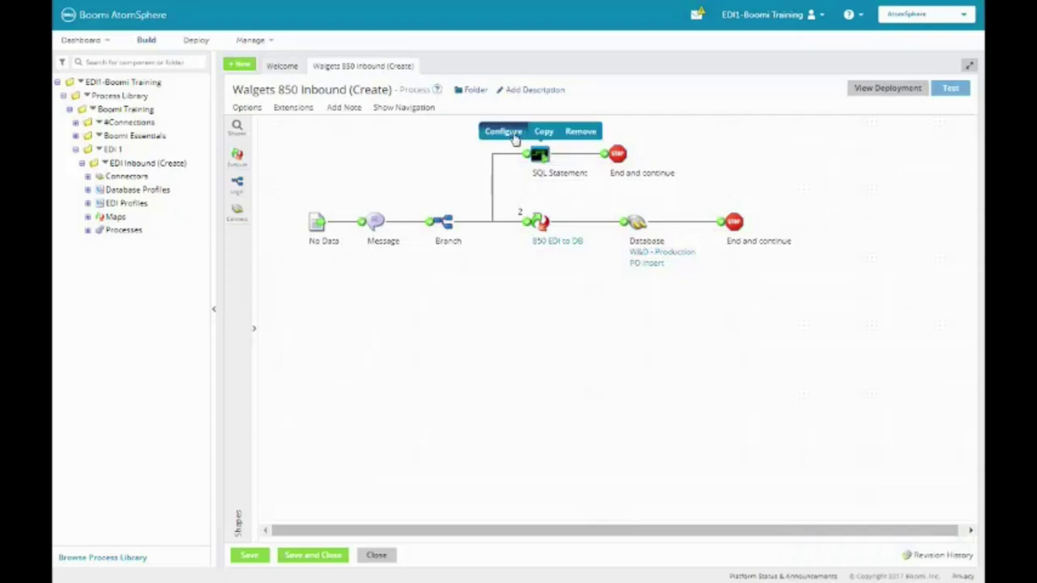
left_click(505, 131)
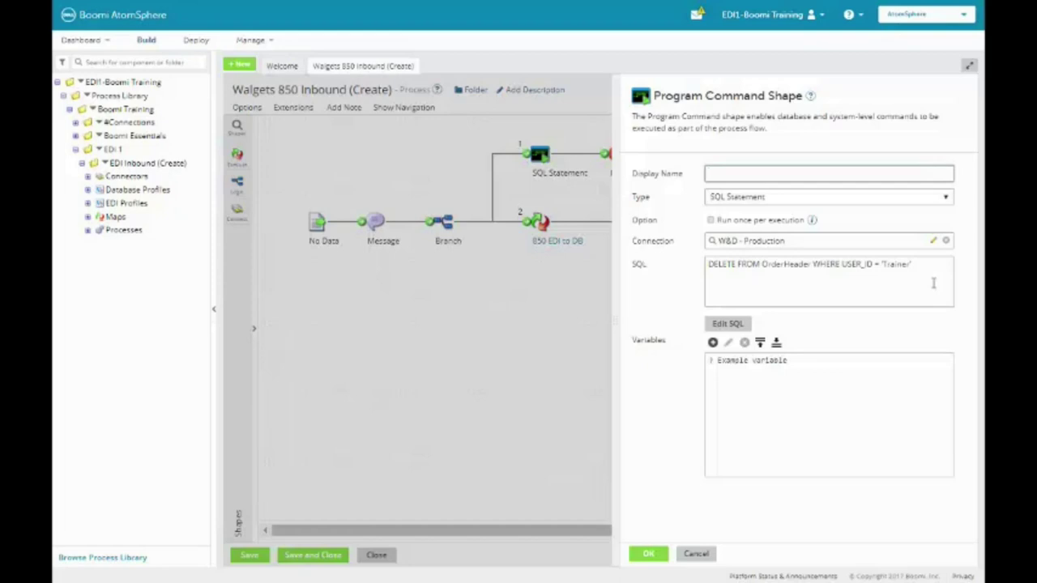
left_click_drag(911, 264, 884, 263)
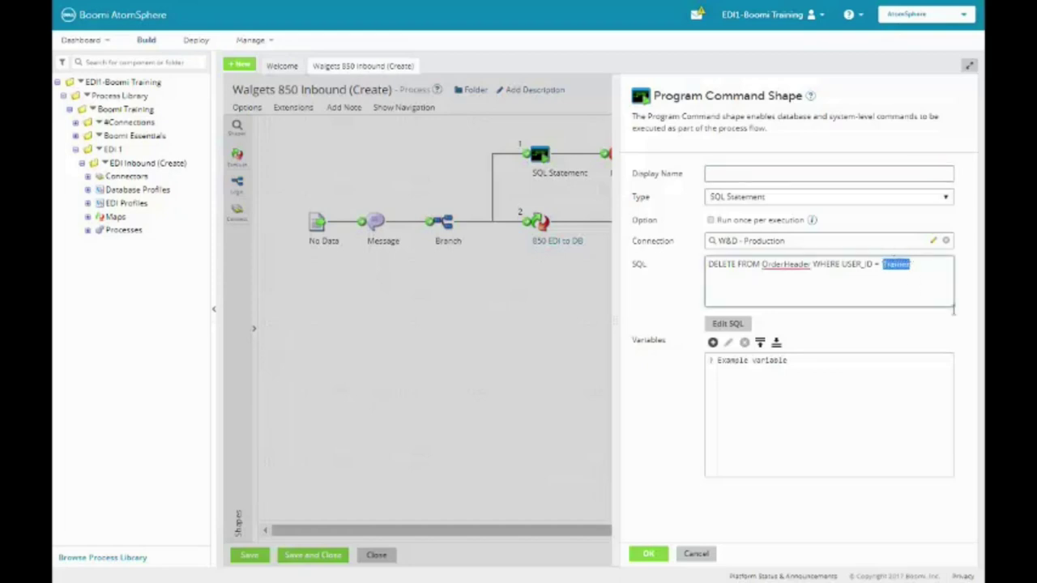
type("EDI Instructor")
type("'")
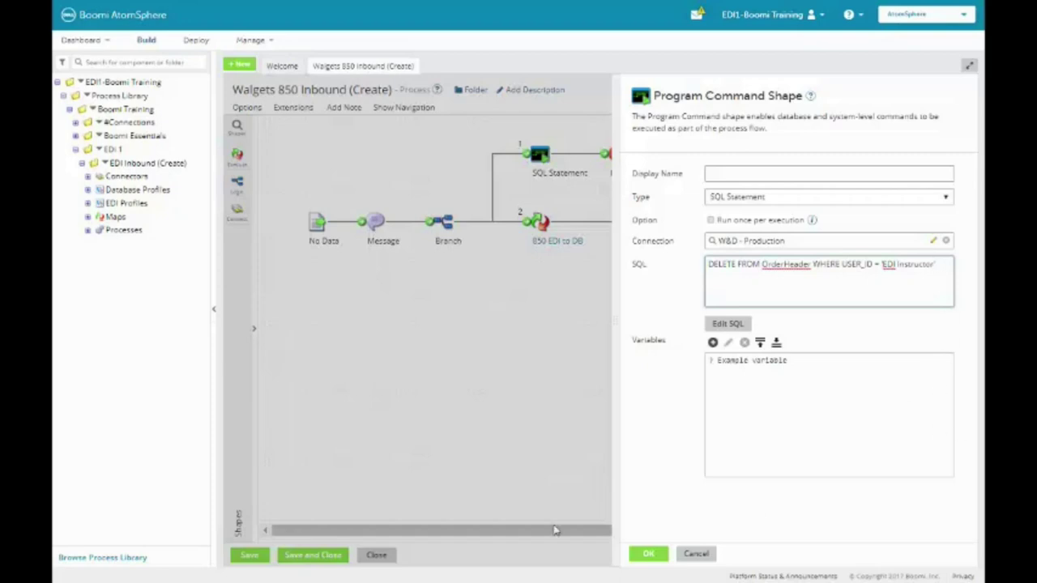
left_click(640, 558)
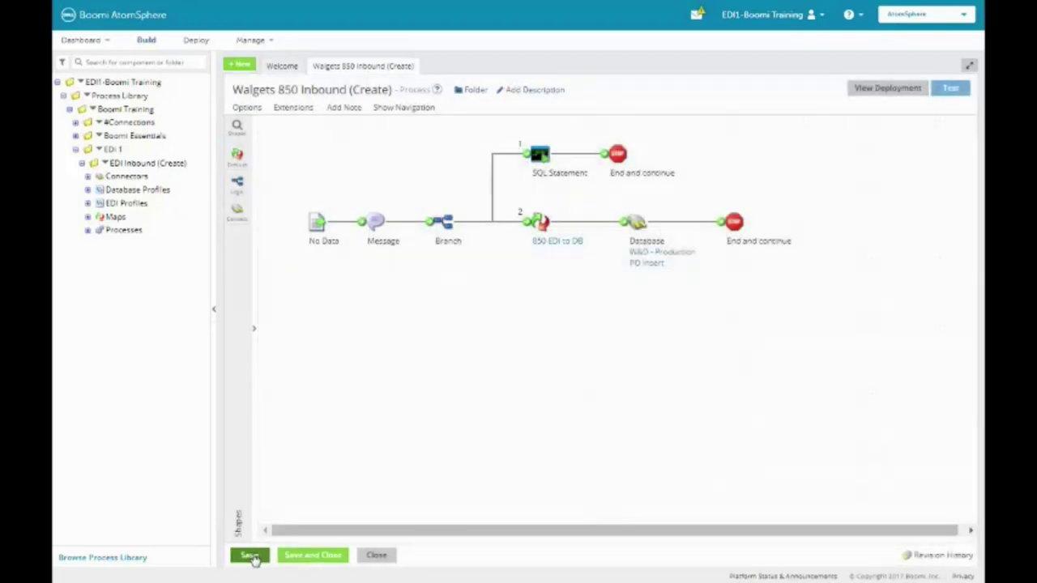
left_click(251, 556)
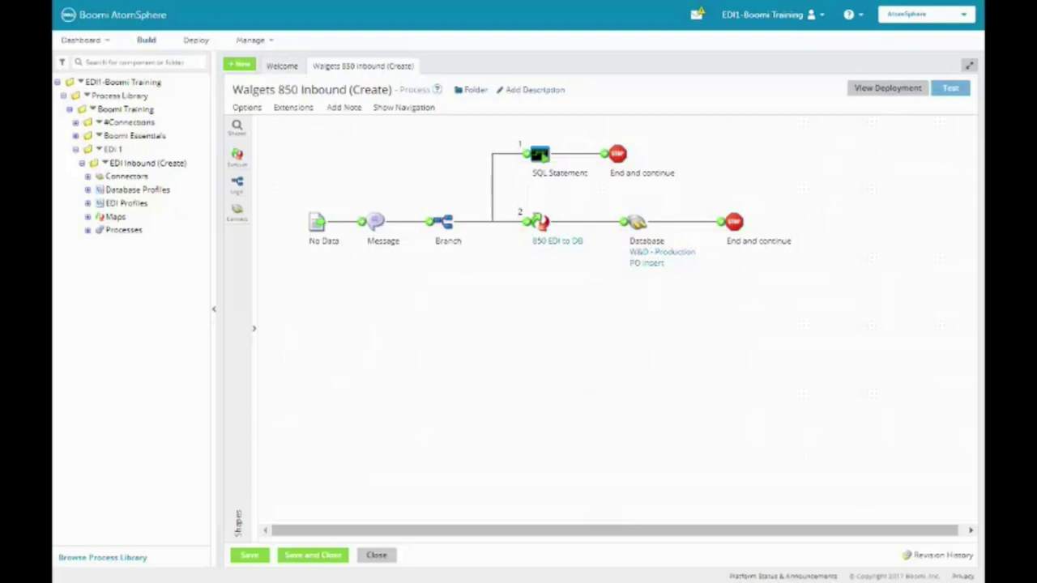
Step: Run a test of the Walgets 850 Inbound (Create) process on the Test Atom Cloud
left_click(943, 90)
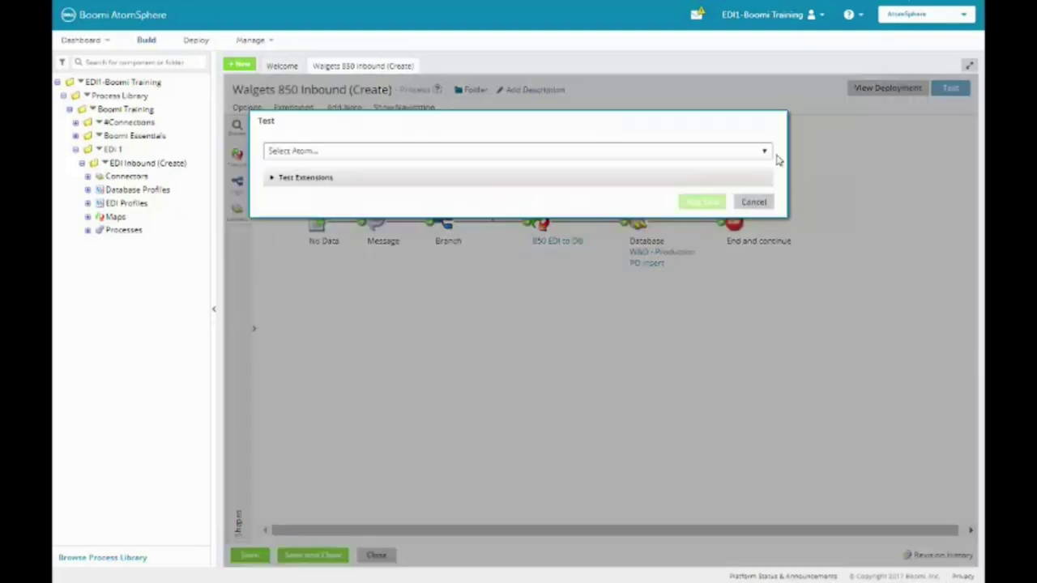
left_click(735, 150)
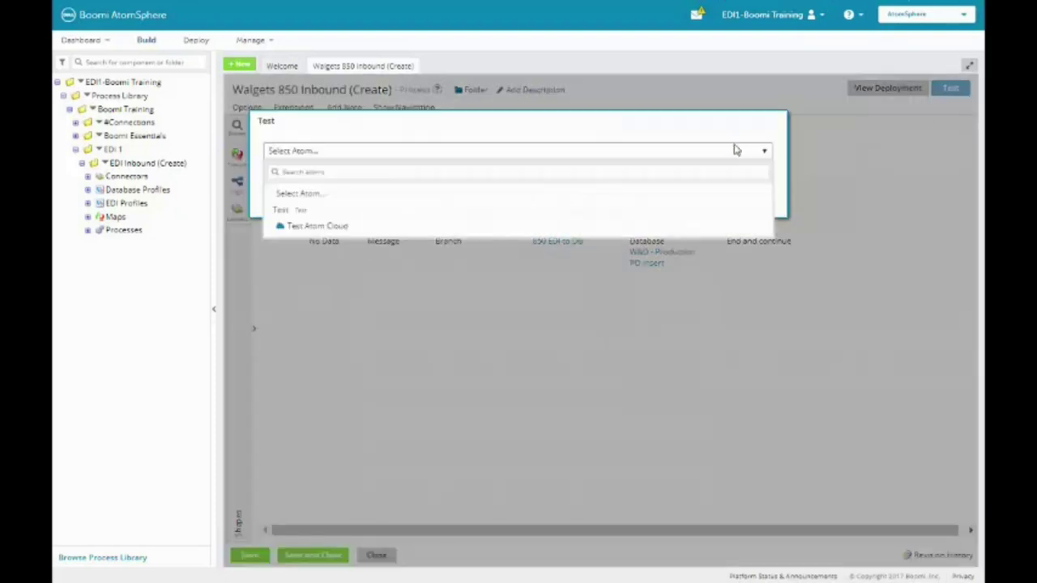
left_click(470, 227)
left_click(702, 202)
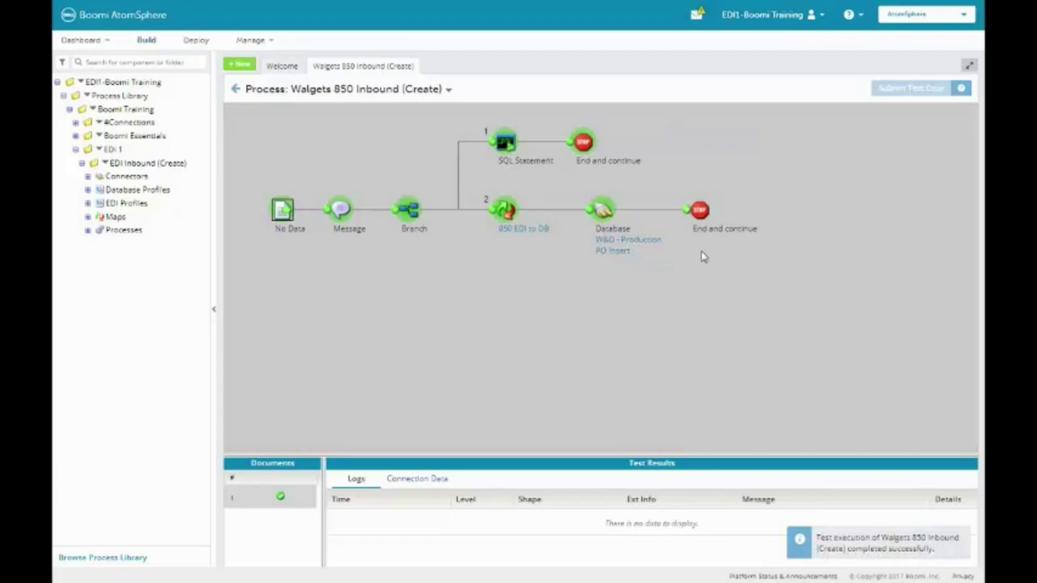
Step: Enlarge the test results, examine the Database shape's logs and source document for the mapped order values, and close the document
left_click_drag(661, 454, 631, 290)
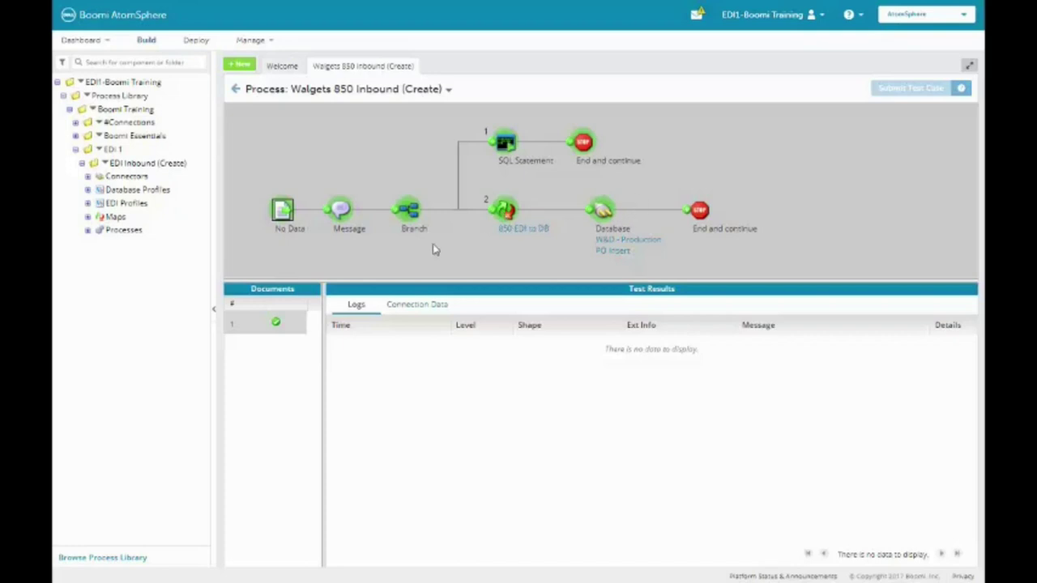
left_click(604, 212)
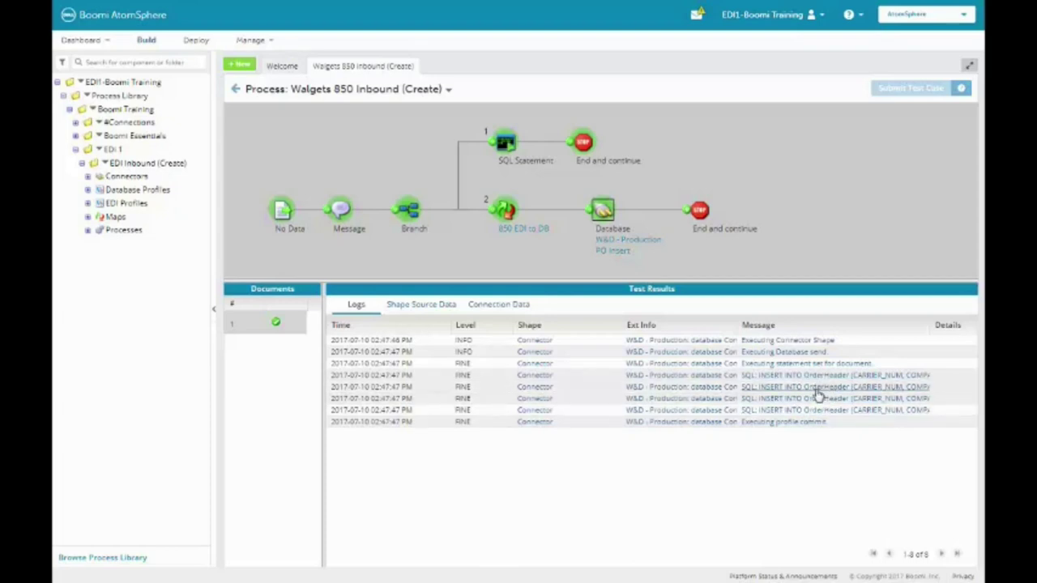
left_click(422, 307)
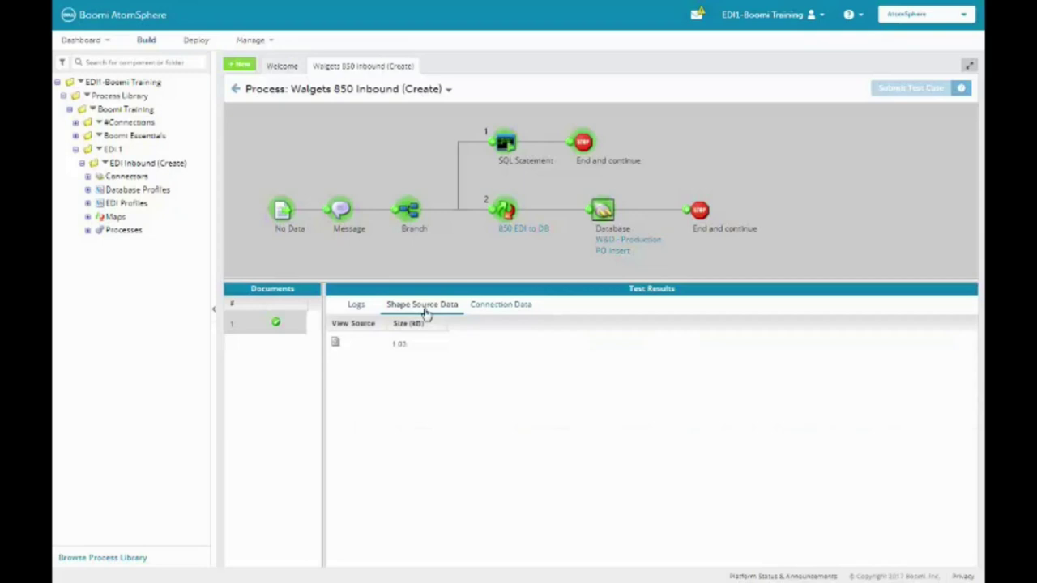
left_click(337, 344)
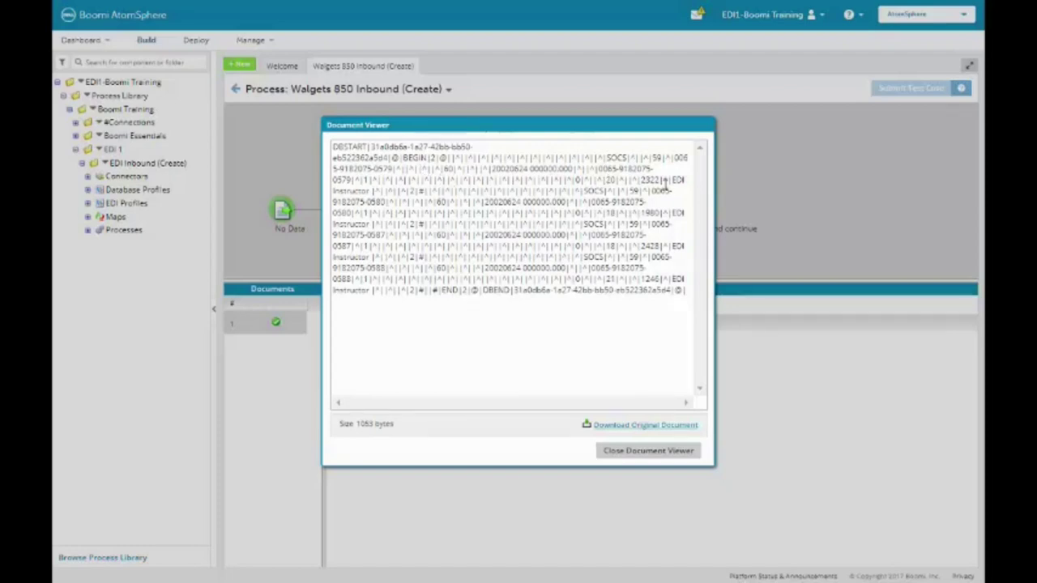
double_click(360, 197)
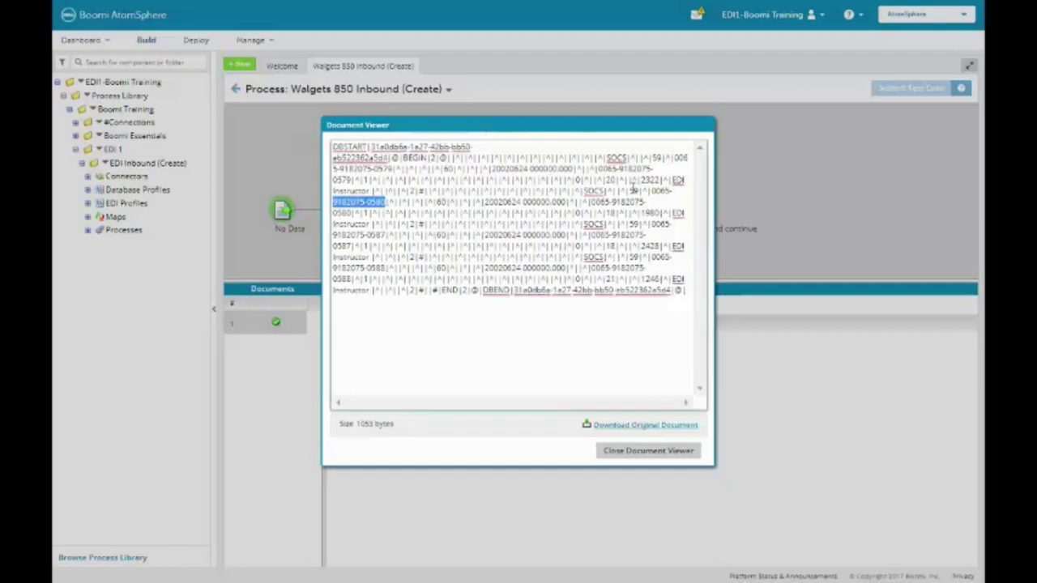
left_click(631, 189)
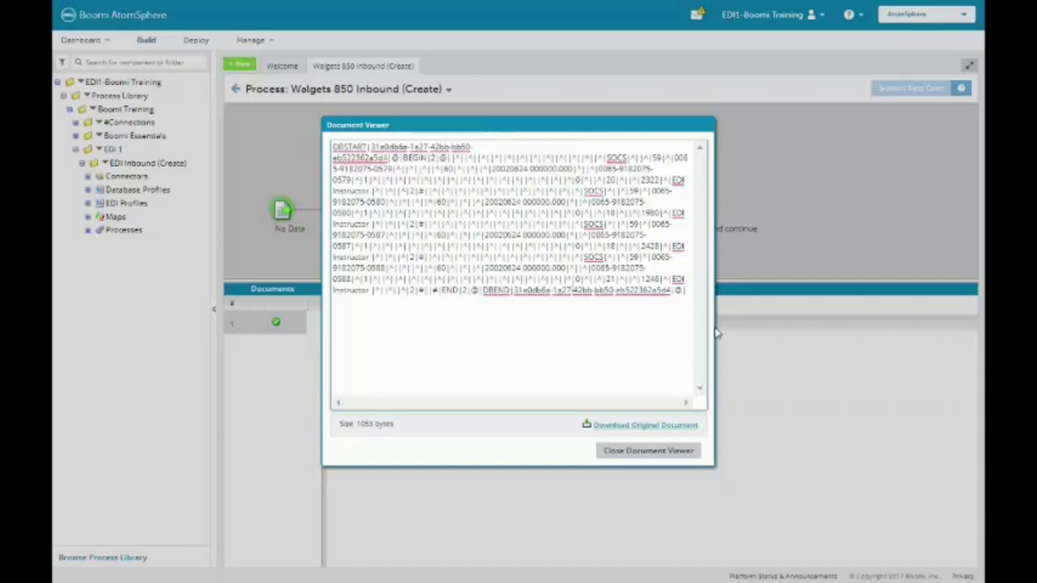
left_click(644, 451)
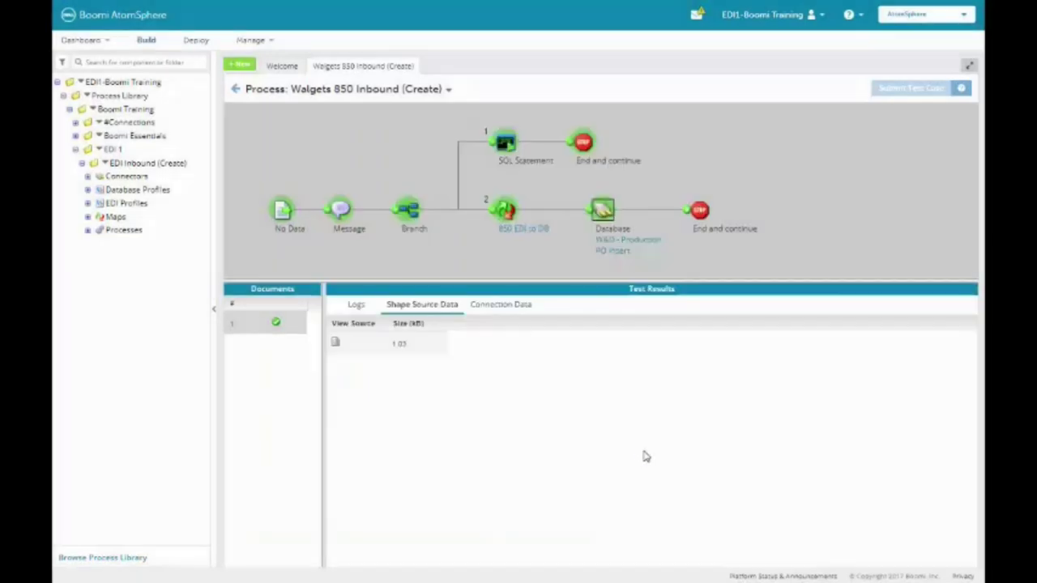
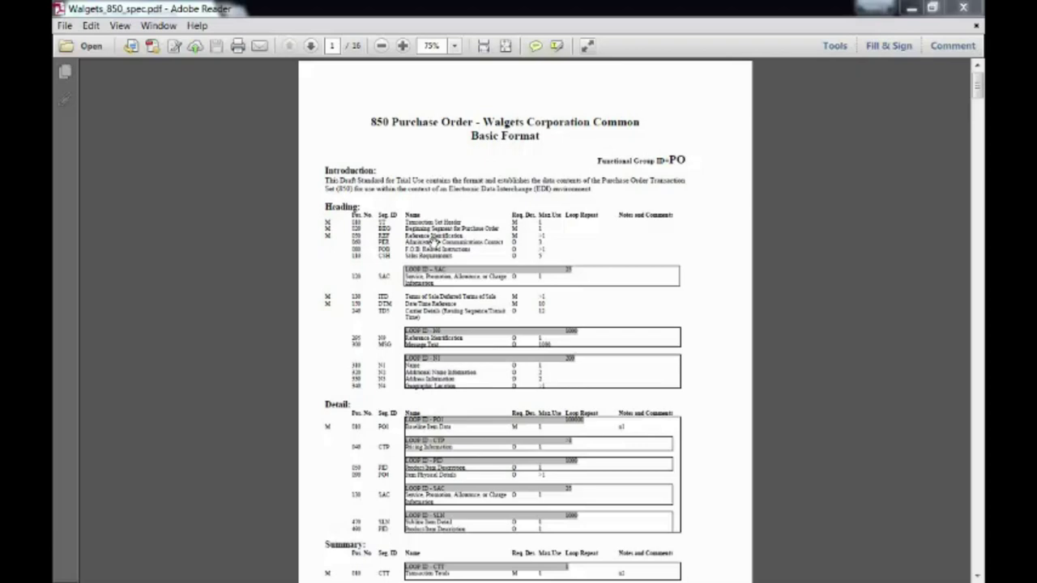
Step: Review Walgets_850_spec.pdf in Adobe Reader from the segment overview to the REF segment's qualifier codes
scroll(434, 241, "down", 4)
scroll(433, 242, "up", 4)
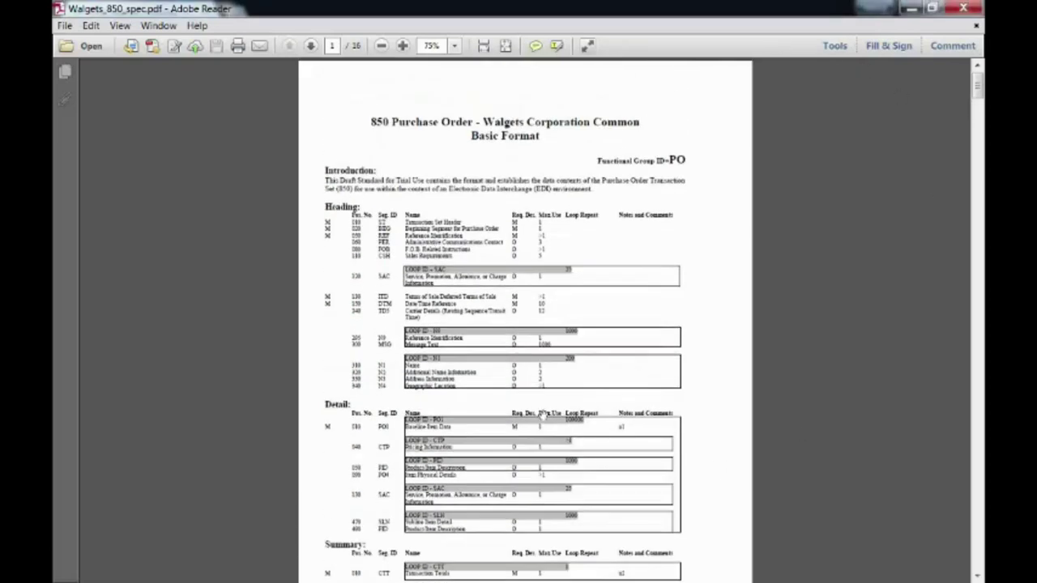
scroll(542, 328, "down", 5)
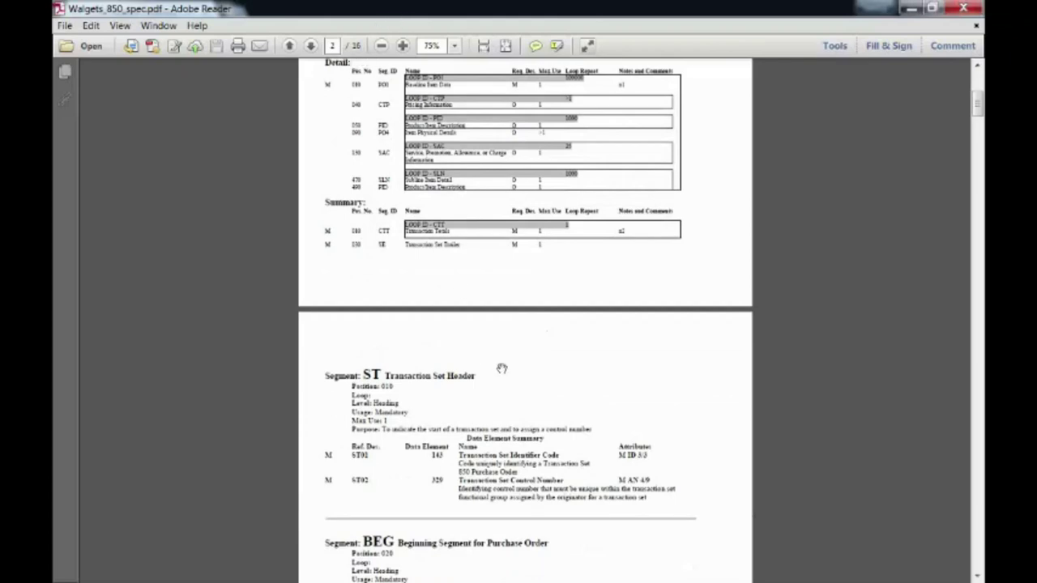
scroll(502, 366, "down", 8)
scroll(507, 366, "down", 4)
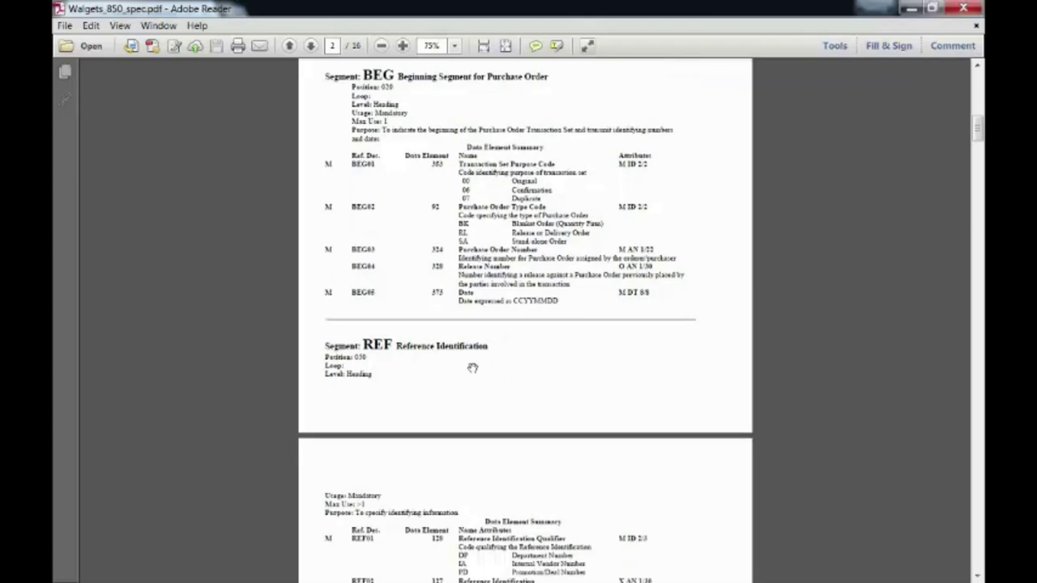
scroll(472, 368, "down", 6)
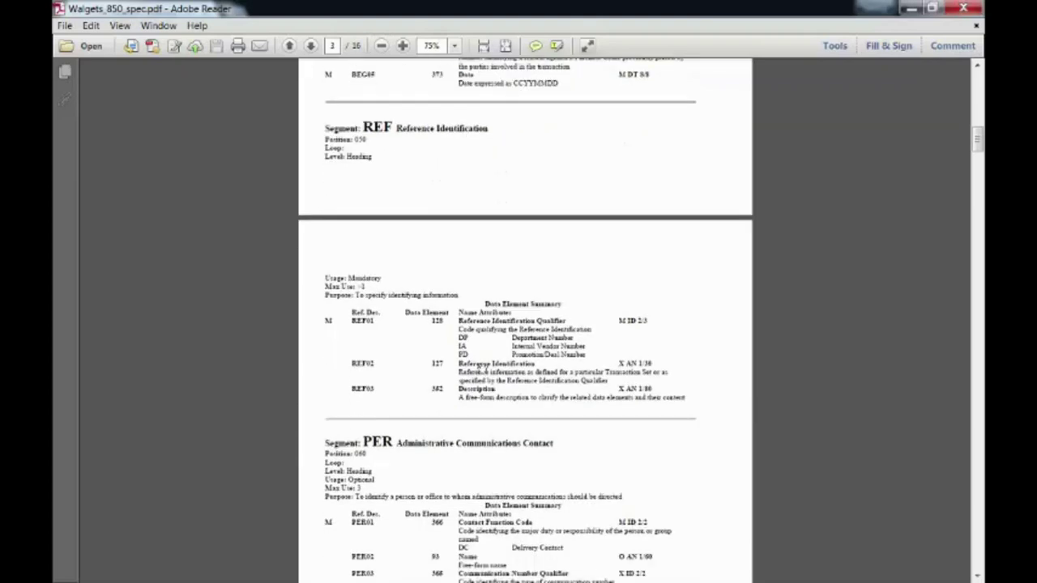
scroll(483, 369, "down", 1)
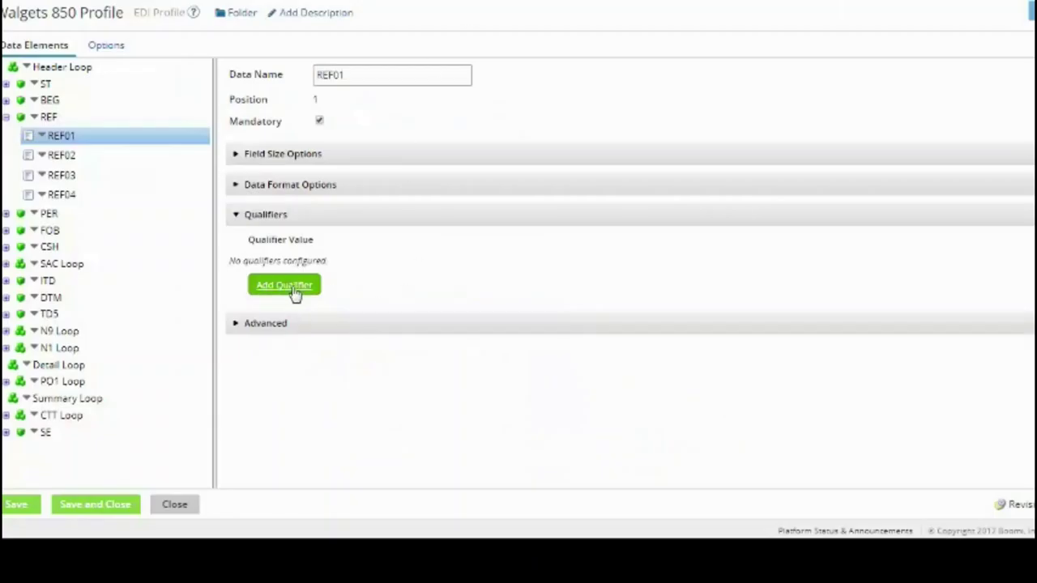
Step: Add the qualifier values IA, DP and PD to the REF01 element and save the profile
left_click(295, 290)
left_click_drag(301, 264, 247, 233)
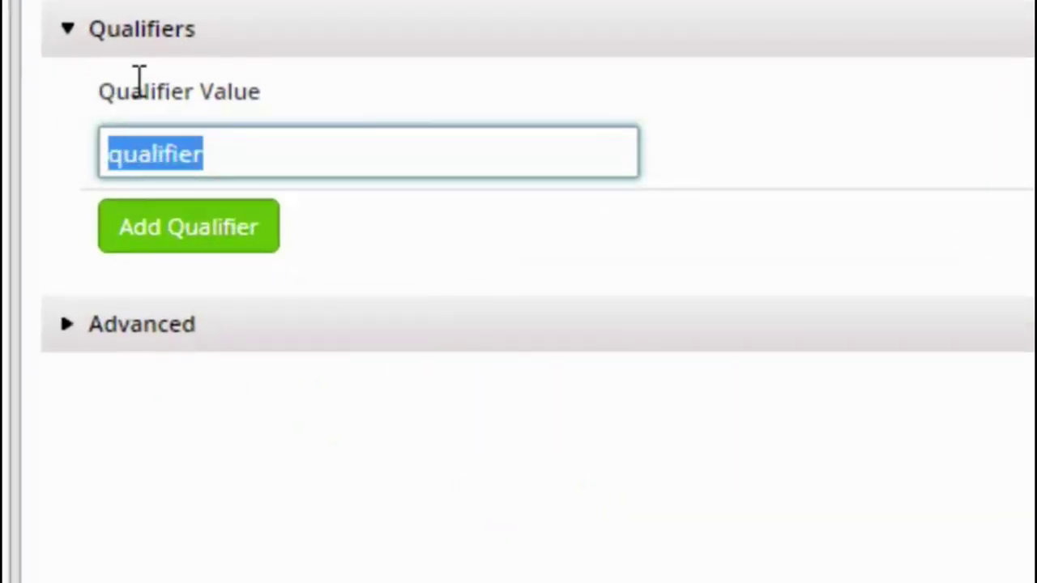
key("BackSpace")
type("IA")
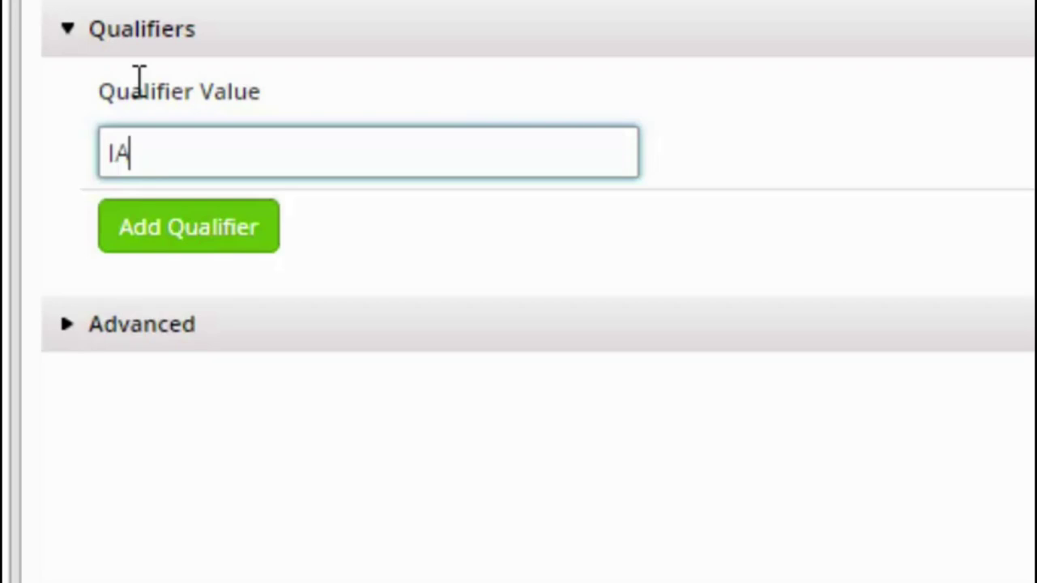
left_click(138, 247)
double_click(326, 213)
key("BackSpace")
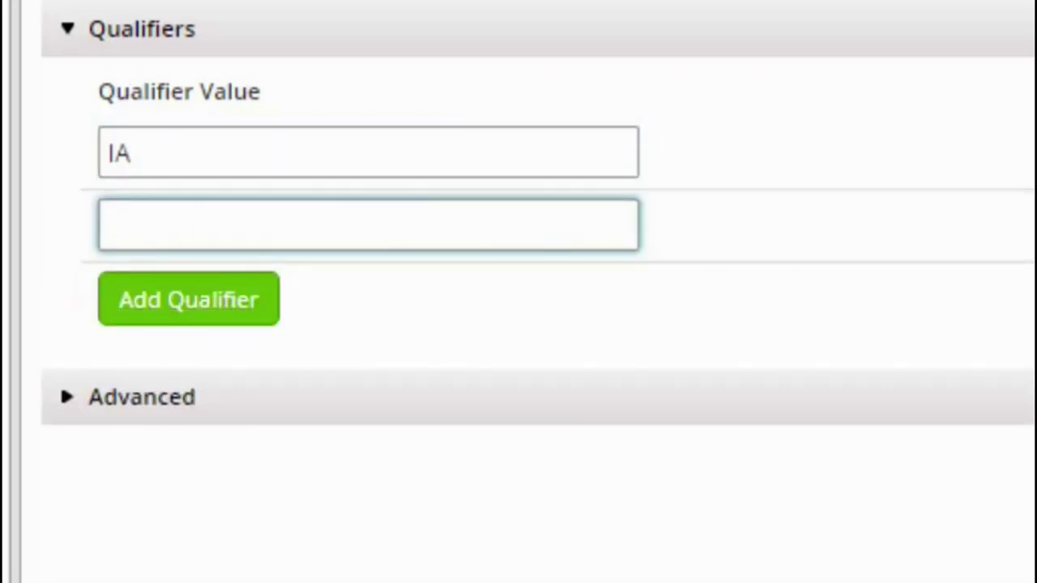
type("DP")
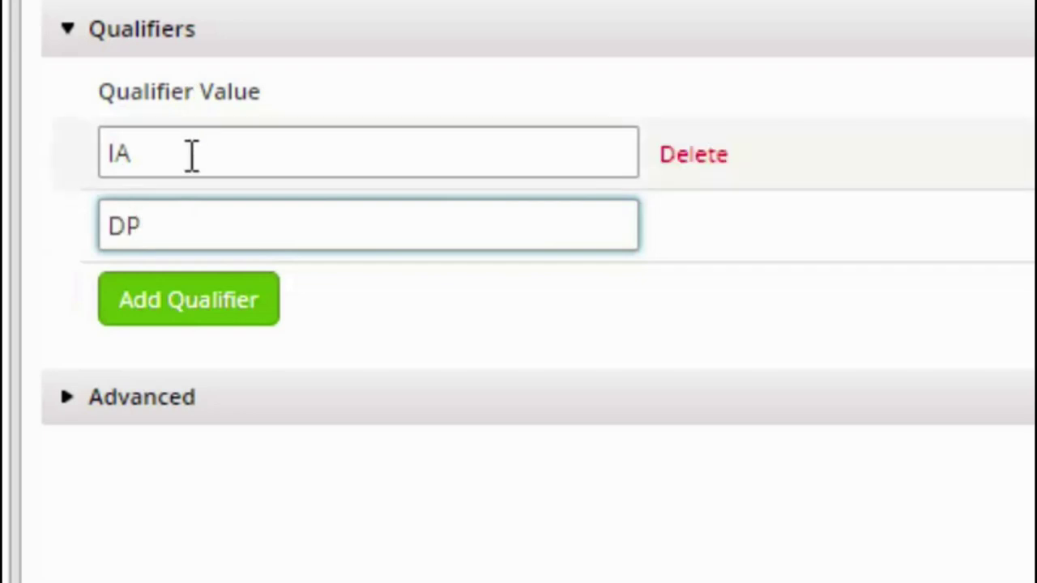
left_click(176, 312)
left_click_drag(204, 300, 24, 298)
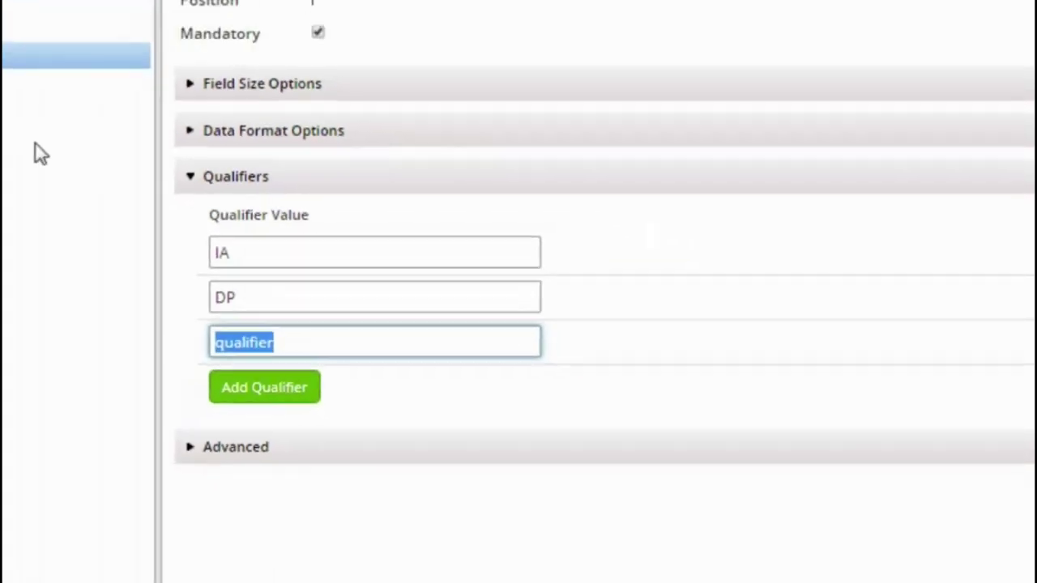
type("PD")
left_click(87, 533)
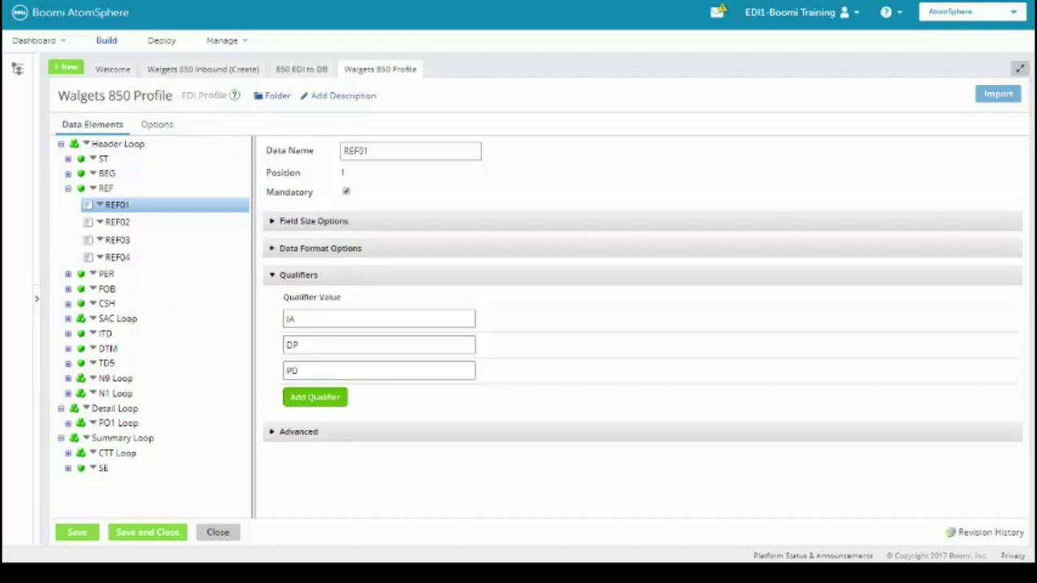
Step: Add an identifier instance to the REF segment, identified by the last occurrence and the REF01 qualifier IA
left_click(95, 192)
right_click(90, 193)
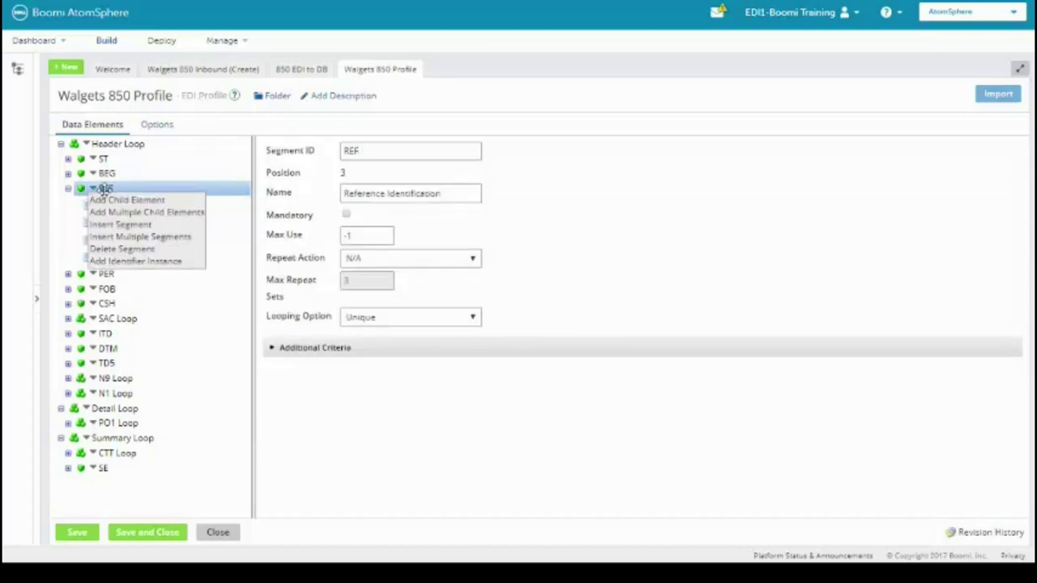
left_click(132, 262)
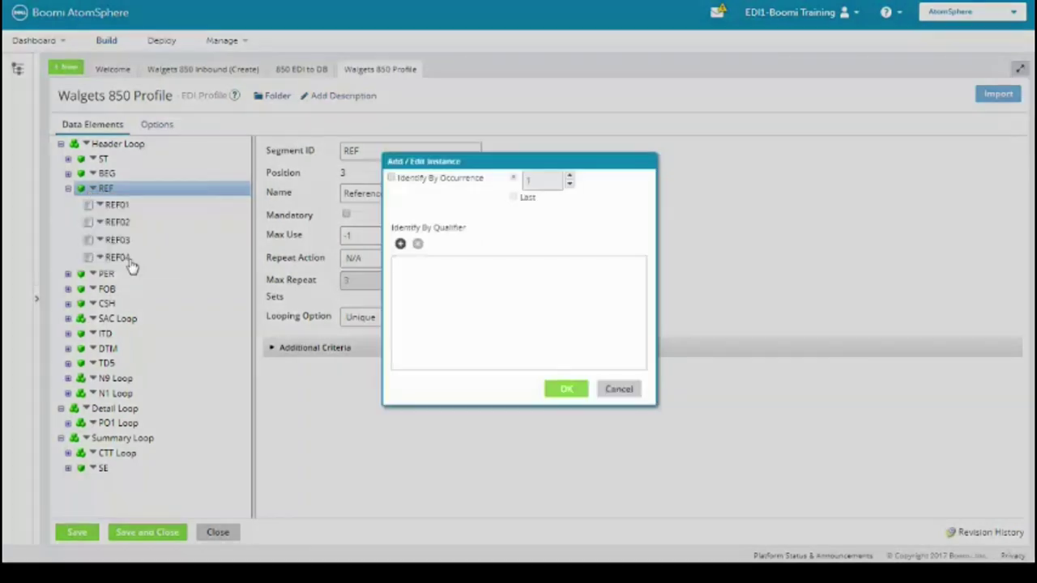
left_click(391, 179)
left_click(513, 198)
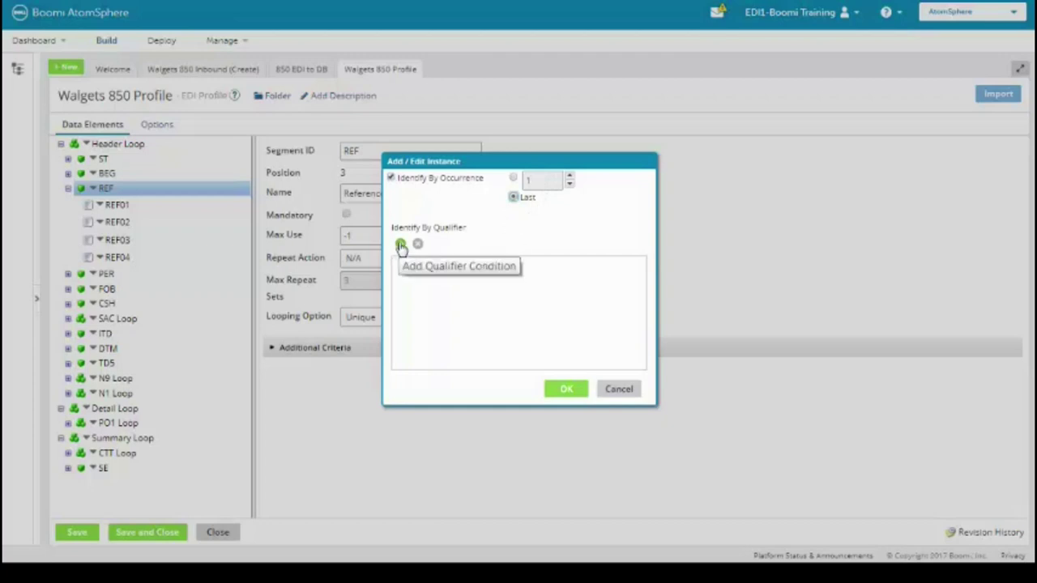
left_click(400, 246)
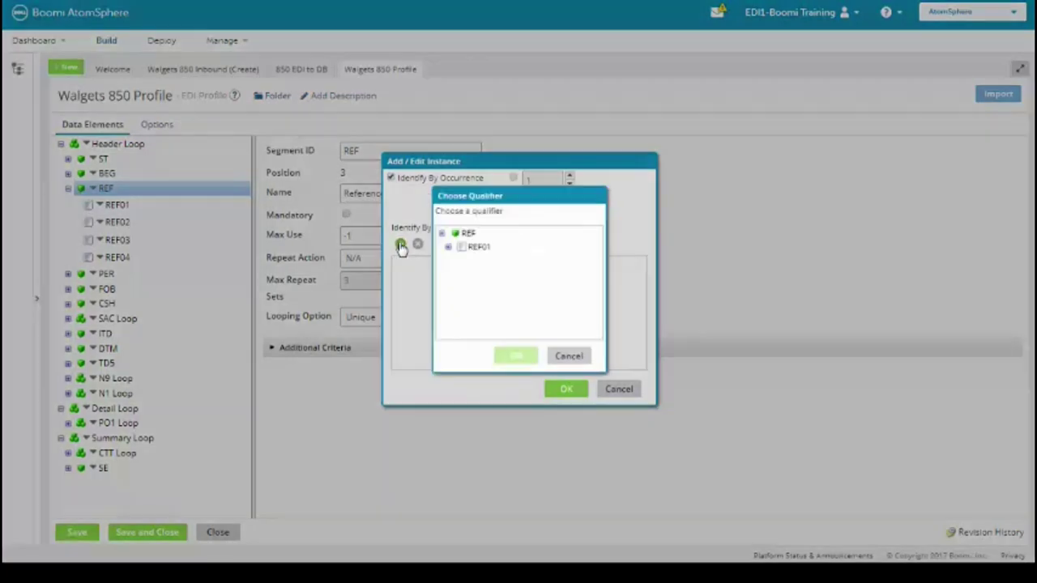
left_click(447, 248)
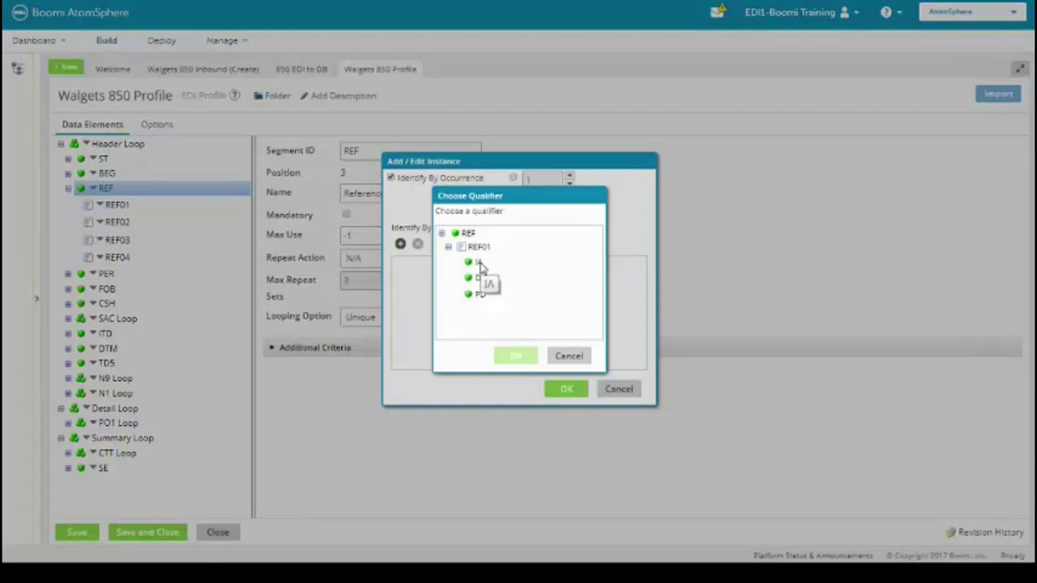
left_click(479, 262)
left_click(513, 357)
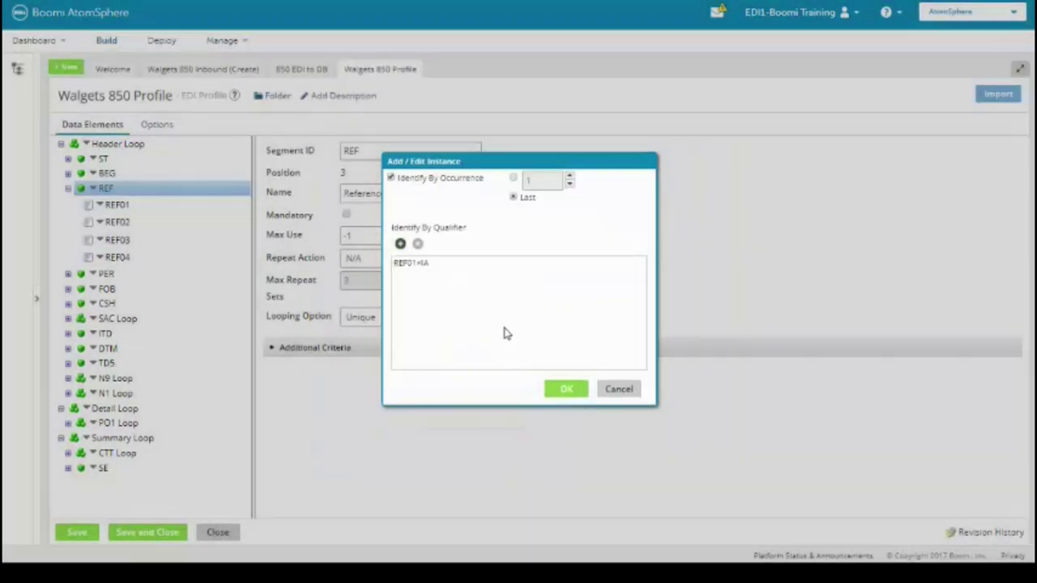
left_click(566, 389)
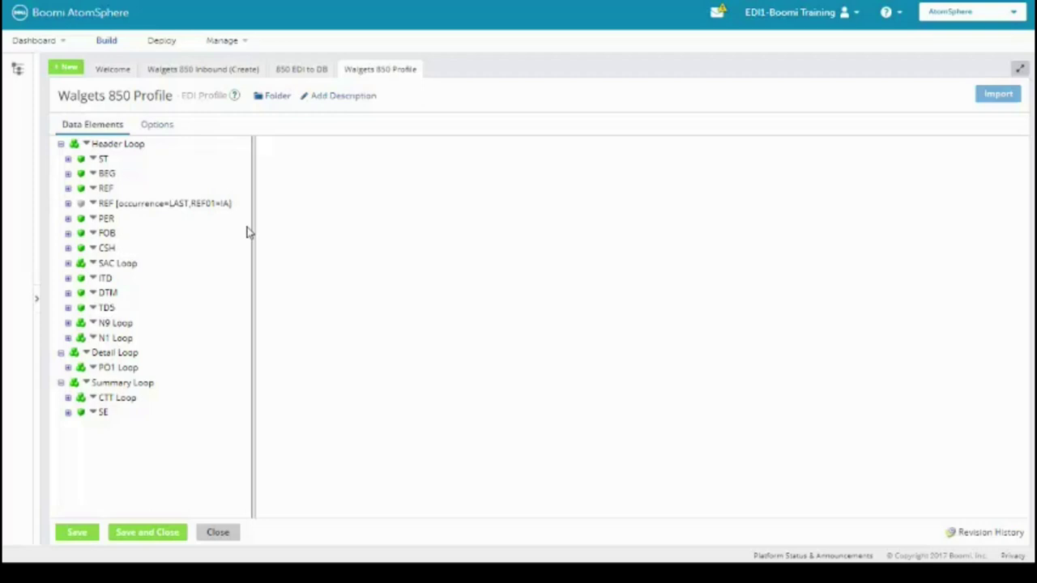
Step: Edit the REF identifier instance for IA to remove its occurrence condition, keeping only the qualifier condition
left_click(93, 205)
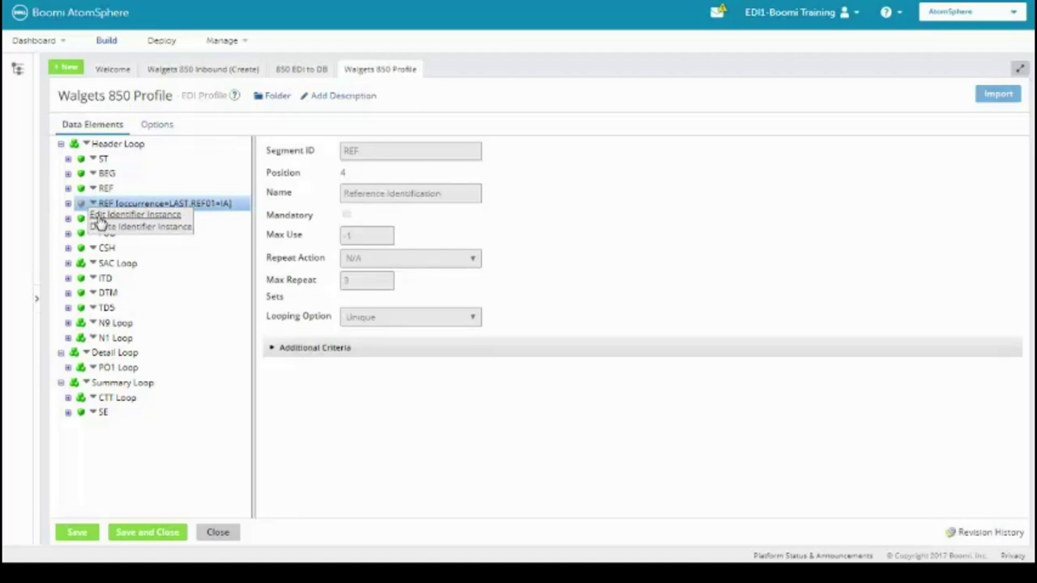
left_click(97, 216)
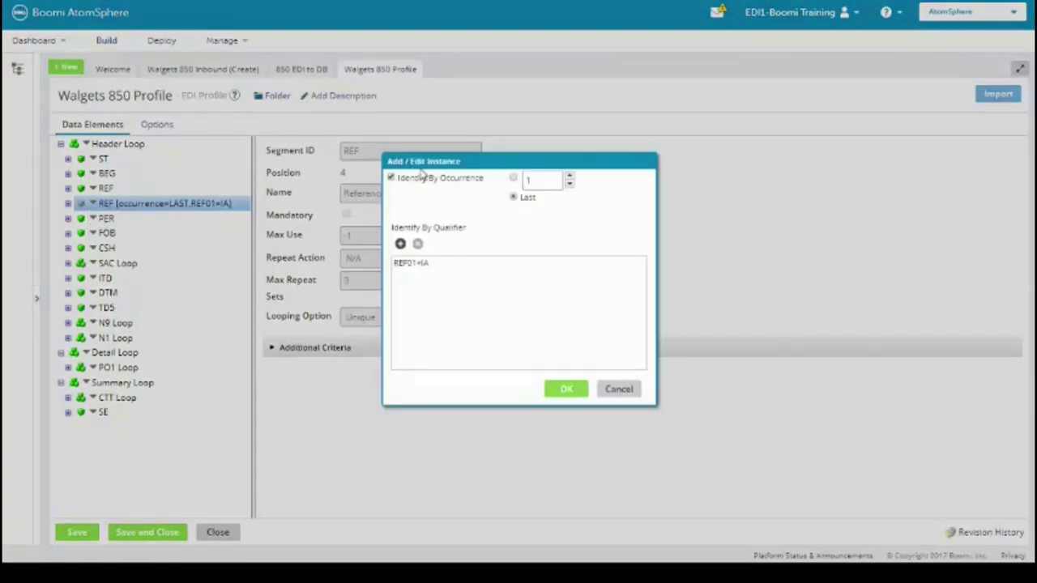
left_click(391, 179)
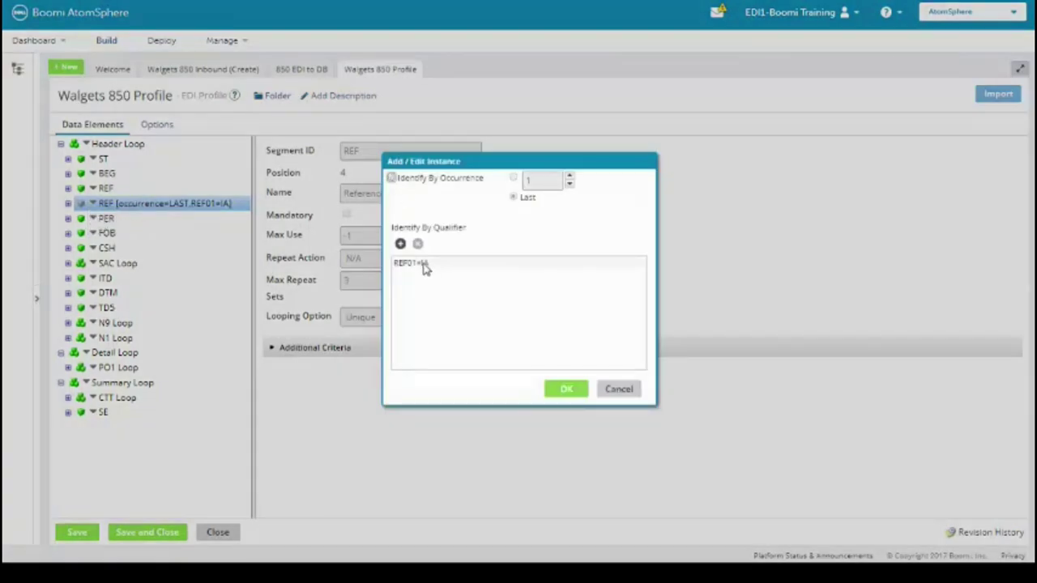
left_click(564, 391)
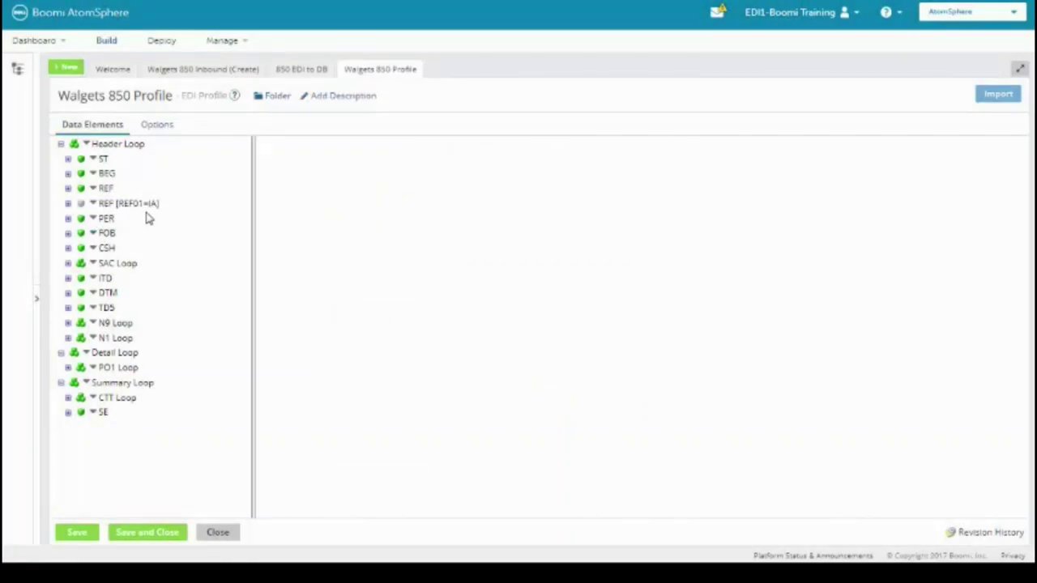
Step: Add an identifier instance to the REF segment, identified by the REF01 qualifier DP
left_click(94, 190)
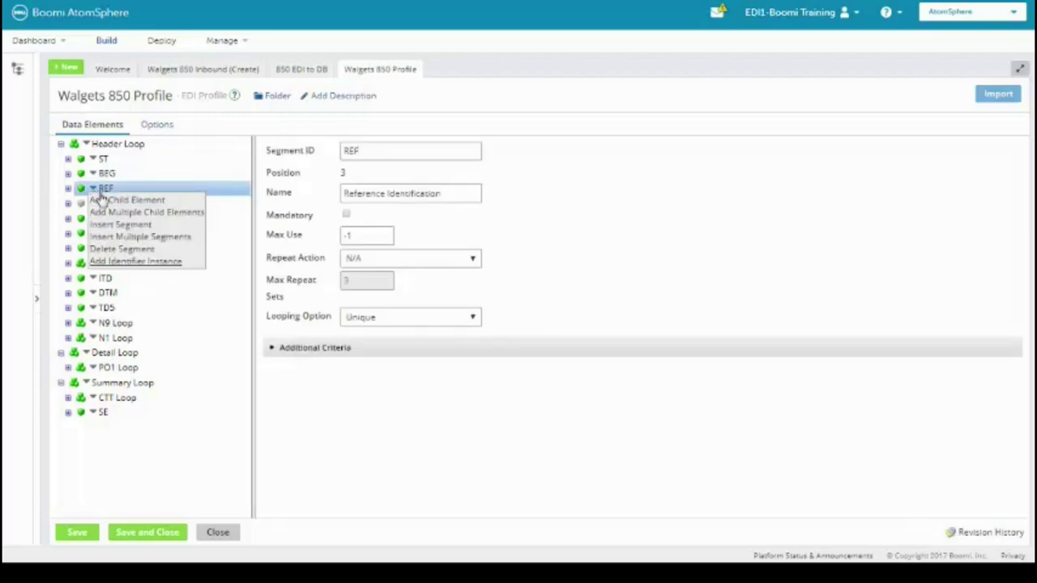
left_click(160, 260)
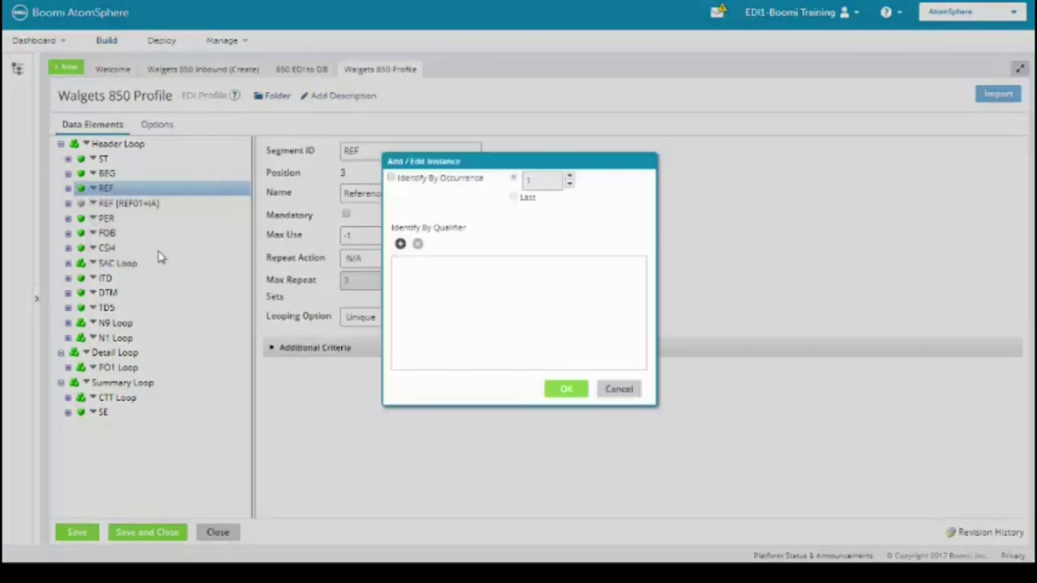
left_click(400, 243)
left_click(448, 246)
left_click(479, 278)
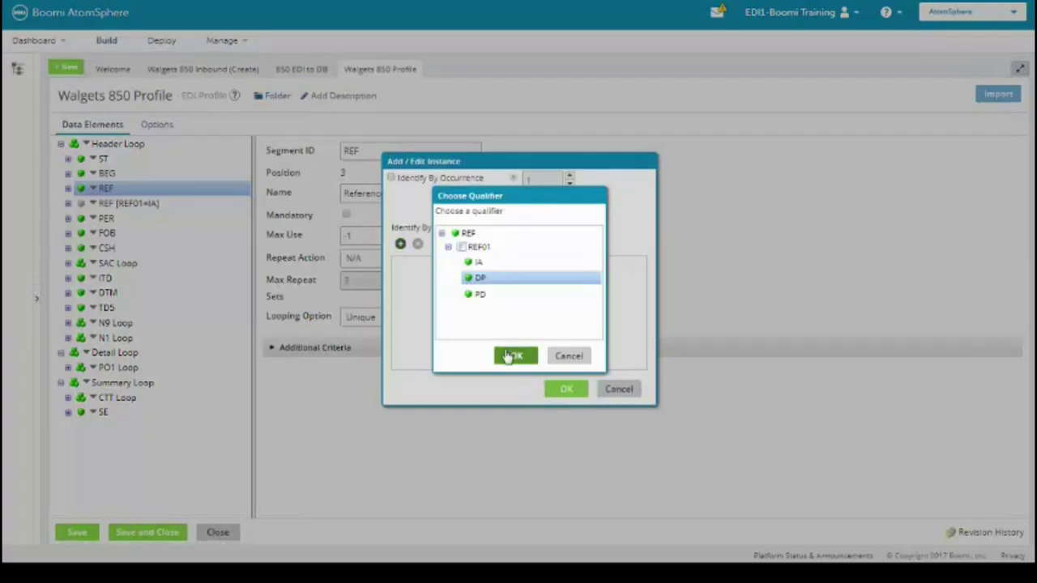
left_click(509, 357)
left_click(554, 388)
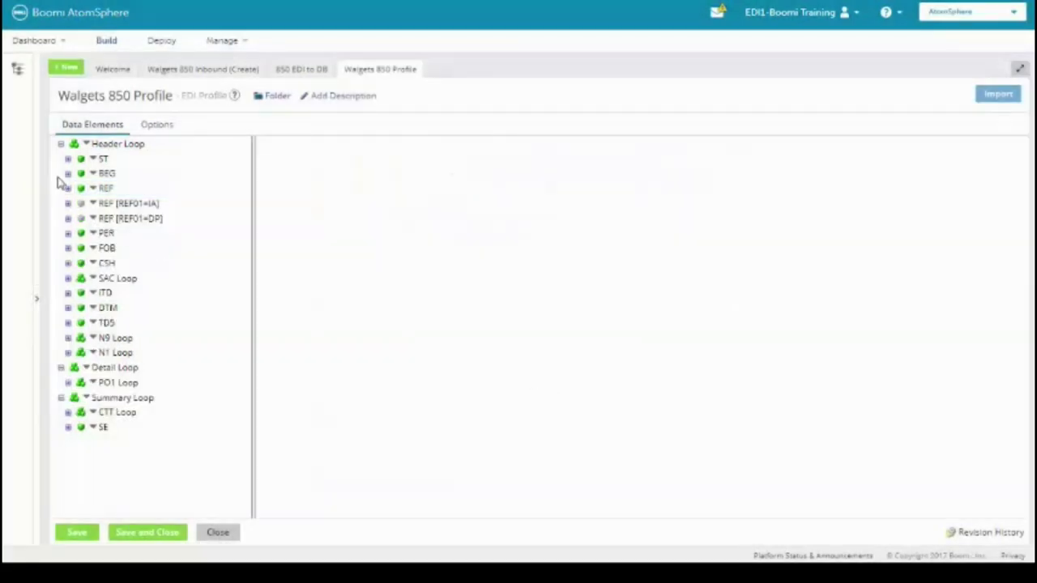
Step: Add an identifier instance to the REF segment, identified by the REF01 qualifier PD
right_click(92, 189)
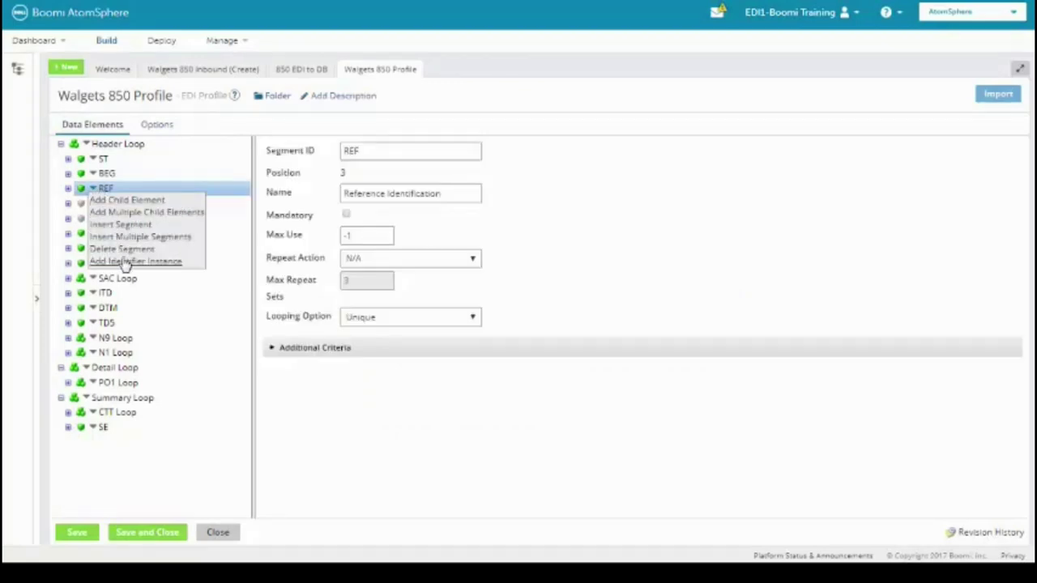
left_click(125, 261)
left_click(400, 244)
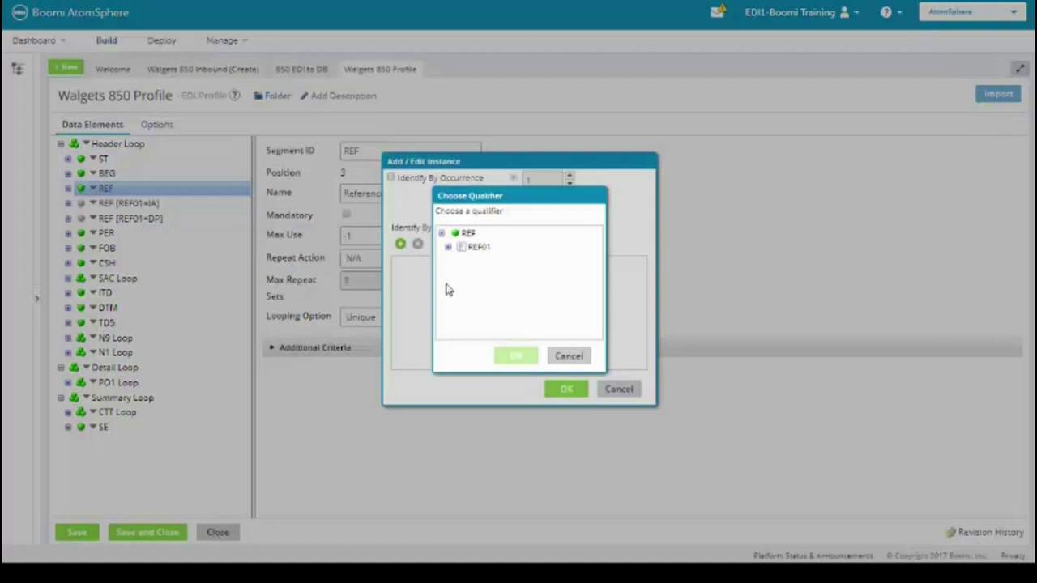
left_click(448, 246)
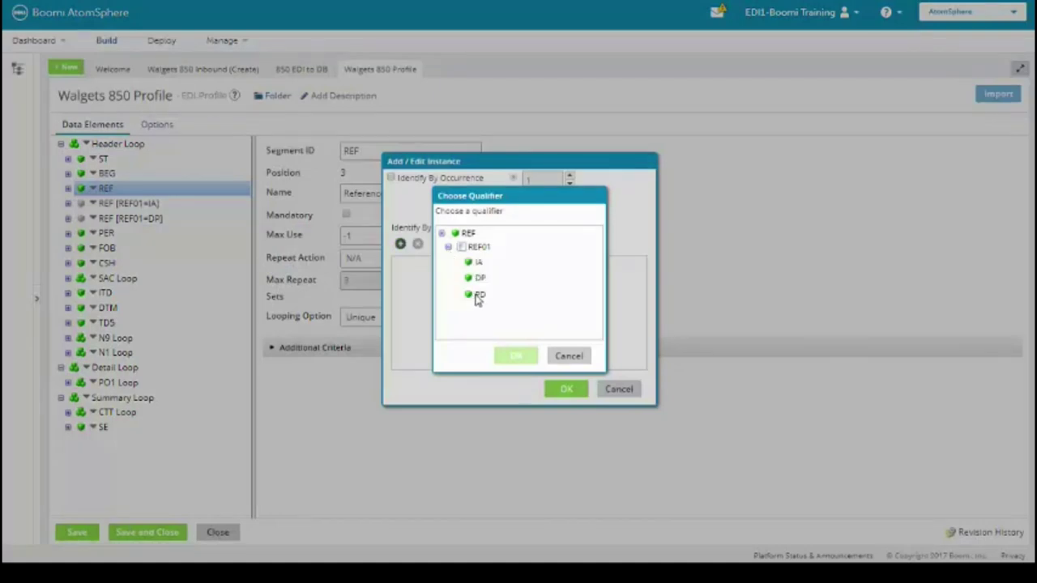
left_click(478, 297)
left_click(512, 356)
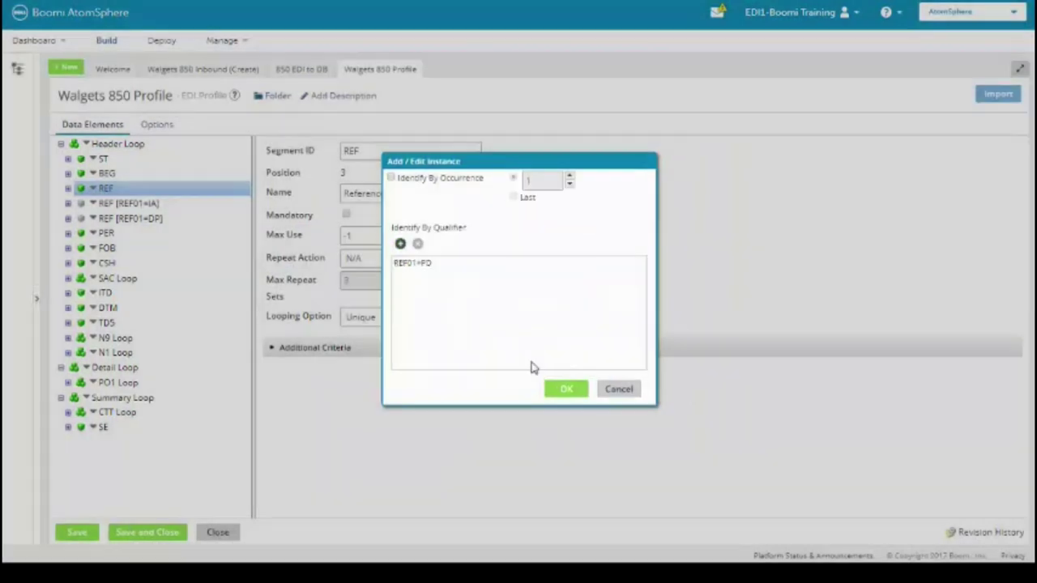
left_click(563, 390)
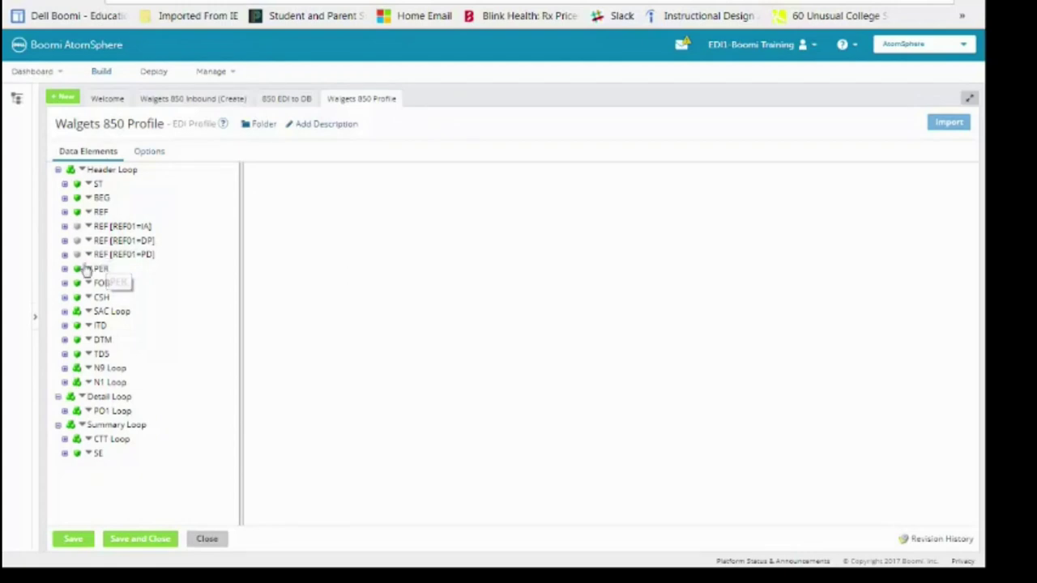
Step: Open the DTM01 element of the header's DTM segment, then switch to the spec in Adobe Reader and search for "DTM" to read its qualifier codes
left_click(64, 339)
left_click(112, 355)
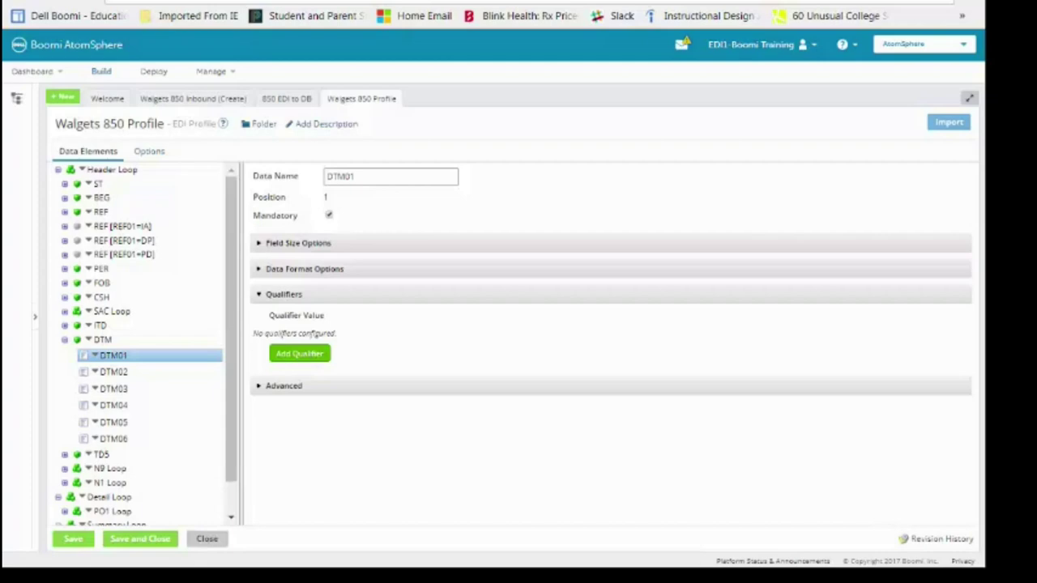
key("alt+Tab")
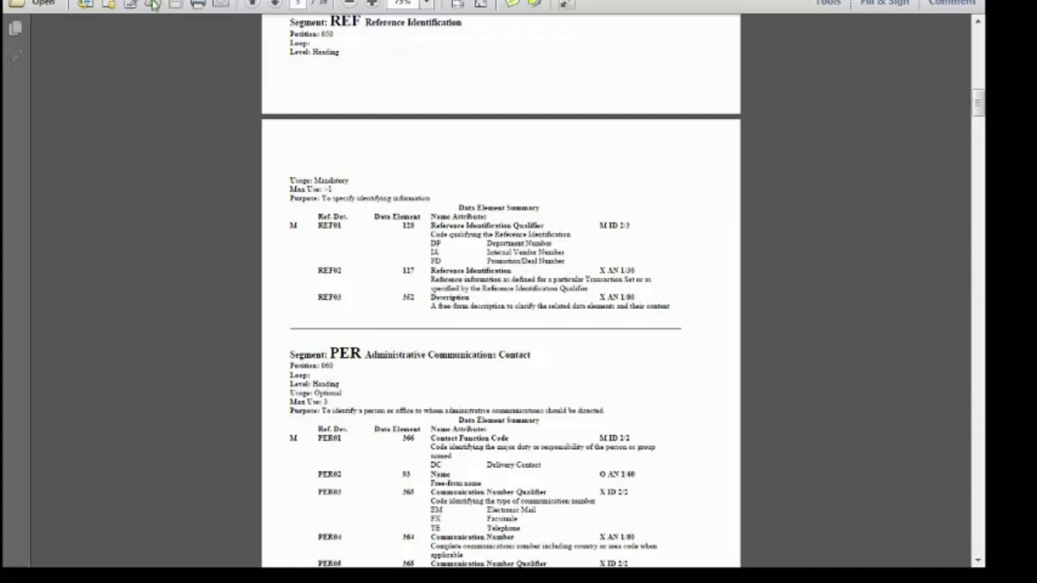
key("alt+e")
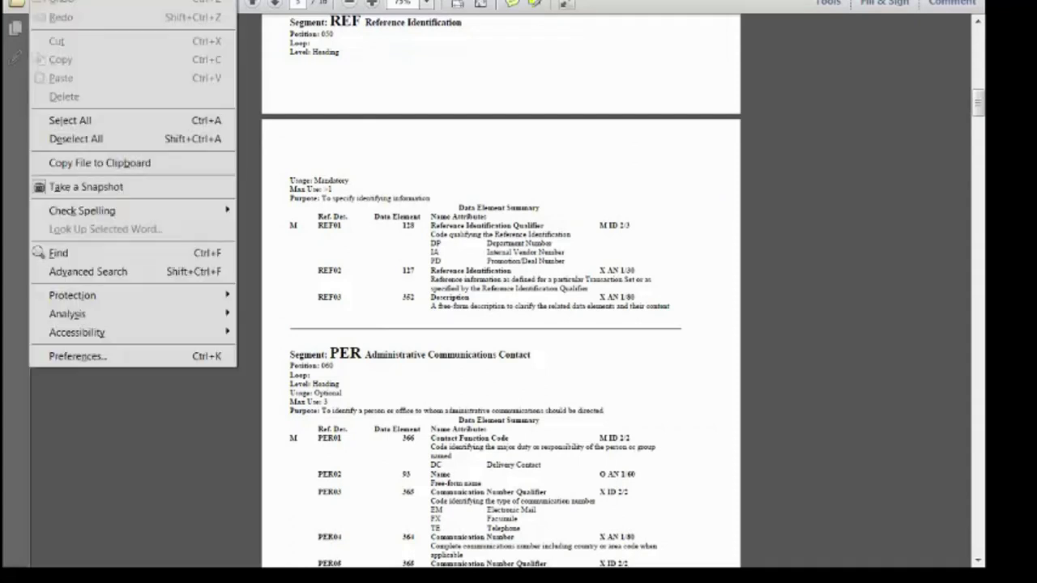
left_click(76, 257)
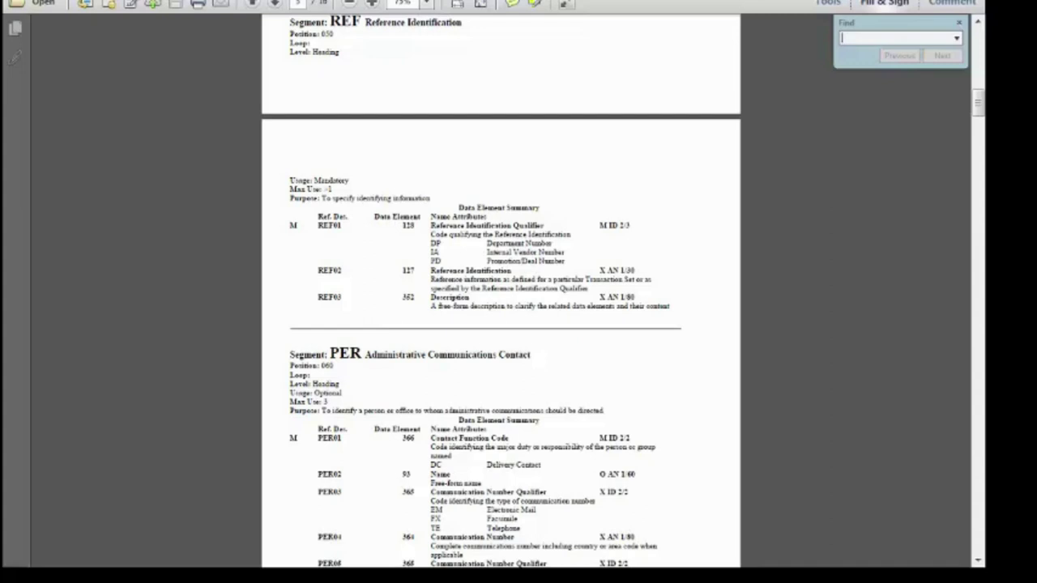
type("DTM")
key("Return")
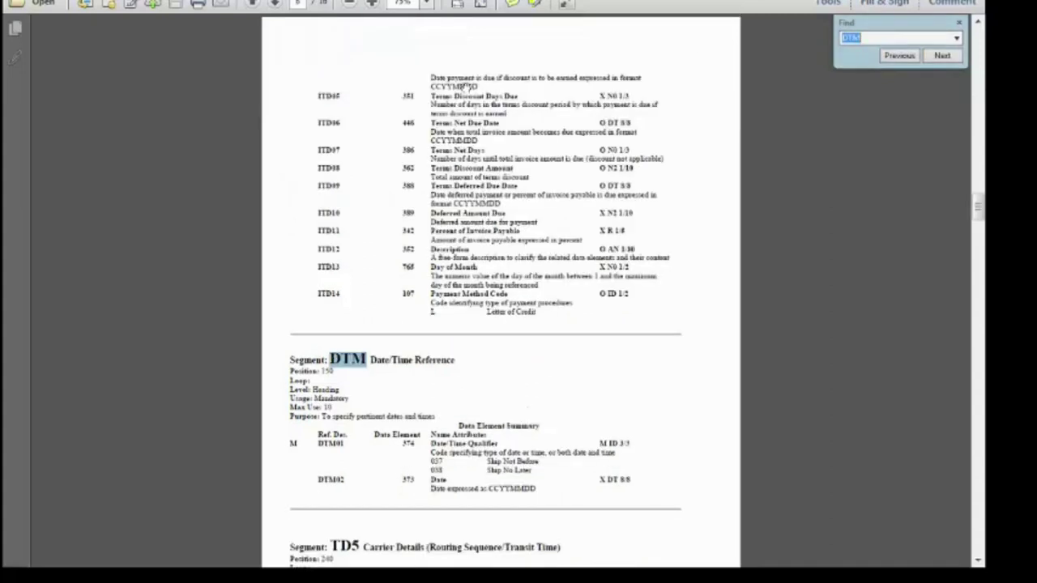
left_click(554, 390)
scroll(553, 391, "down", 3)
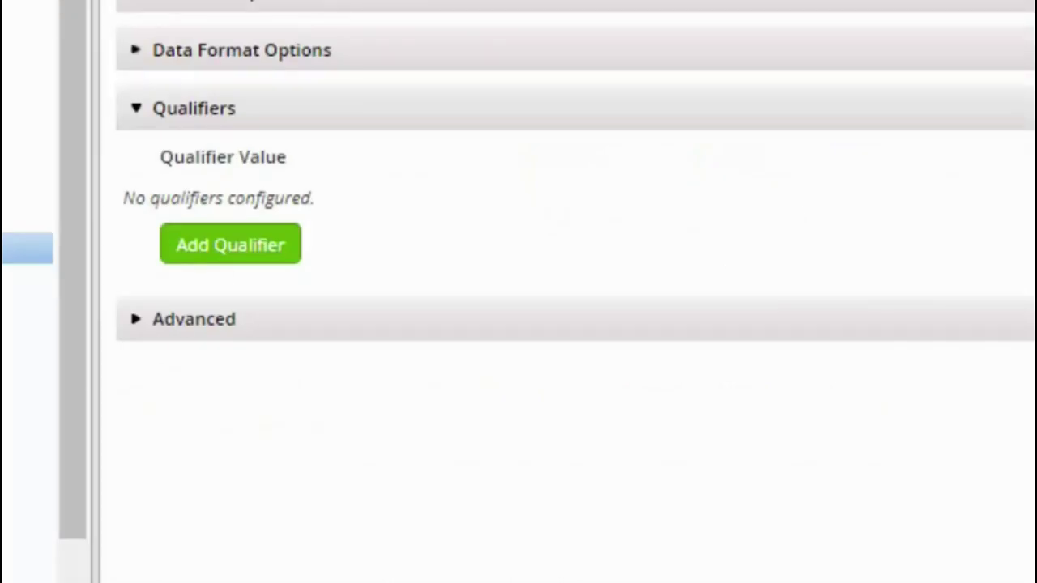
Step: Add the qualifier values 037 and 038 to the DTM01 element and save the profile
left_click(207, 251)
double_click(263, 207)
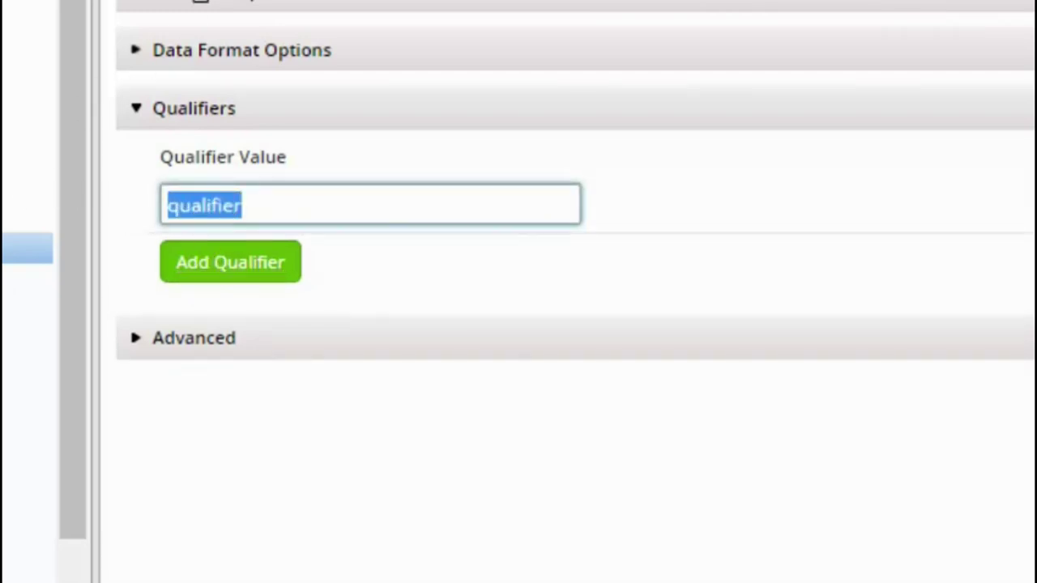
type("037")
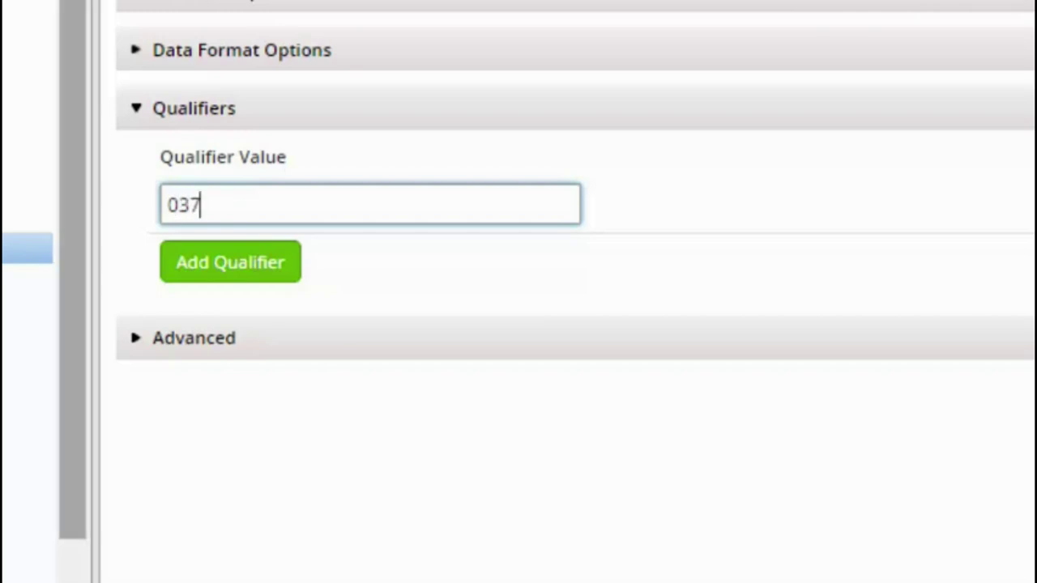
left_click(208, 266)
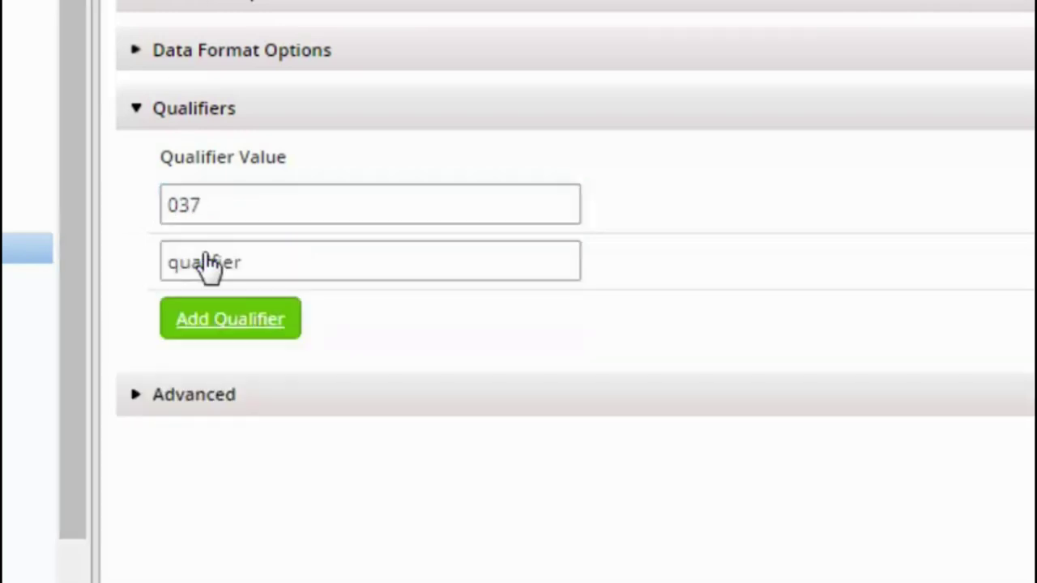
left_click(276, 274)
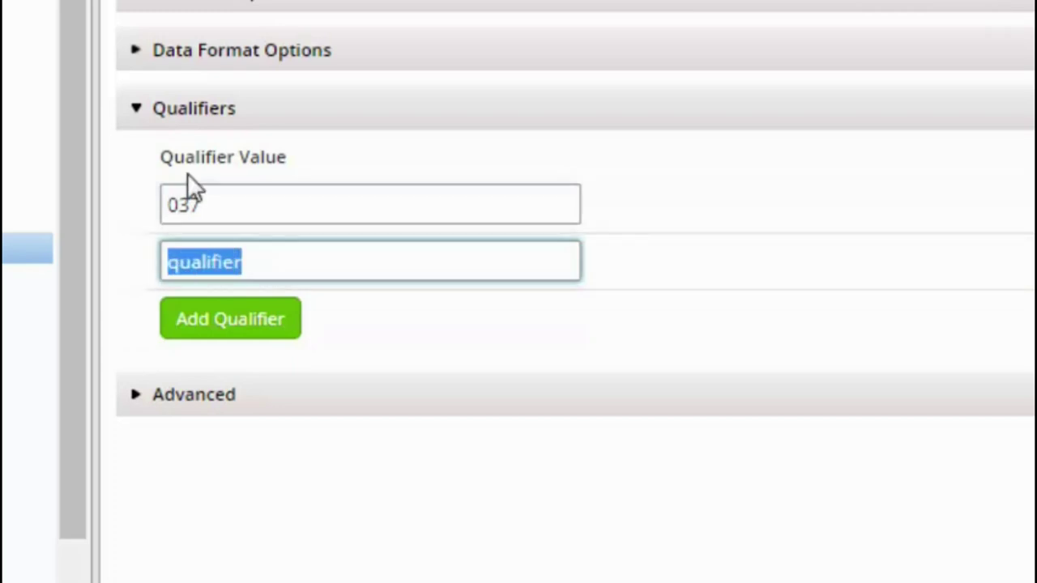
type("038")
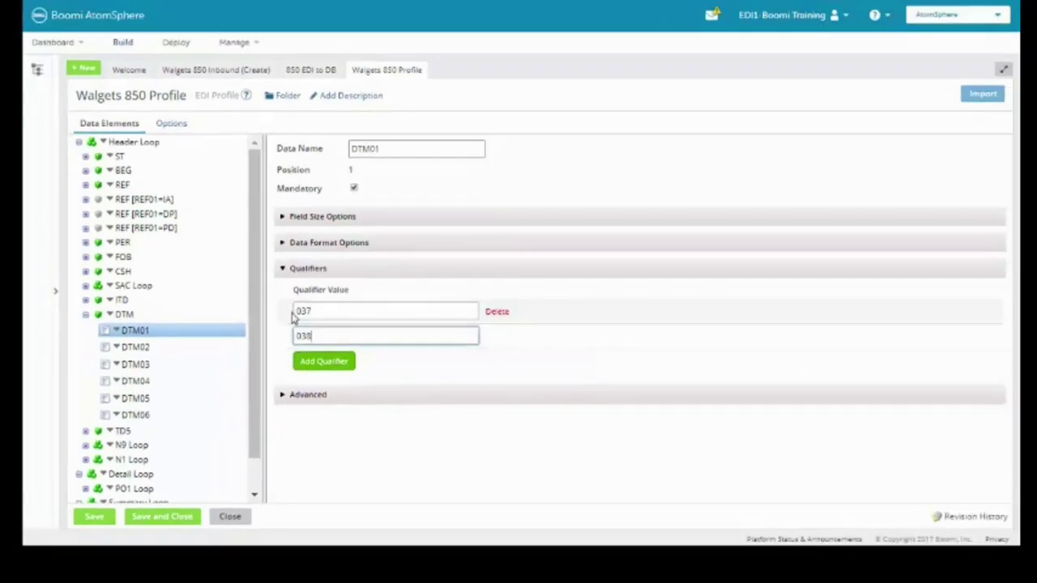
left_click(94, 515)
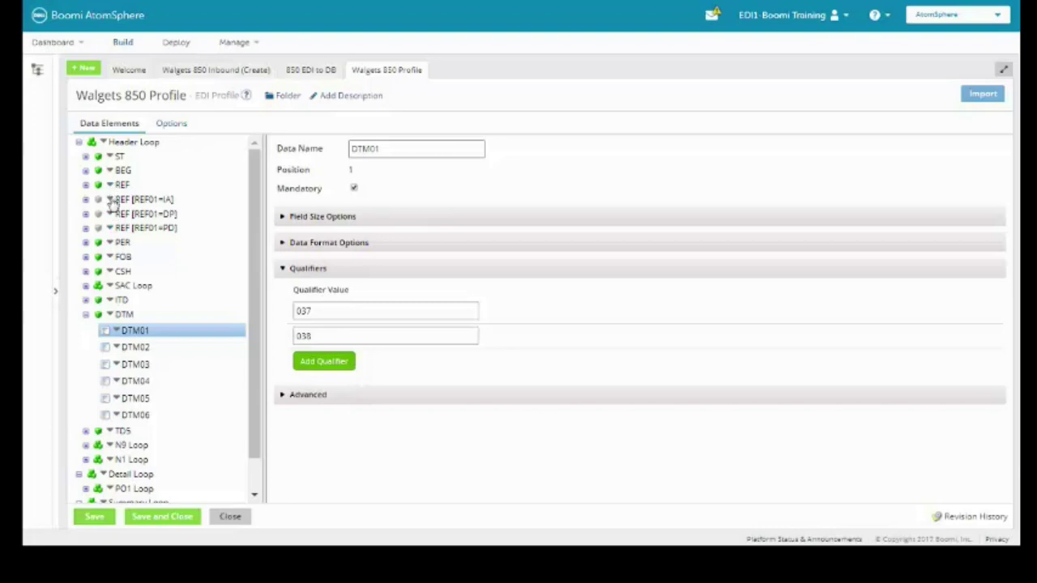
left_click(120, 315)
right_click(115, 320)
left_click(165, 387)
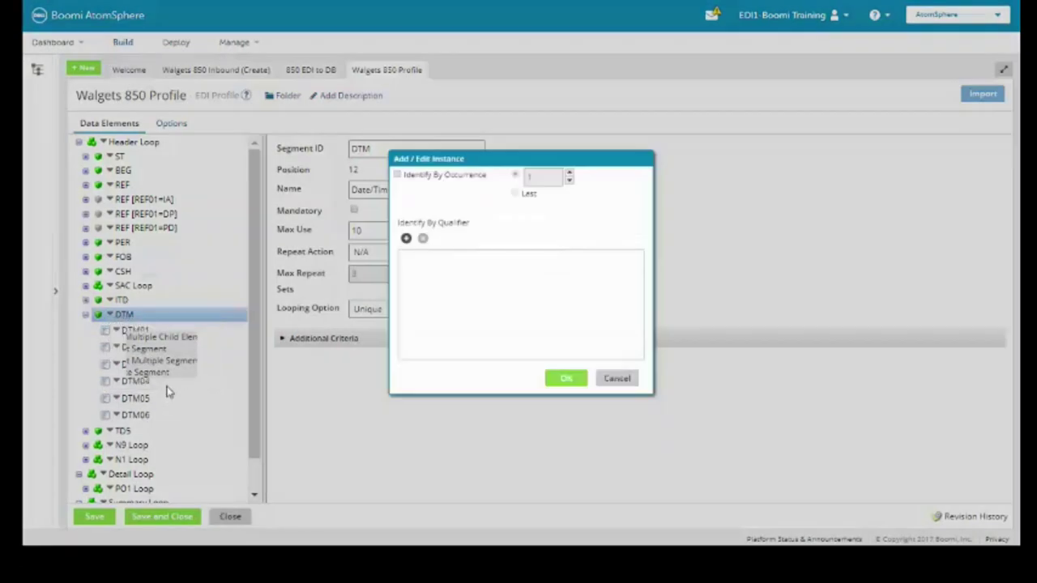
left_click(407, 239)
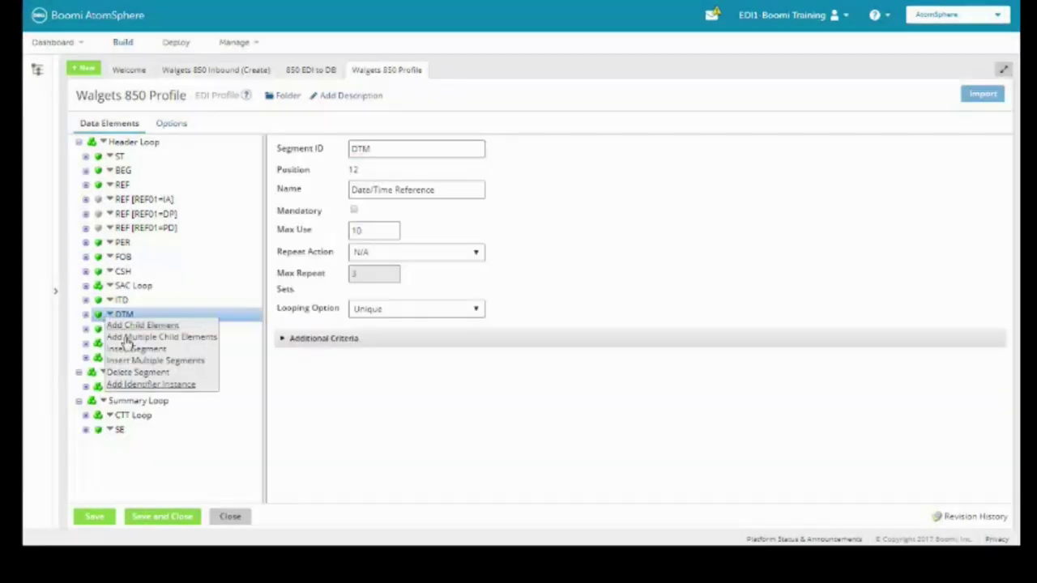
Step: Add an identifier instance to the header's DTM segment, identified by the DTM01 qualifier 037
left_click(141, 383)
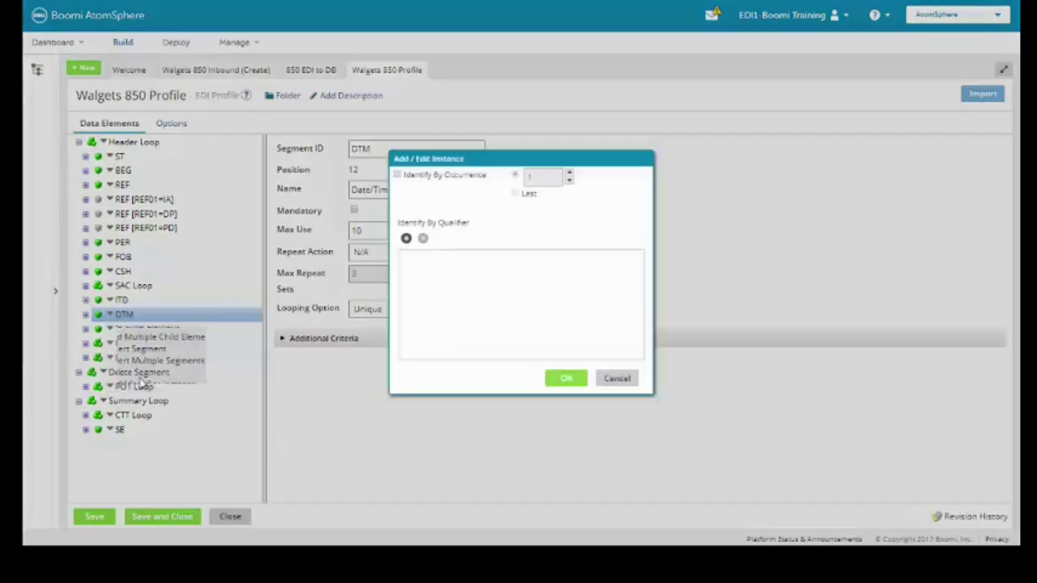
left_click(406, 238)
left_click(451, 242)
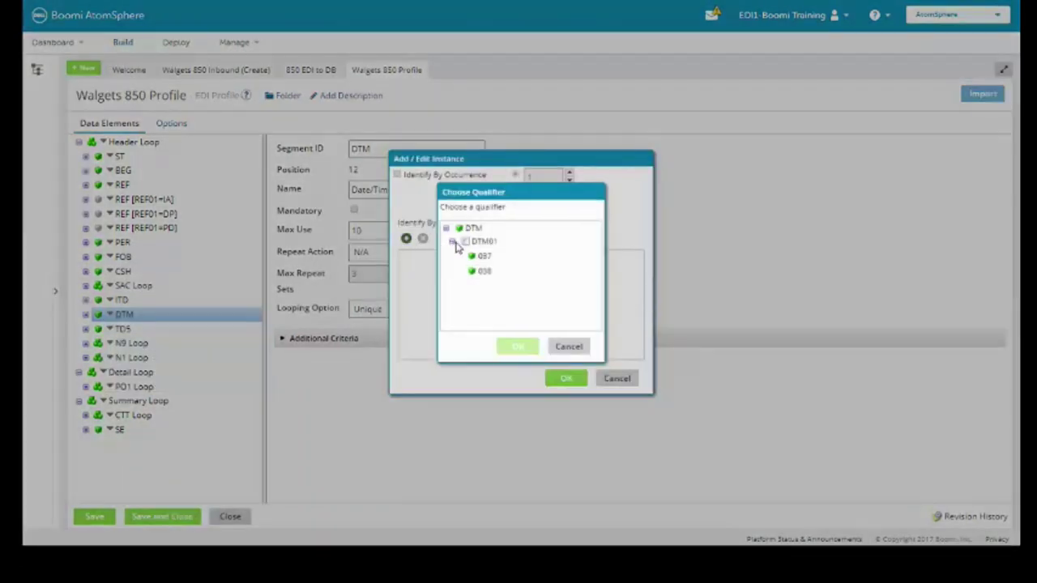
left_click(478, 255)
left_click(517, 346)
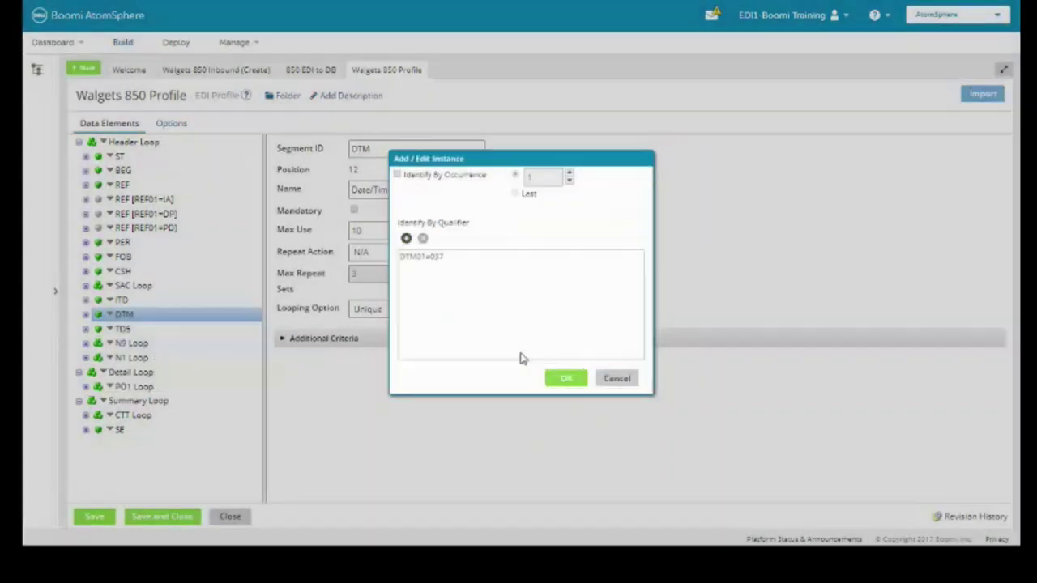
left_click(559, 378)
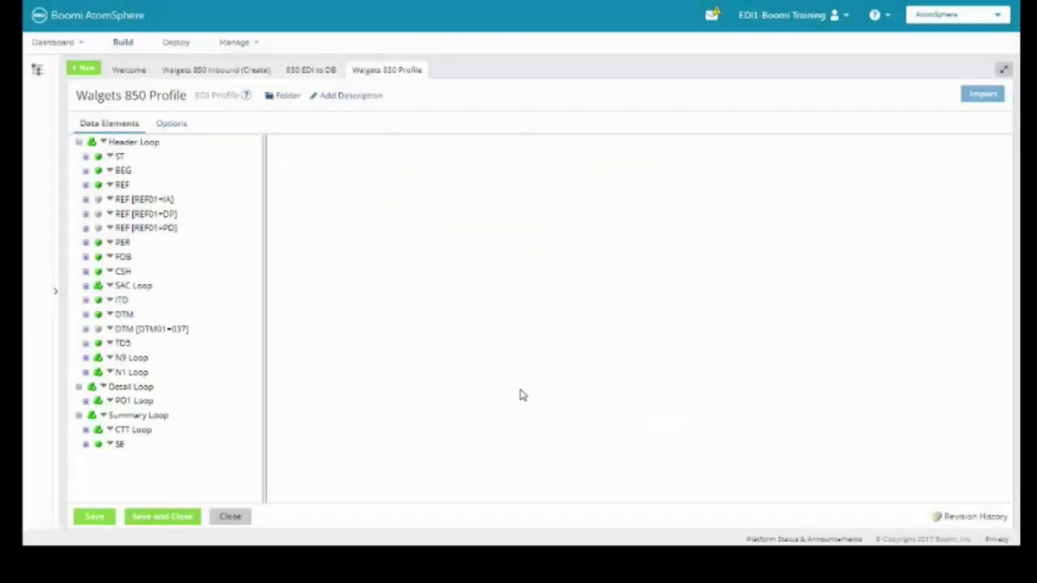
Step: Add an identifier instance to the header's DTM segment, identified by the DTM01 qualifier 038
left_click(114, 315)
right_click(114, 315)
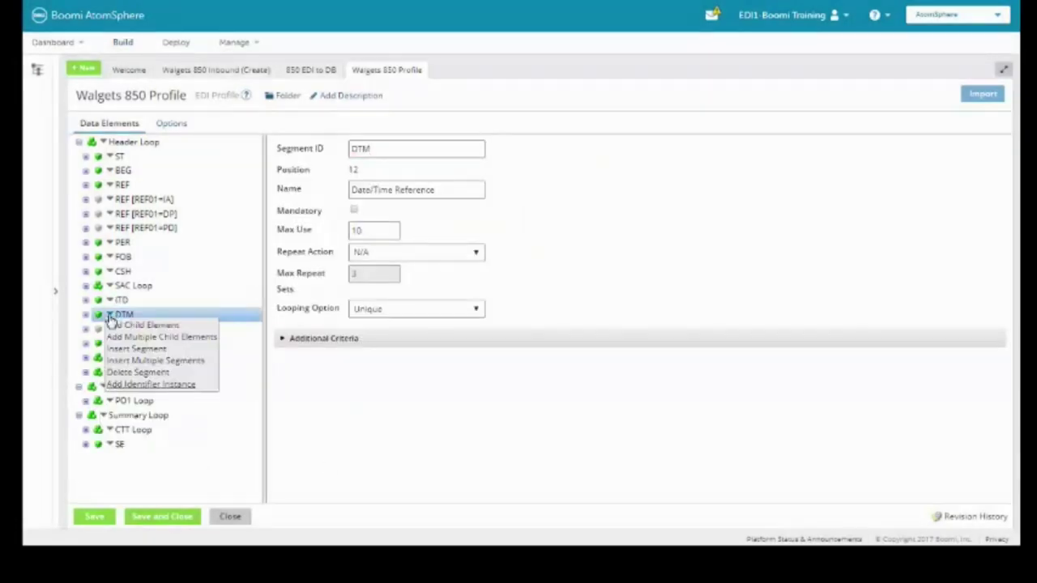
left_click(131, 386)
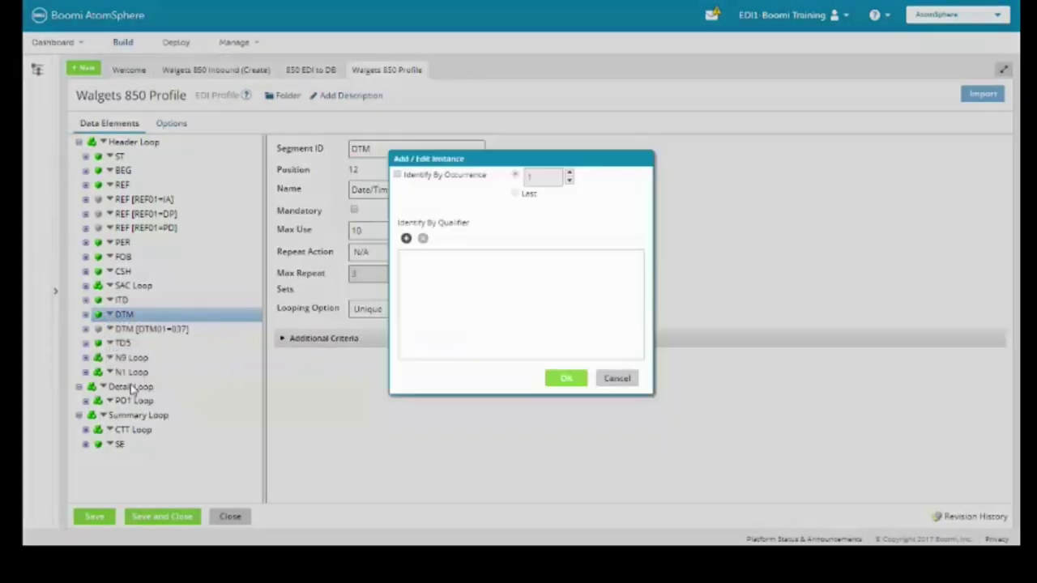
left_click(404, 239)
left_click(452, 242)
left_click(479, 272)
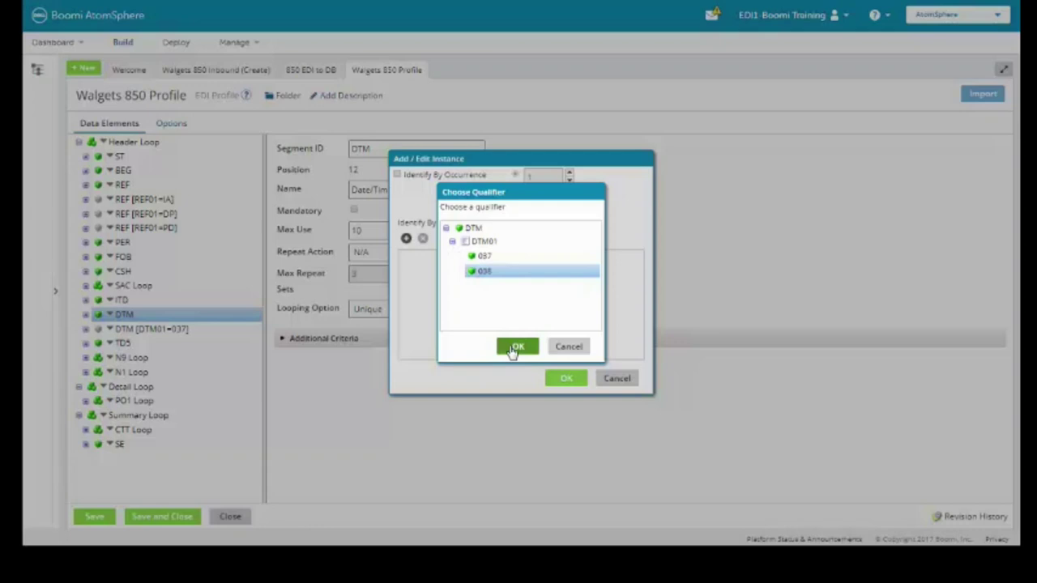
left_click(512, 350)
left_click(550, 378)
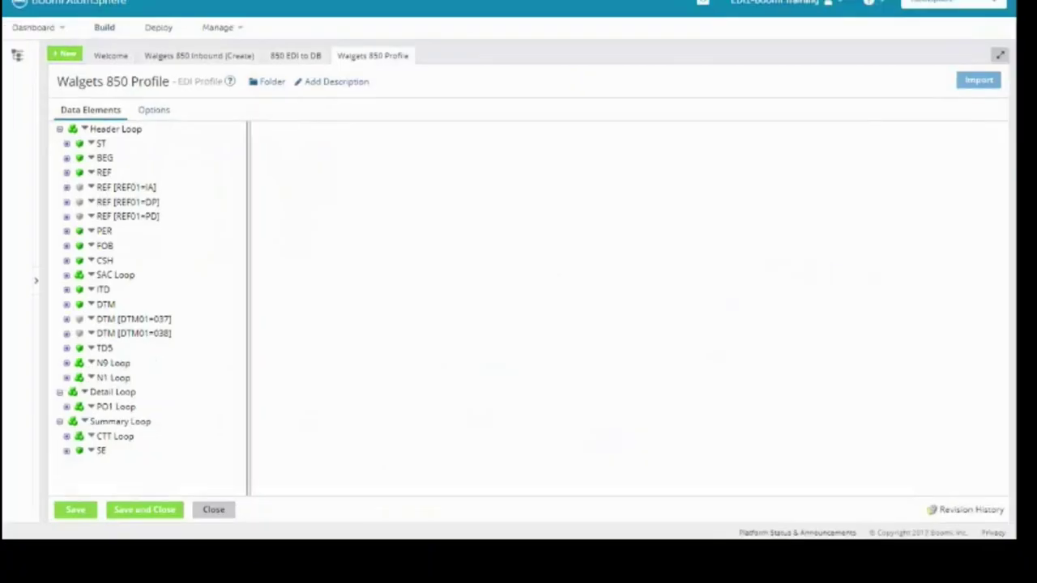
Step: Add the qualifier values BY and ST to the N101 element of the header's N1 loop and save the profile
left_click(75, 381)
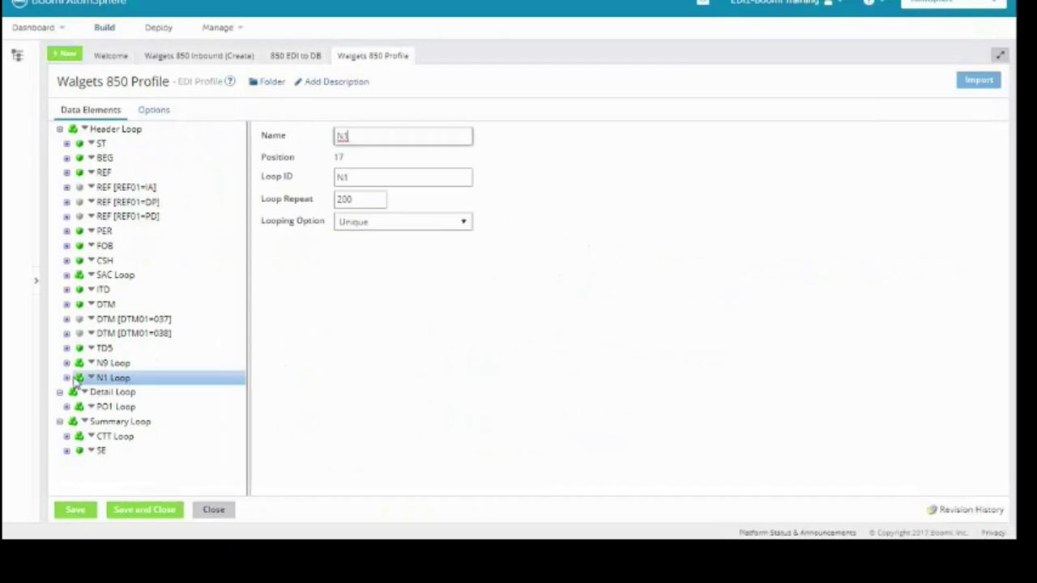
left_click(68, 378)
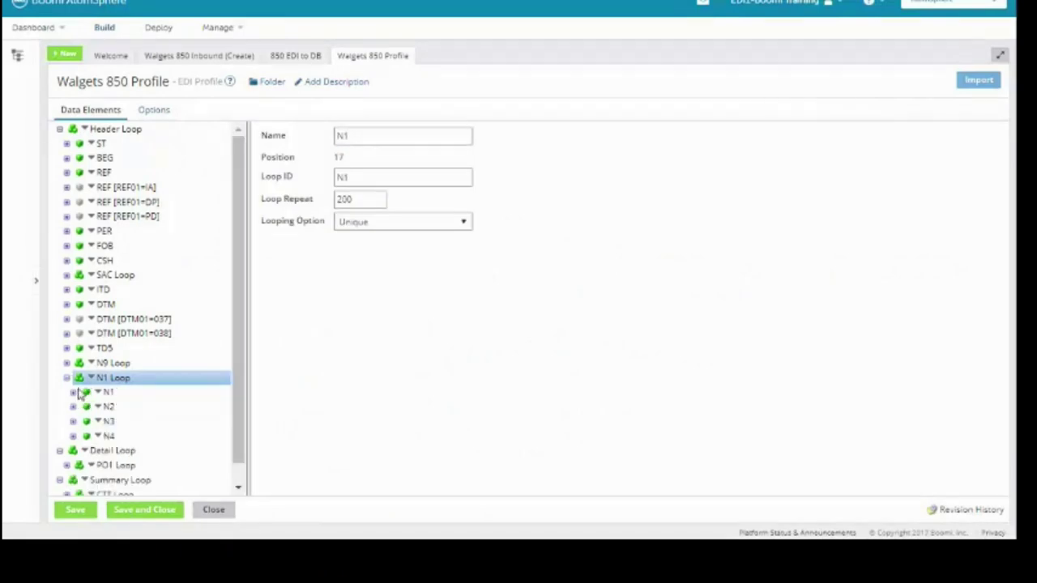
left_click(74, 392)
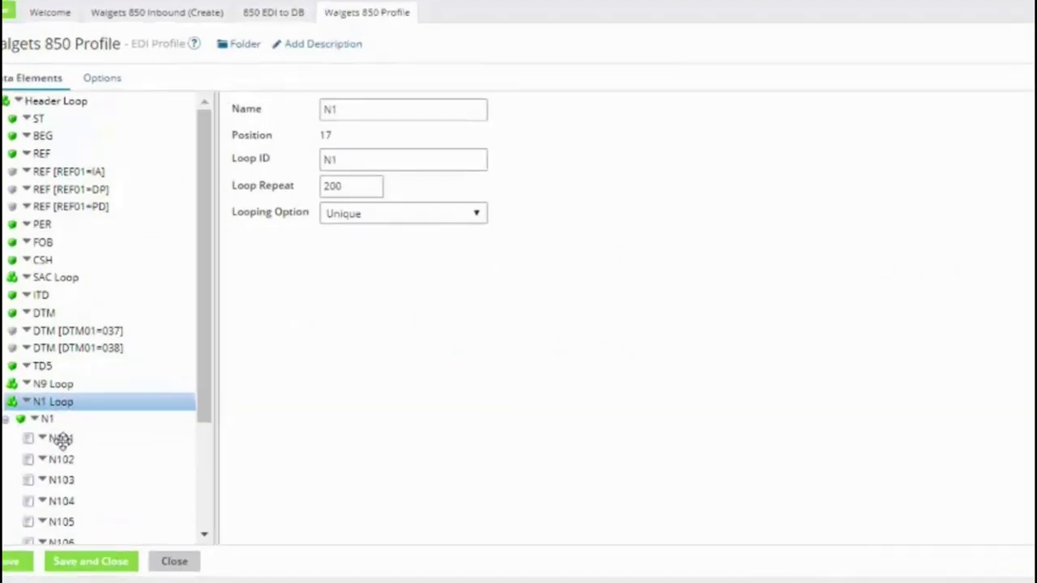
left_click(119, 409)
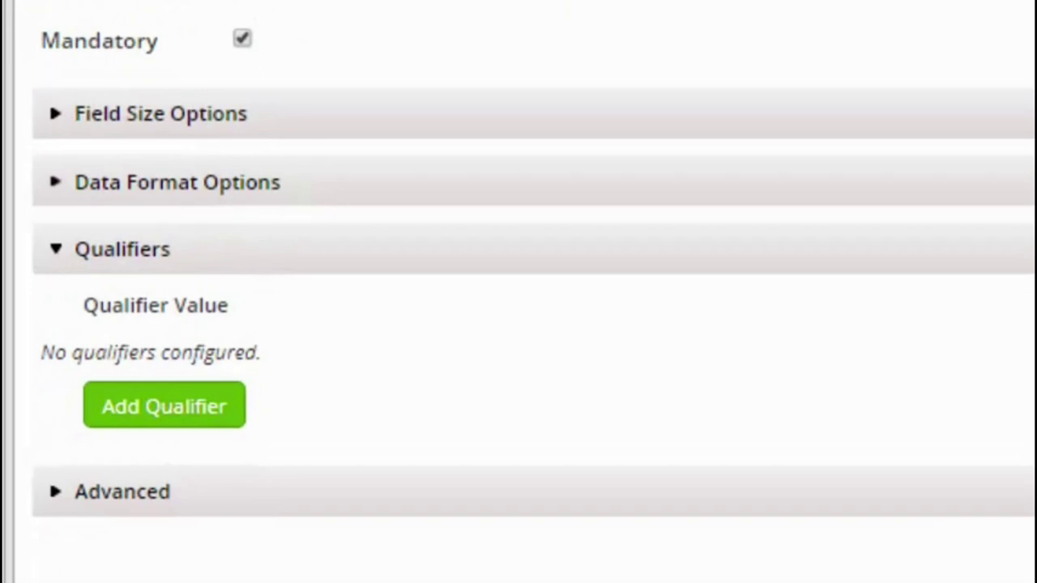
left_click(174, 420)
left_click_drag(224, 363, 2, 340)
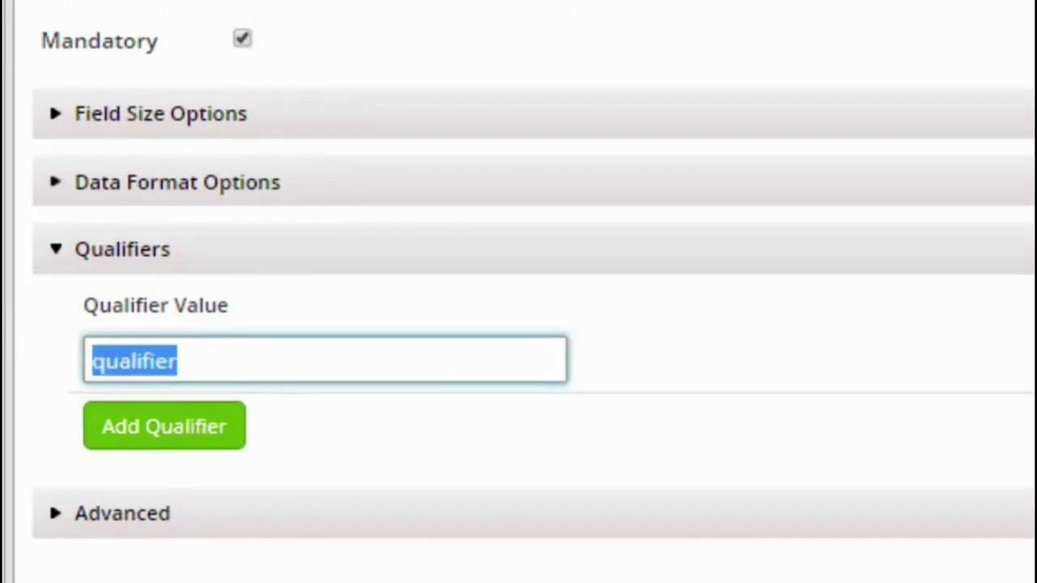
type("BY")
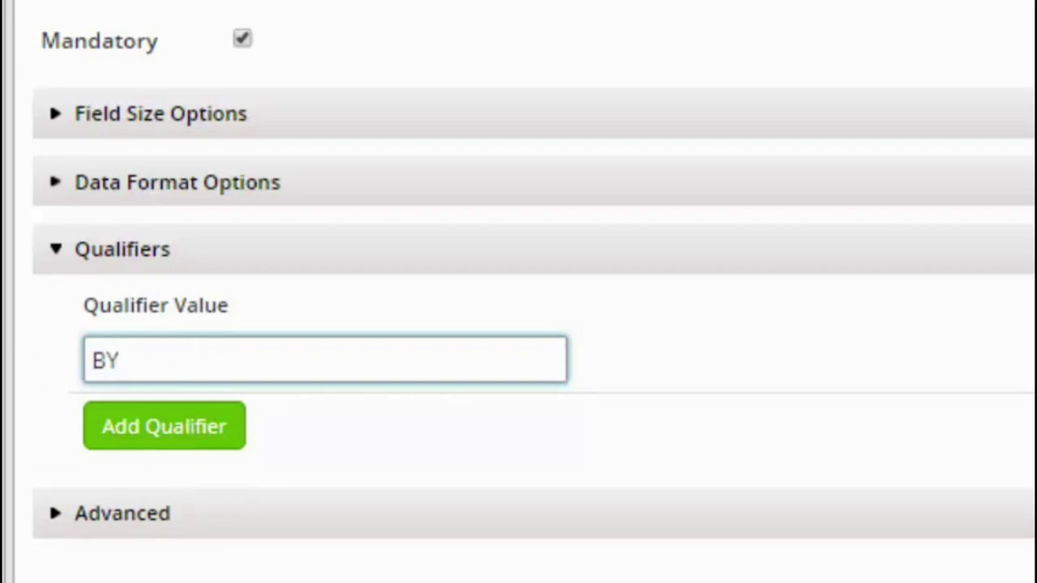
left_click(162, 424)
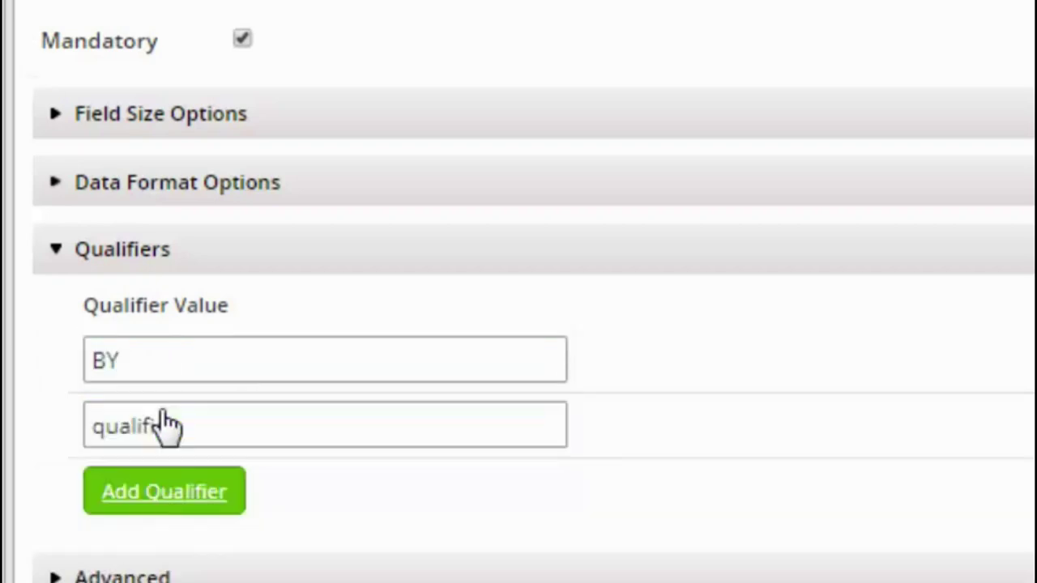
left_click_drag(218, 424, 18, 310)
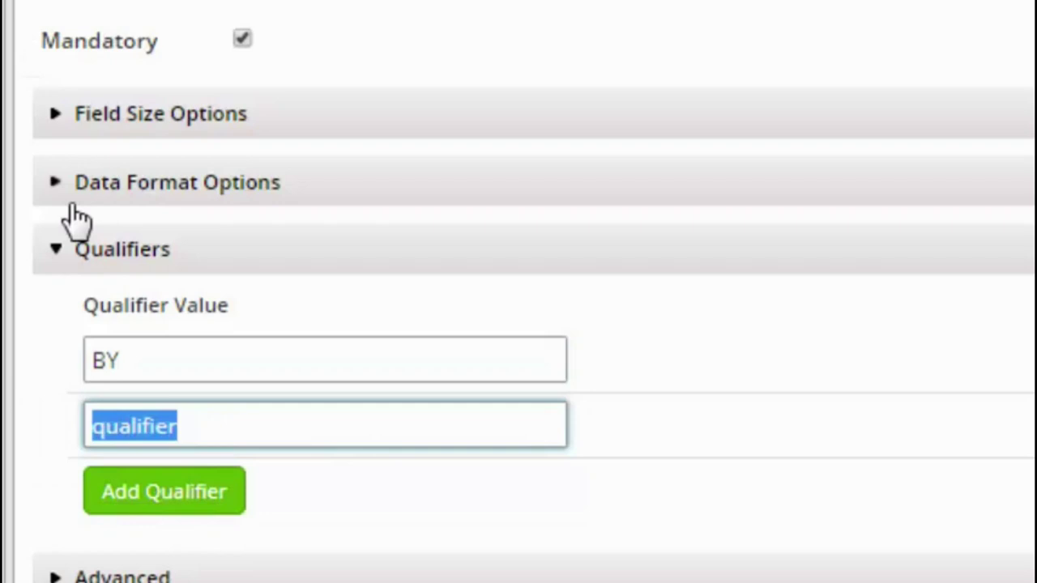
type("ST")
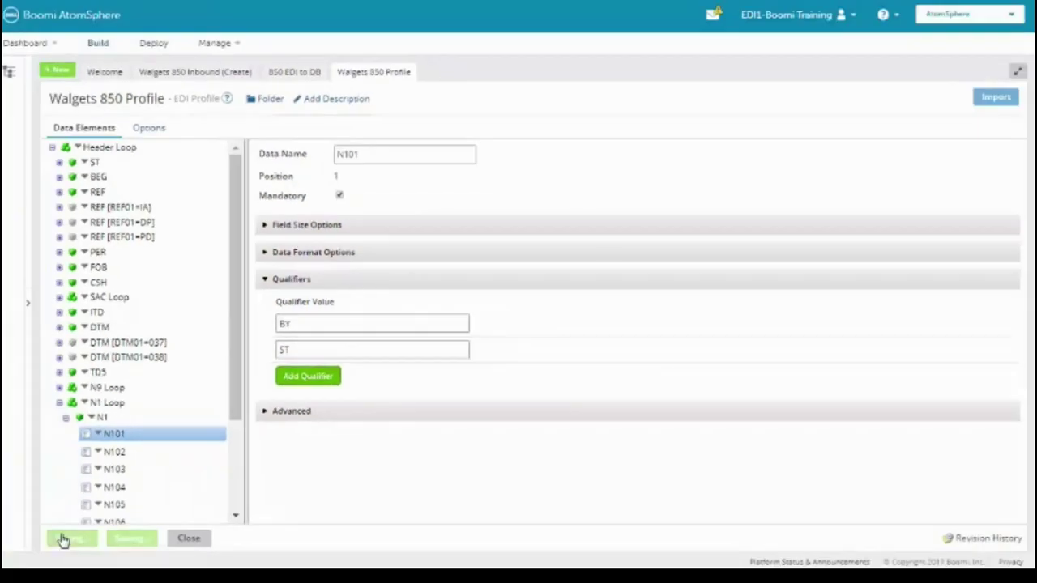
left_click(67, 539)
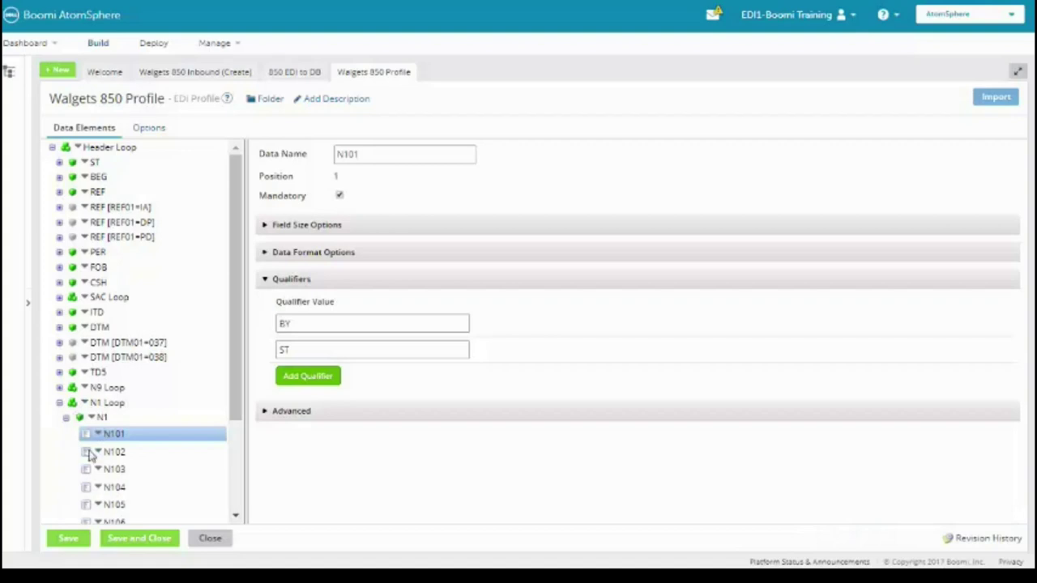
Step: Add an identifier instance to the header's N1 loop, identified by the N101 qualifier BY
left_click(87, 403)
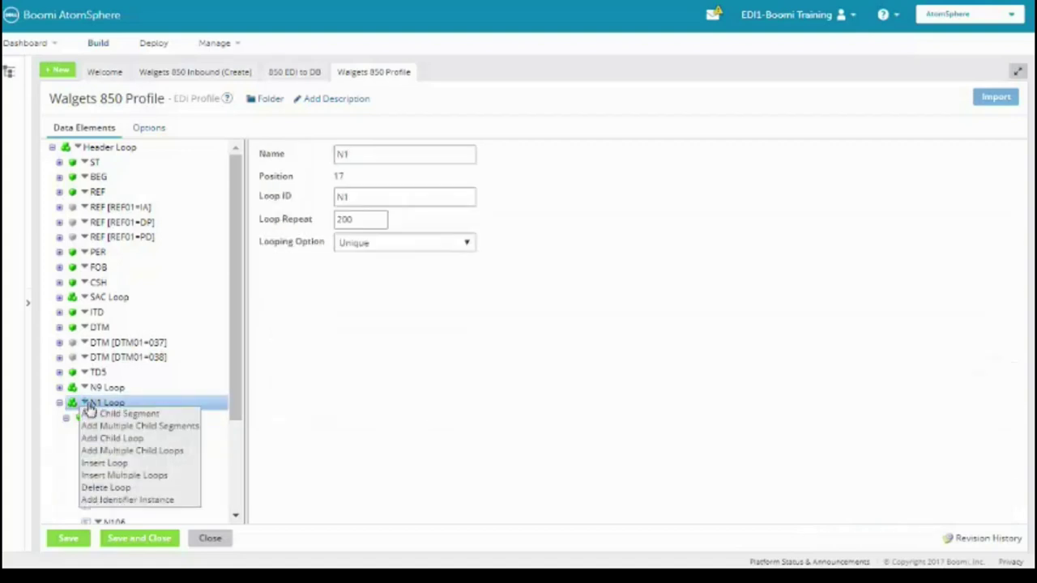
left_click(117, 502)
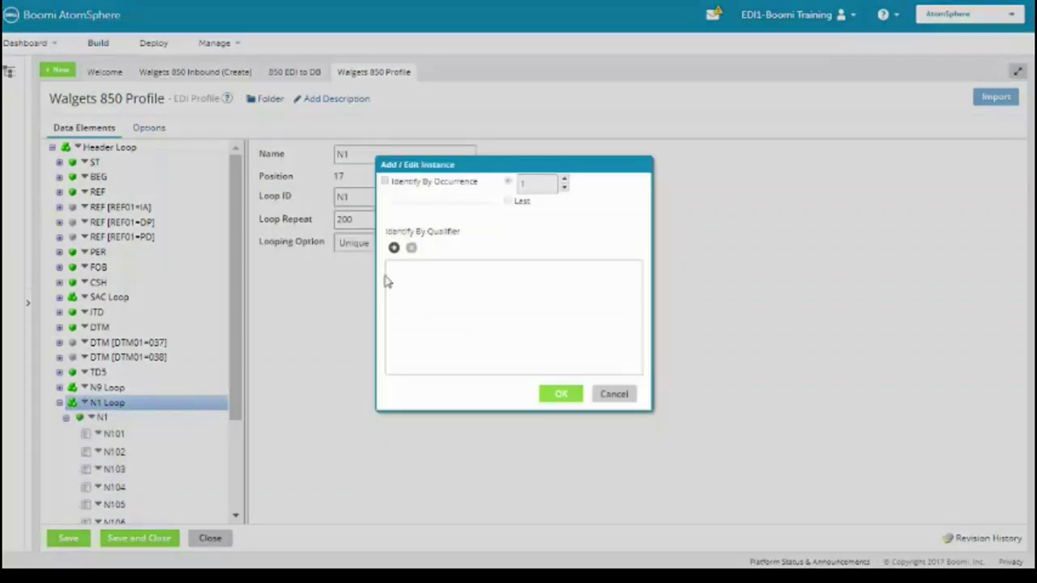
left_click(394, 247)
left_click(442, 251)
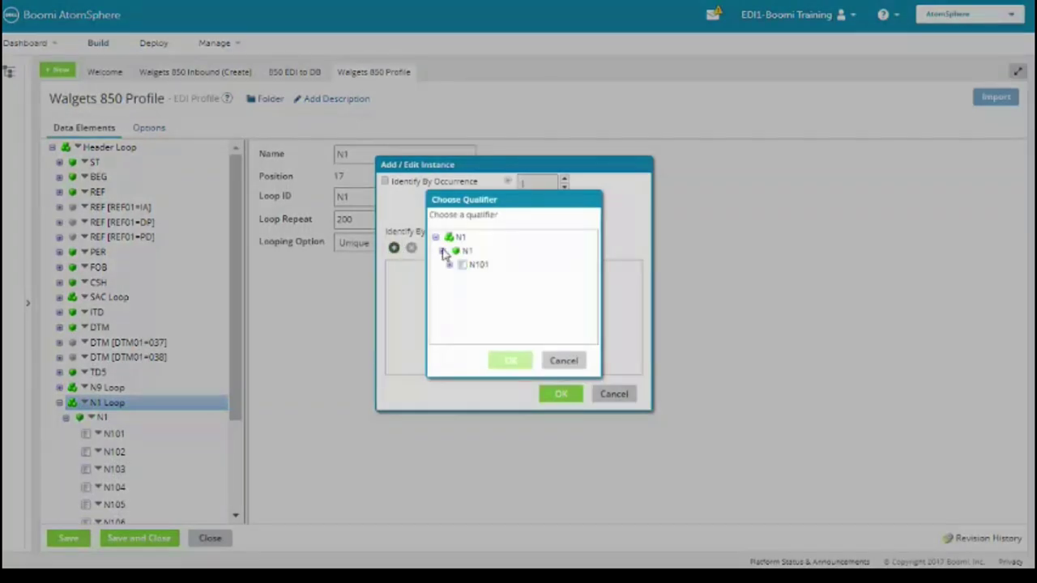
left_click(448, 265)
left_click(480, 280)
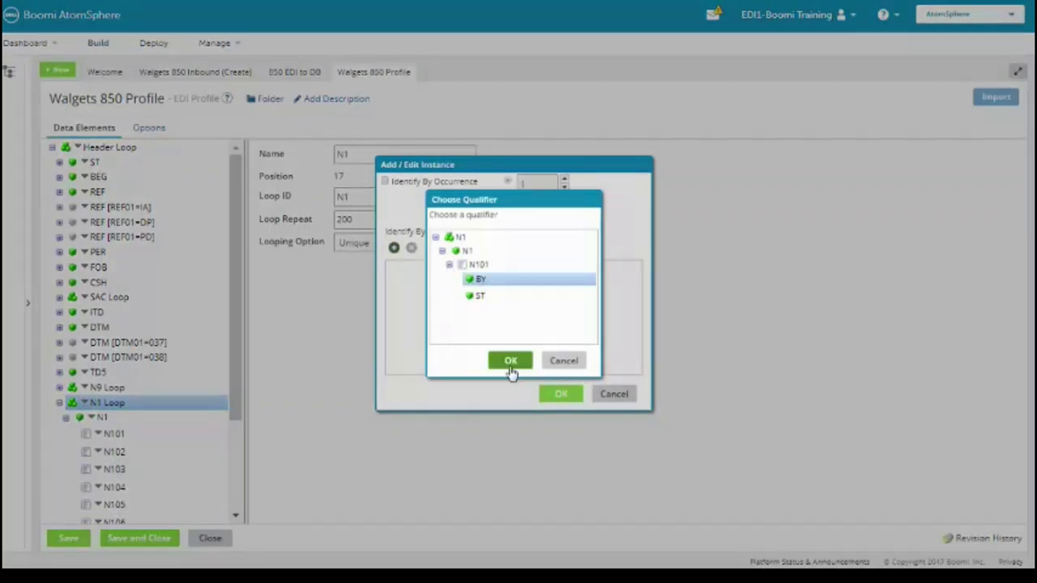
left_click(509, 364)
left_click(543, 401)
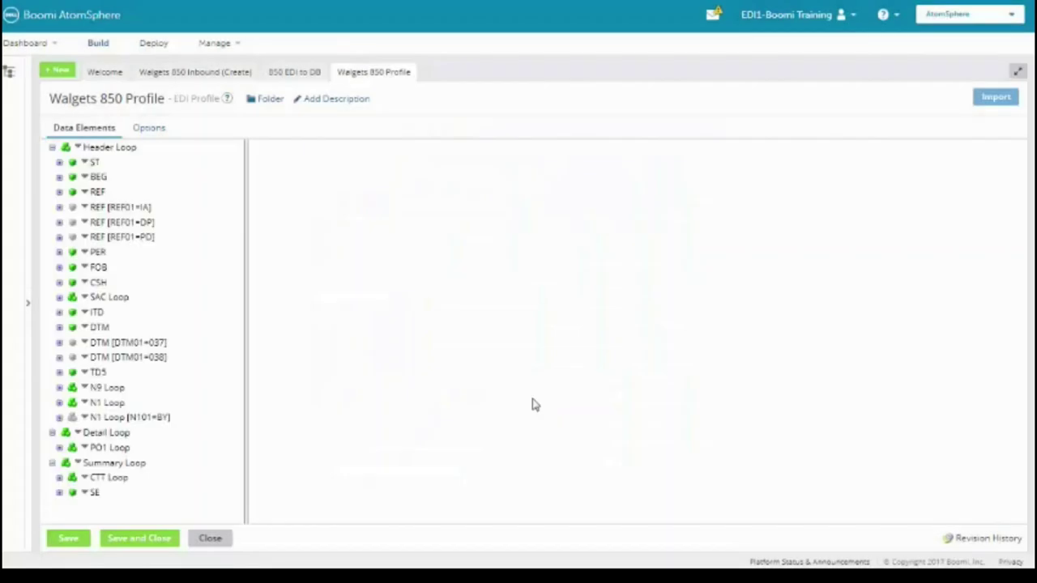
Step: Add an identifier instance to the header's N1 loop, identified by the N101 qualifier ST
left_click(85, 404)
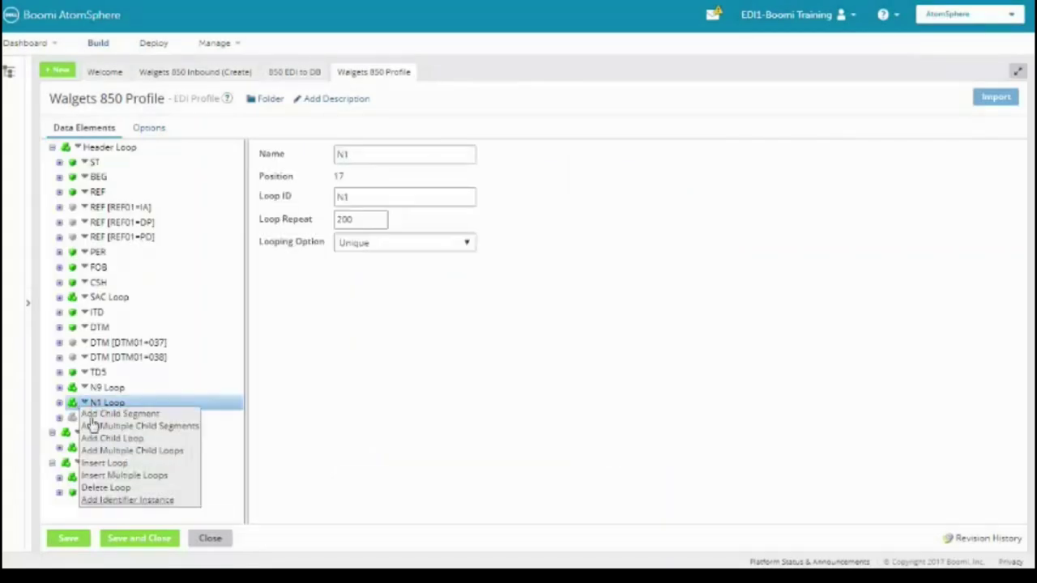
left_click(121, 498)
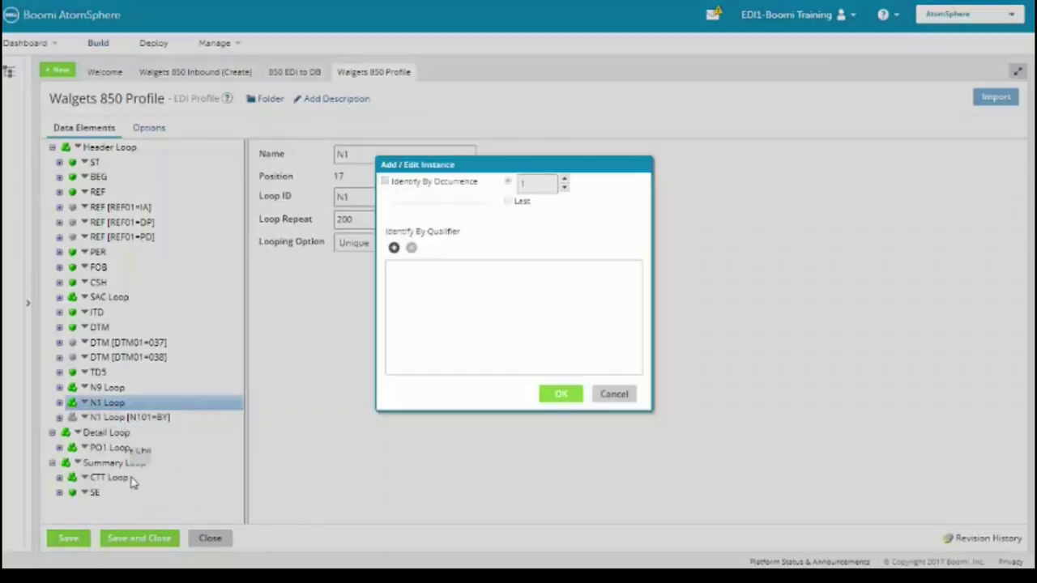
left_click(394, 247)
left_click(442, 250)
left_click(449, 265)
left_click(476, 298)
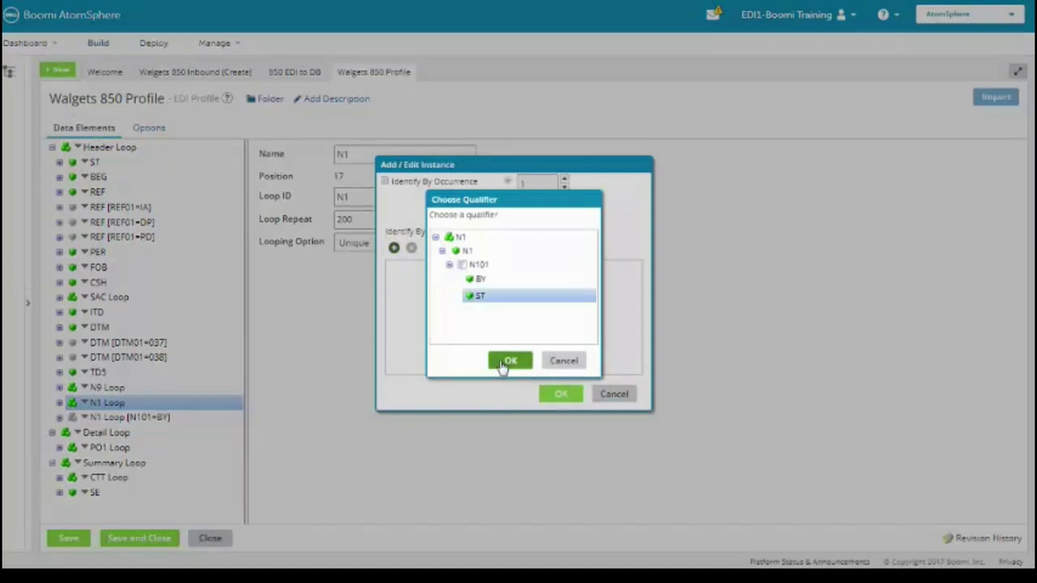
left_click(509, 361)
left_click(559, 394)
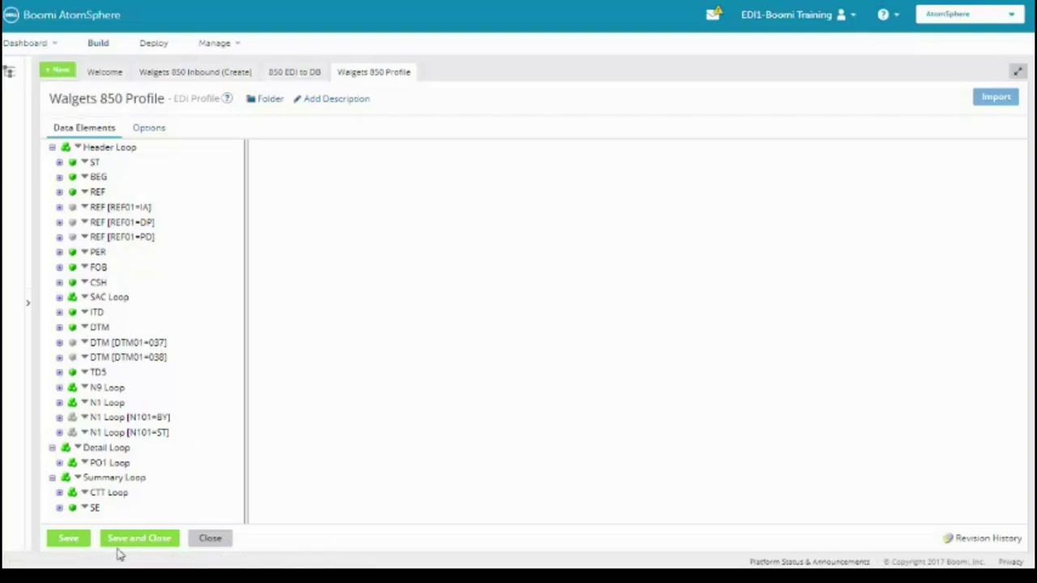
Step: Save and close the Walgets 850 Profile, and expand the Order Insert fields in the 850 EDI to DB map
left_click(159, 541)
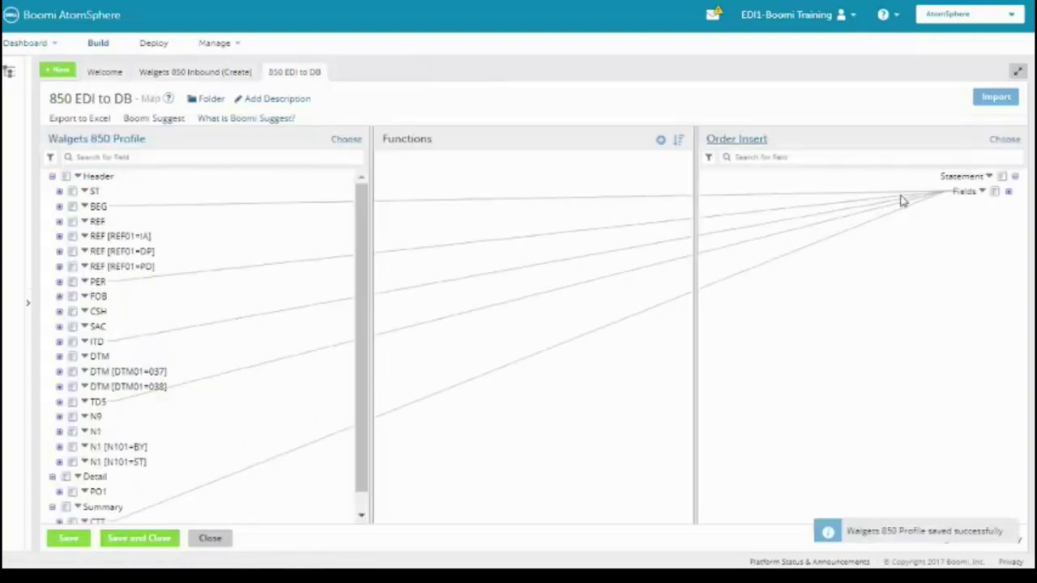
left_click(1007, 191)
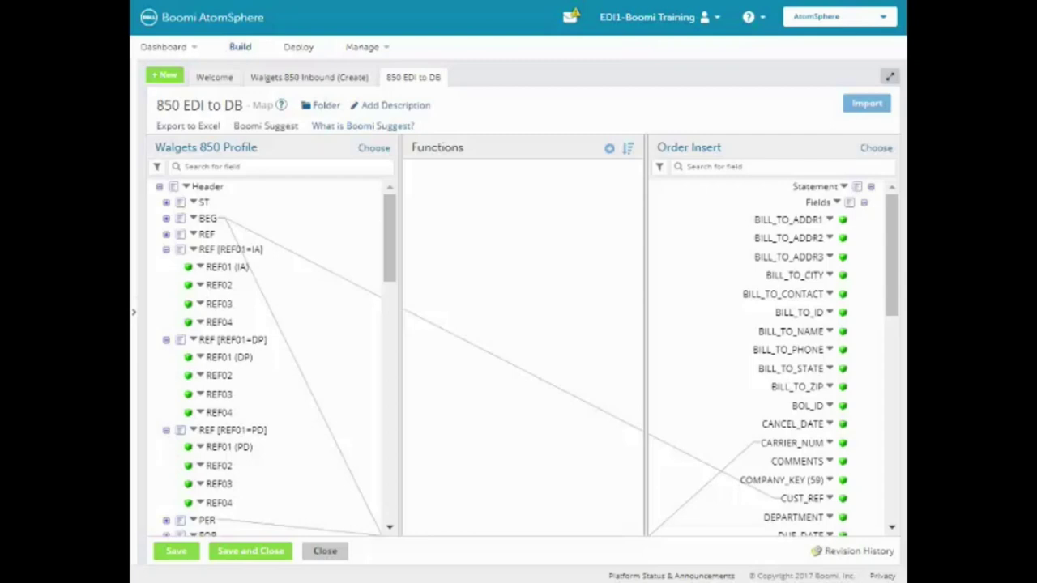
Step: Review Boomi Suggest's high confidence mapping suggestions for the 850 EDI to DB map without applying them
left_click(279, 133)
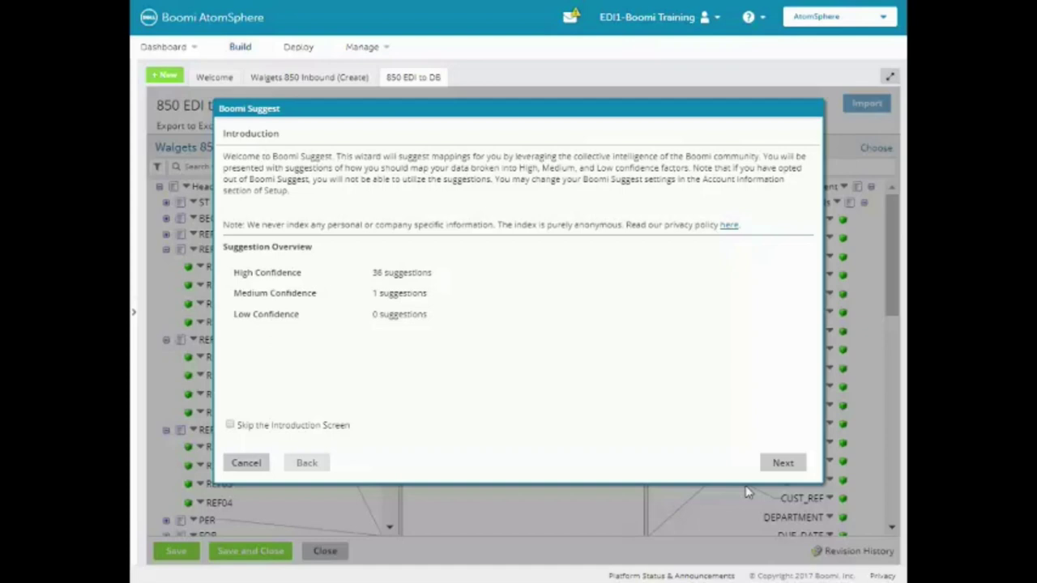
left_click(797, 467)
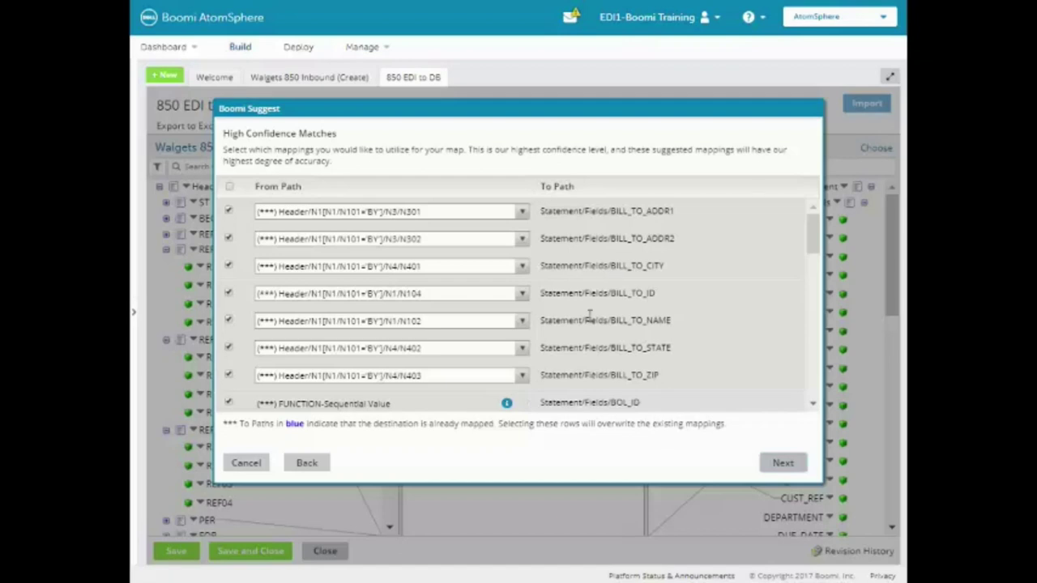
left_click(247, 463)
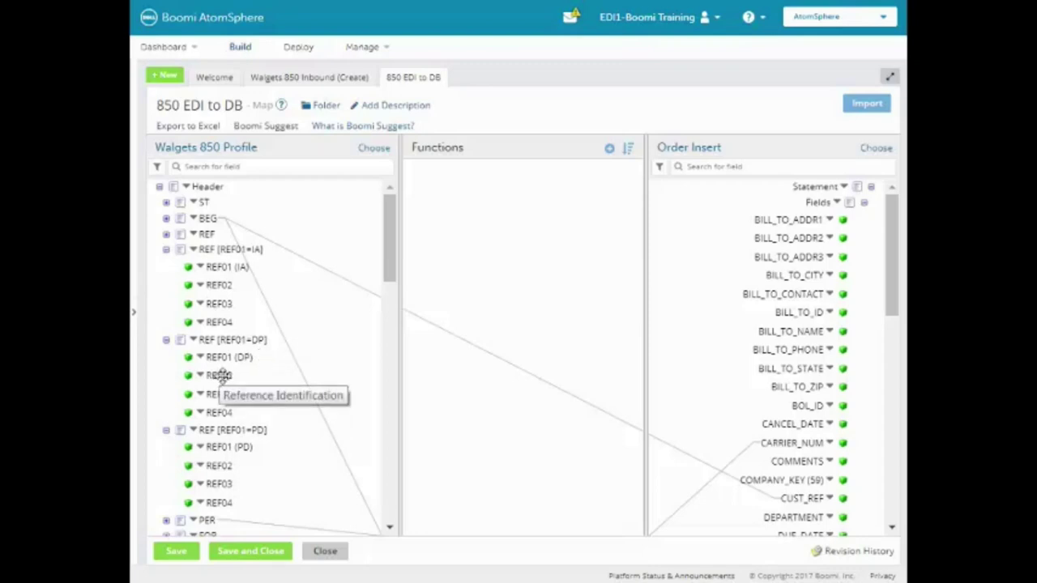
Step: Map REF02 of the DP, IA and PD REF instances to DEPARTMENT, VENDOR_ID and MISC_1 respectively
left_click_drag(218, 374, 794, 523)
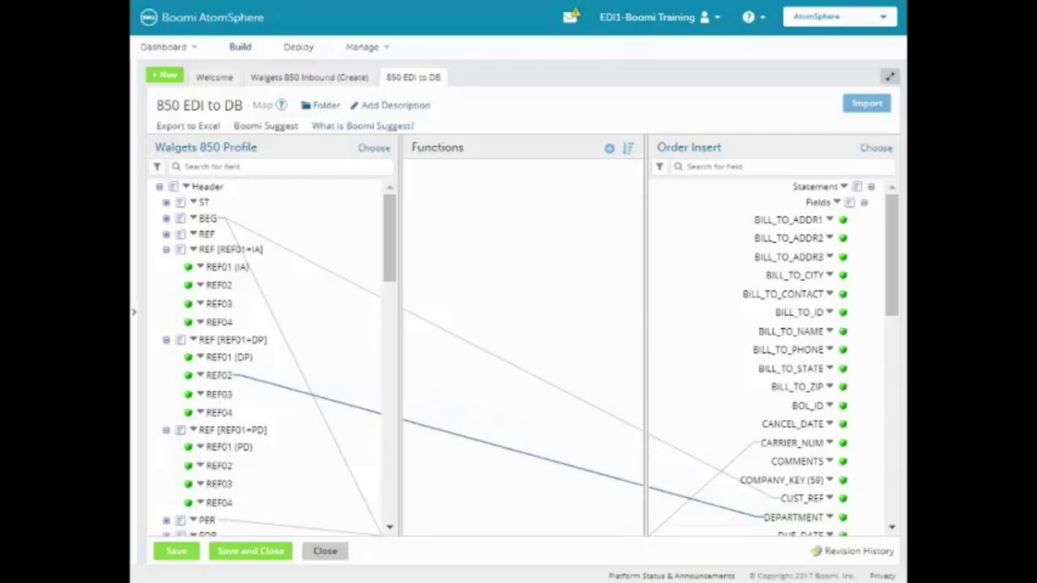
left_click(166, 340)
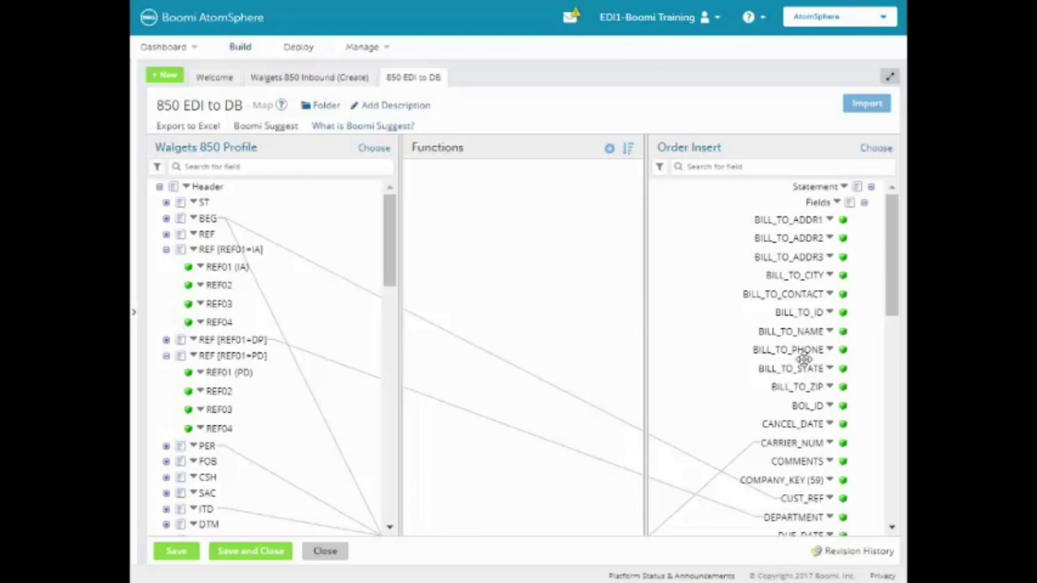
scroll(891, 334, "down", 10)
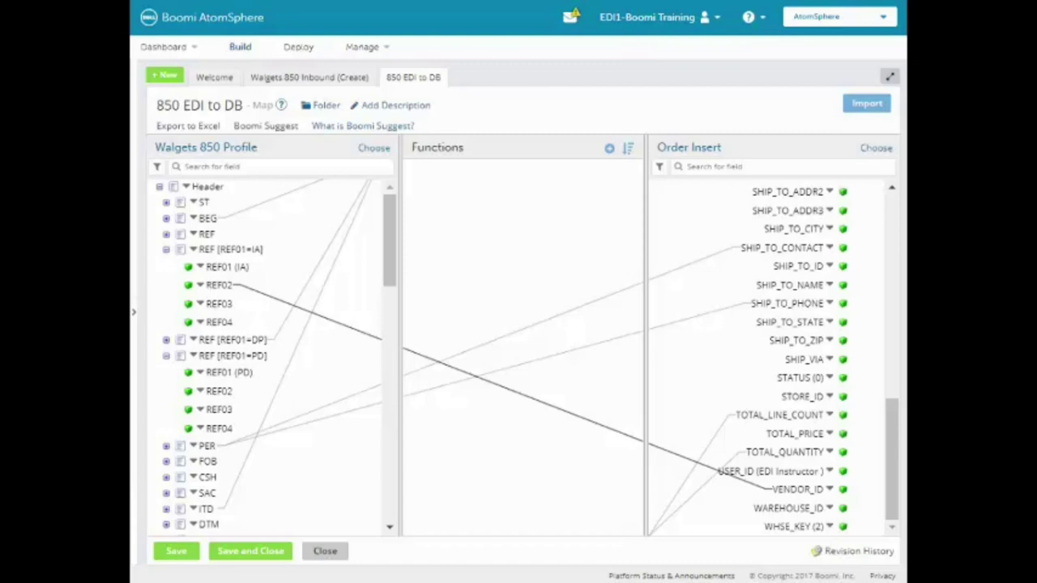
left_click(166, 250)
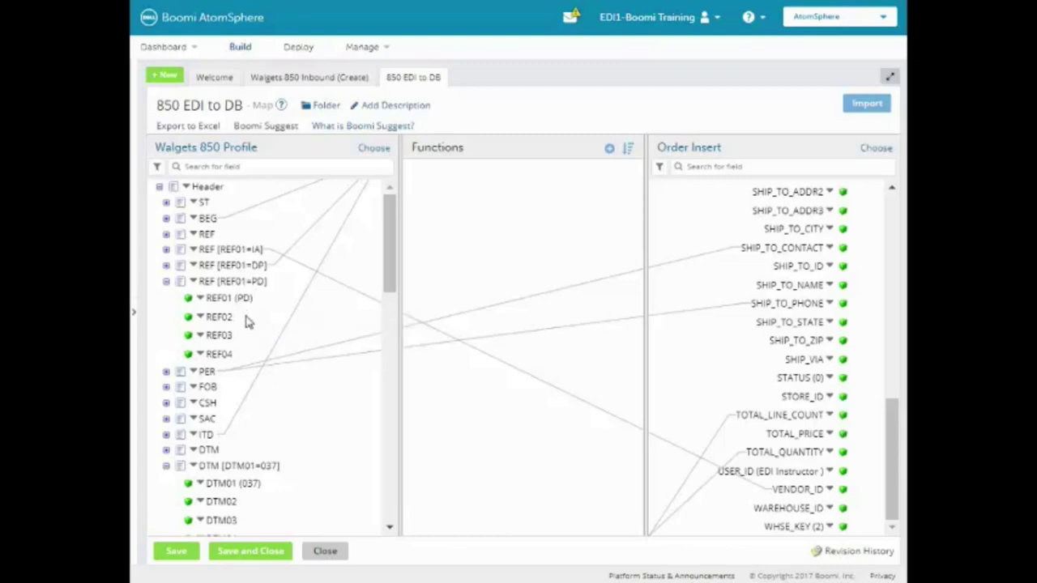
left_click_drag(894, 433, 893, 334)
left_click_drag(645, 279, 807, 215)
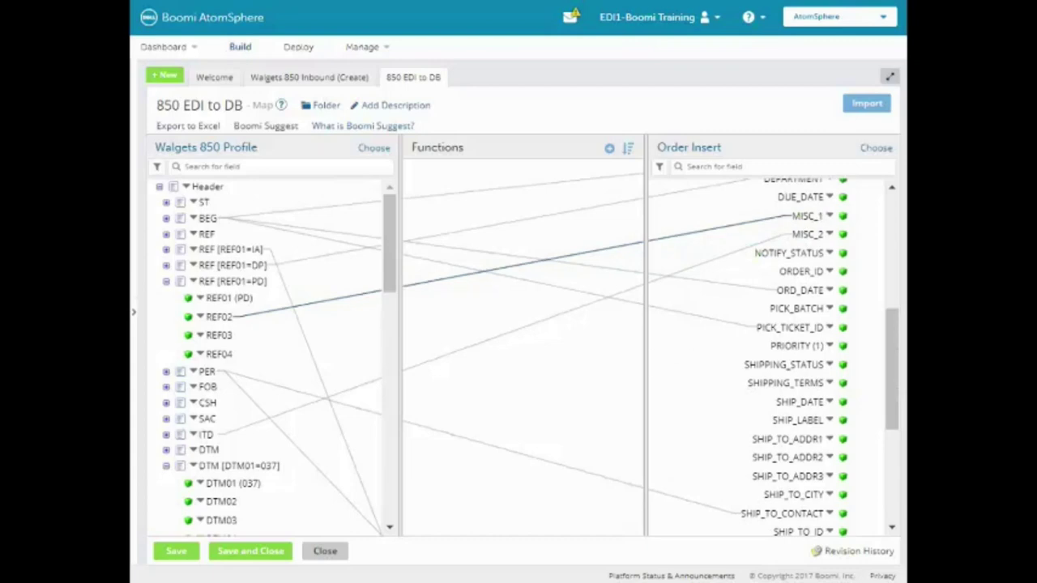
left_click(166, 281)
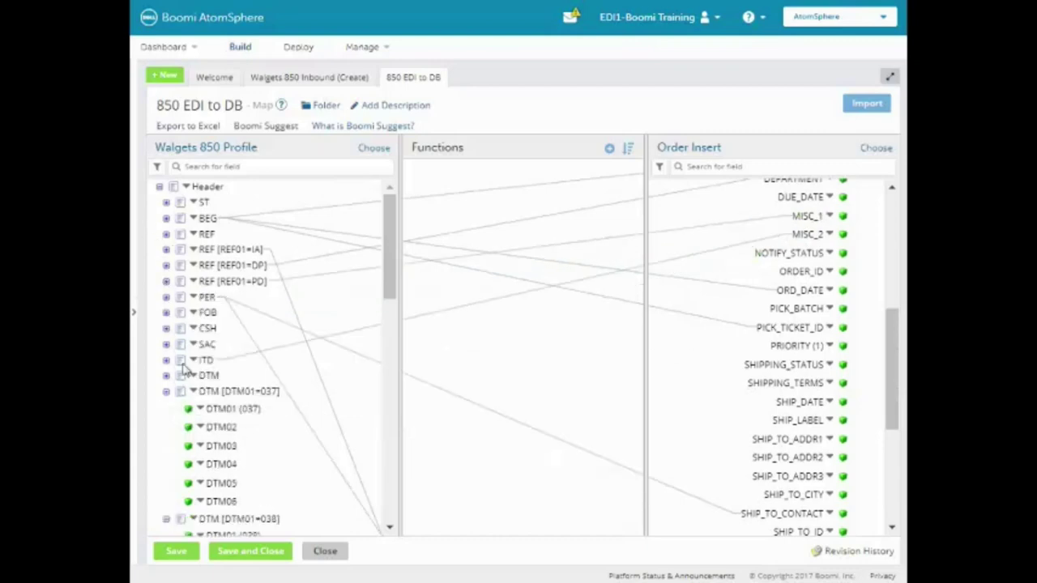
Step: Map DTM02 of the 037 DTM instance to DUE_DATE and DTM02 of the 038 instance to CANCEL_DATE
scroll(170, 444, "down", 3)
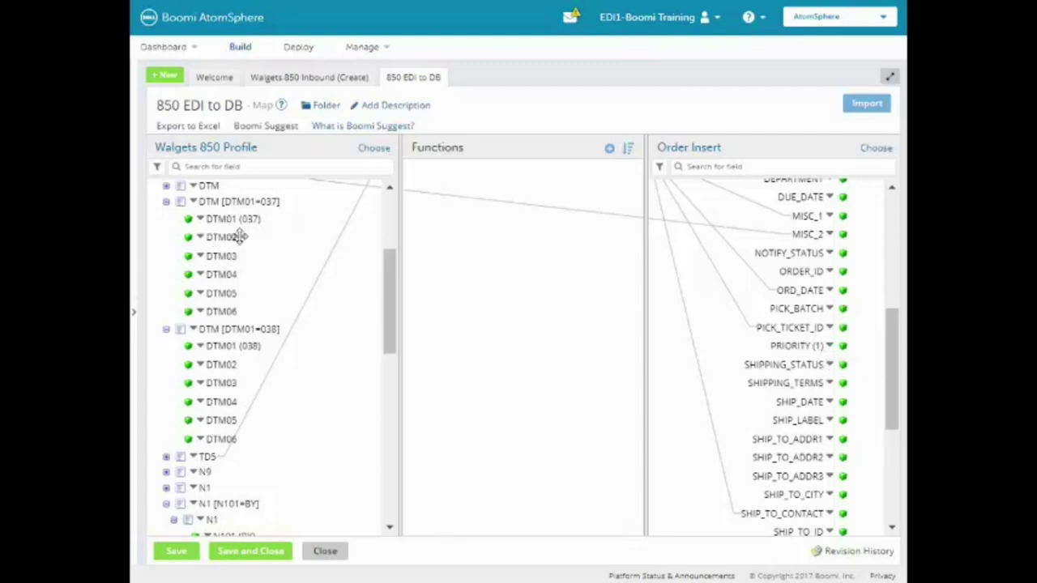
left_click_drag(229, 237, 787, 199)
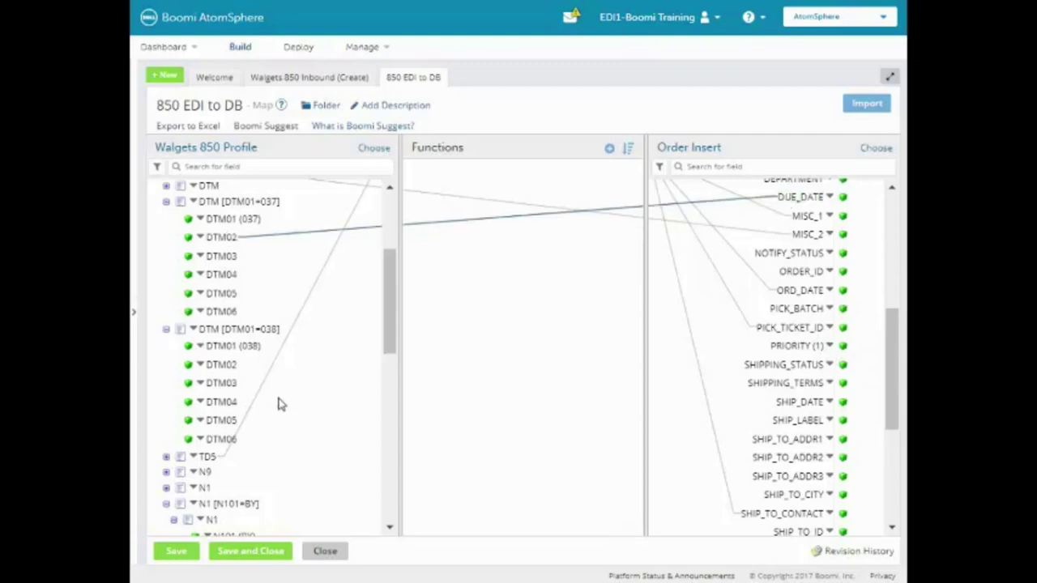
left_click(166, 202)
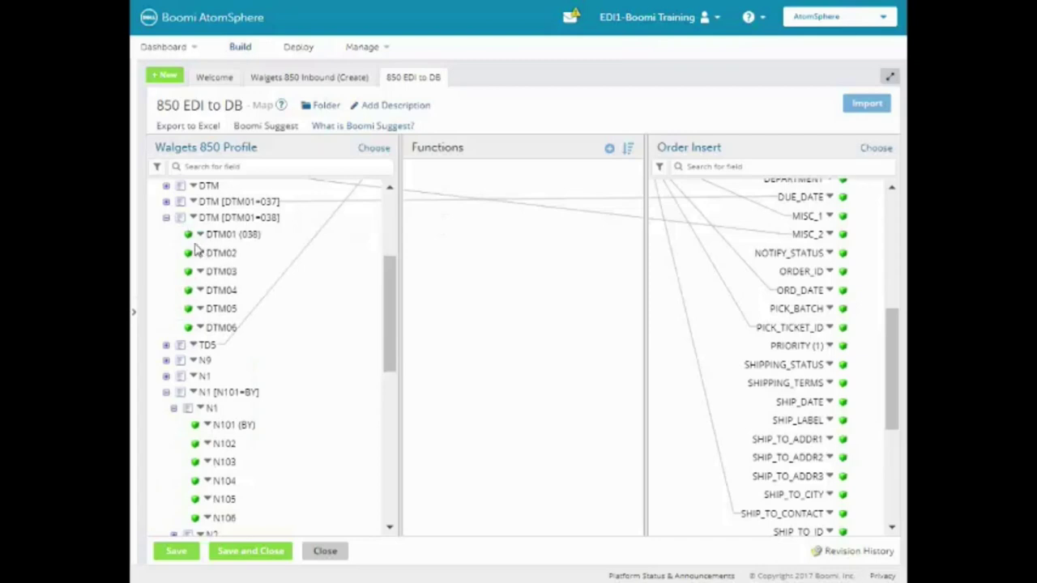
left_click_drag(898, 370, 887, 324)
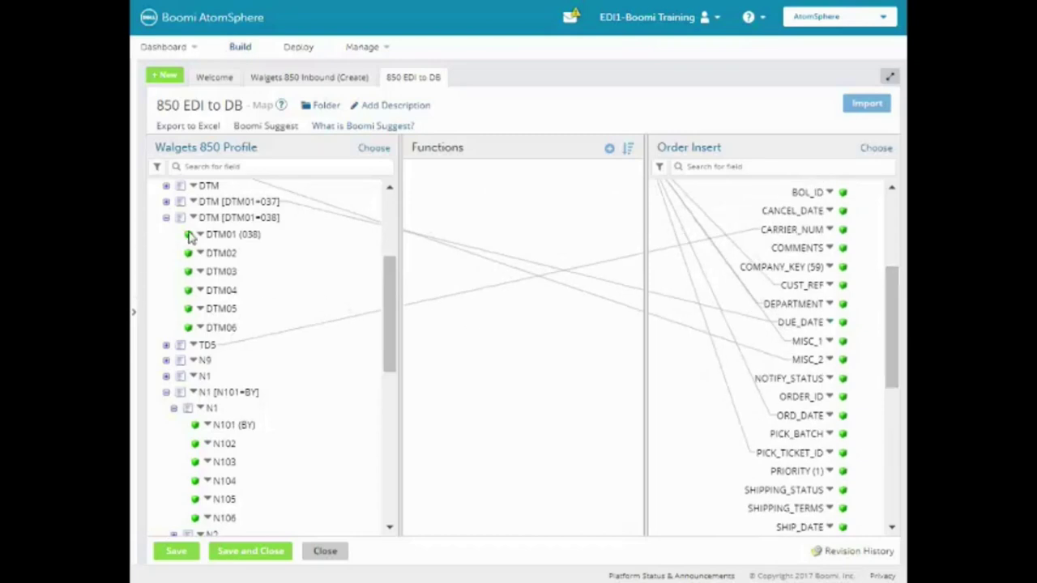
left_click_drag(232, 252, 782, 211)
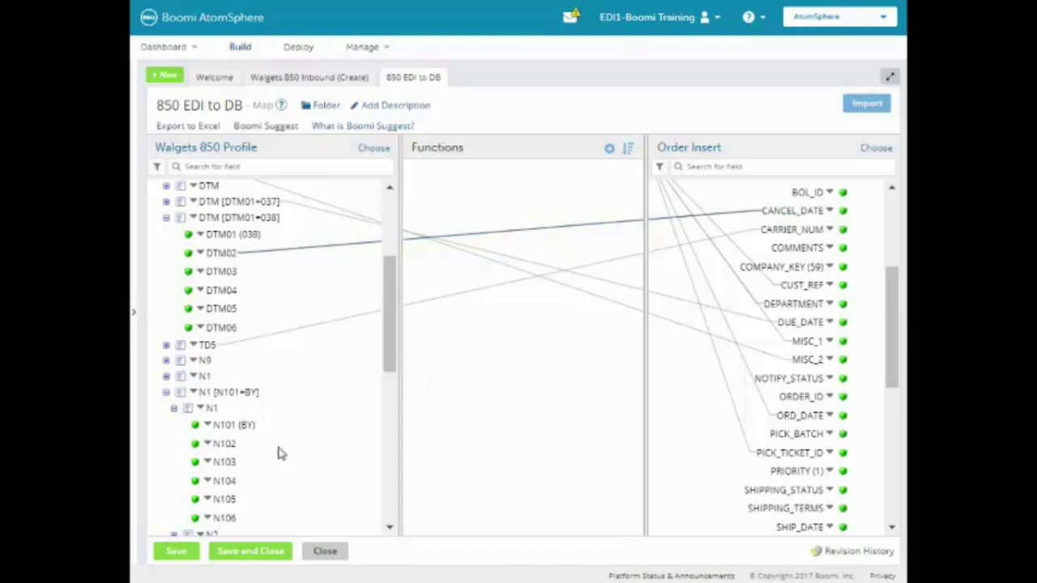
left_click(167, 218)
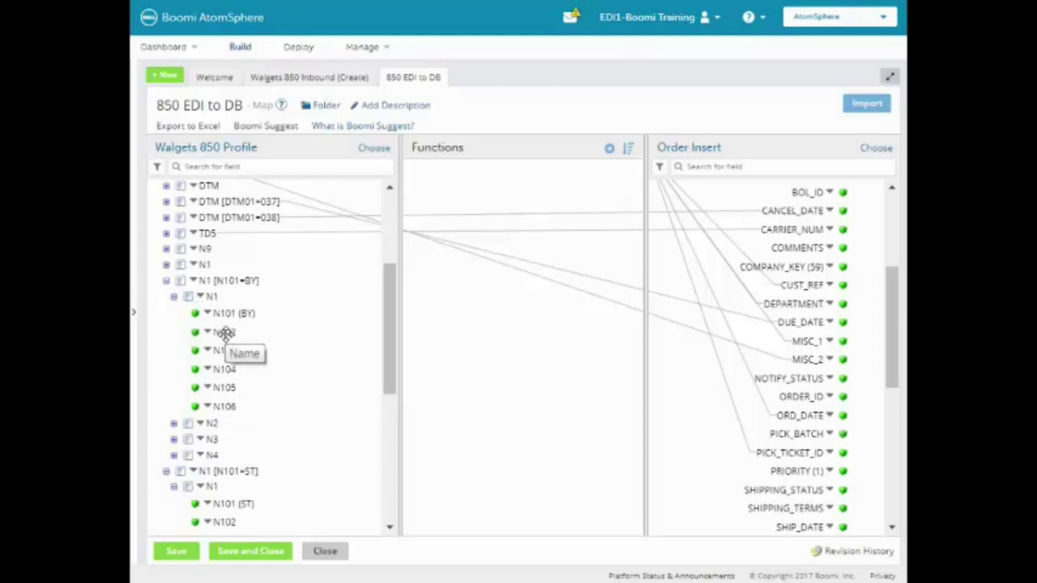
Step: In the BY instance of the N1 loop, map N102 to BILL_TO_NAME and N104 to BILL_TO_ID
left_click_drag(894, 343, 901, 261)
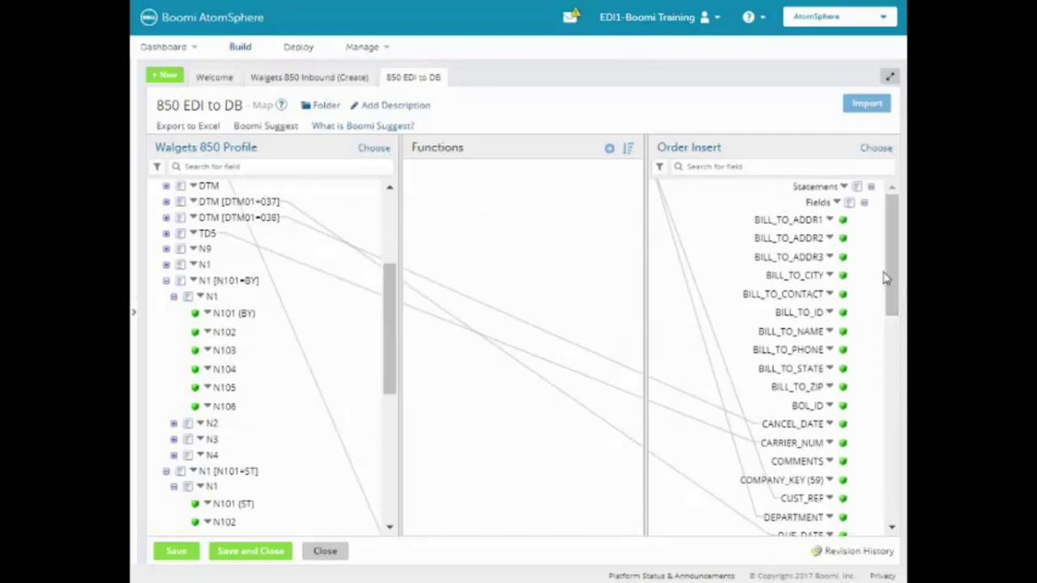
left_click_drag(229, 332, 798, 331)
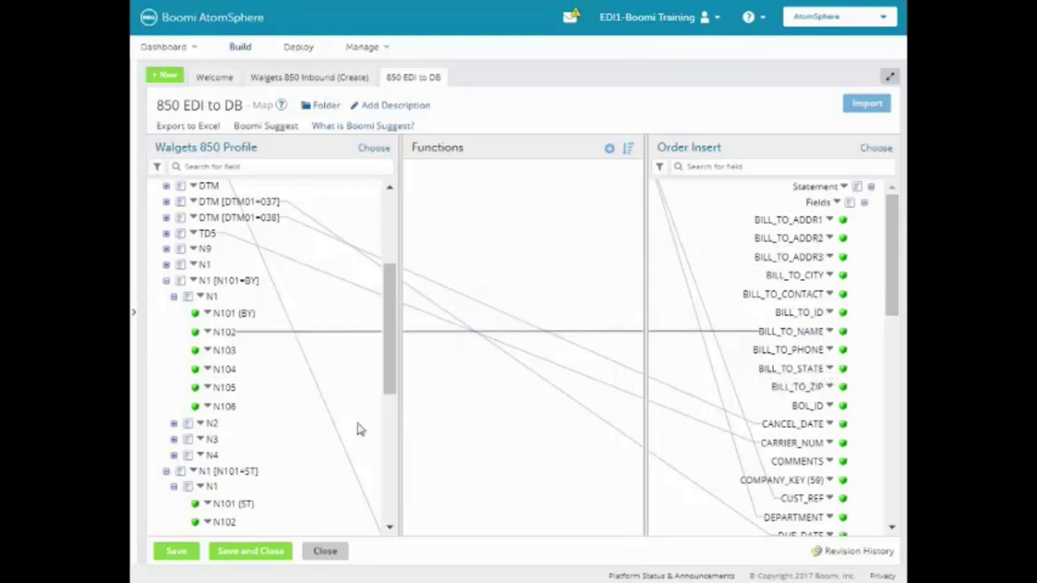
left_click_drag(218, 368, 783, 313)
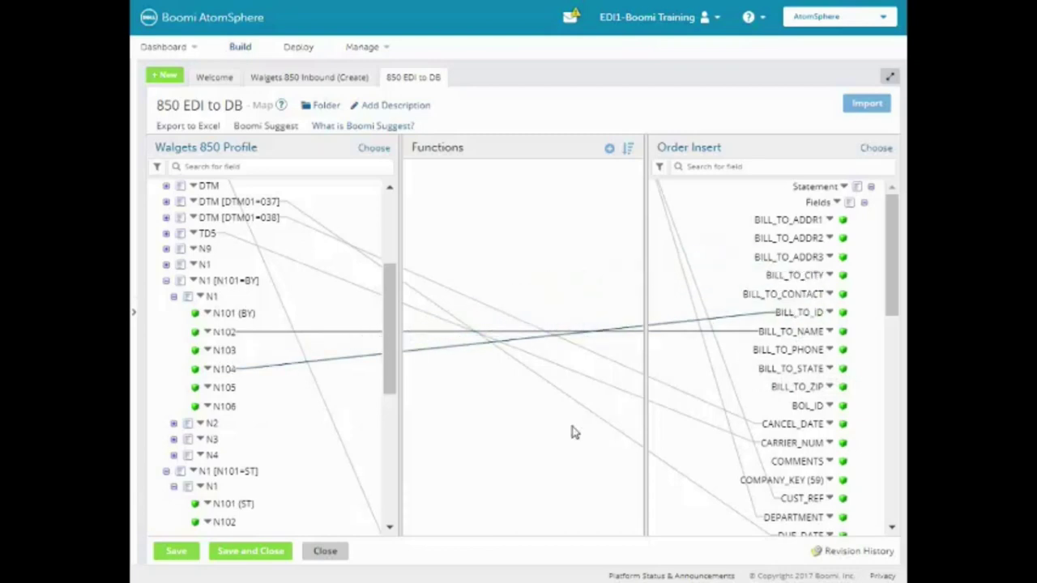
left_click(174, 297)
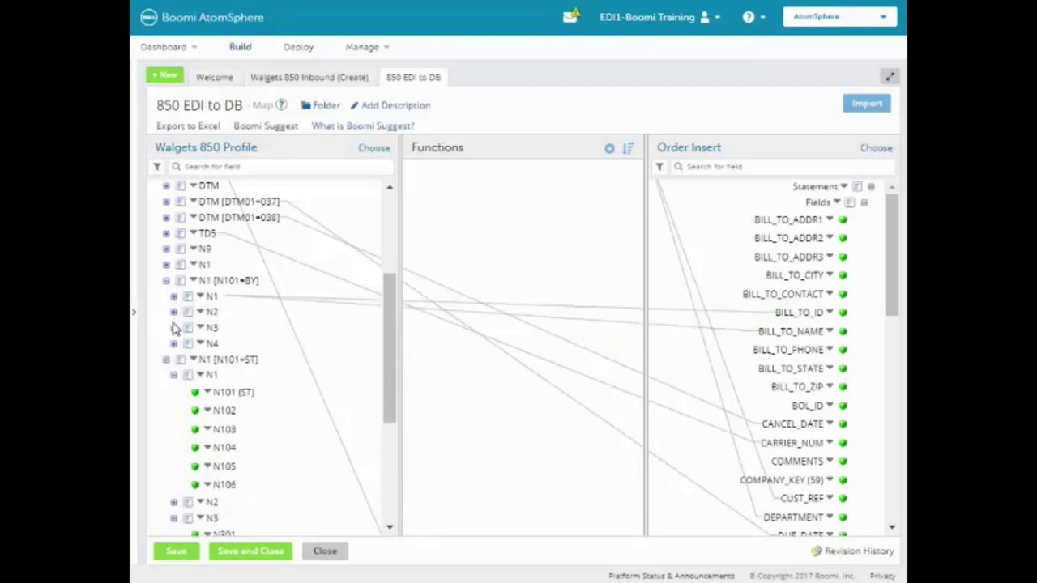
Step: Map the BY loop's N3 address elements N301 and N302 to BILL_TO_ADDR1 and BILL_TO_ADDR2
left_click(174, 328)
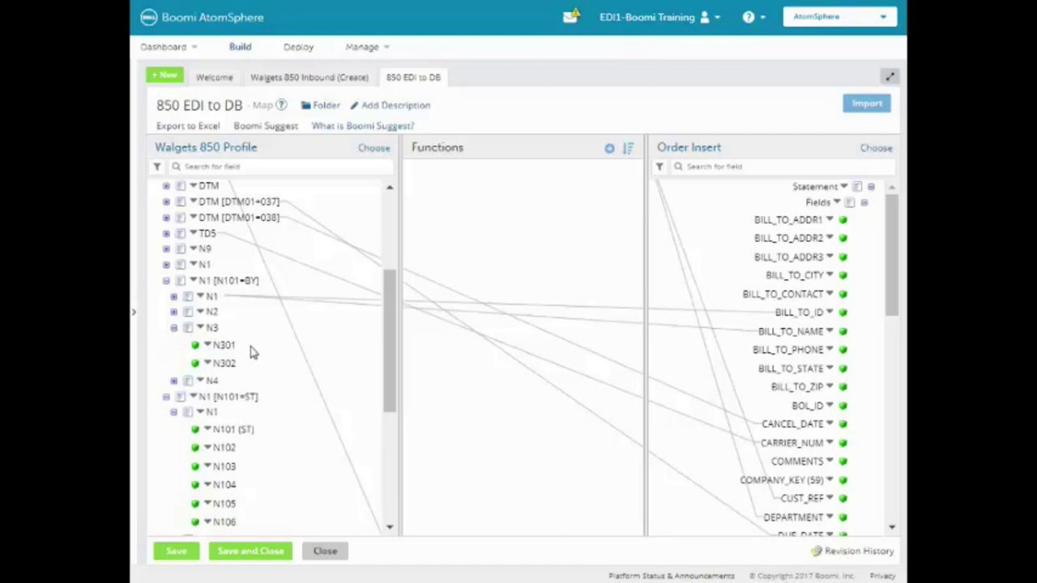
left_click_drag(222, 343, 765, 225)
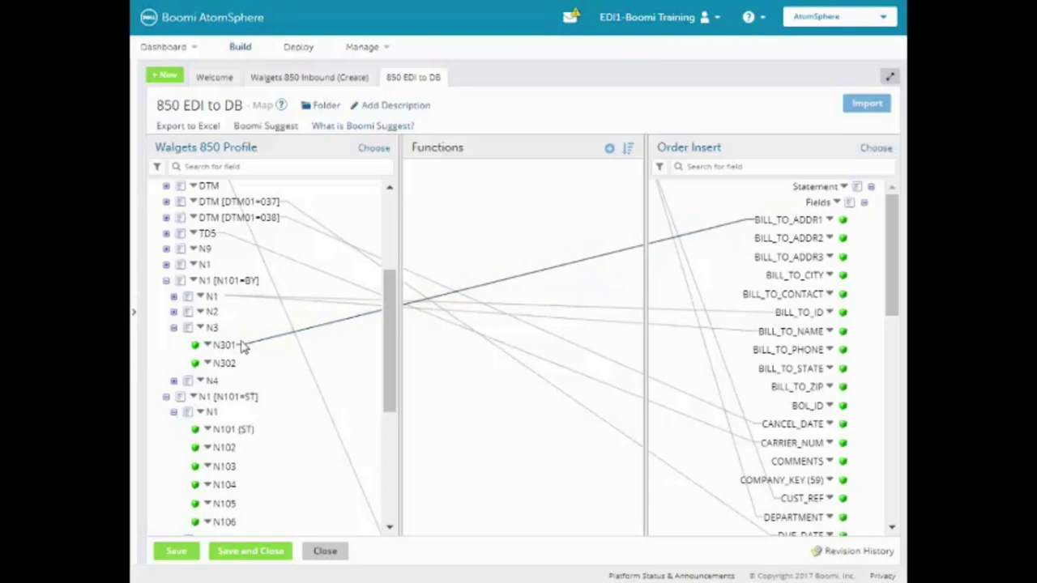
left_click_drag(247, 364, 770, 239)
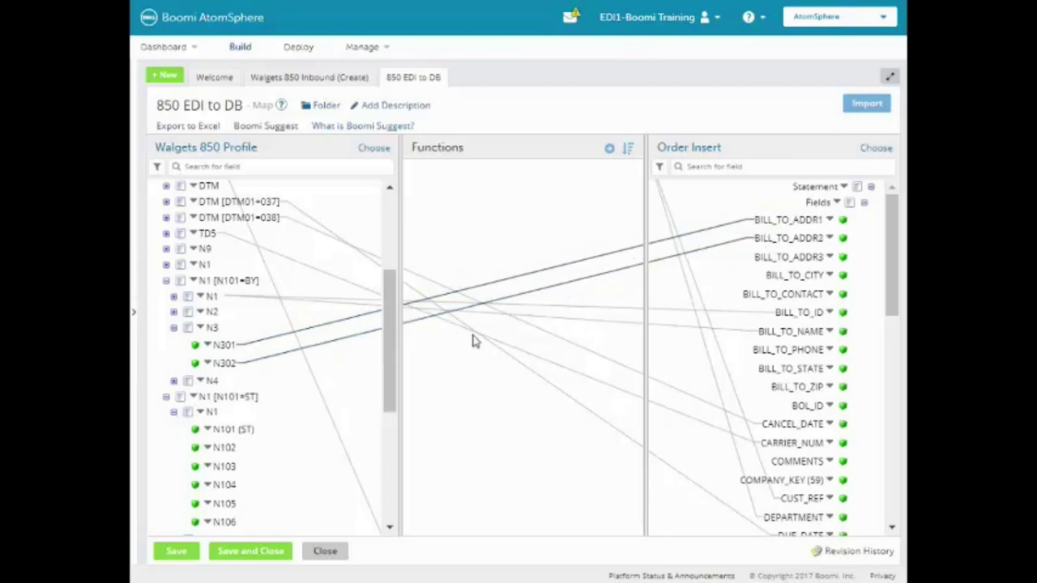
left_click(173, 328)
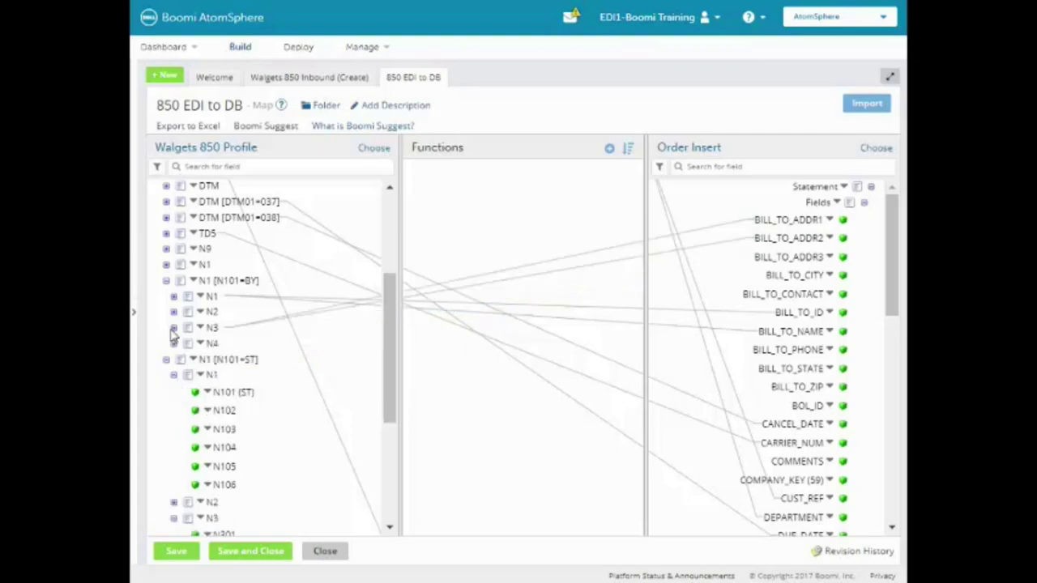
Step: Map the BY loop's N4 elements N401 and N402 to BILL_TO_CITY and BILL_TO_STATE
left_click(173, 344)
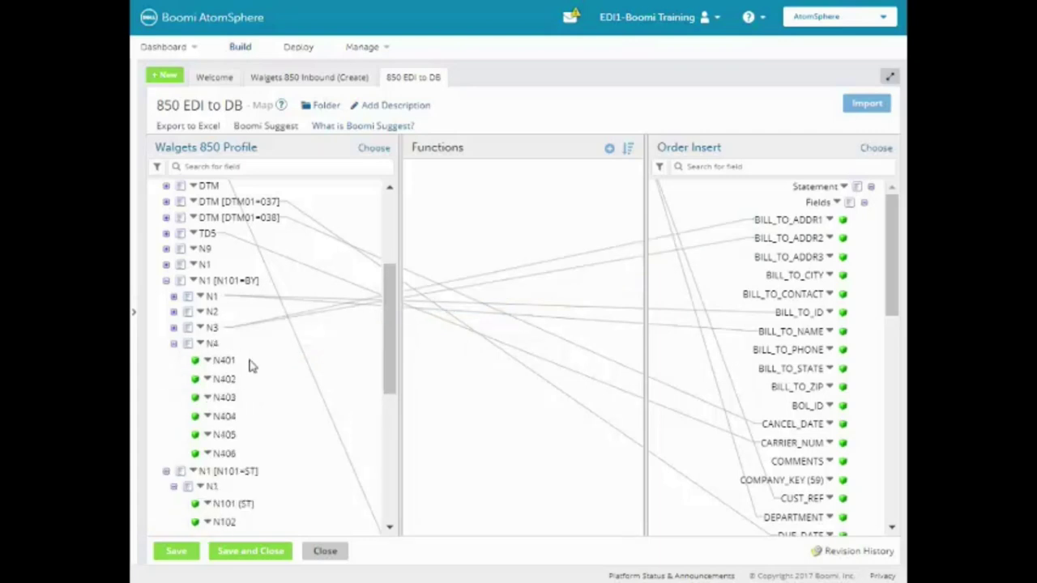
left_click_drag(224, 361, 774, 275)
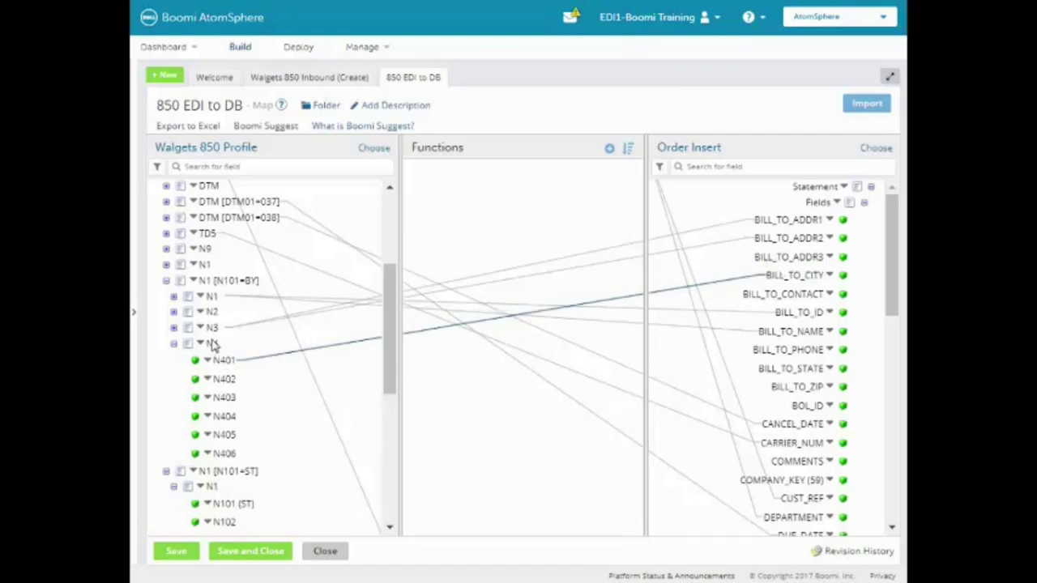
left_click_drag(221, 378, 787, 371)
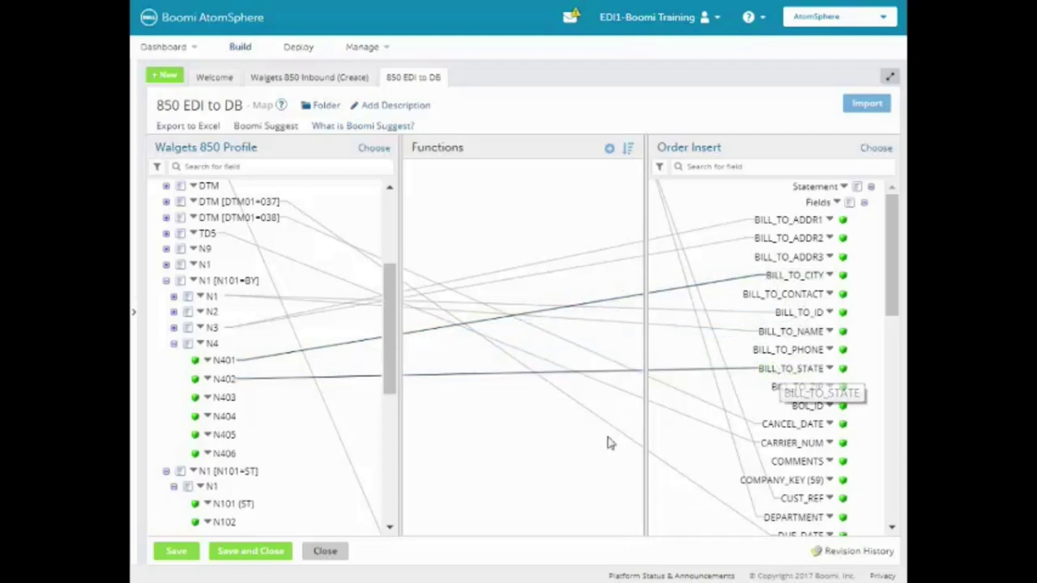
Step: Map N403 in the N4 segment of the N1 [N101=BY] loop to BILL_TO_ZIP and collapse that segment
left_click_drag(227, 398, 787, 388)
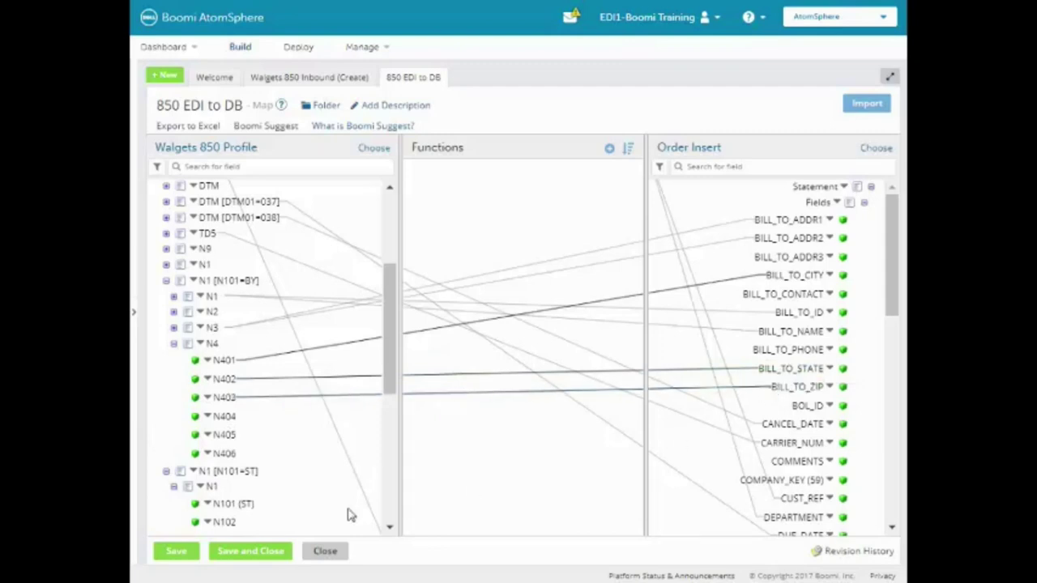
left_click(174, 344)
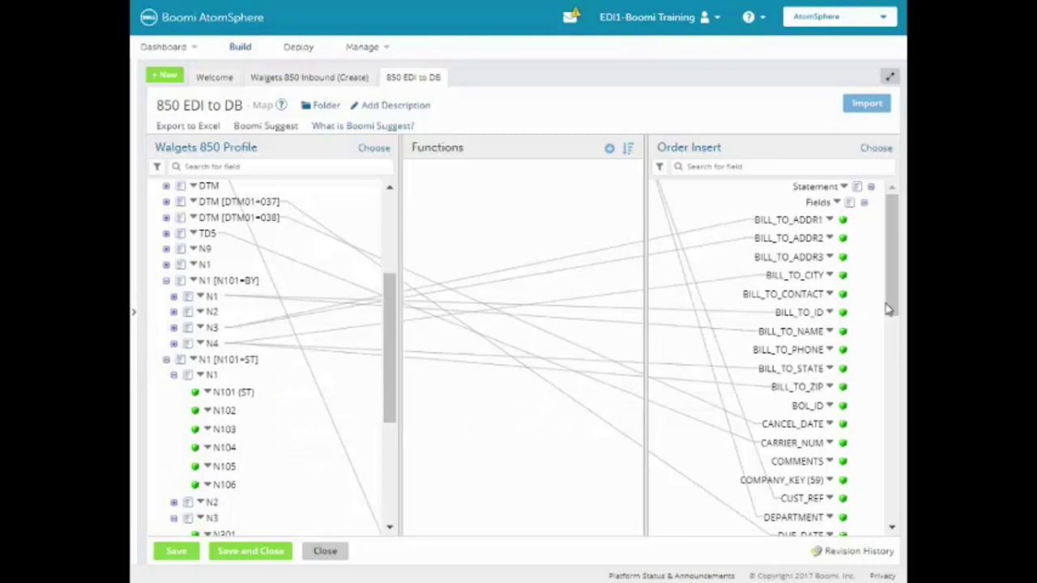
Step: In the N1 [N101=ST] loop, map N102 to SHIP_TO_NAME and N104 to SHIP_TO_ID, and collapse the N1 segment
left_click_drag(891, 312, 905, 447)
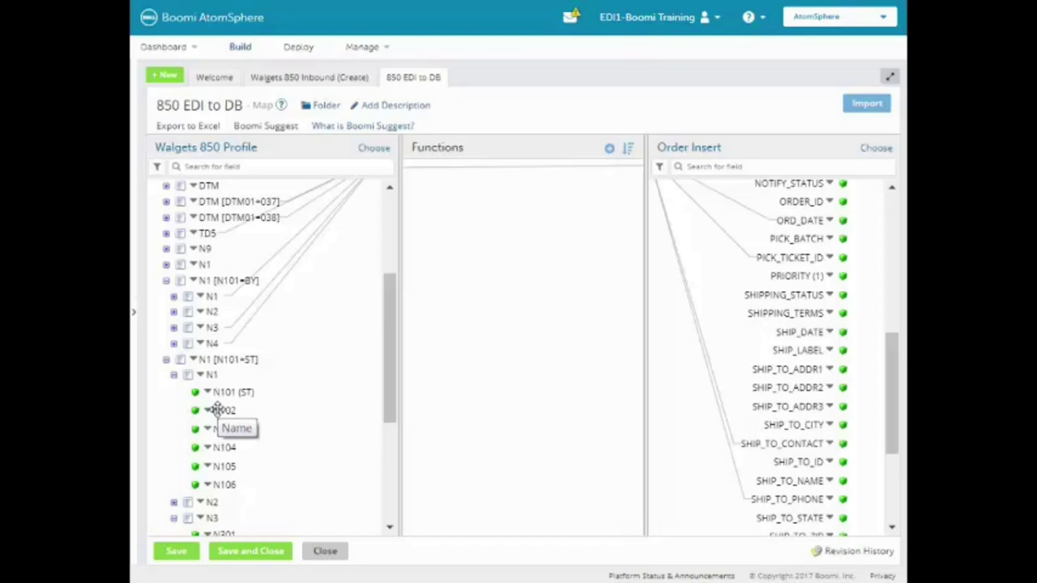
left_click_drag(217, 409, 784, 484)
left_click_drag(893, 423, 891, 459)
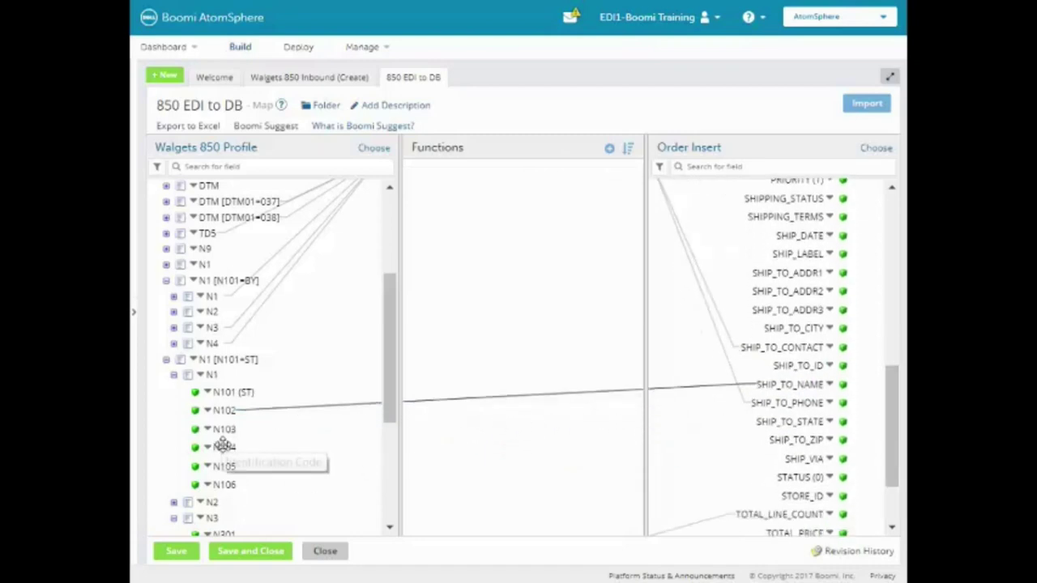
left_click_drag(224, 445, 805, 365)
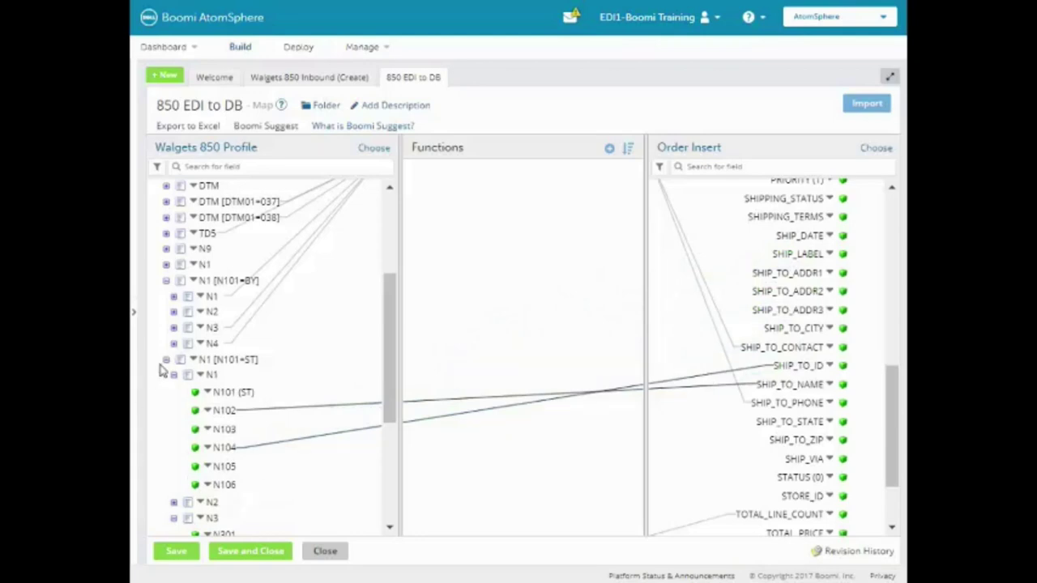
left_click(173, 374)
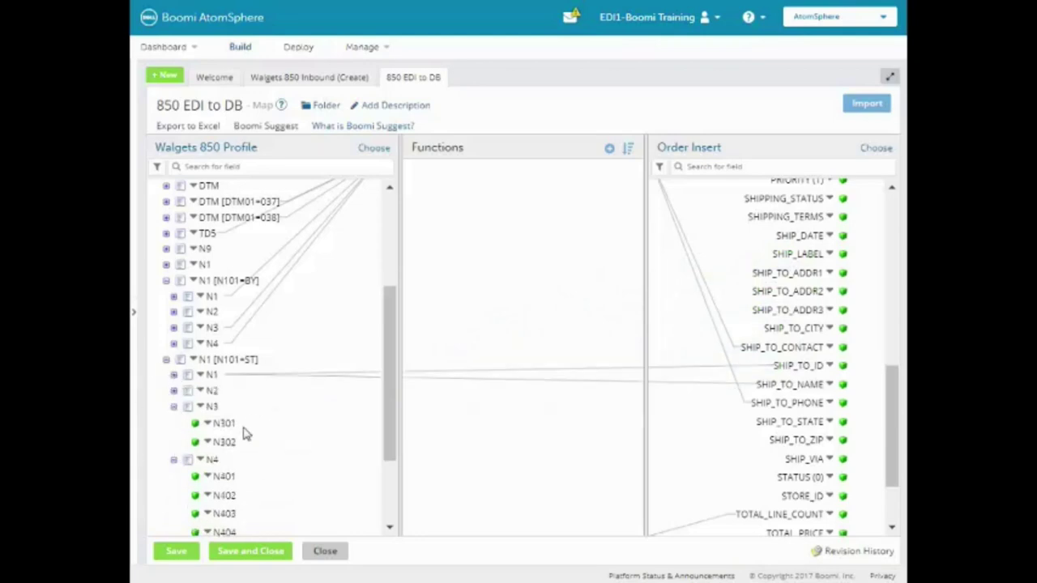
Step: In the N1 [N101=ST] loop, map N301 and N302 to SHIP_TO_ADDR1 and SHIP_TO_ADDR2, and N401, N402 and N403 to SHIP_TO_CITY, SHIP_TO_STATE and SHIP_TO_ZIP
left_click_drag(225, 422, 749, 273)
left_click_drag(232, 440, 745, 297)
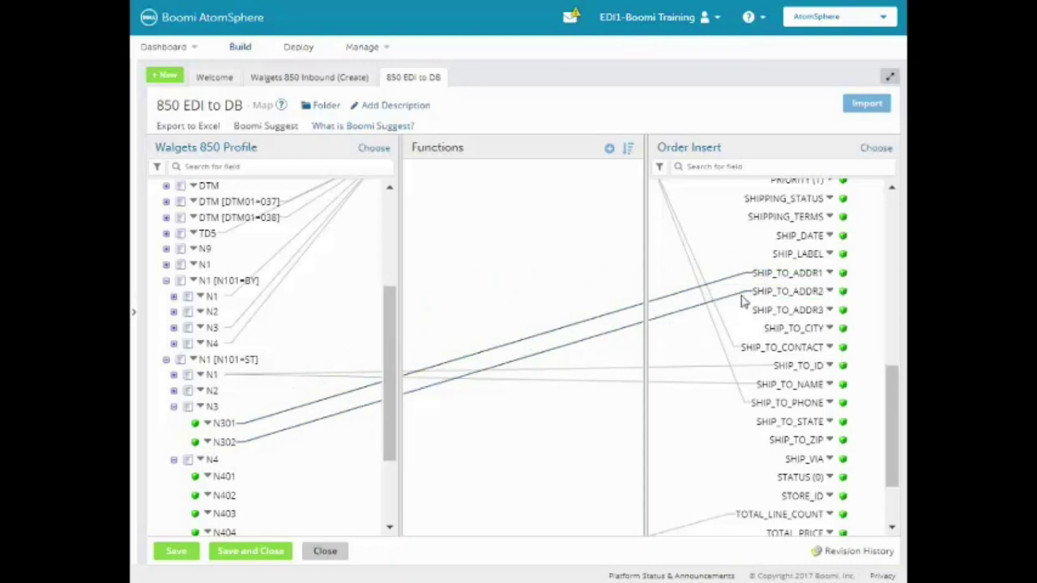
left_click_drag(397, 451, 391, 471)
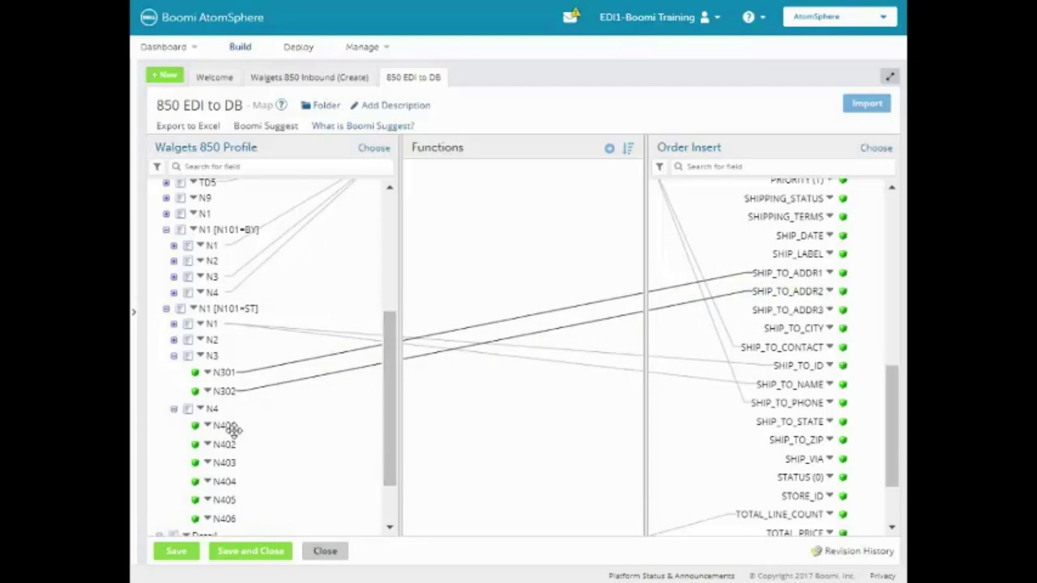
left_click_drag(231, 425, 786, 328)
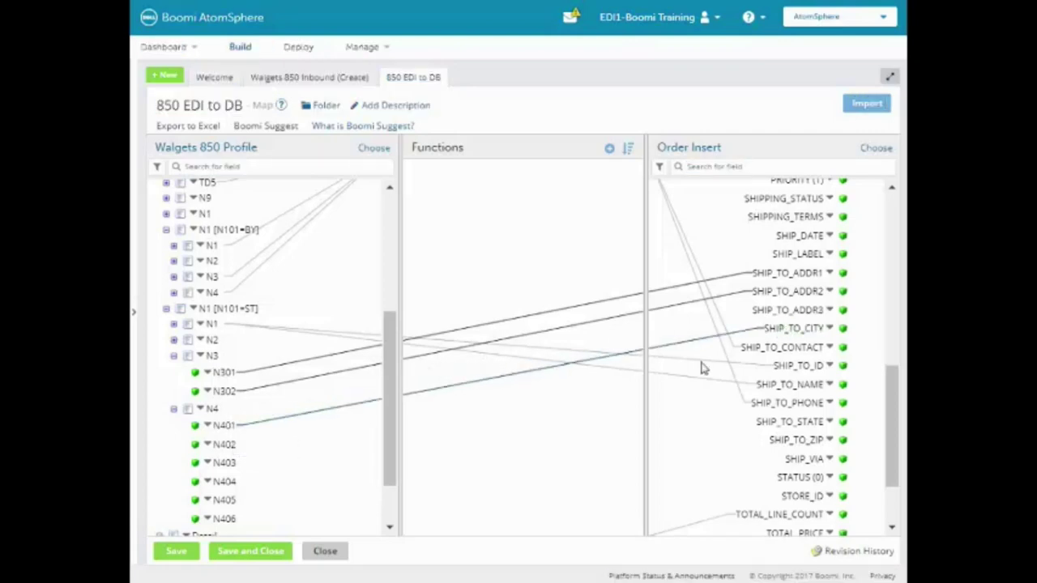
left_click_drag(230, 443, 774, 422)
left_click_drag(225, 466, 779, 439)
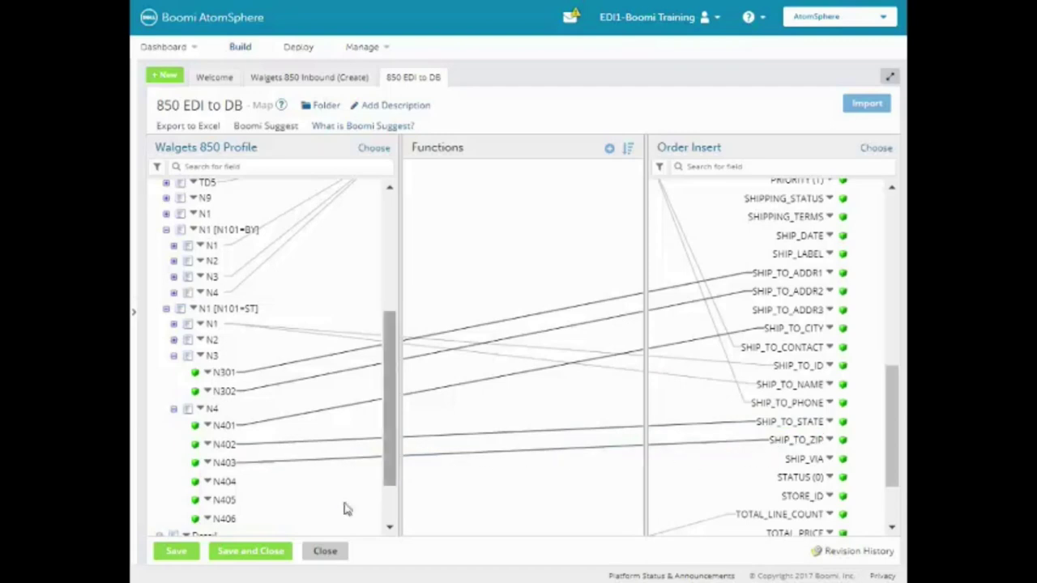
Step: Save and close the 850 EDI to DB map, accept the Map shape settings and save the process
left_click(235, 551)
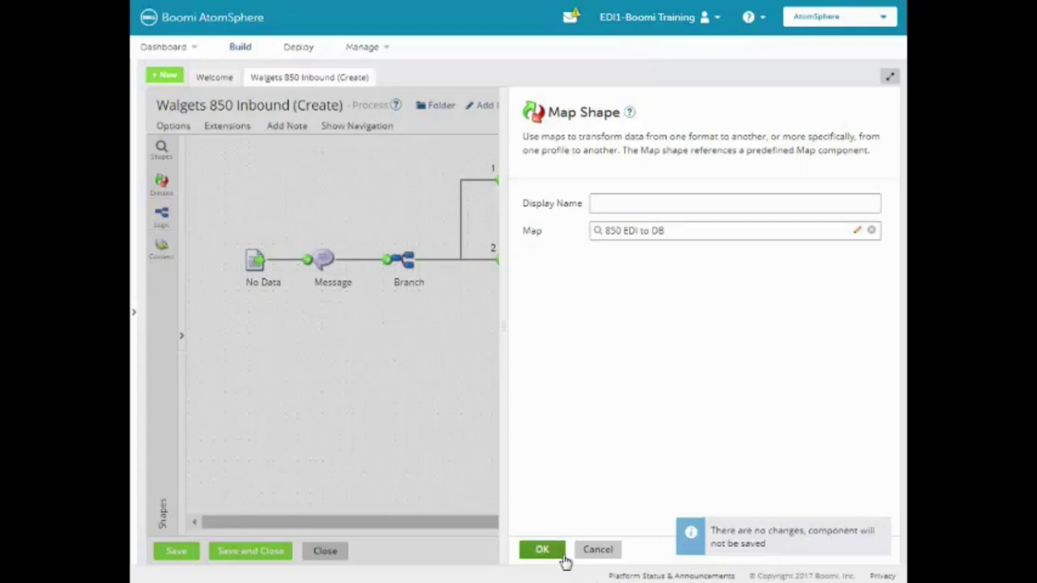
left_click(554, 550)
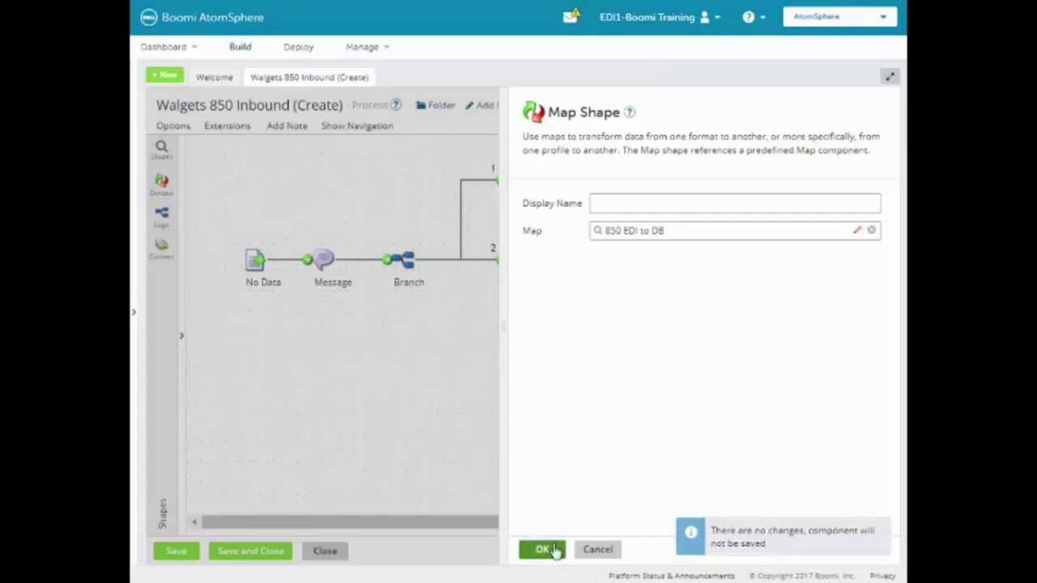
left_click(175, 551)
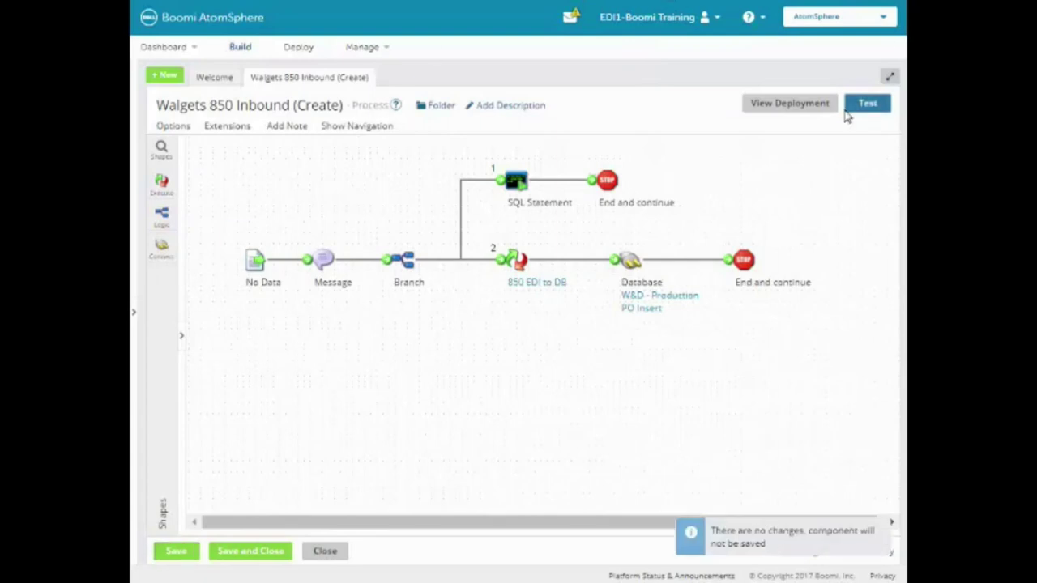
Step: Run a test of the Walgets 850 Inbound (Create) process on the Test Atom Cloud
left_click(868, 104)
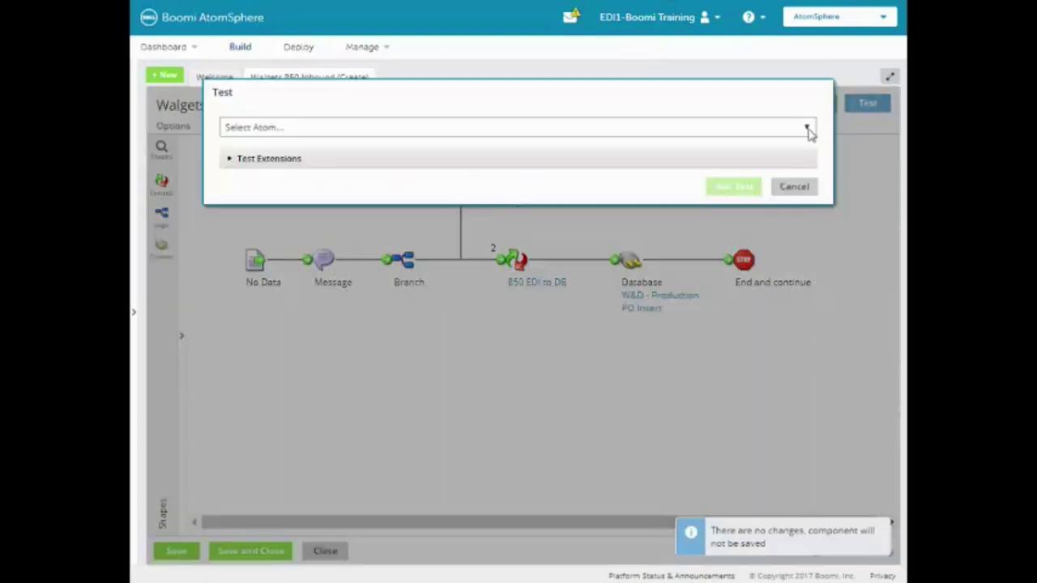
left_click(427, 132)
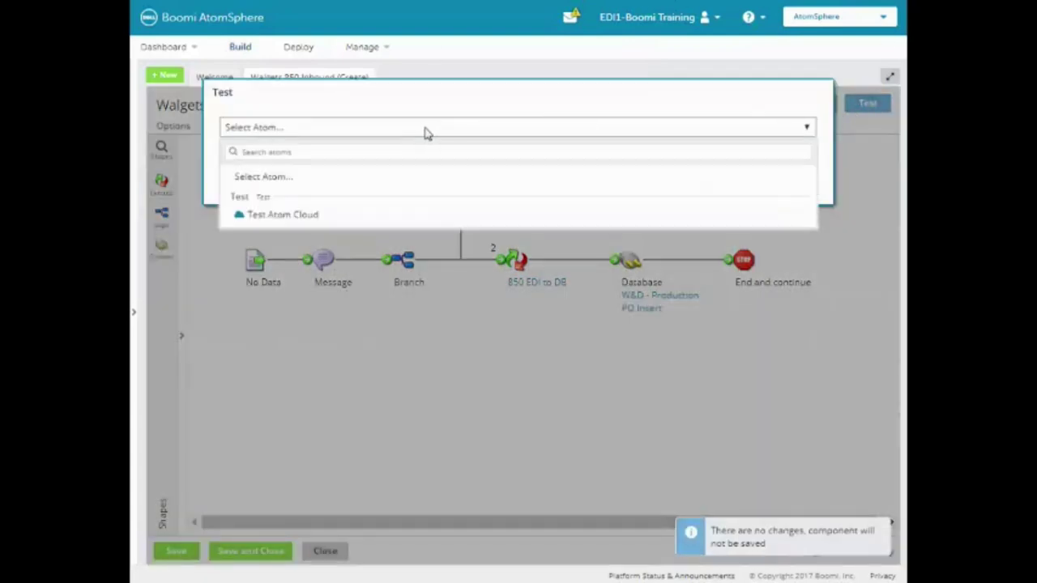
left_click(364, 215)
left_click(734, 187)
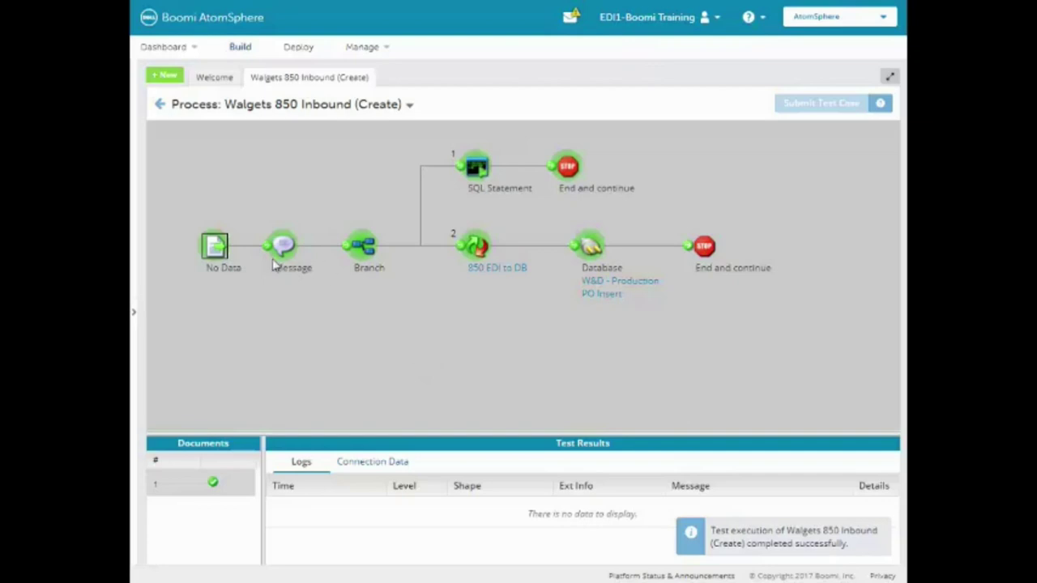
Step: Inspect the Database shape's test logs, source data and connection data, viewing the connection data document and closing it again
left_click_drag(527, 434, 525, 319)
left_click(585, 251)
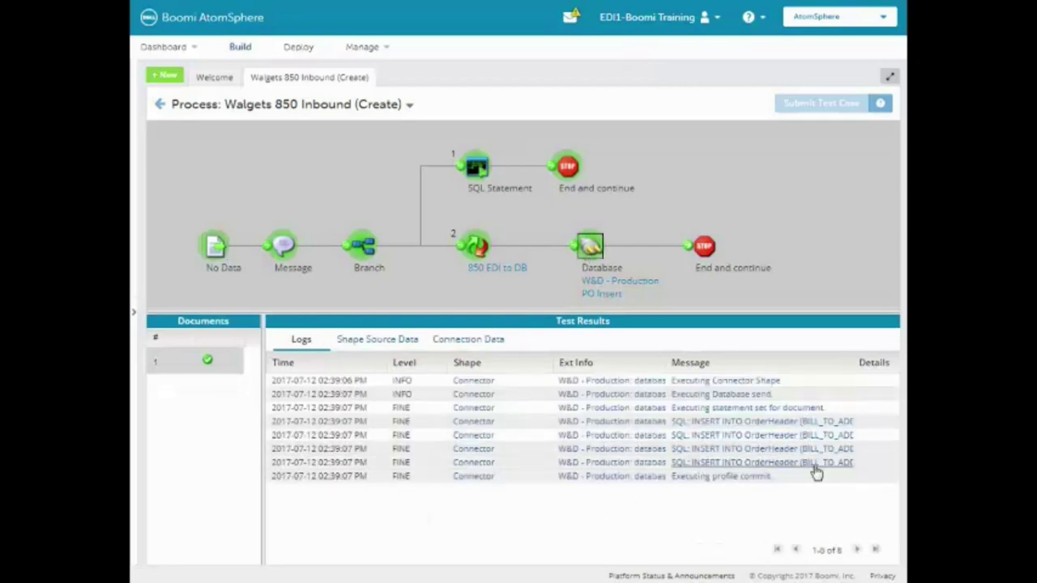
left_click(390, 340)
left_click(459, 344)
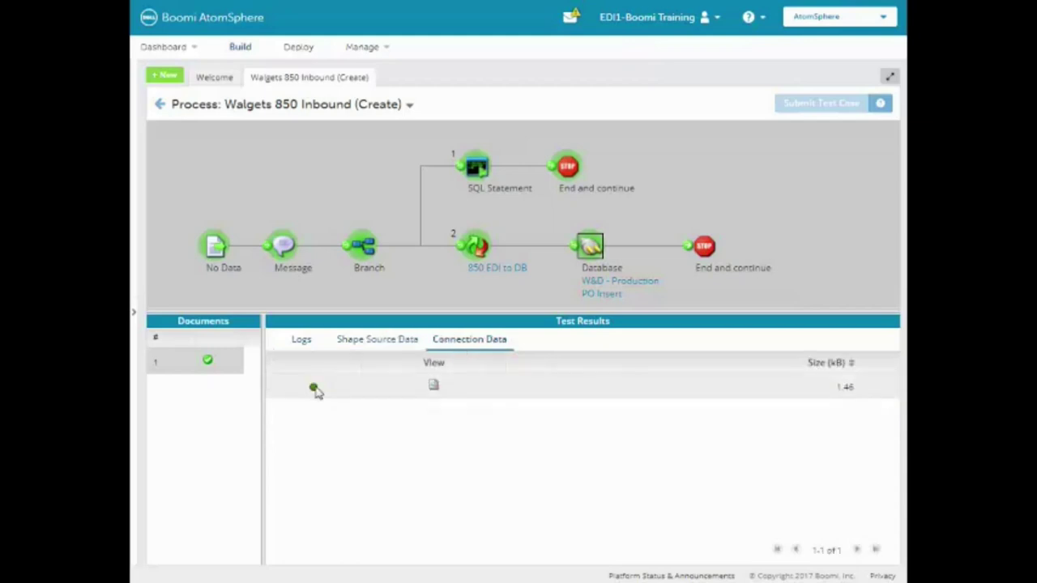
left_click(434, 387)
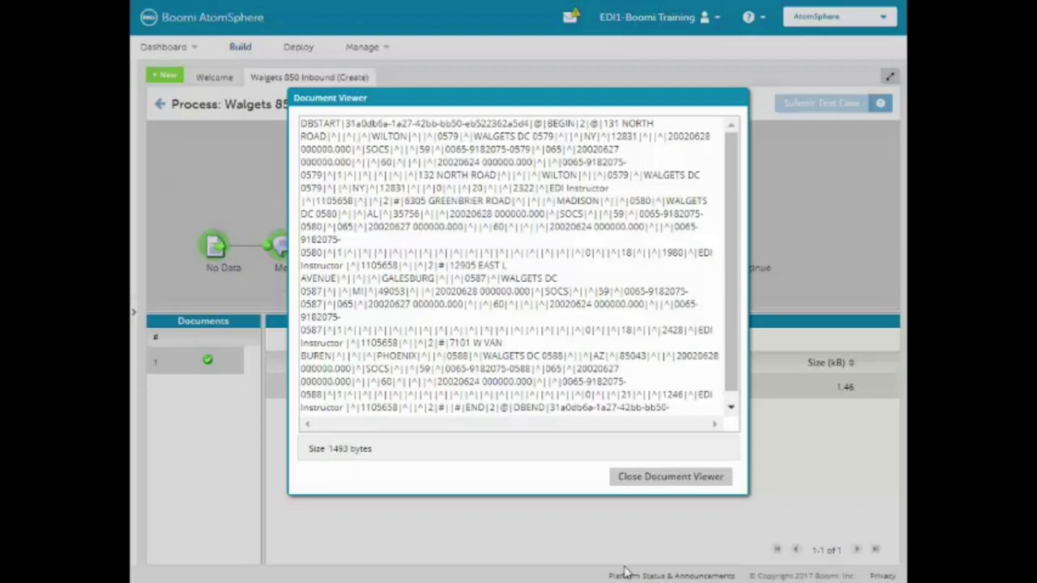
left_click(677, 485)
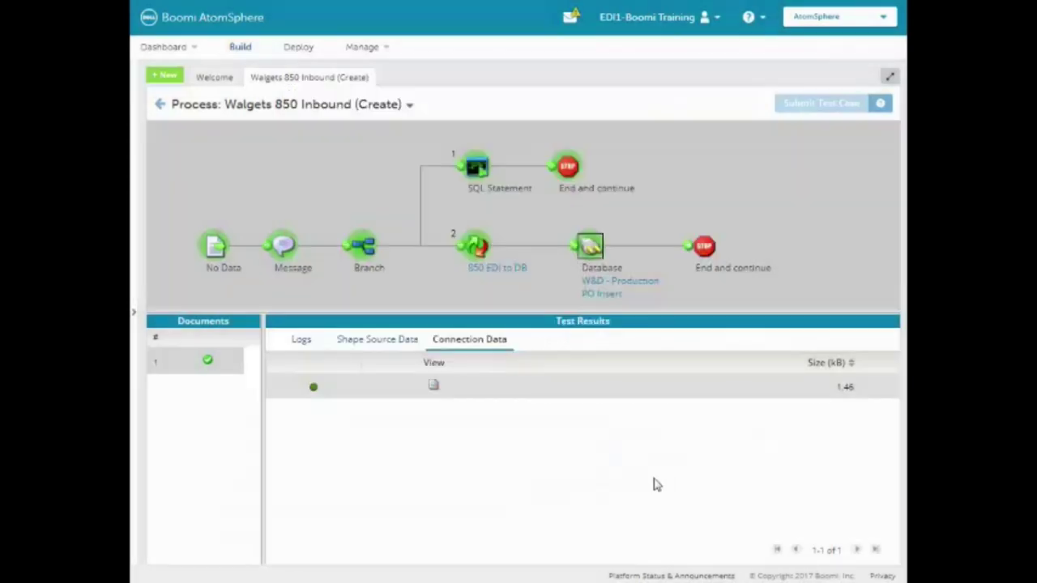
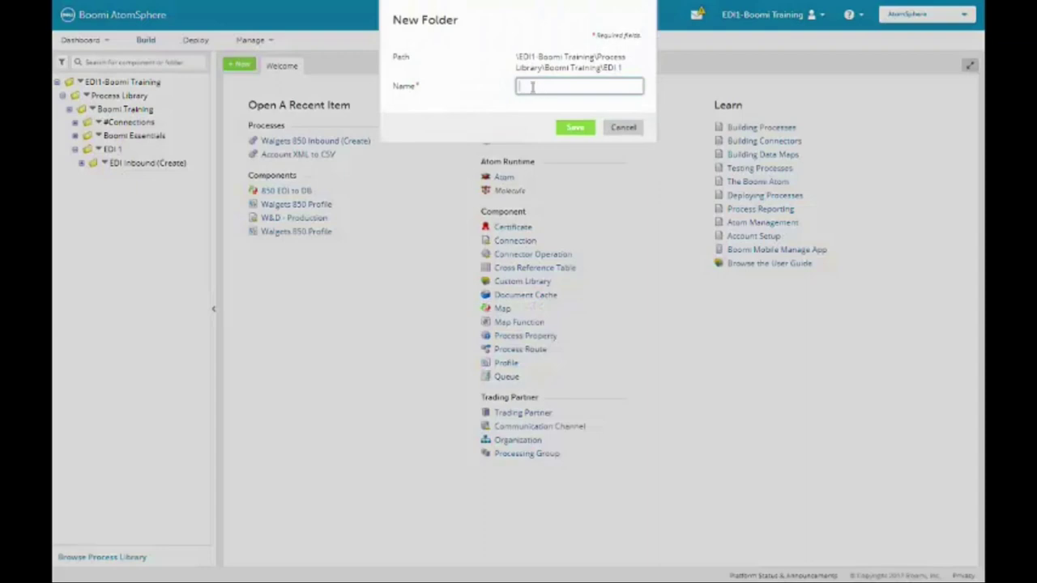
Step: Name the new folder under EDI 1 "EDI Inbound (Explore)" and save it
type("EDI Inbound (Explore)")
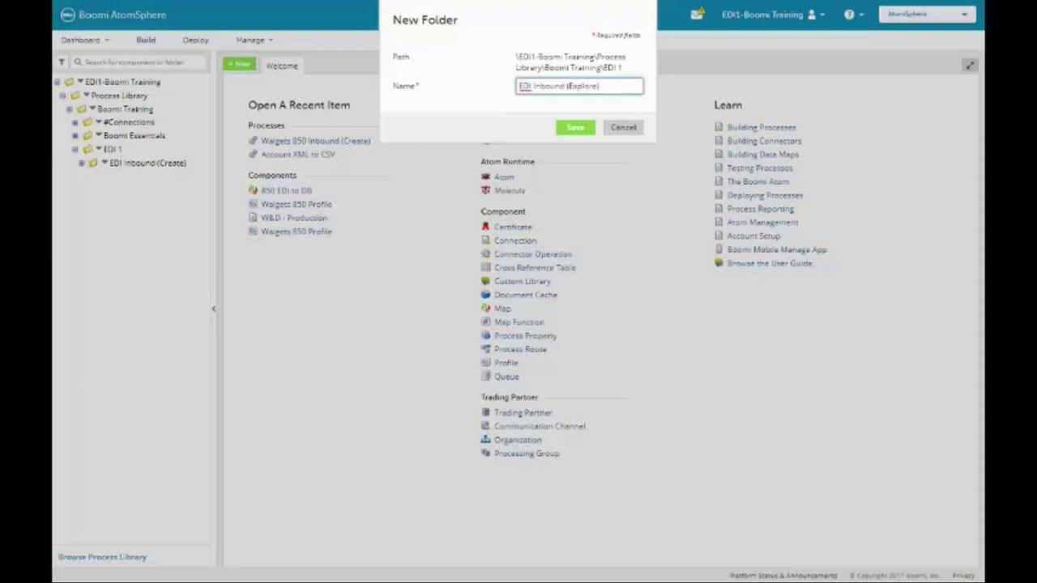
left_click(581, 131)
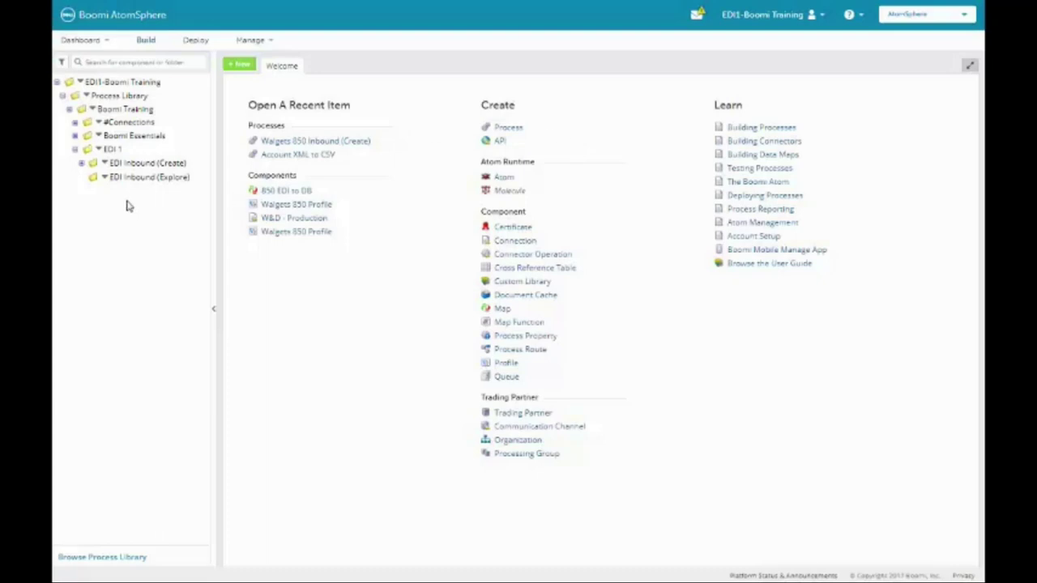
Step: Browse the Process Library sorted by Process Name and start installing Walgets 850 Inbound (Explore)
left_click(112, 564)
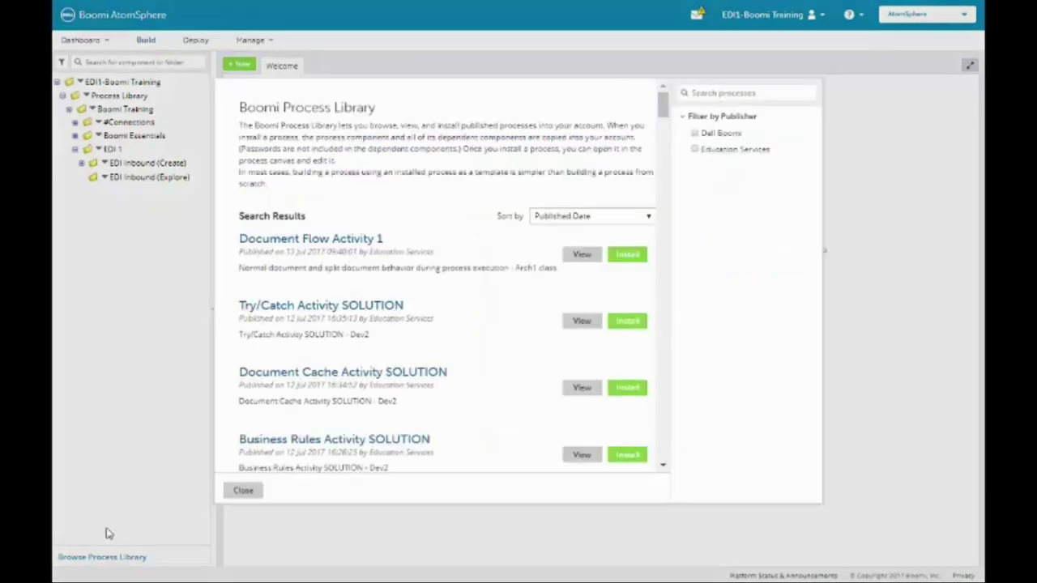
left_click(561, 220)
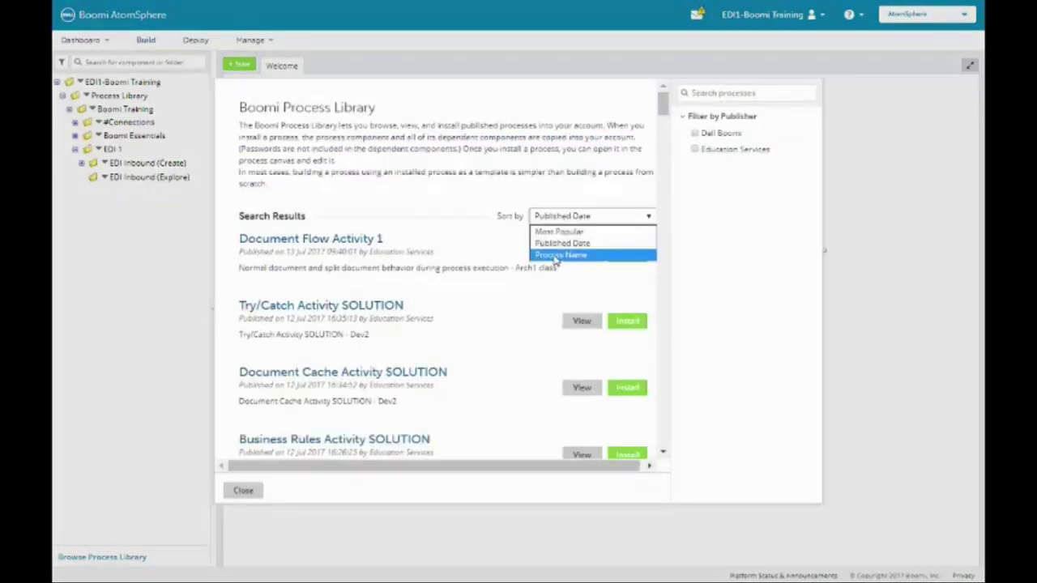
left_click(559, 255)
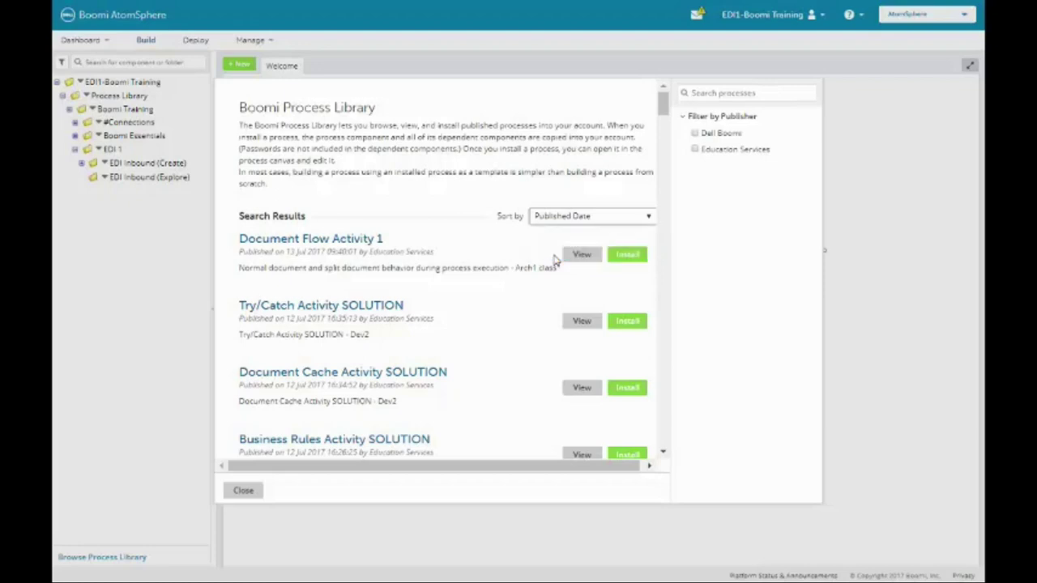
left_click_drag(662, 105, 691, 438)
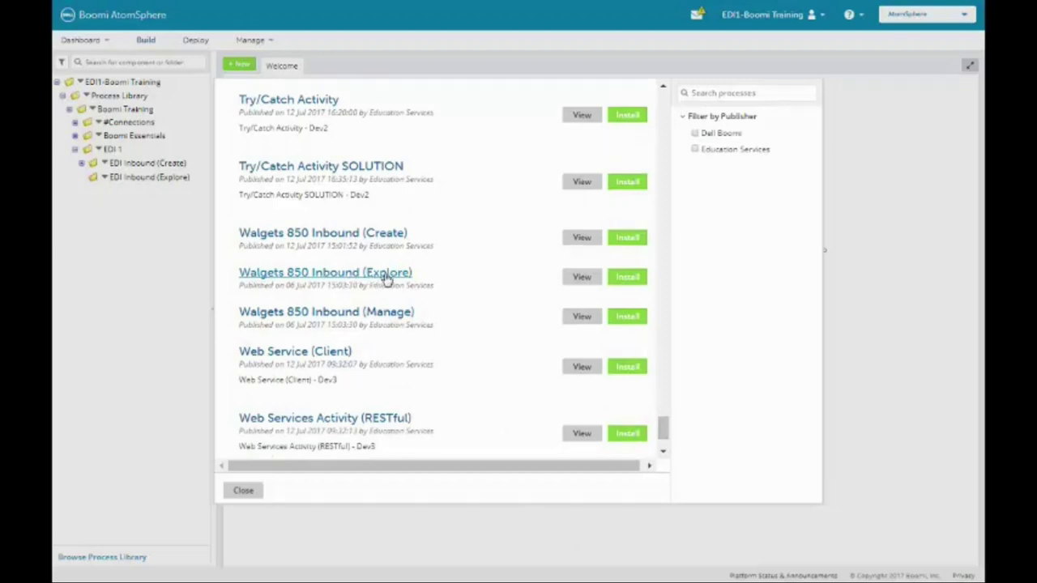
left_click(625, 278)
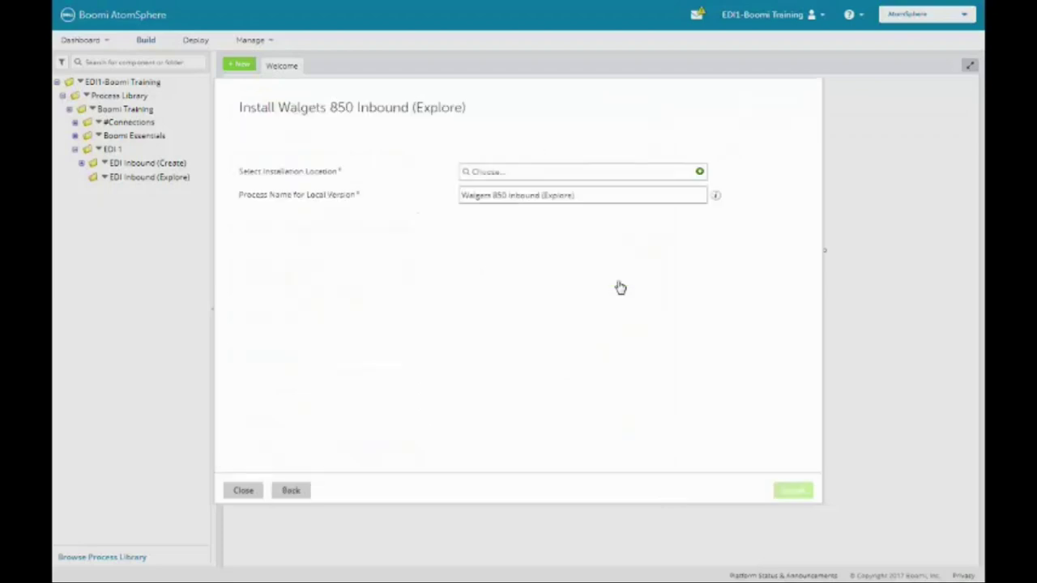
Step: Install the process into the EDI Inbound (Explore) folder under Boomi Training, EDI 1, keeping its proposed name, and close the library
left_click(468, 171)
left_click(472, 221)
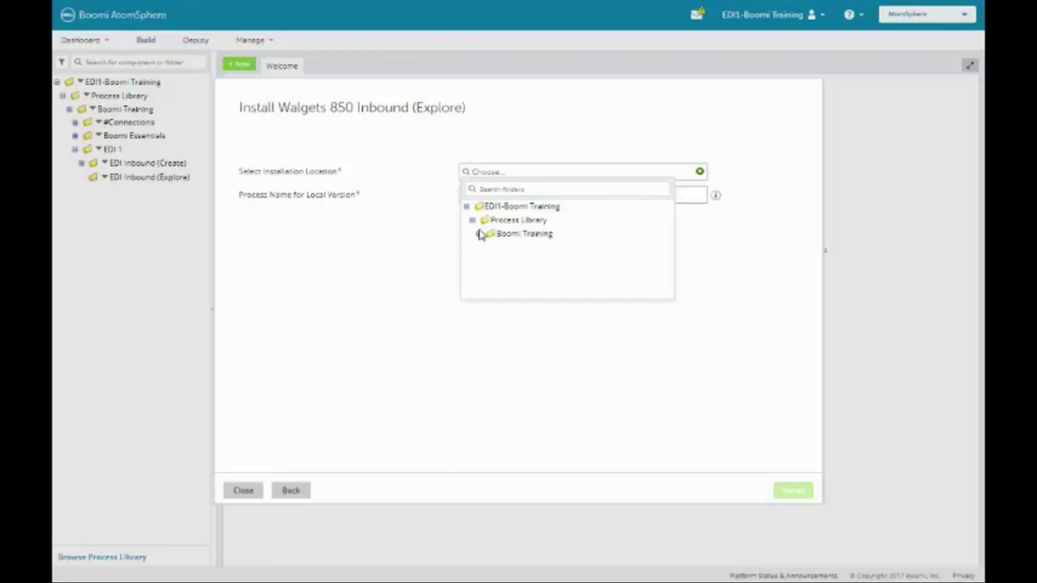
left_click(478, 234)
left_click(485, 279)
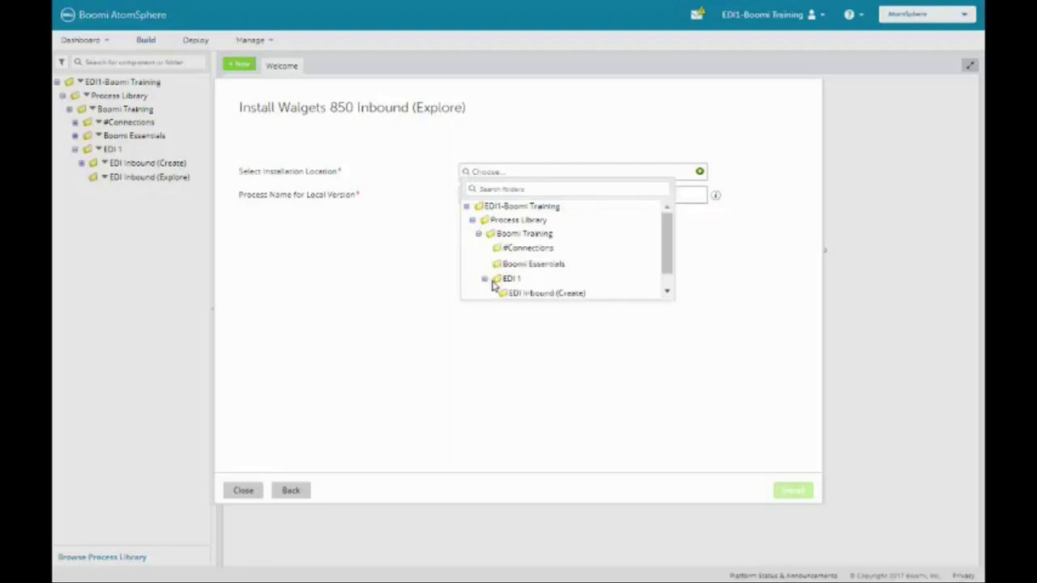
left_click(512, 290)
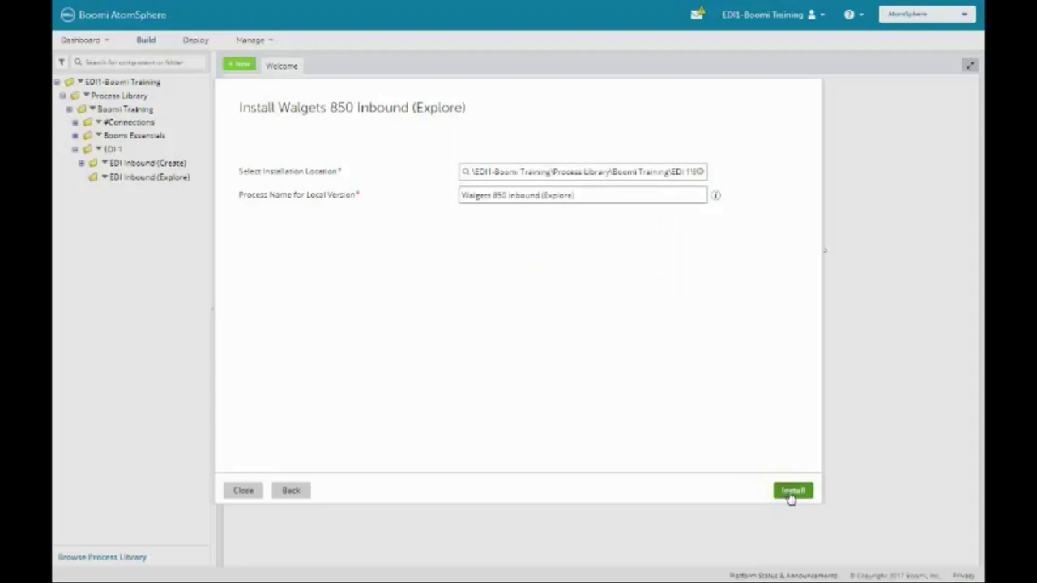
left_click(791, 494)
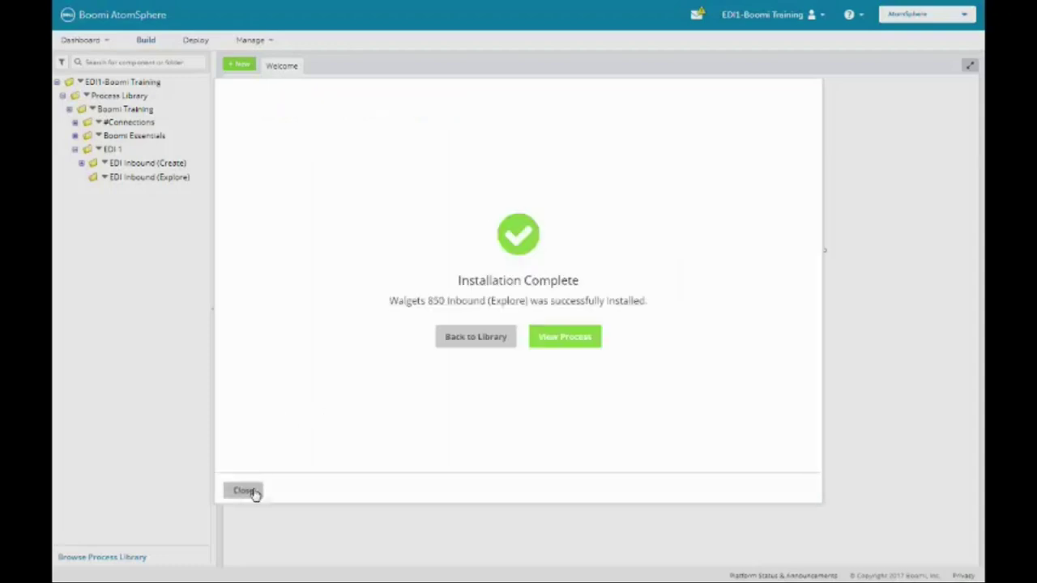
left_click(247, 491)
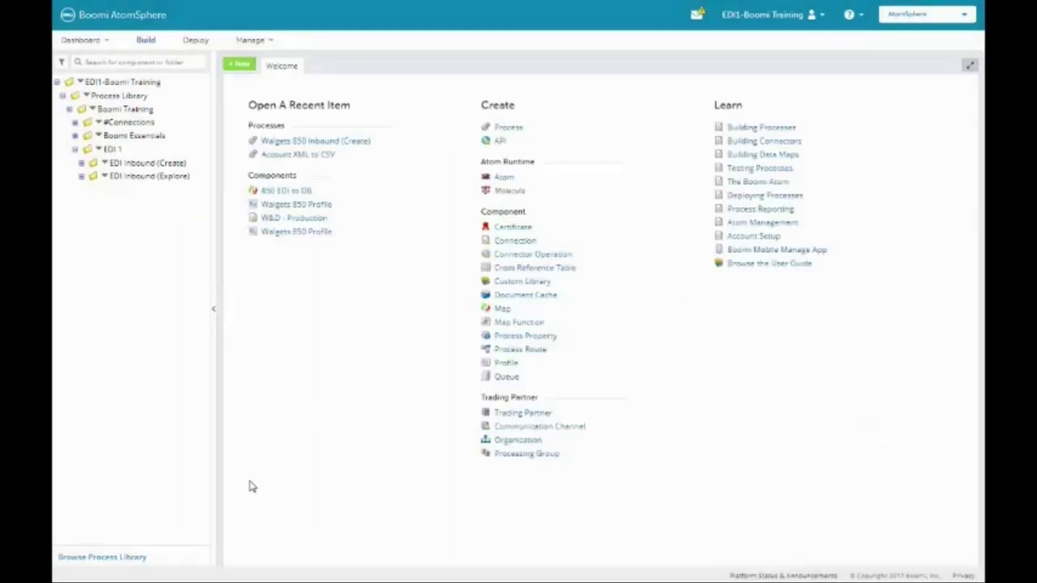
Step: Open the Walgets 850 Inbound process from the Processes group of the EDI Inbound (Explore) folder
left_click(81, 177)
left_click(87, 243)
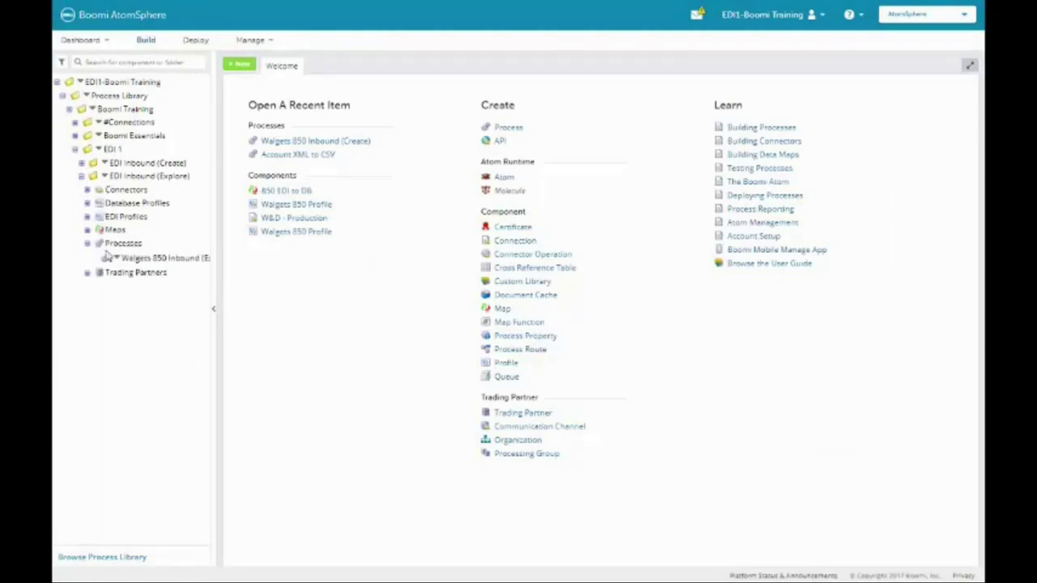
left_click(154, 258)
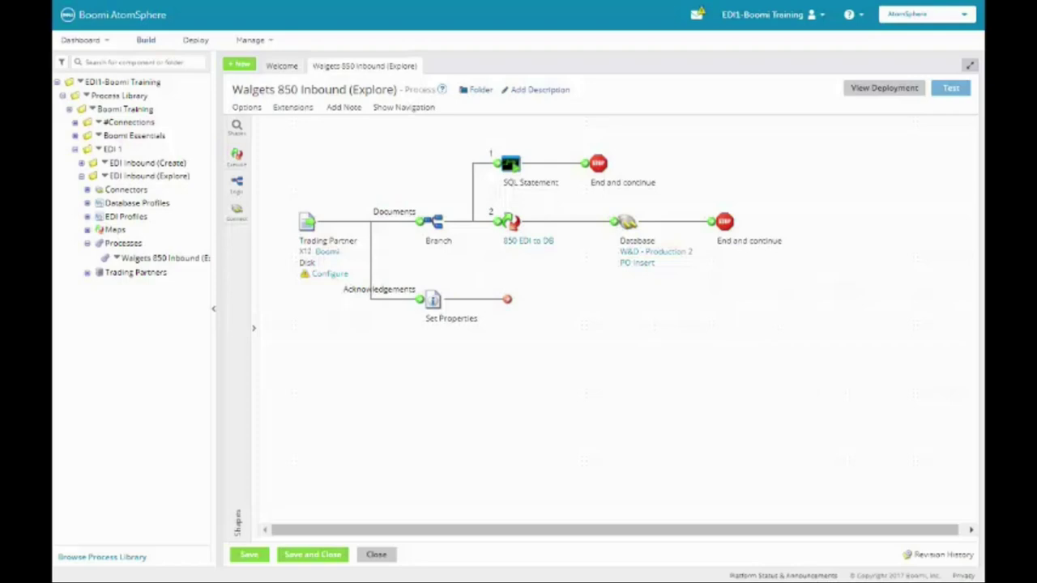
Step: Start a new component of type Trading Partner in the EDI Inbound (Explore) folder
right_click(105, 179)
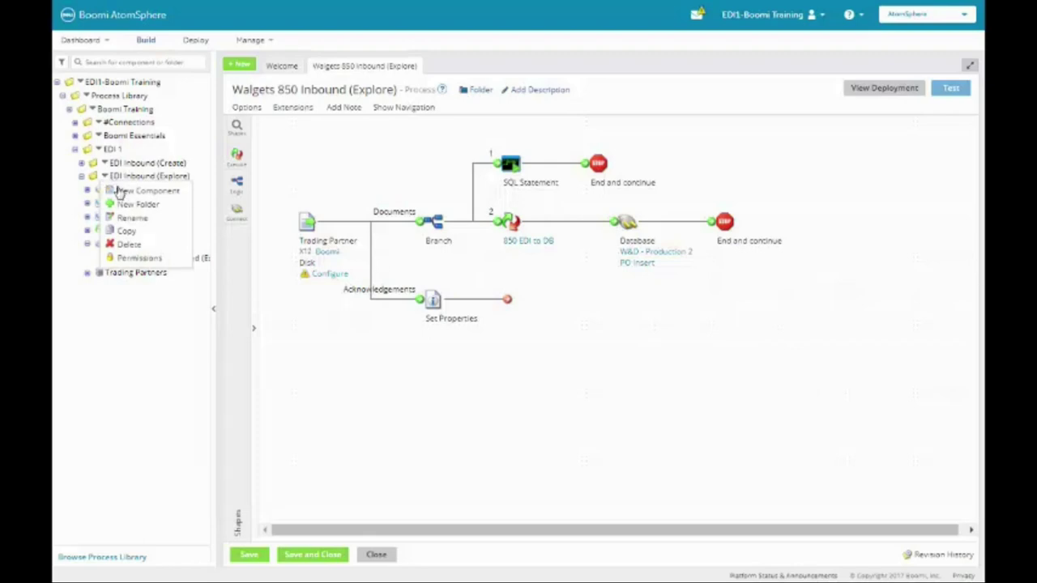
left_click(125, 192)
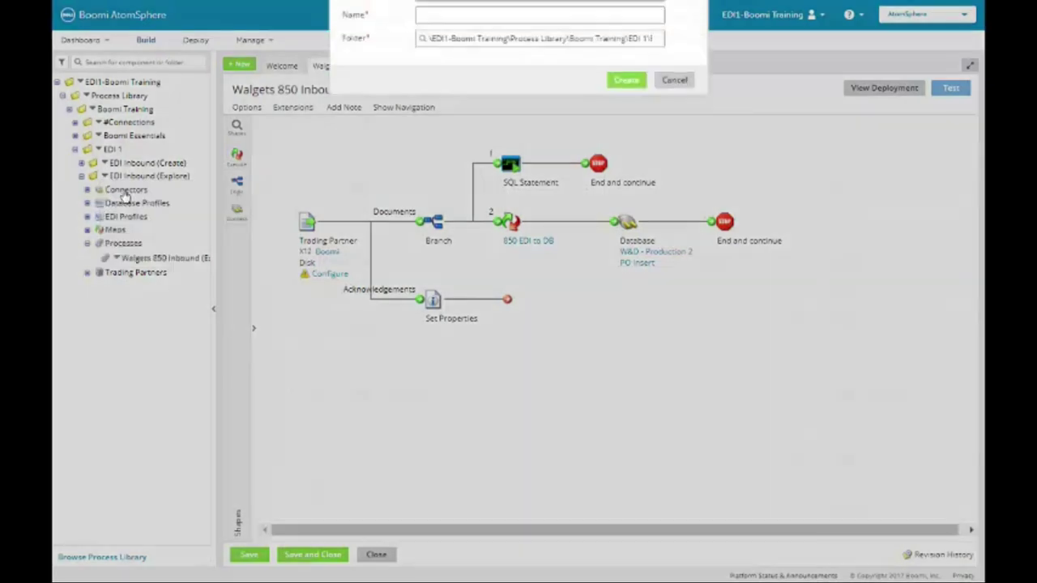
left_click(429, 59)
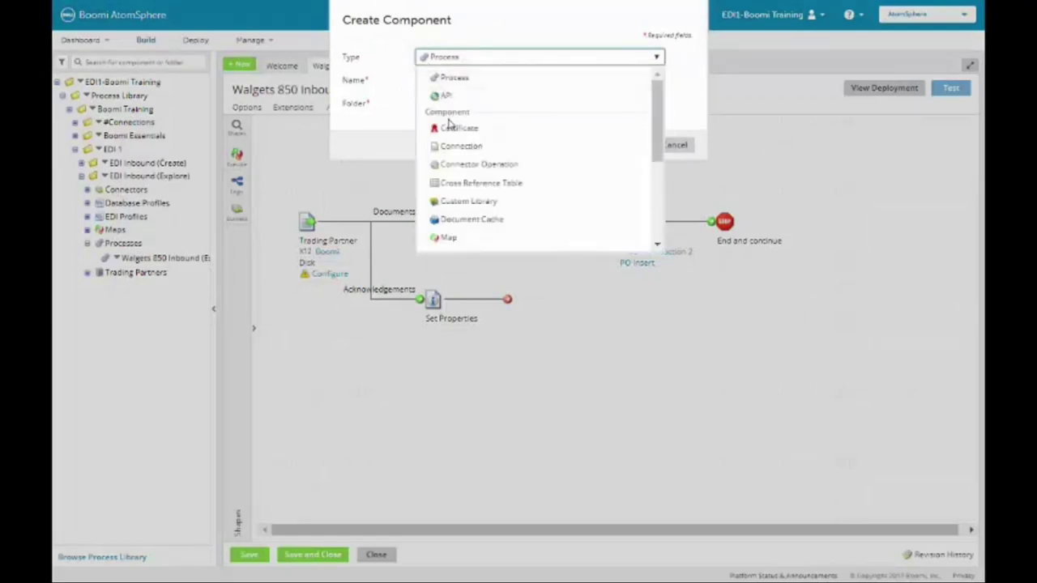
scroll(451, 120, "down", 5)
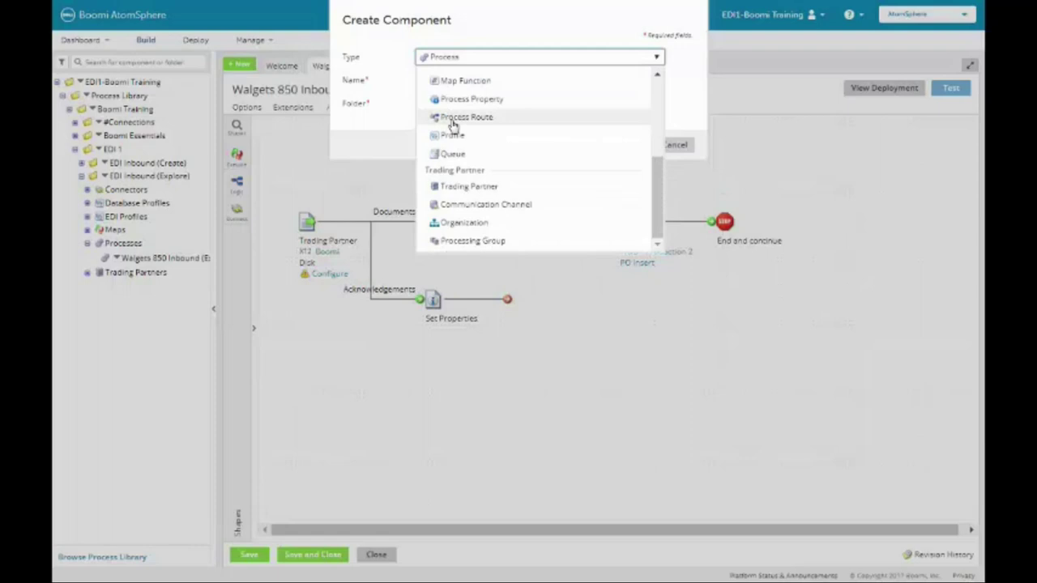
left_click(468, 187)
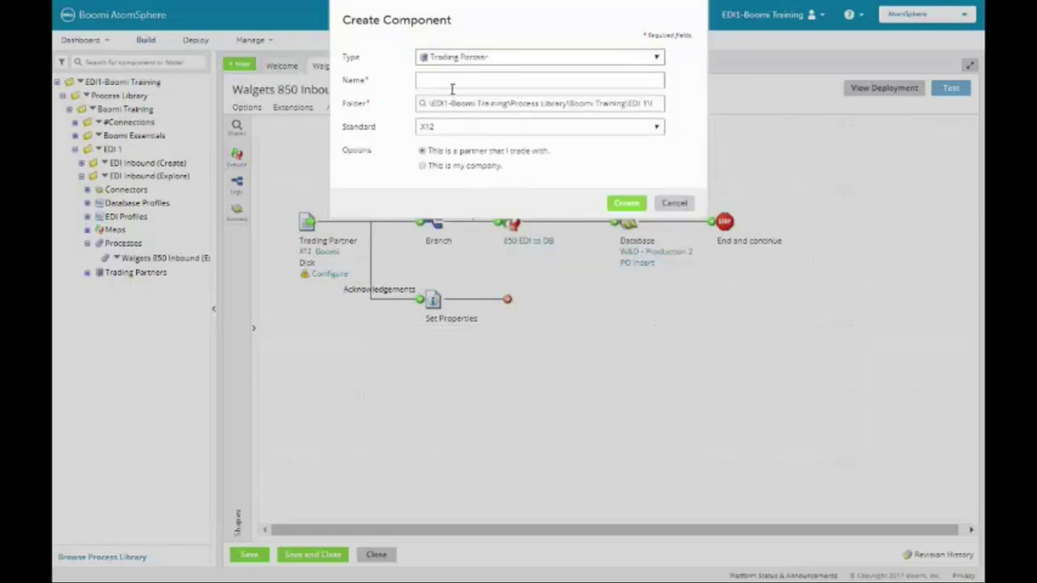
Step: Create the trading partner Walgets with the X12 standard as a partner traded with, and set its identifier to WALGETS
left_click(450, 87)
type("Walgets")
left_click(422, 107)
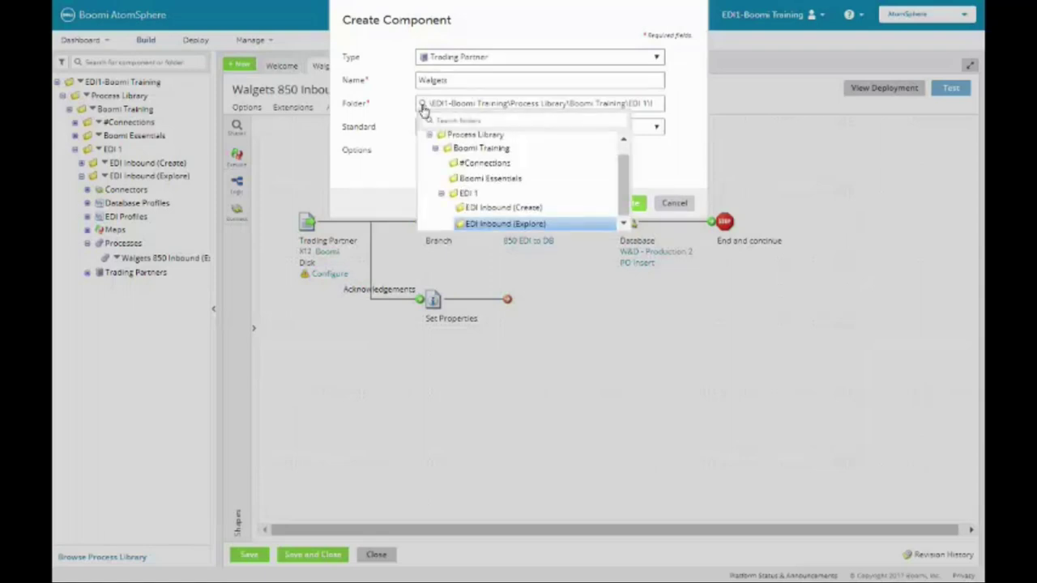
left_click(422, 107)
left_click(422, 107)
left_click(658, 126)
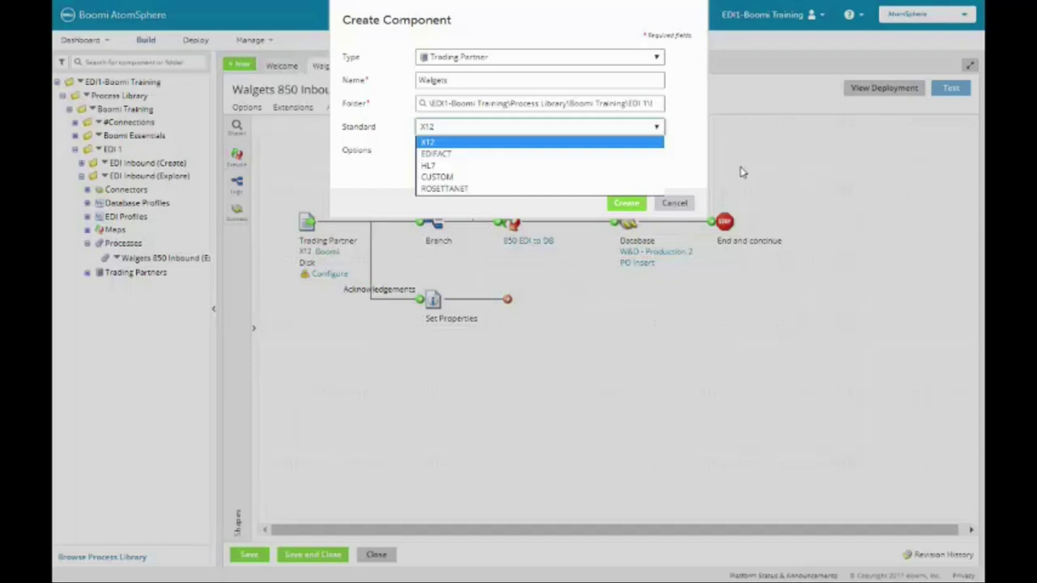
left_click(358, 187)
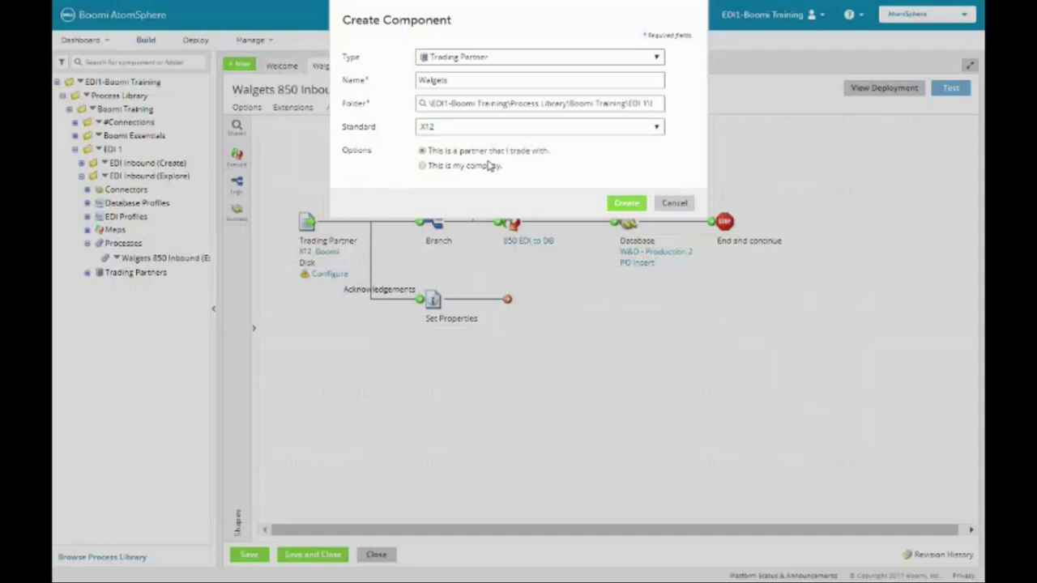
left_click(630, 204)
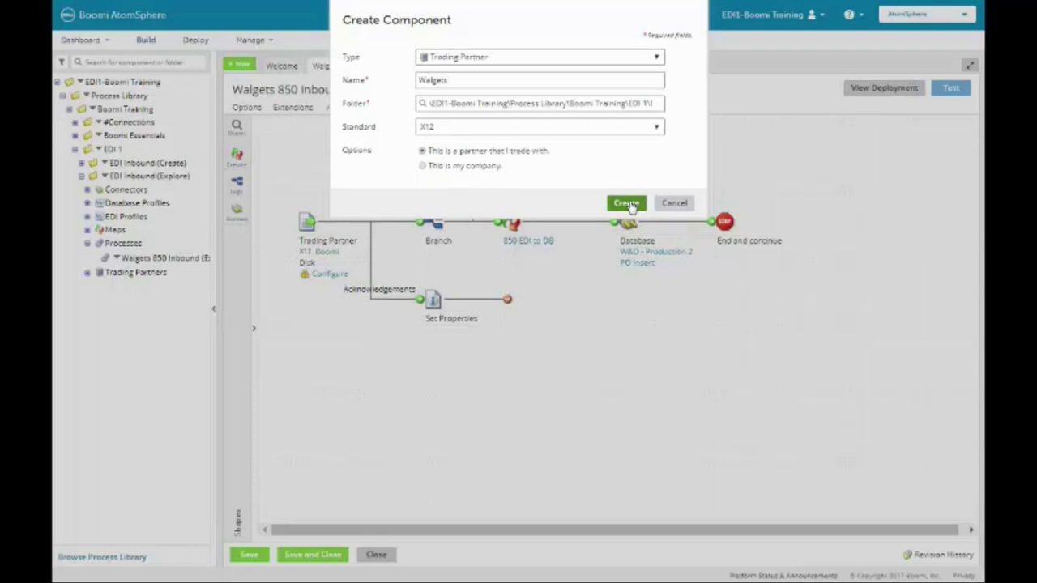
left_click(630, 204)
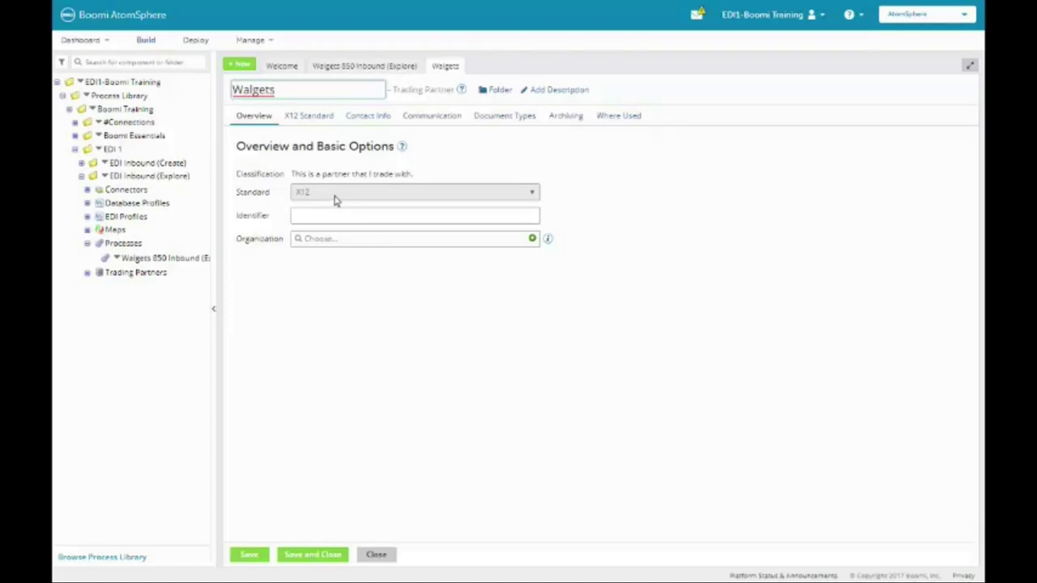
left_click(368, 211)
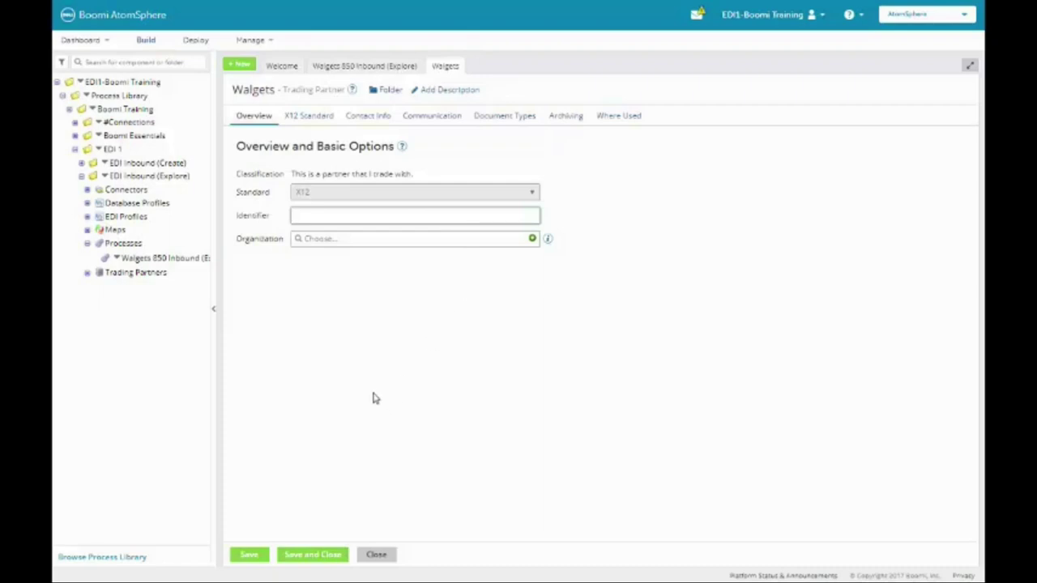
type("WALGETS")
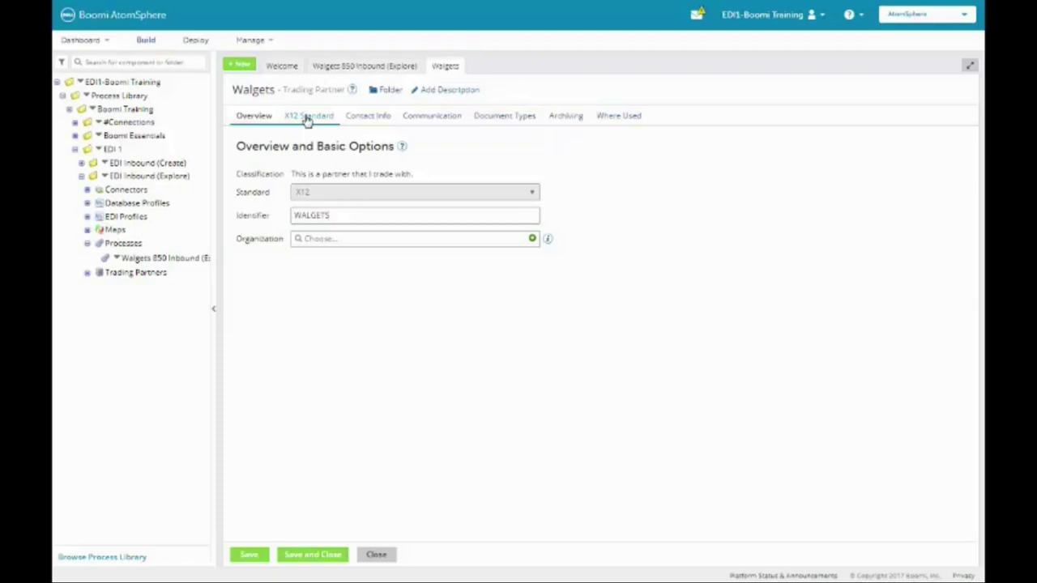
Step: Set the basic X12 options to Acknowledge Transaction Sets, Tilde segment termination and filtered functional acknowledgments, and save the partner
left_click(307, 118)
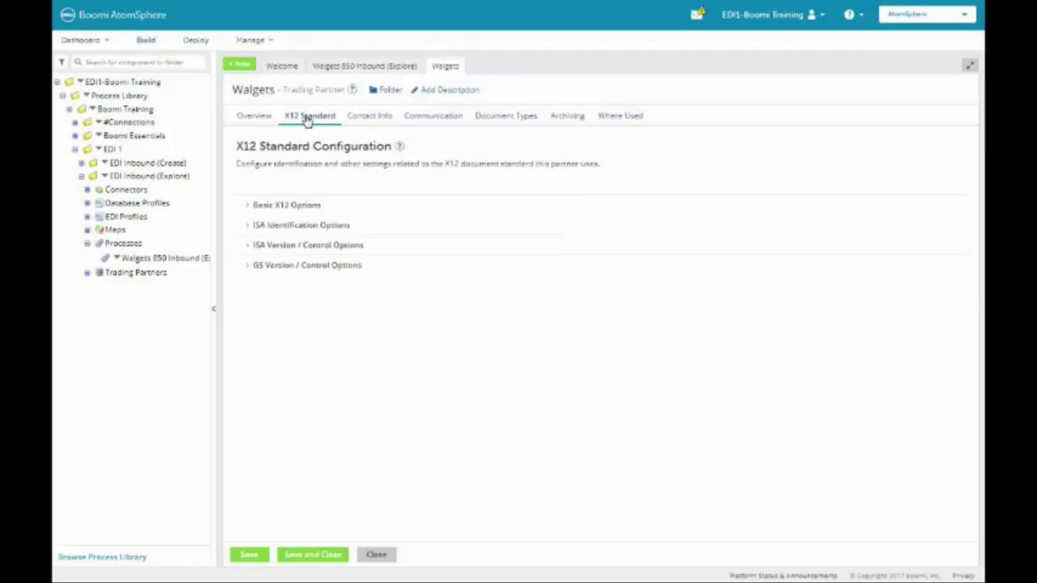
left_click(257, 207)
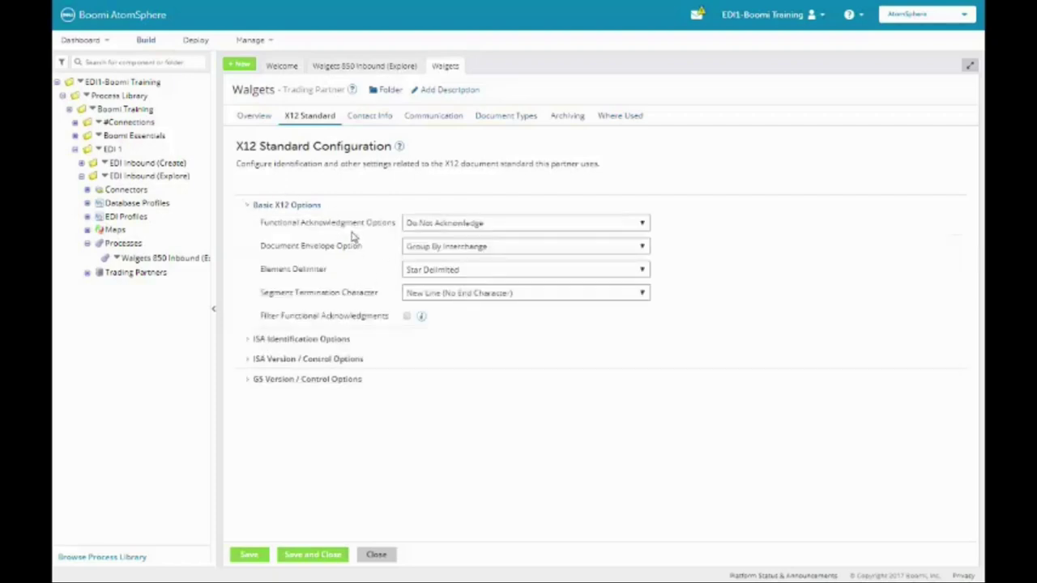
left_click(628, 230)
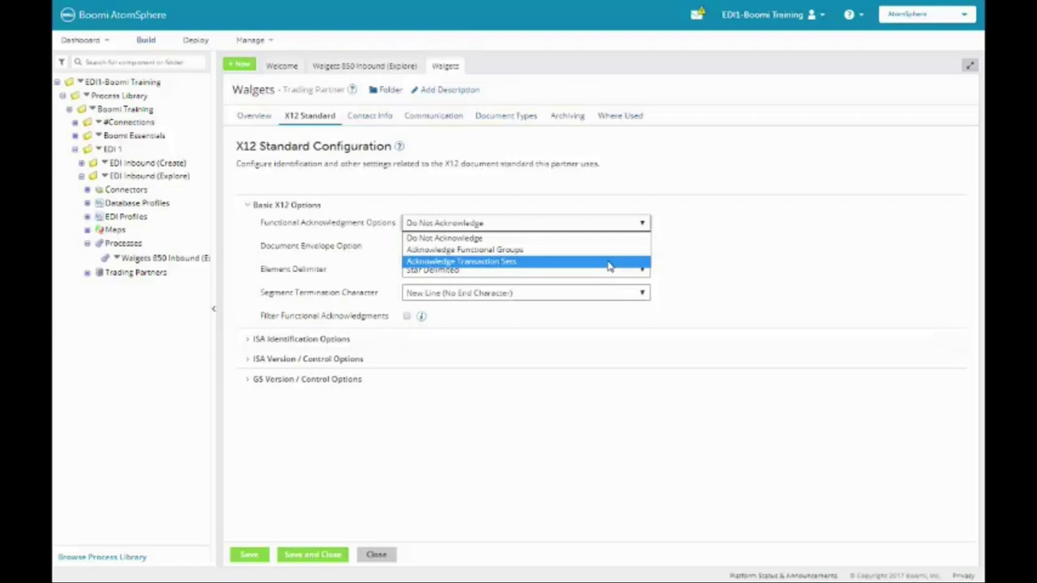
left_click(609, 261)
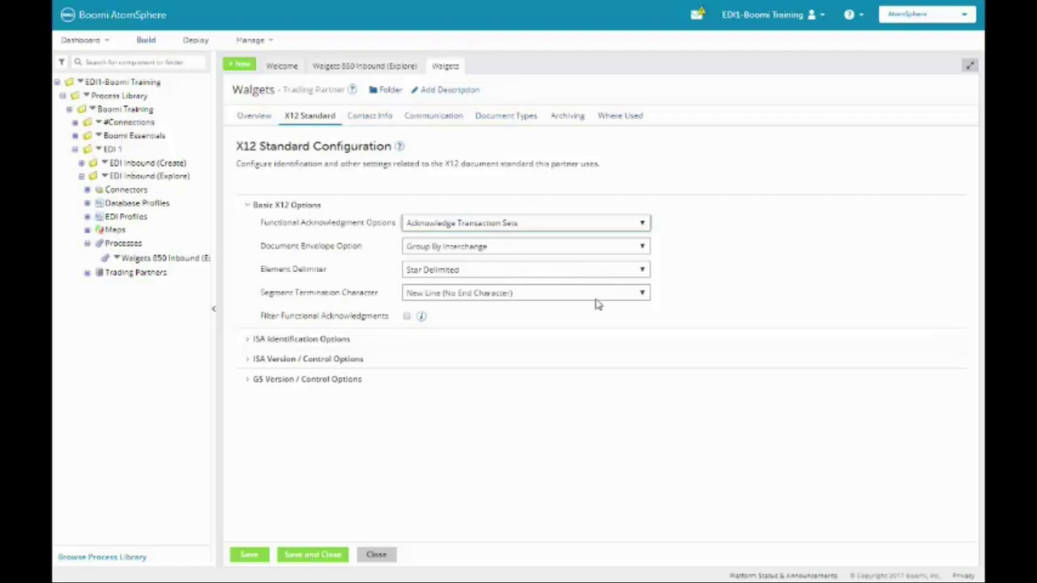
left_click(640, 293)
left_click(430, 331)
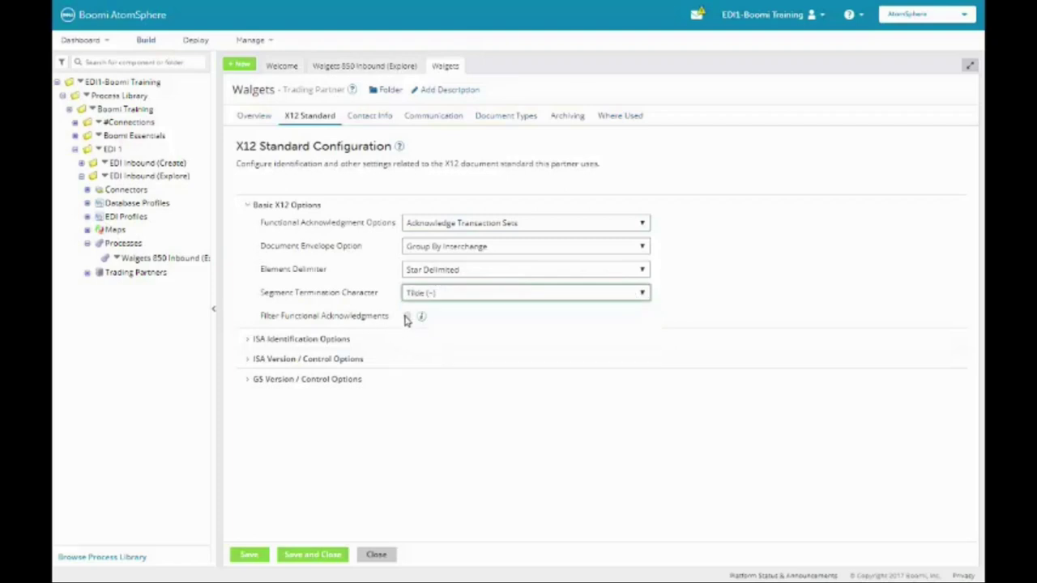
left_click(407, 317)
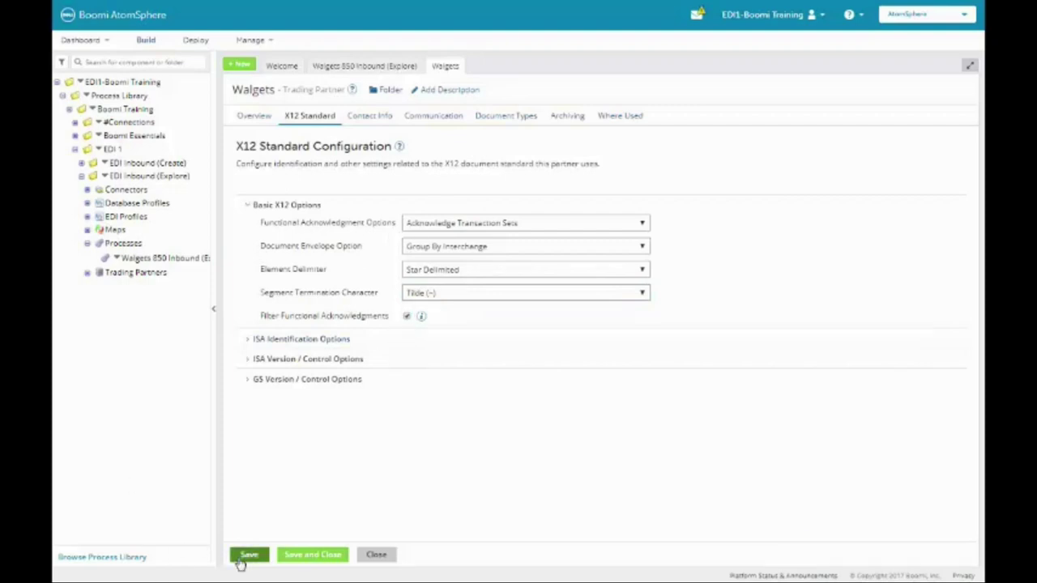
left_click(239, 560)
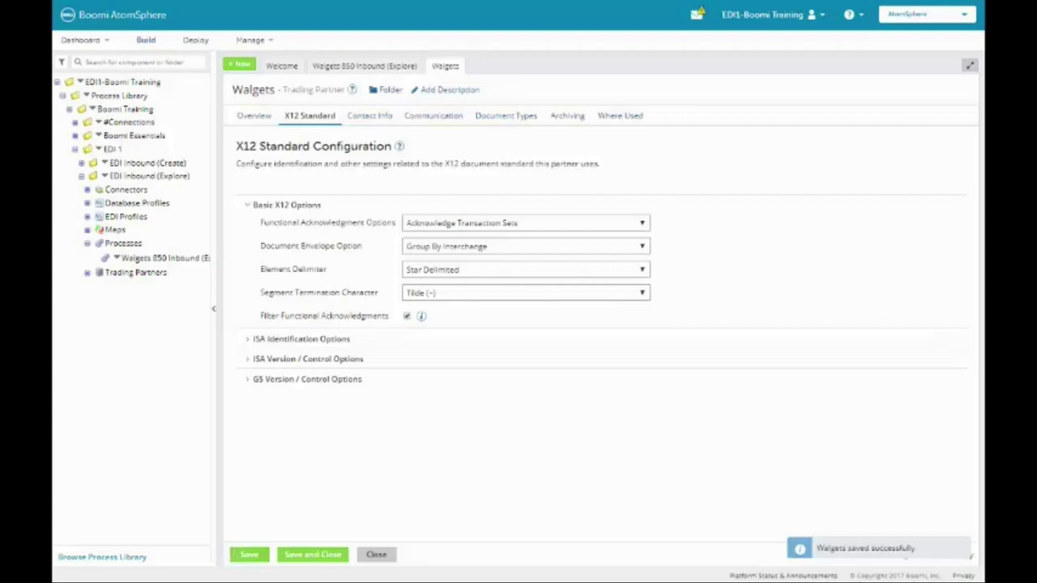
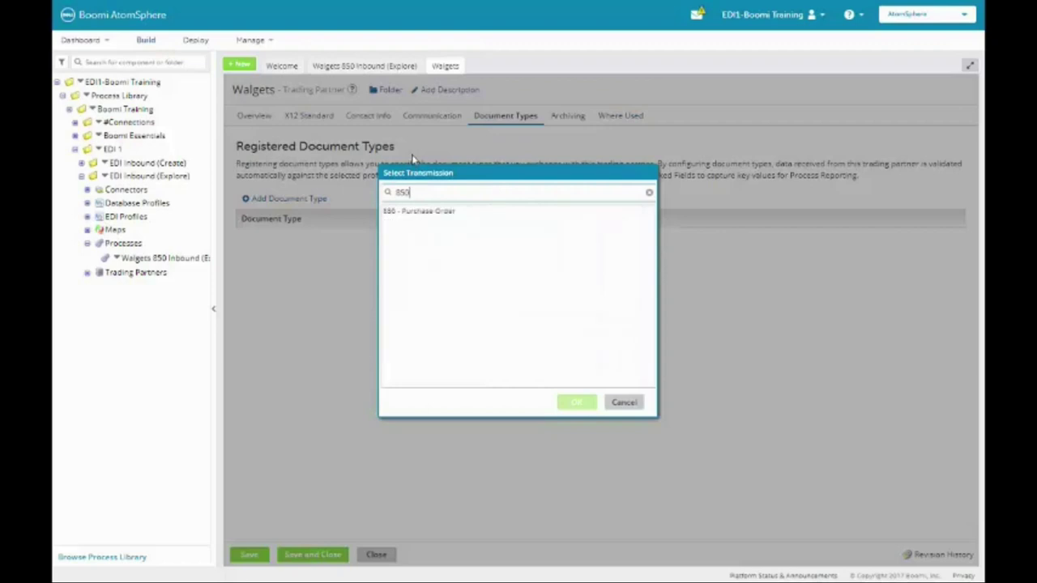
Step: Register 850 - Purchase Order as a document type for Walgets with default document options, and save the partner
left_click(408, 217)
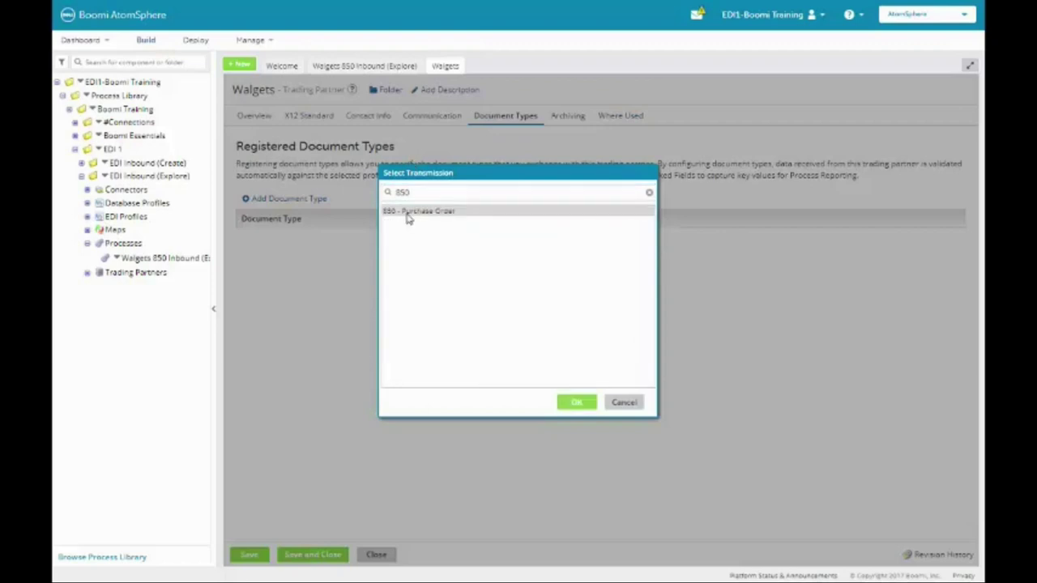
left_click(571, 405)
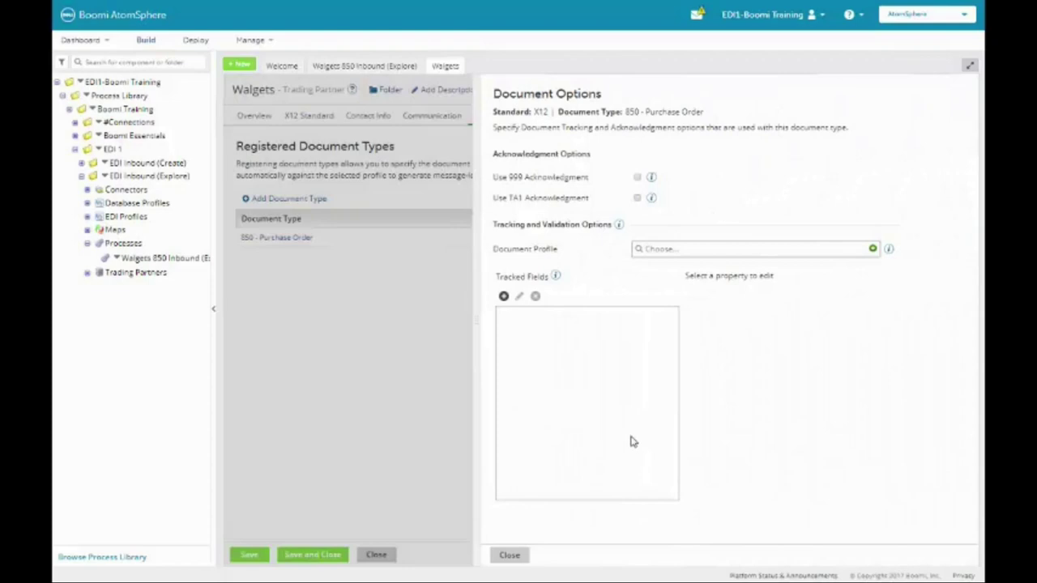
left_click(509, 556)
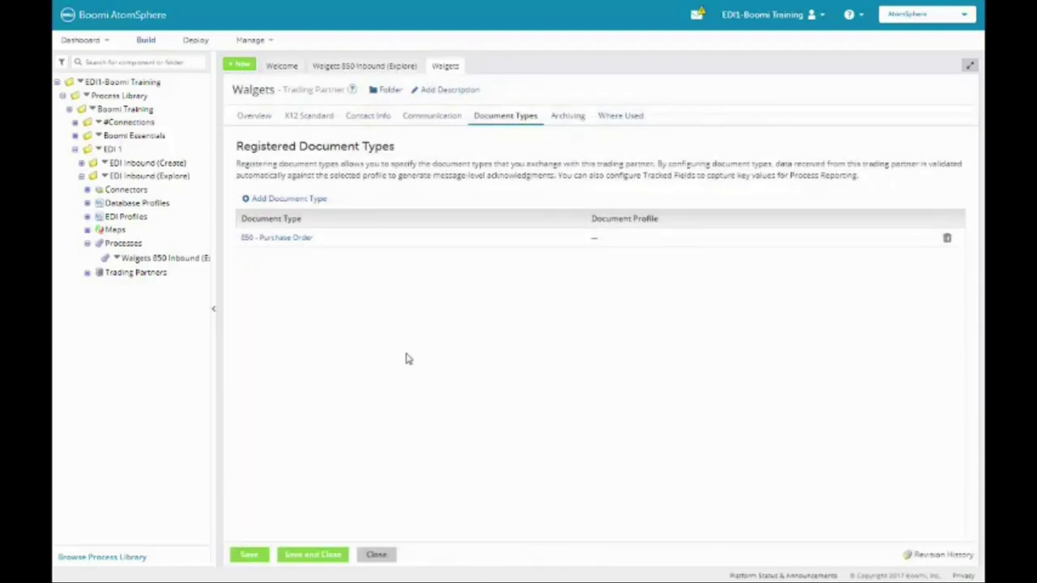
left_click(247, 556)
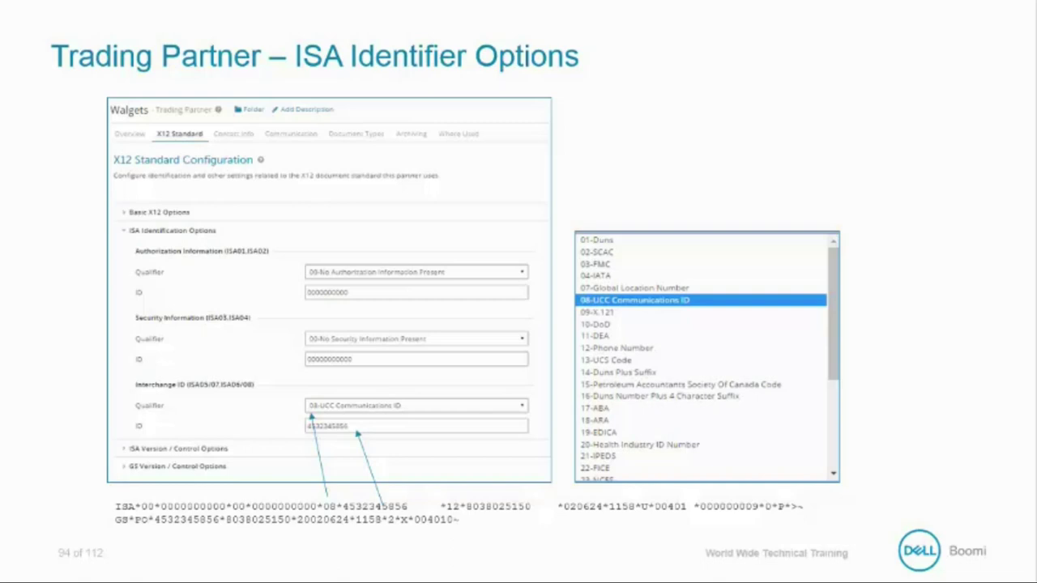
key("Right")
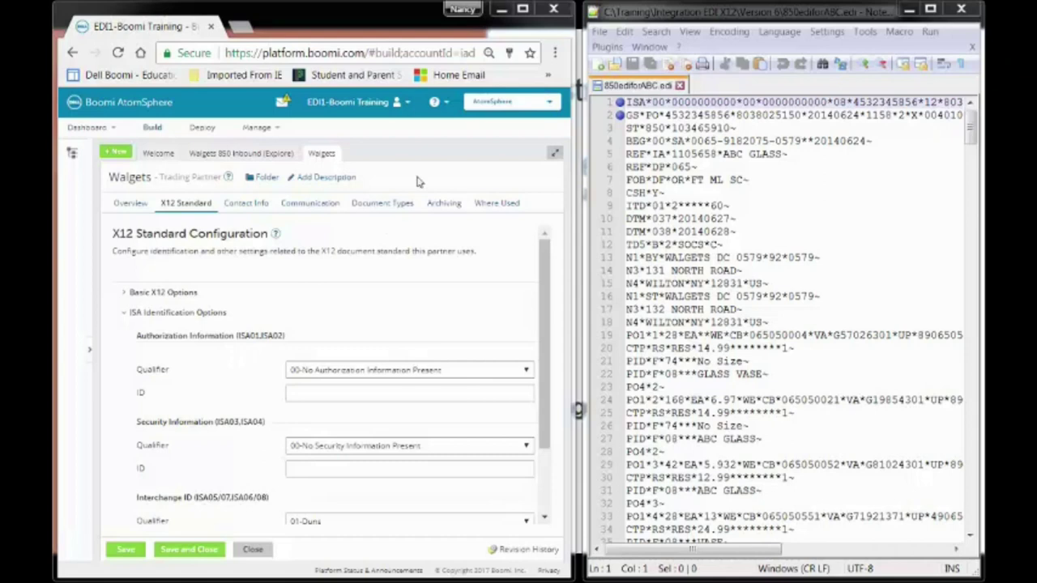
double_click(656, 102)
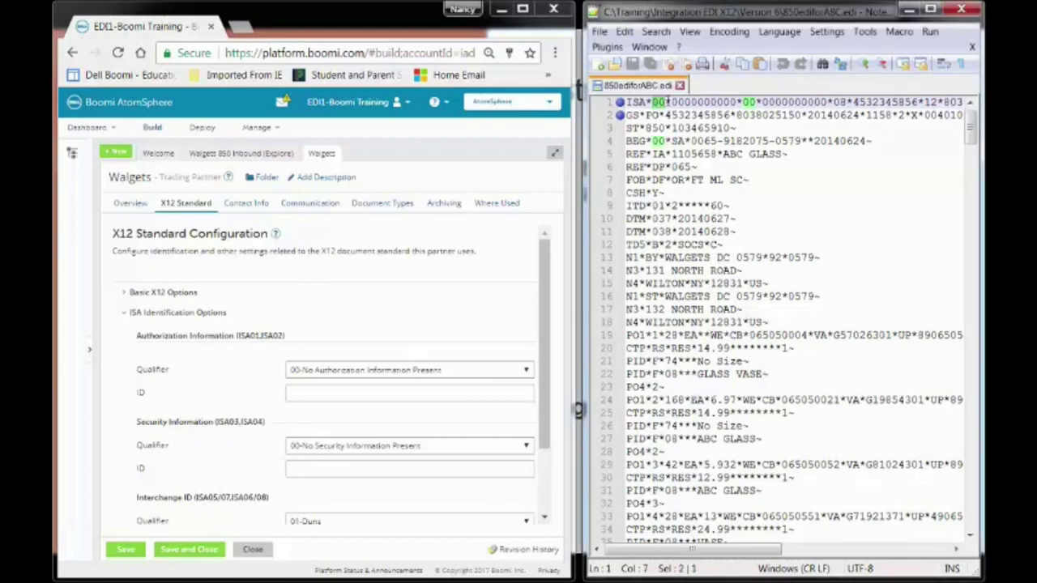
left_click_drag(671, 103, 735, 103)
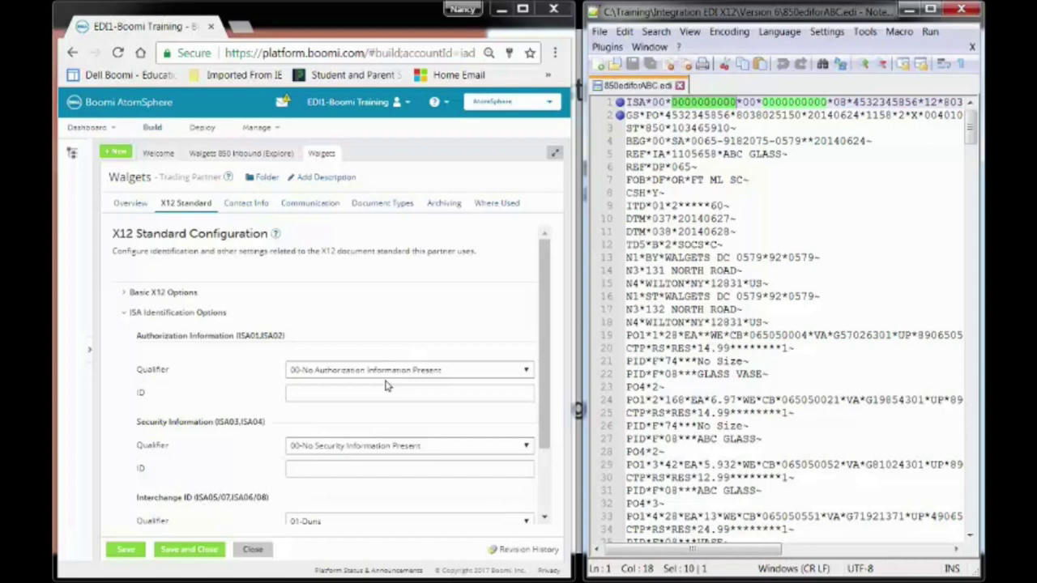
right_click(686, 113)
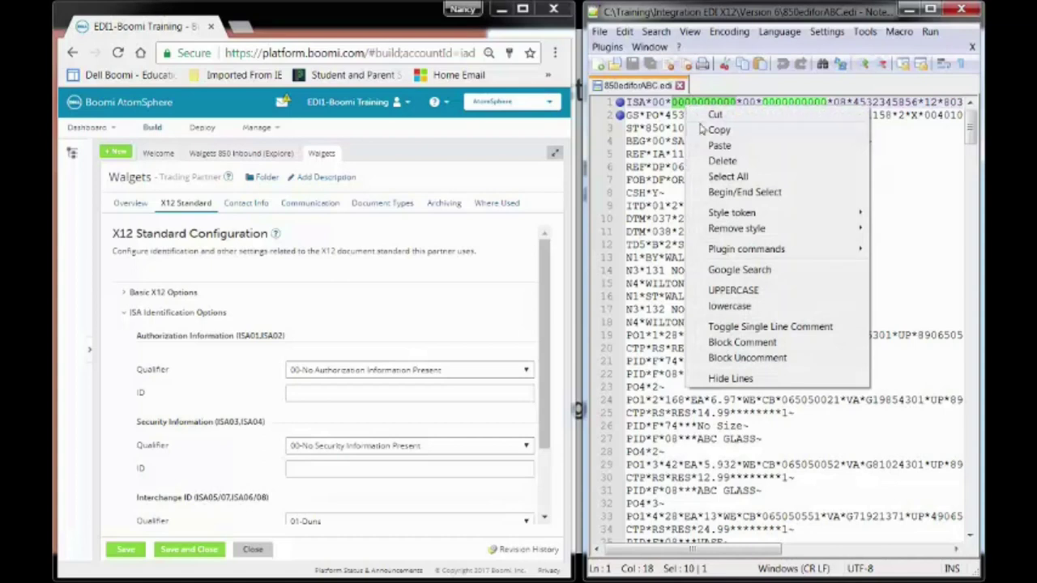
left_click(703, 129)
left_click(397, 393)
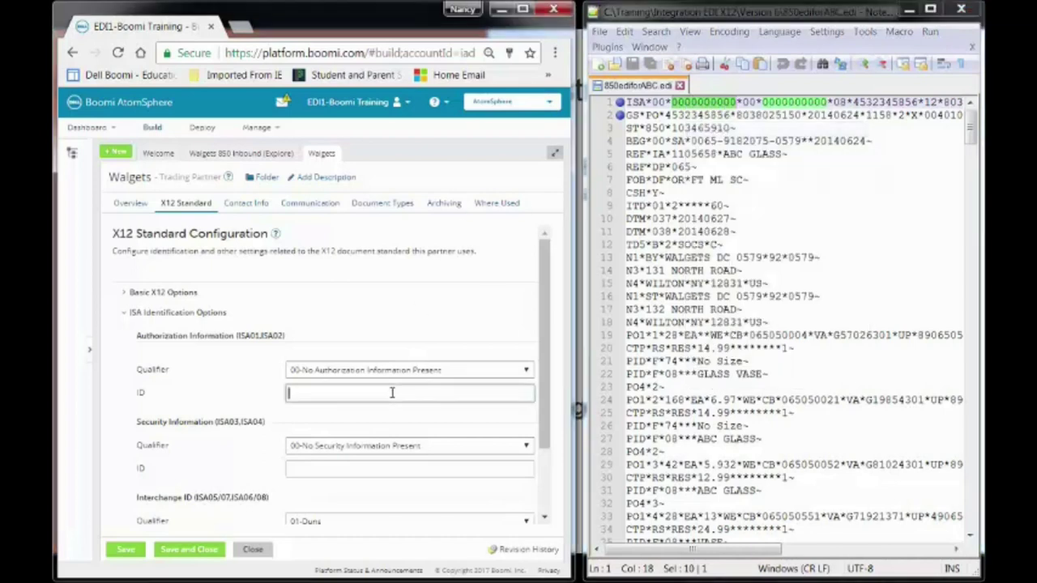
right_click(396, 394)
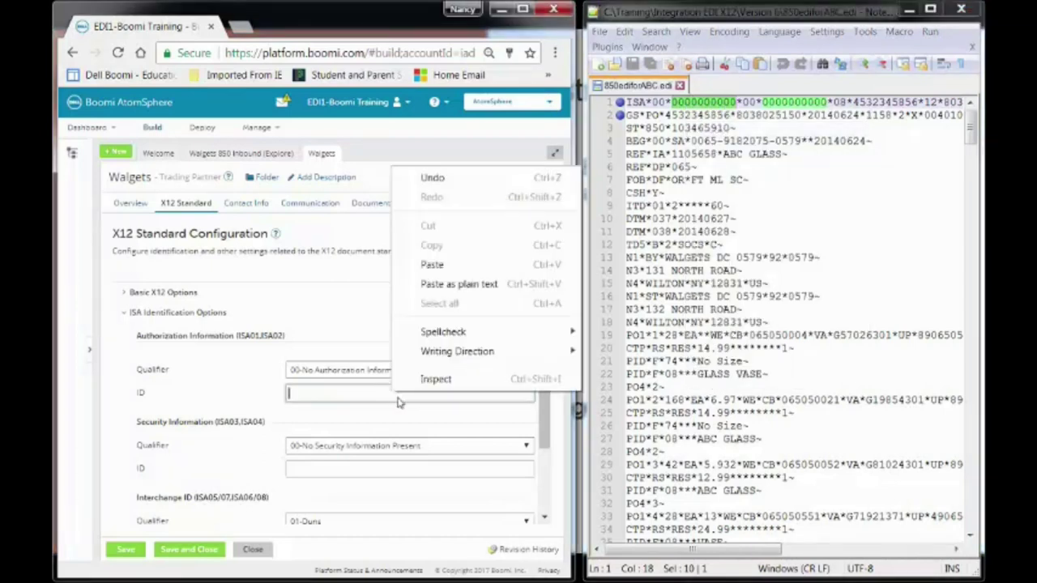
left_click(434, 266)
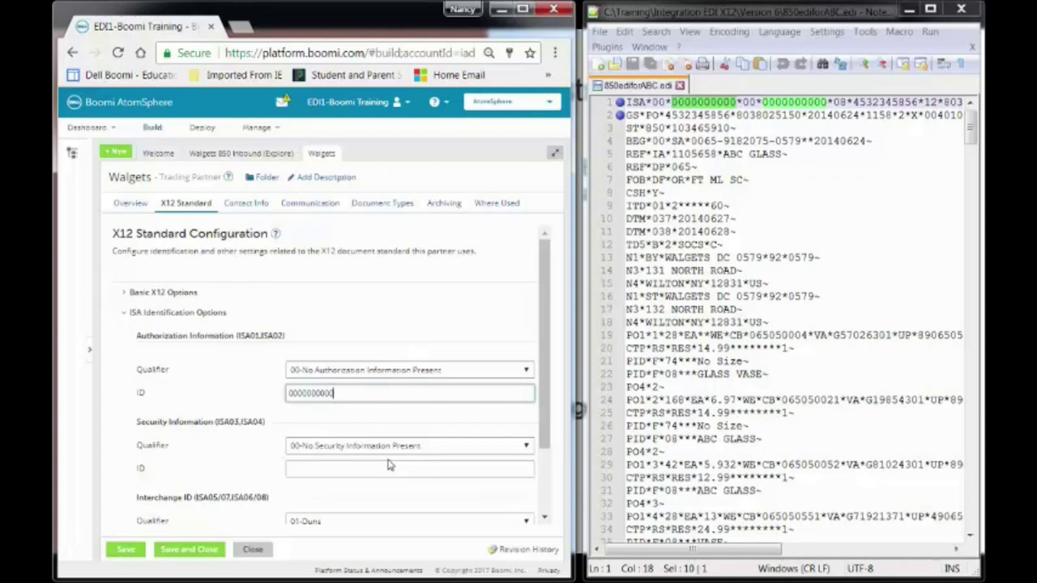
left_click(315, 470)
right_click(315, 470)
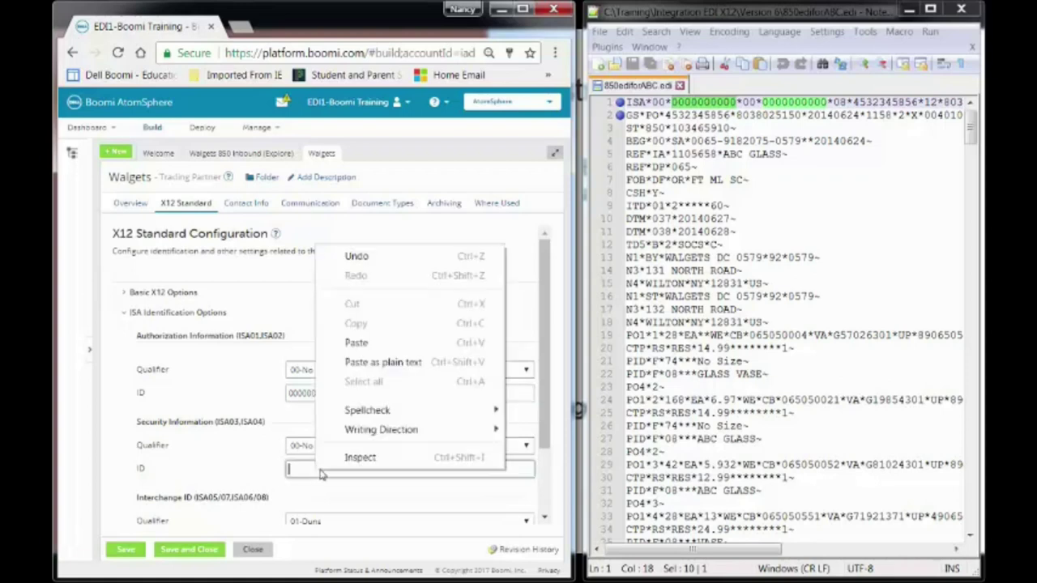
left_click(348, 346)
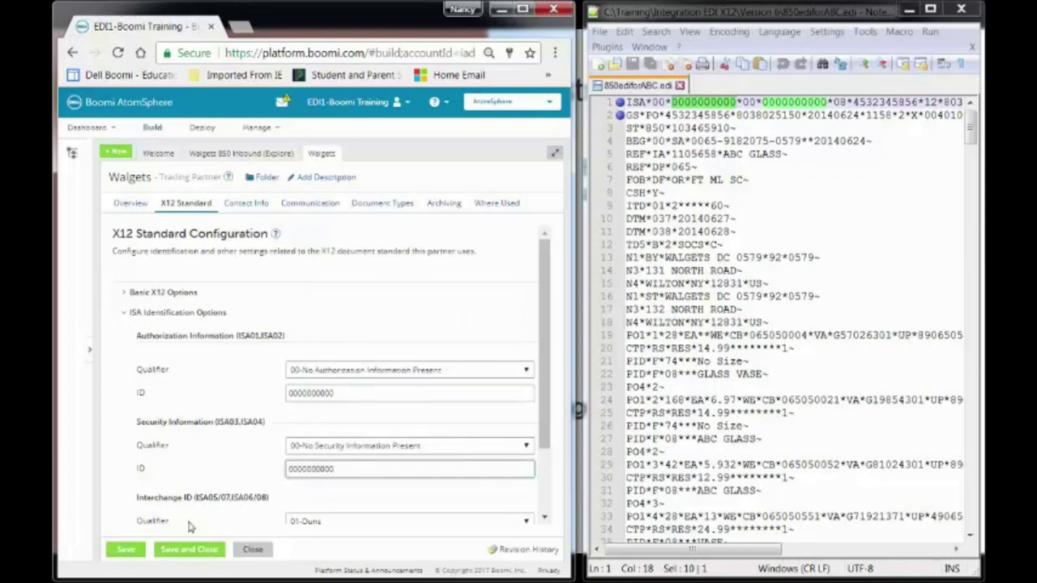
scroll(194, 515, "down", 3)
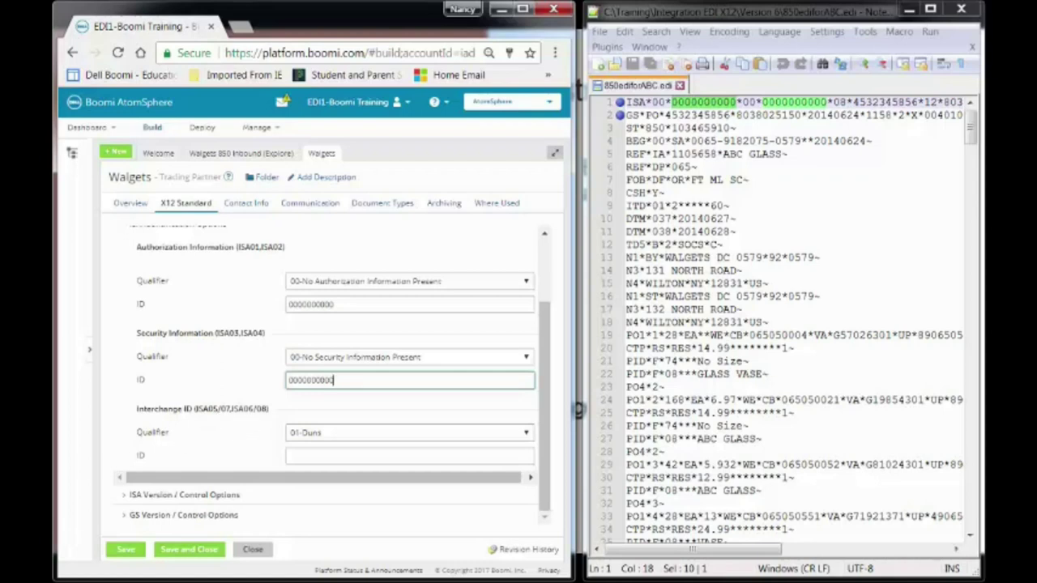
left_click(266, 407)
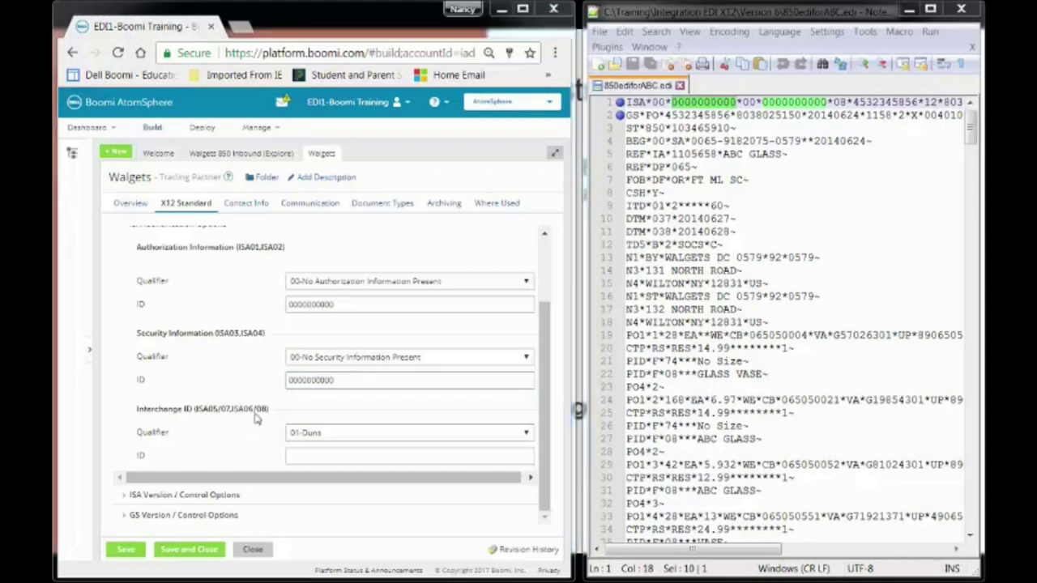
Step: Set the Interchange ID qualifier to 08-UCC Communications ID, matching the ISA05 value 08 in the EDI file
left_click(826, 102)
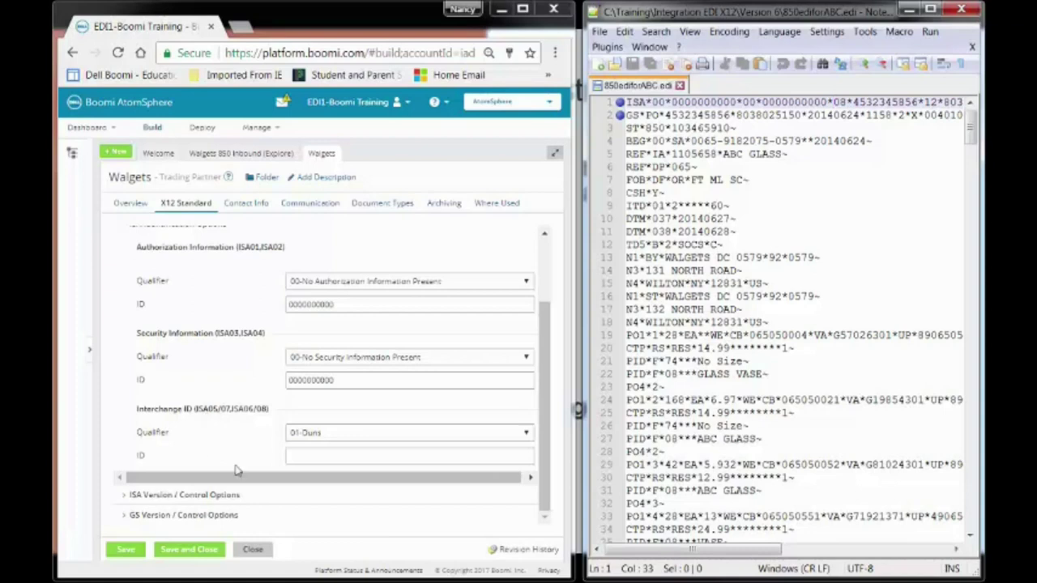
left_click_drag(834, 102, 846, 102)
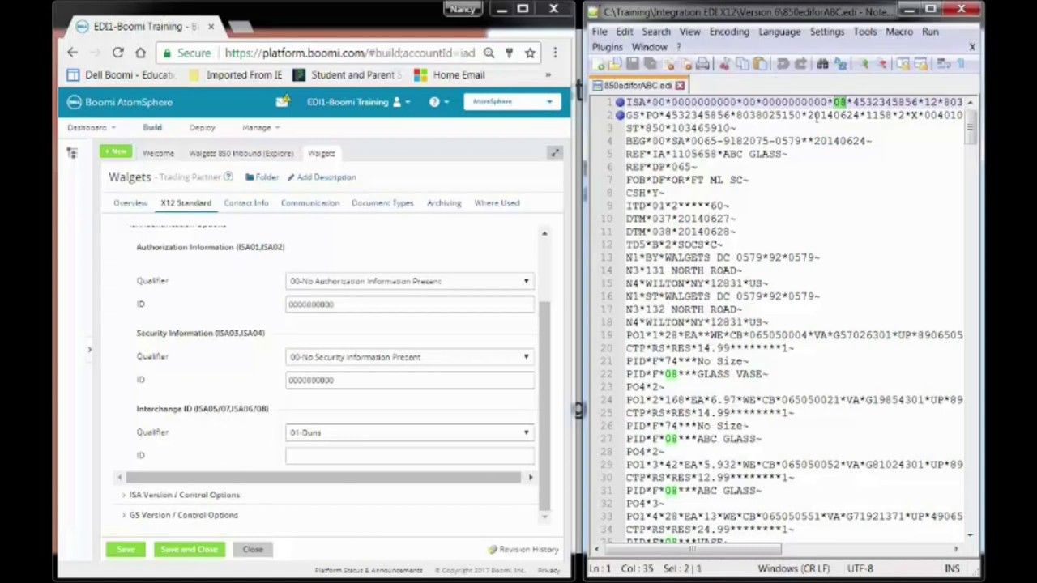
left_click(476, 437)
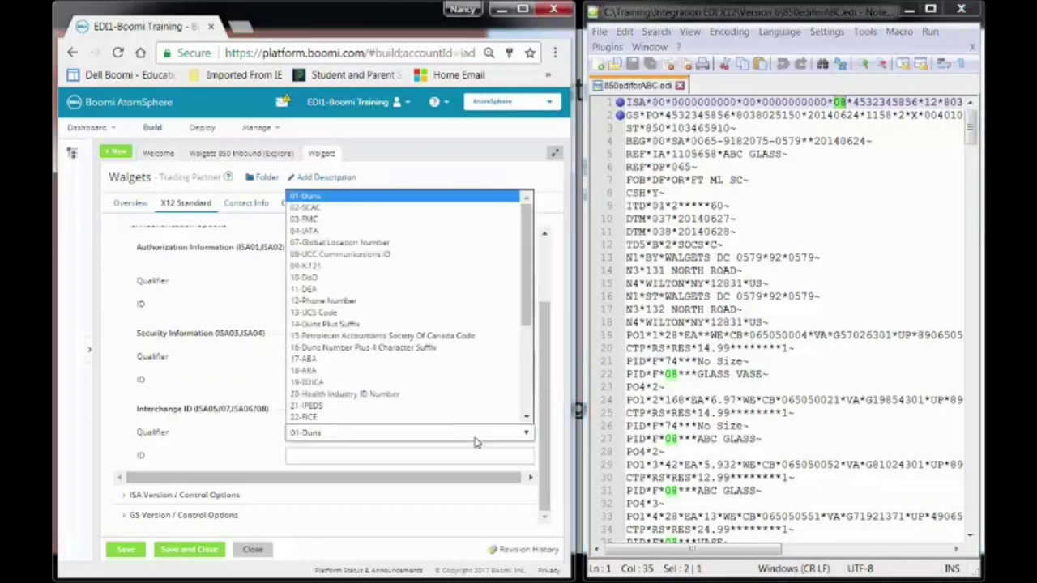
left_click(420, 255)
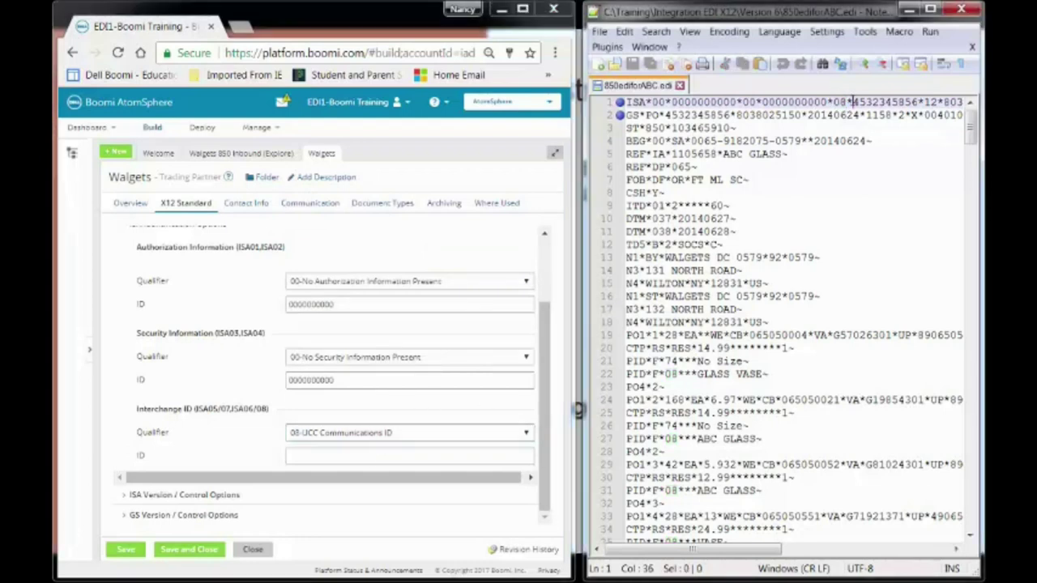
Step: Copy the ISA06 sender ID following the 08 qualifier in the EDI file's first line into the partner's Interchange ID
left_click_drag(852, 102, 918, 102)
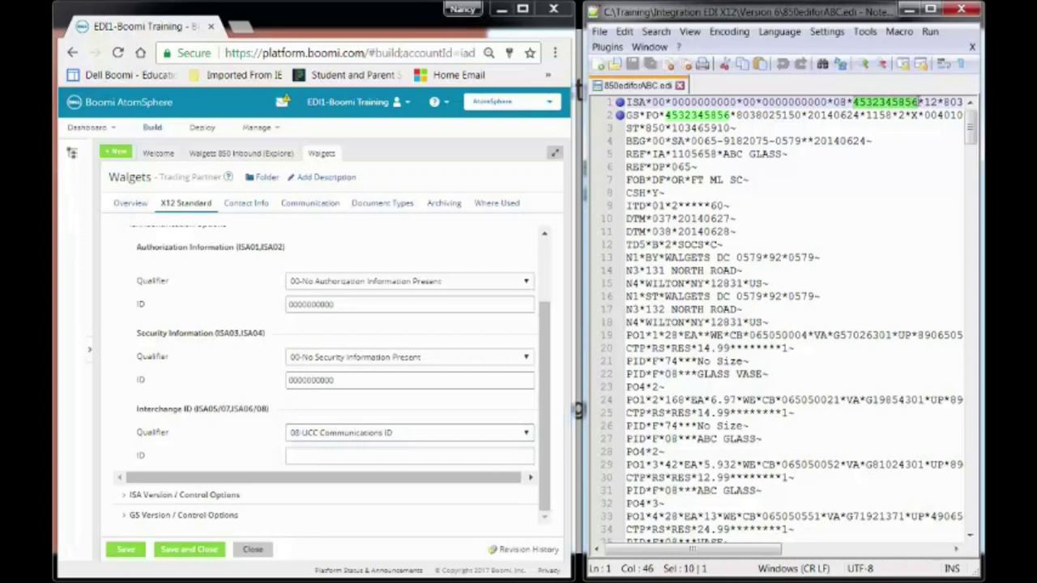
right_click(909, 105)
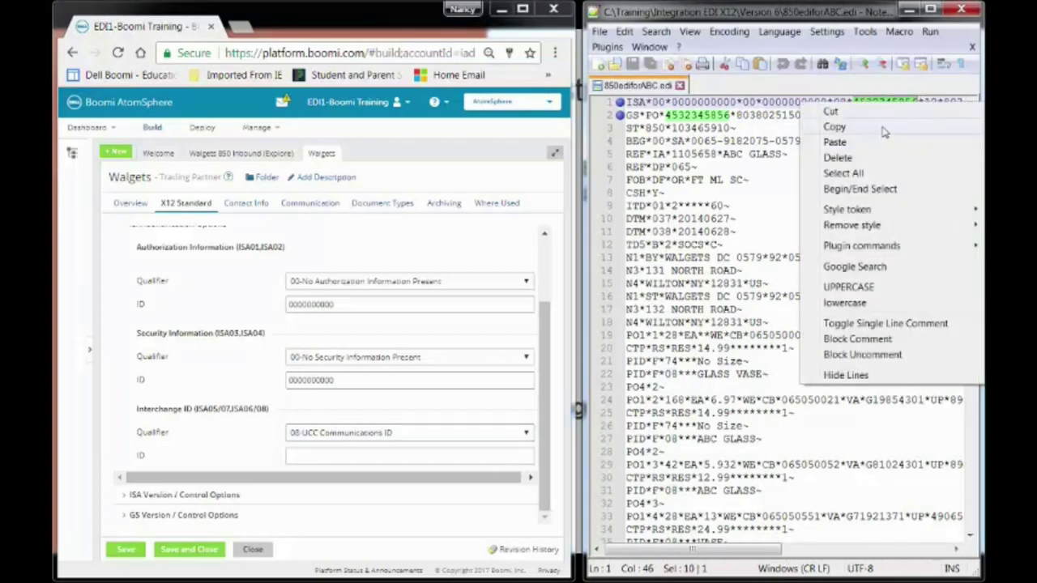
left_click(883, 130)
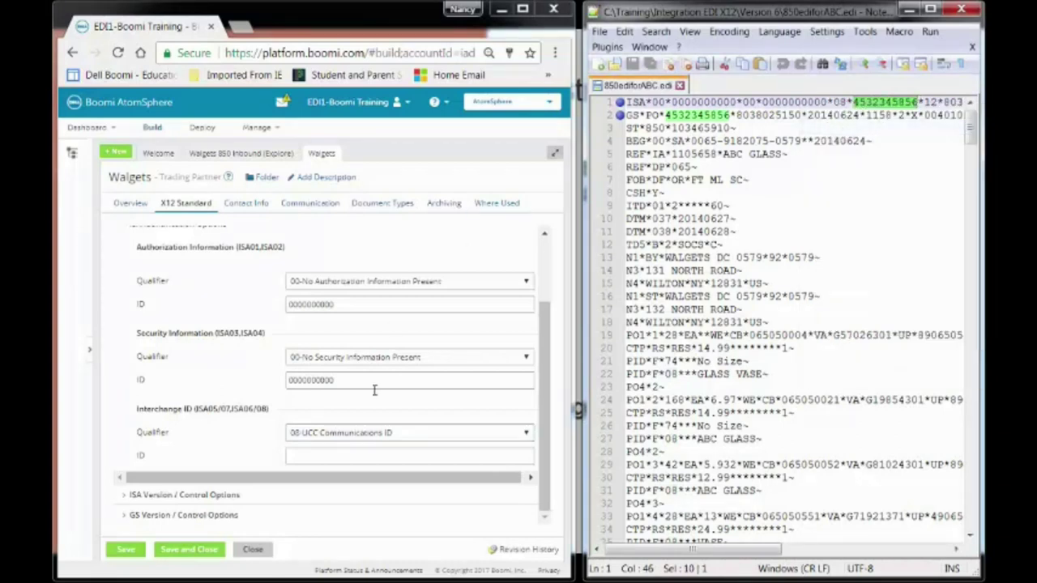
right_click(314, 458)
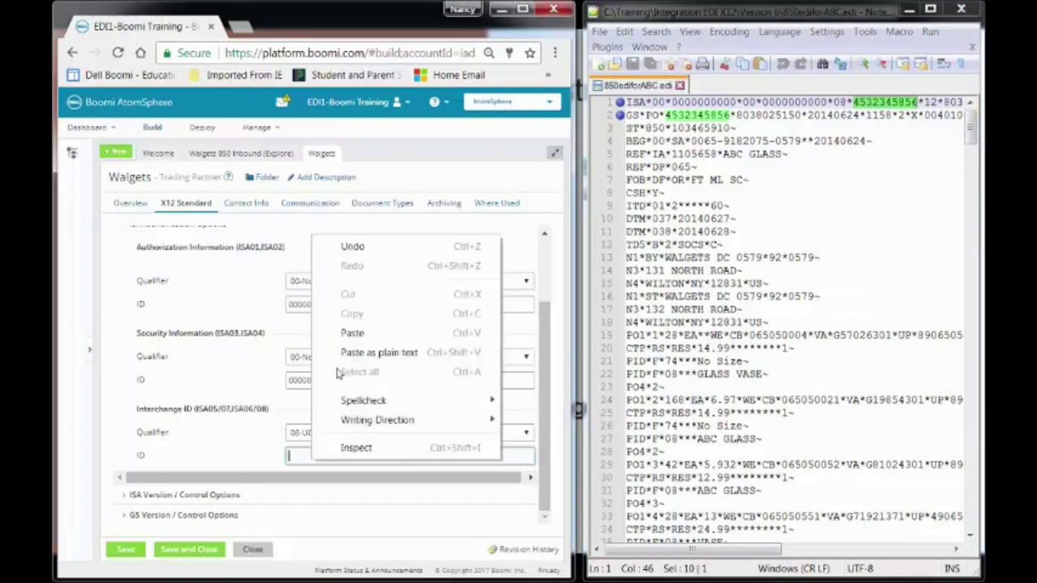
left_click(323, 332)
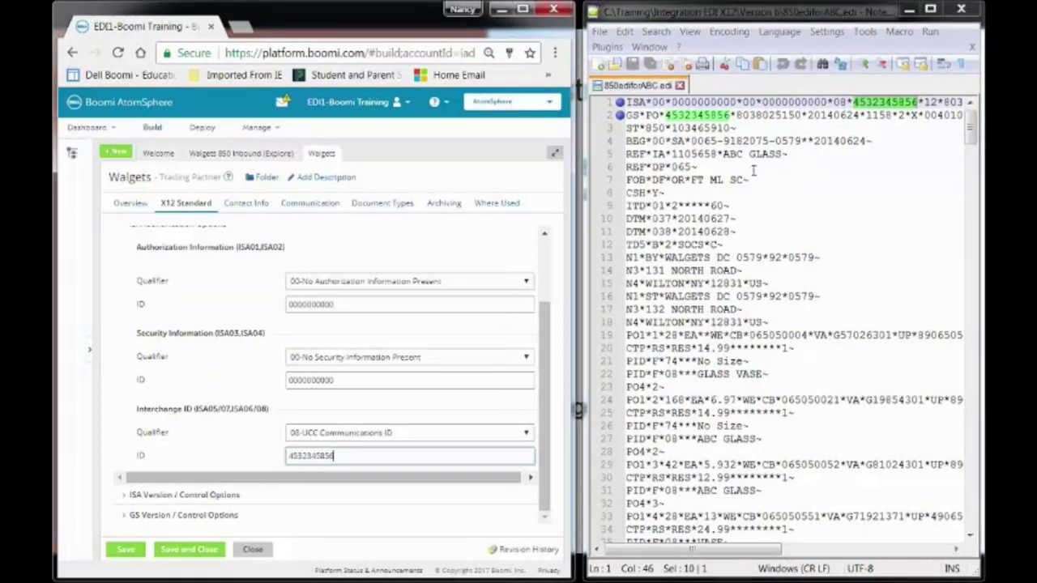
Step: In the ISA Version / Control Options, set the Interchange Standard ID (ISA11) to U as in the EDI file's first line
scroll(291, 306, "up", 2)
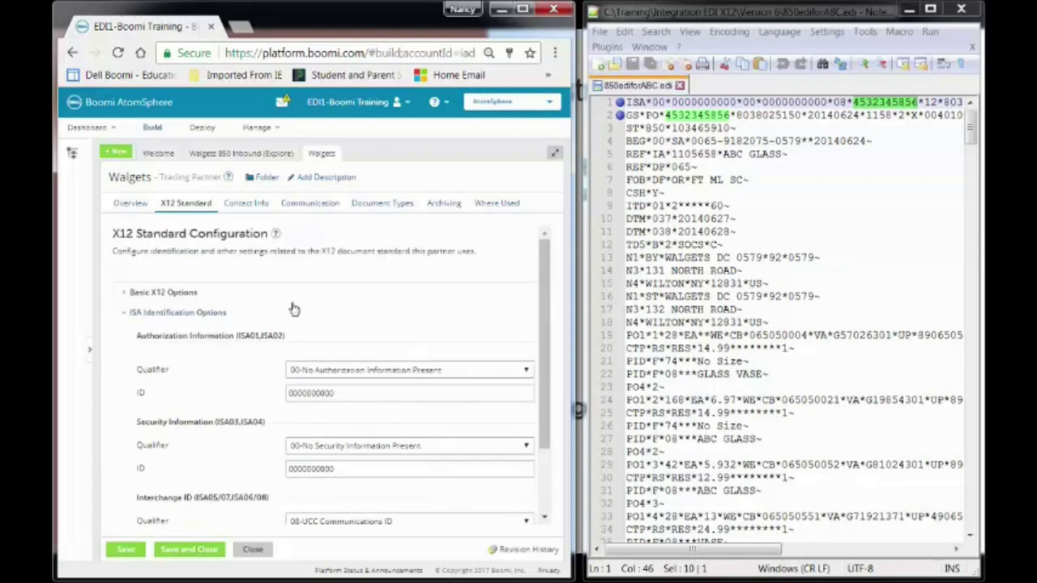
scroll(290, 308, "down", 1)
scroll(291, 312, "down", 1)
left_click(130, 313)
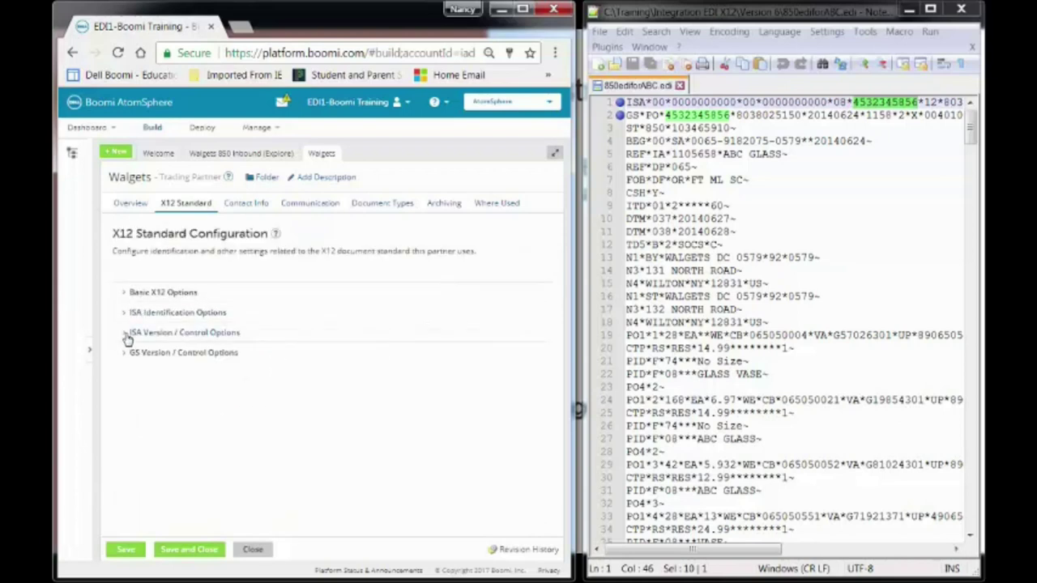
left_click(127, 333)
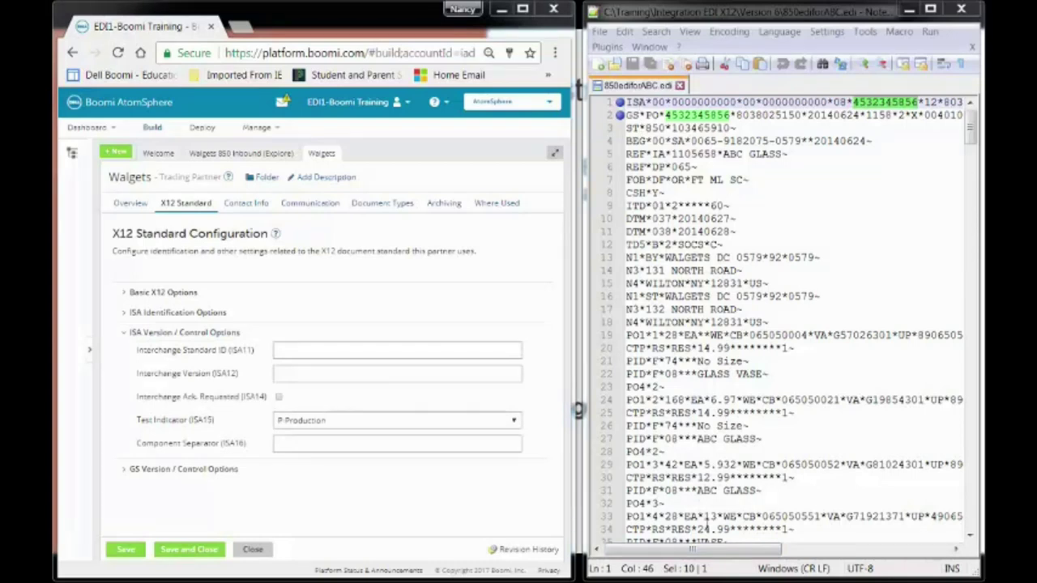
left_click_drag(725, 551, 825, 541)
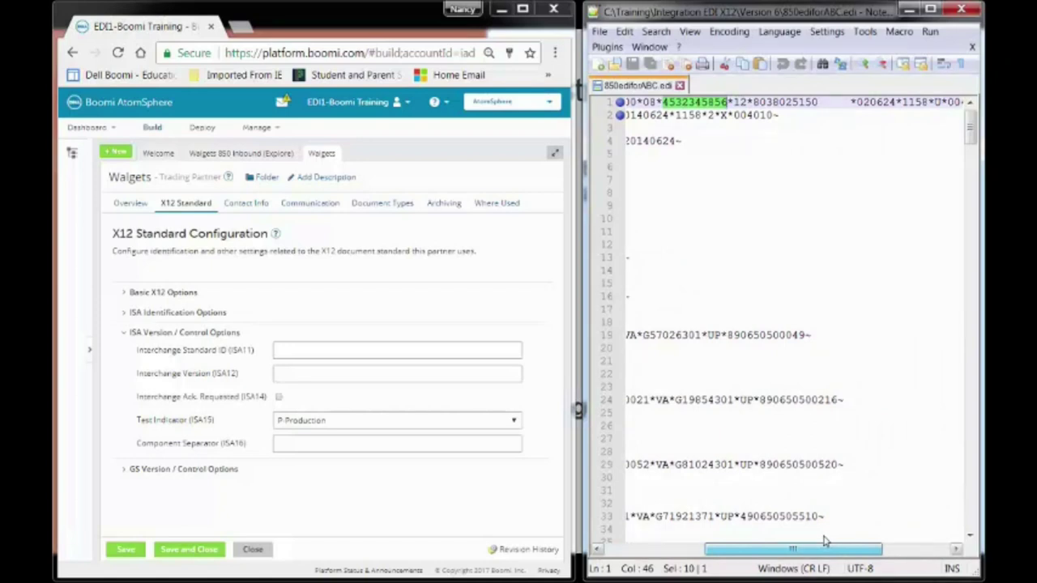
left_click_drag(824, 539, 867, 534)
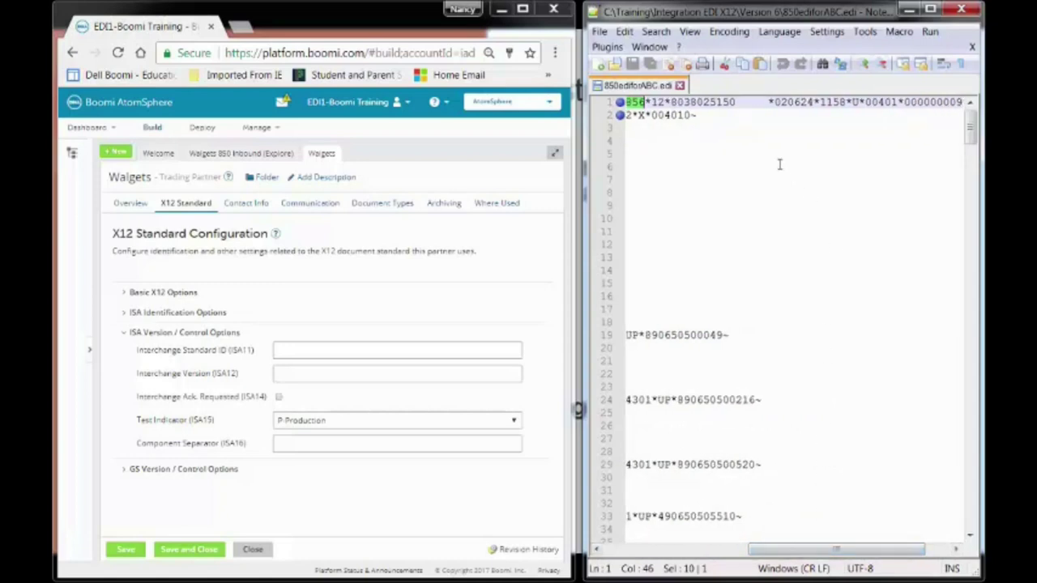
left_click(852, 102)
double_click(854, 102)
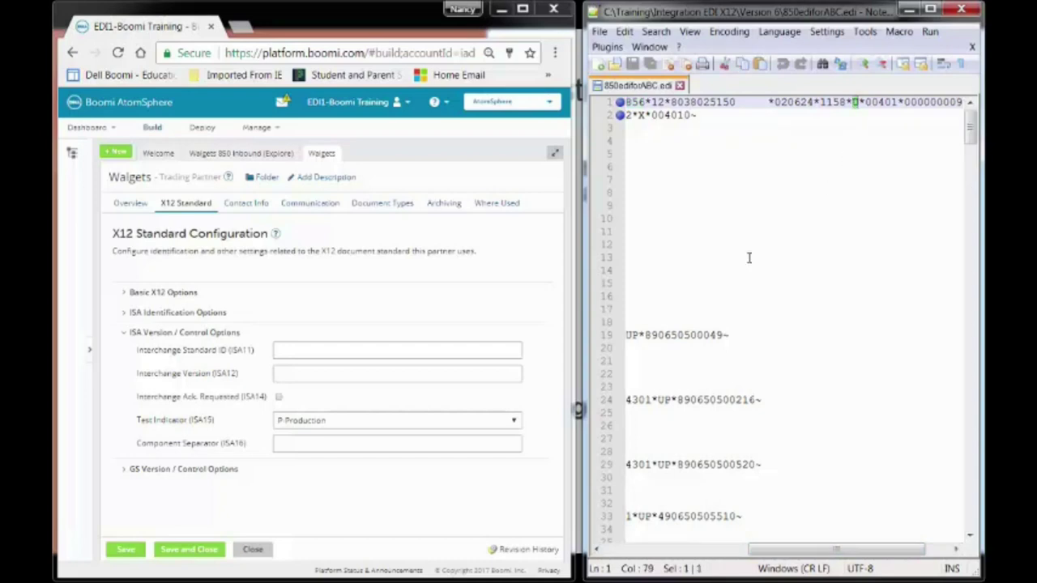
left_click(390, 349)
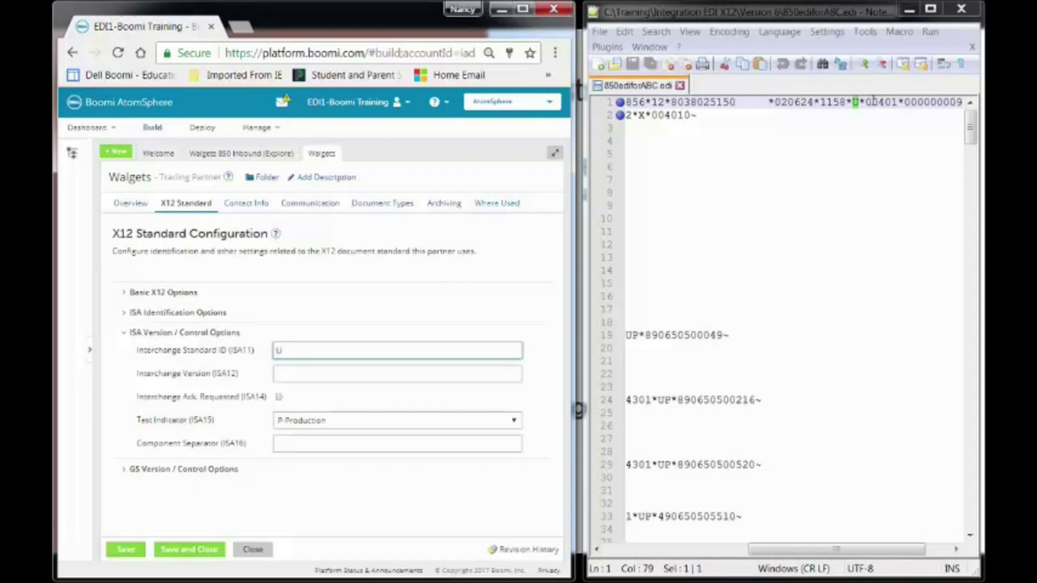
Step: Copy the ISA12 value 00401 from the EDI file's first line into the Interchange Version
left_click_drag(865, 102, 897, 102)
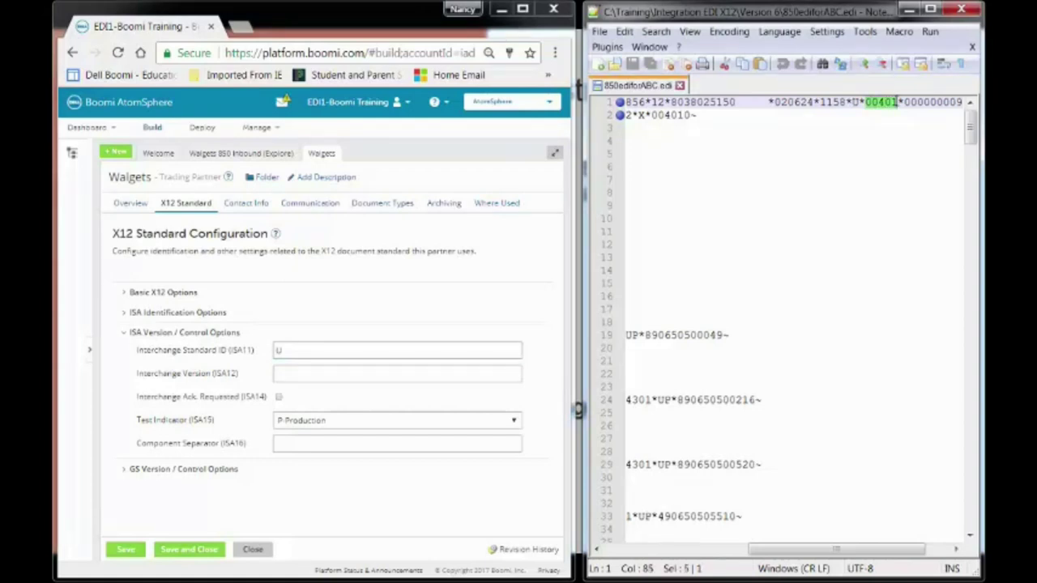
right_click(891, 104)
left_click(834, 125)
right_click(343, 373)
left_click(377, 242)
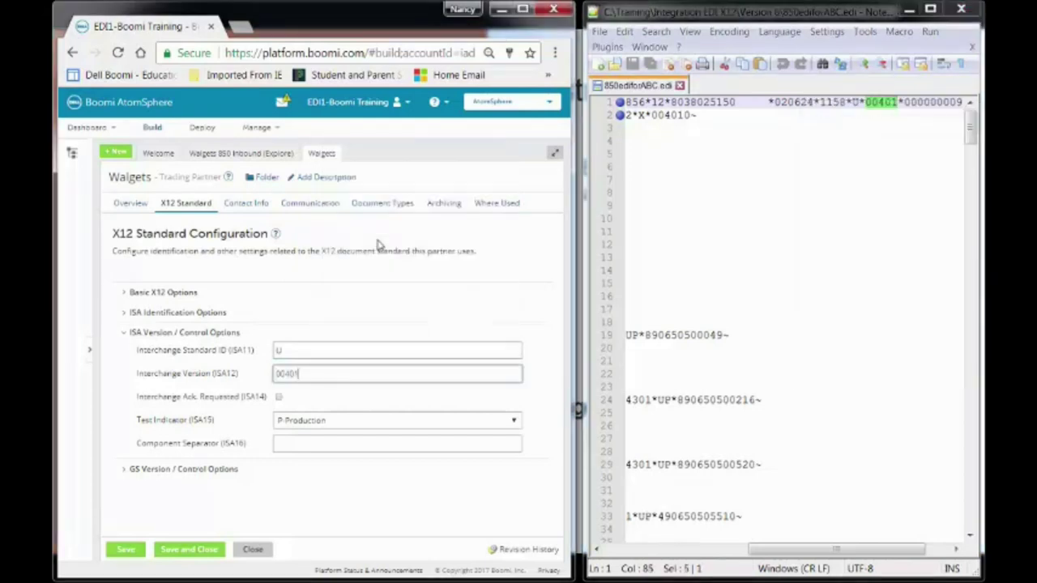
Step: Keep the Test Indicator (ISA15) at P-Production and enter > as the Component Separator (ISA16)
left_click(485, 475)
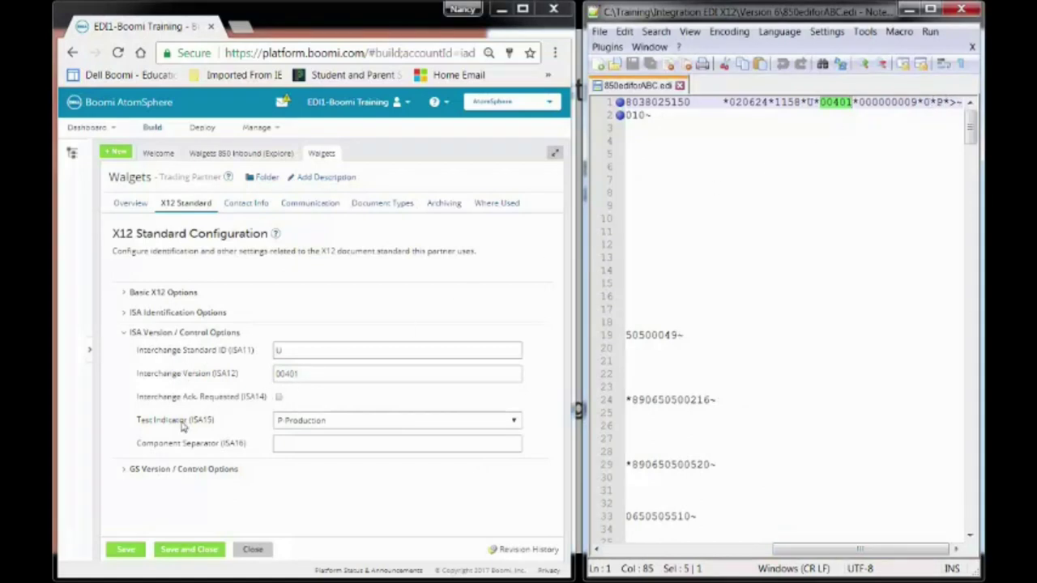
left_click(515, 421)
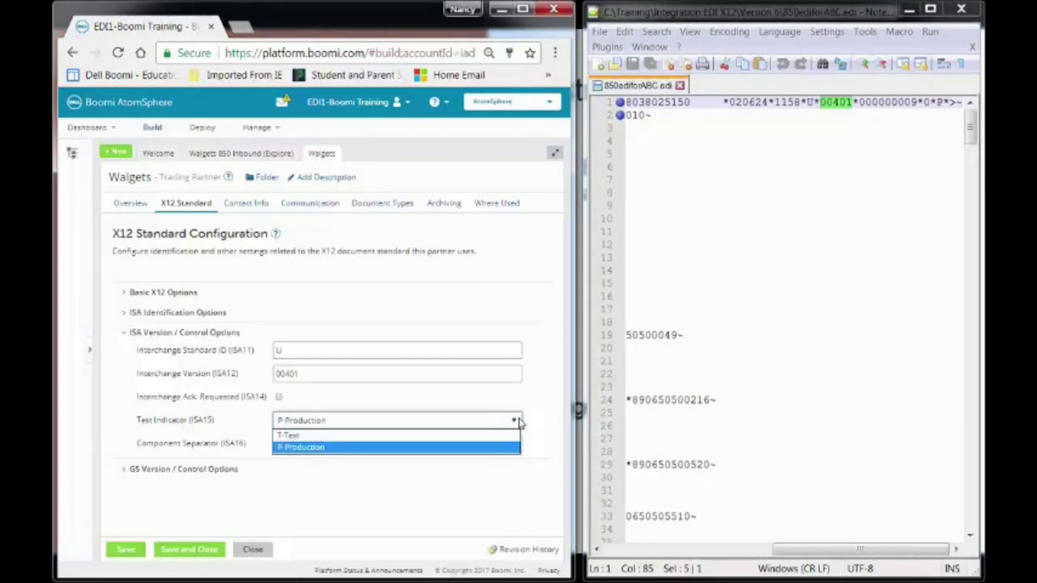
left_click(519, 421)
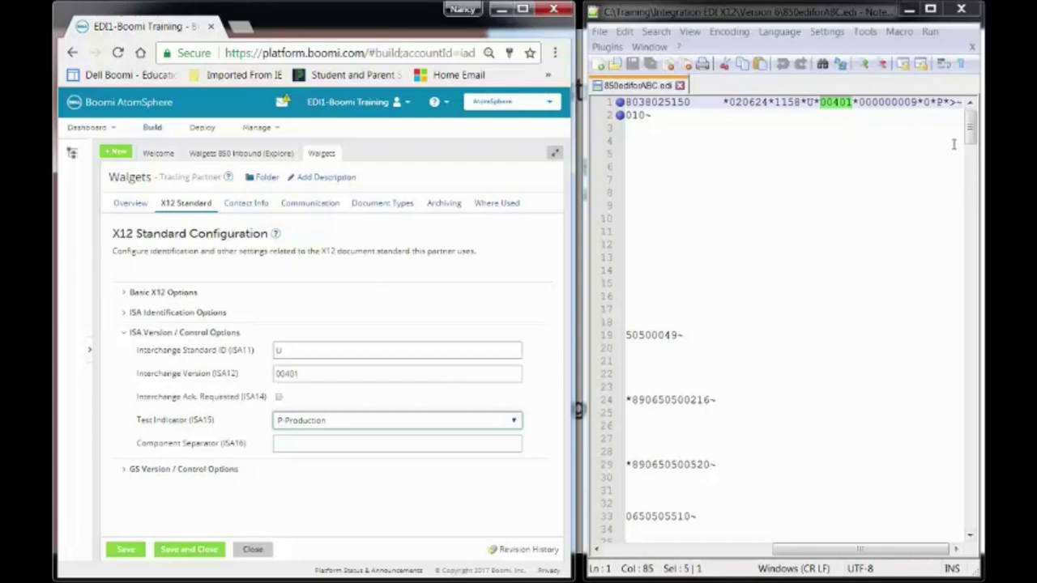
left_click(361, 442)
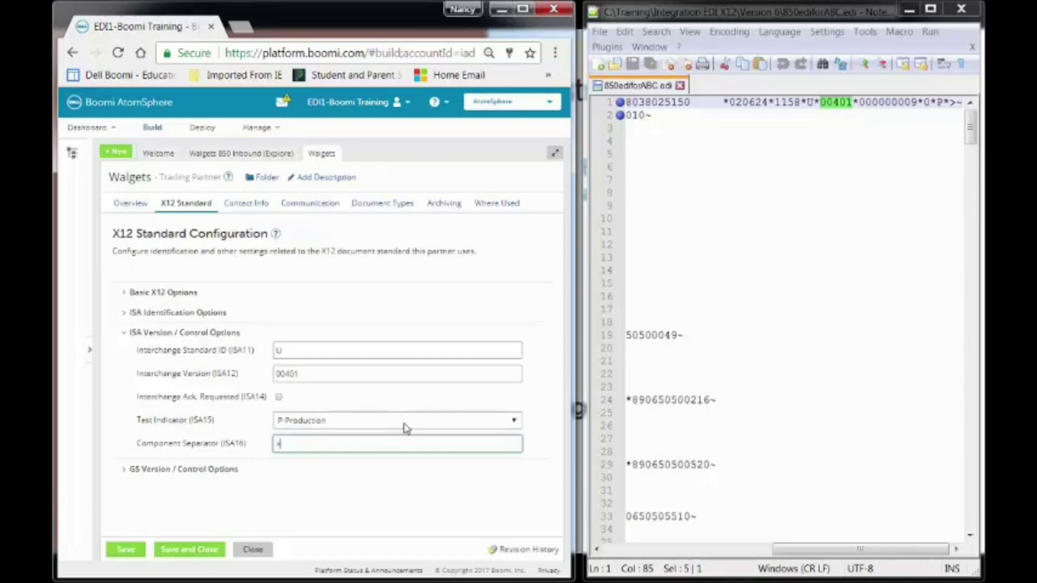
Step: In the GS Version / Control Options, fill the Application Code with the GS02 sender code copied from the EDI file's second line
left_click(128, 335)
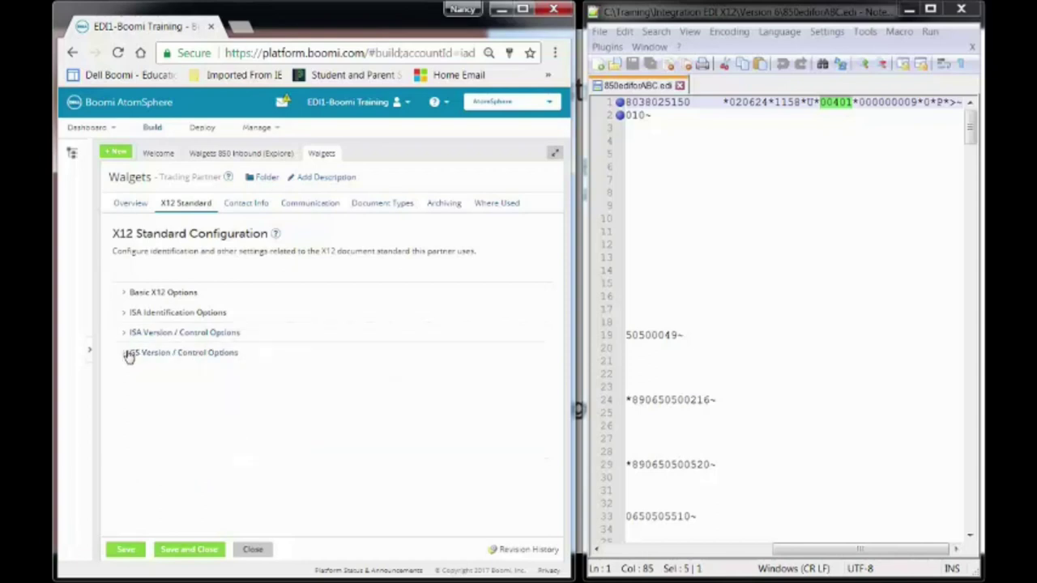
left_click(128, 356)
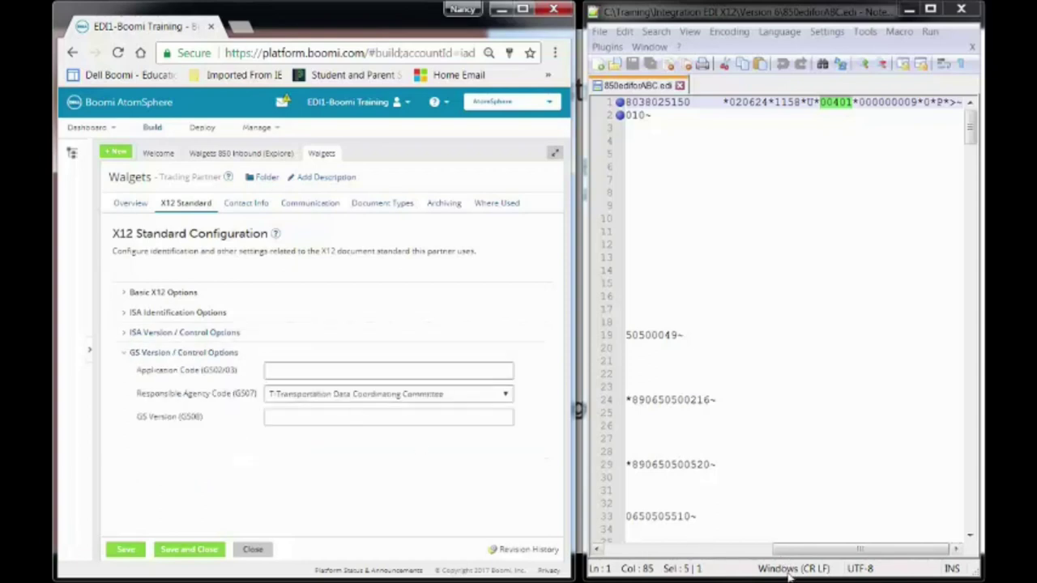
left_click_drag(842, 550, 664, 552)
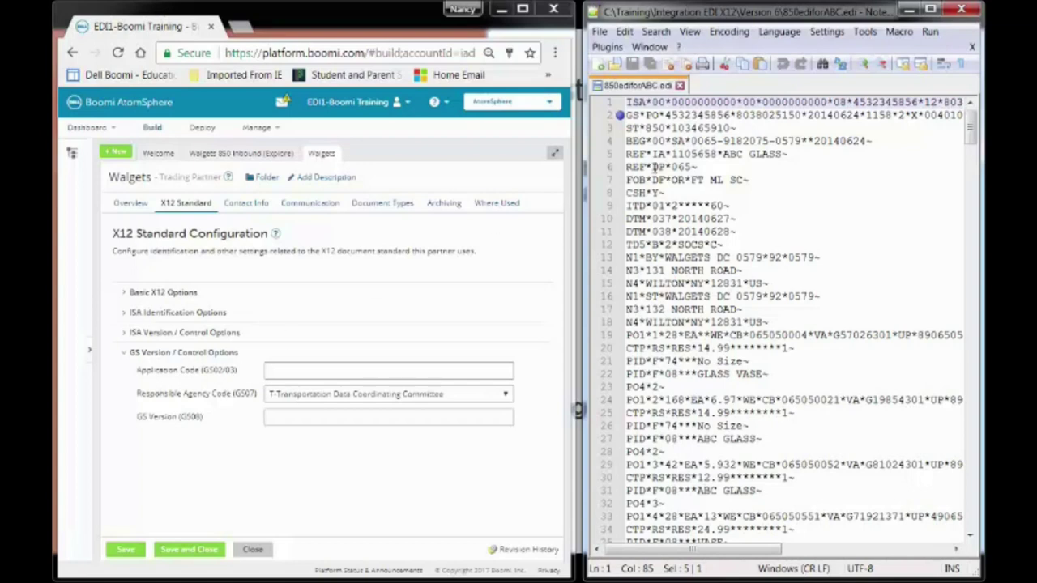
left_click_drag(666, 115, 732, 115)
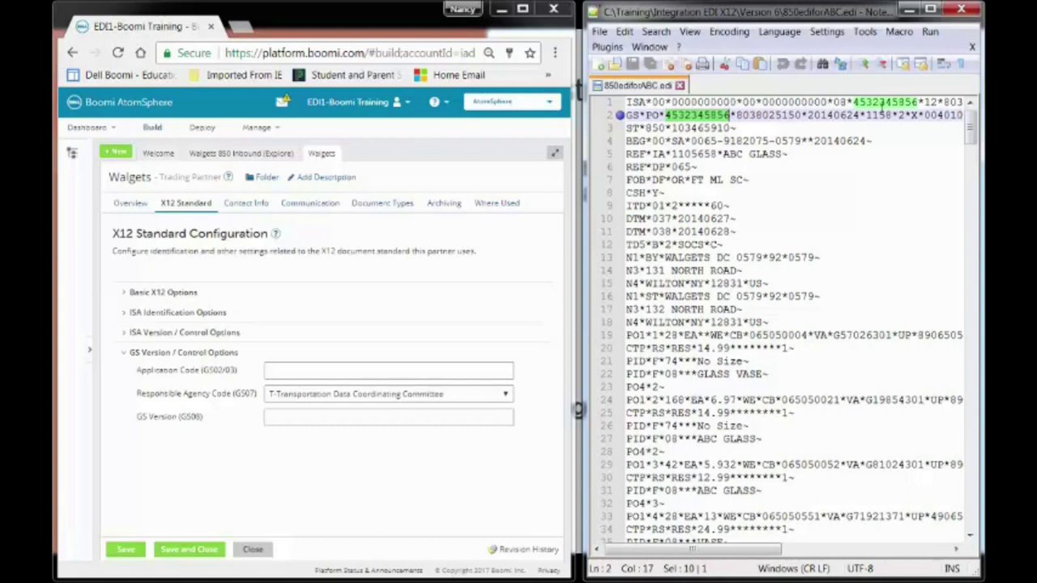
right_click(686, 117)
left_click(713, 139)
right_click(310, 373)
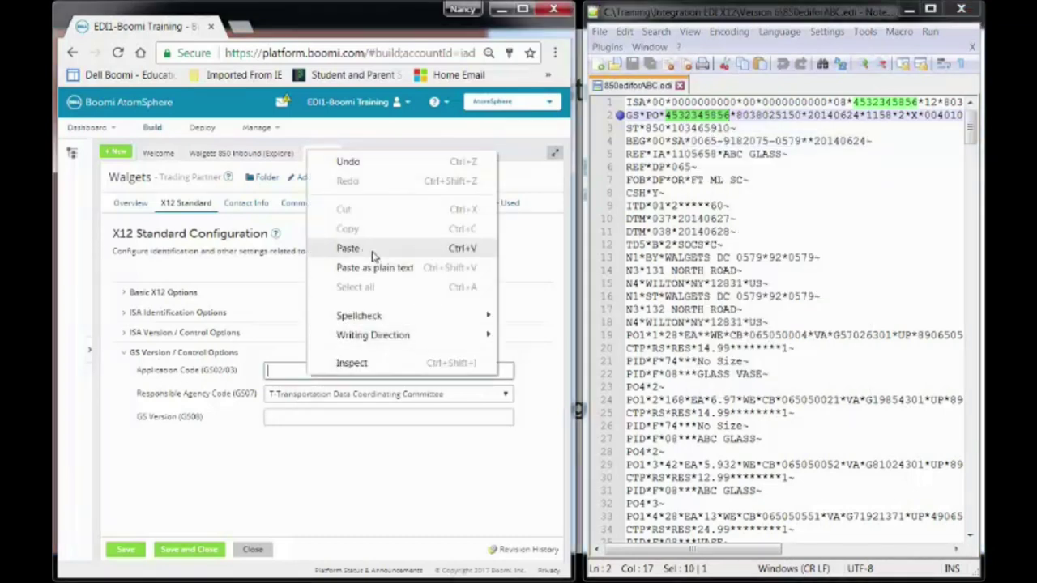
left_click(347, 248)
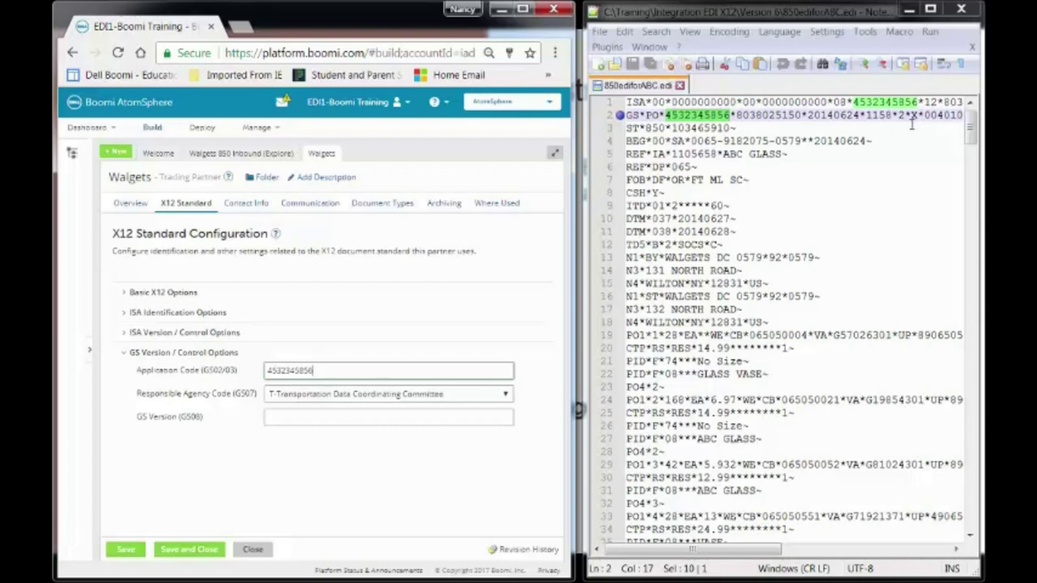
Step: Set the Responsible Agency Code (GS07) to X-Accredited Standards Committee, matching the X in the EDI file's GS line
left_click_drag(910, 115, 737, 128)
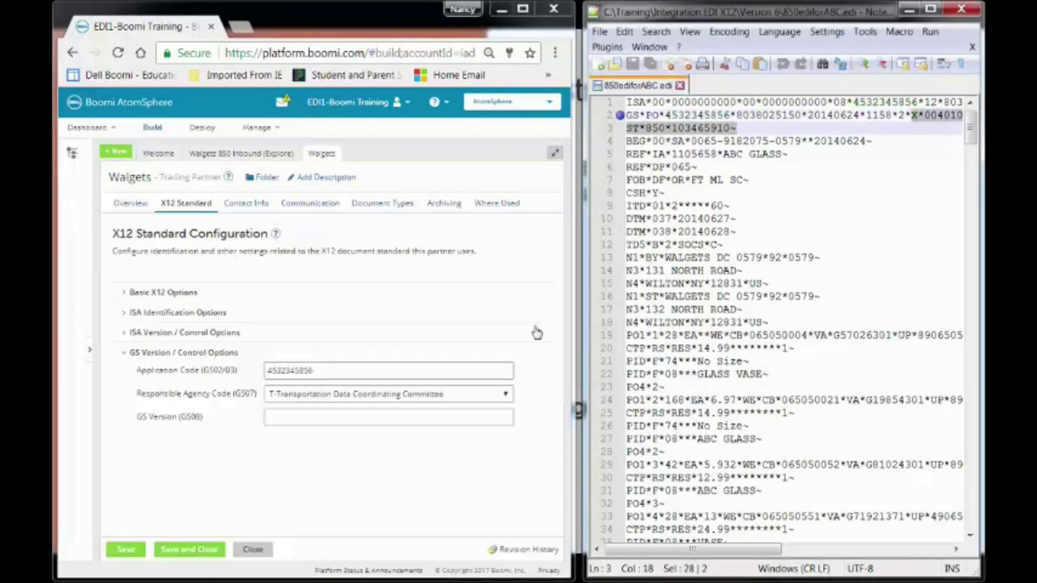
left_click(505, 394)
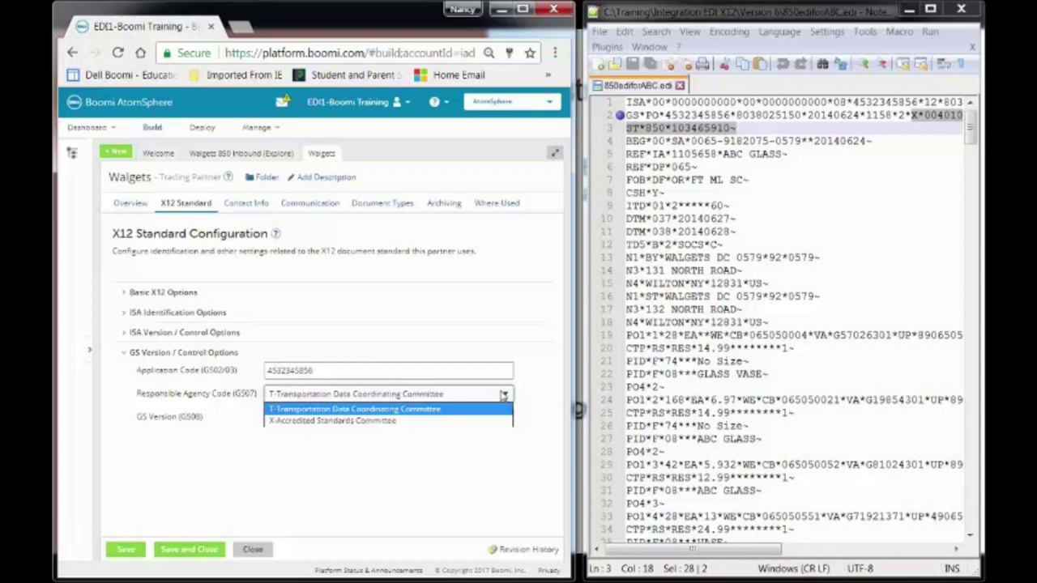
left_click(367, 421)
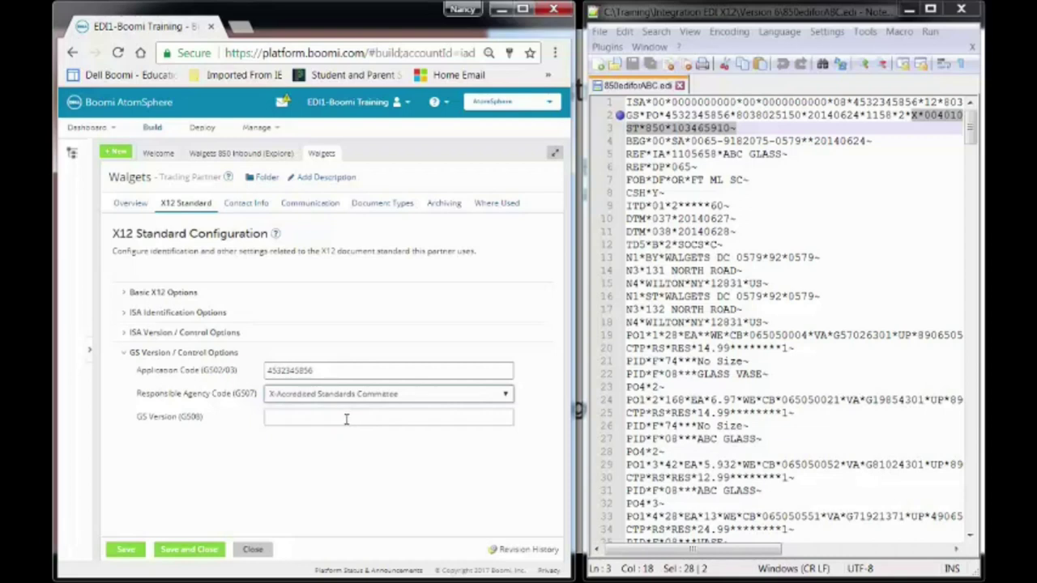
Step: Copy the GS08 value 004010 from the EDI file's second line into the GS Version and save the Walgets trading partner
left_click(774, 218)
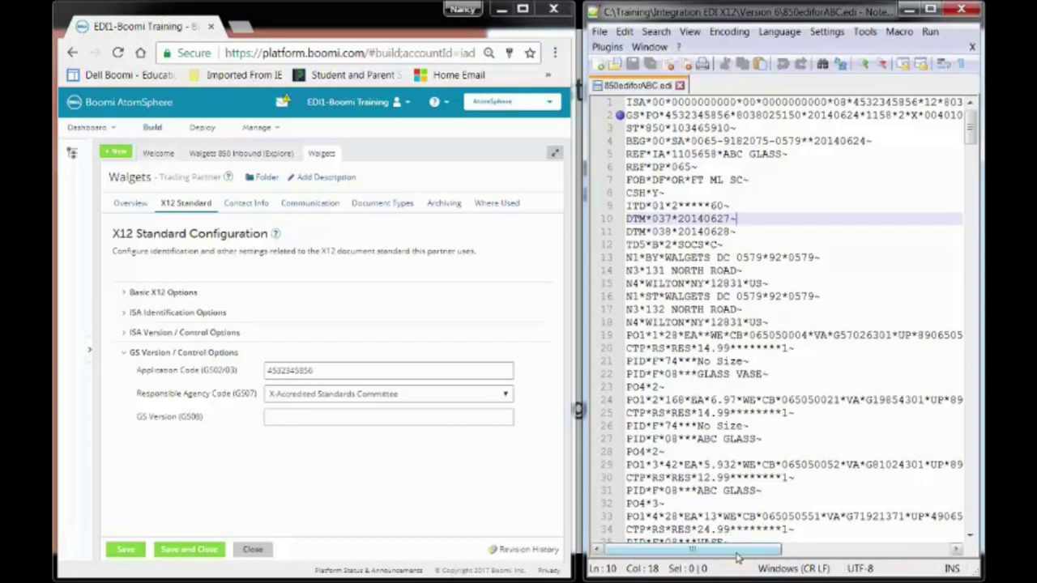
left_click_drag(737, 557, 769, 557)
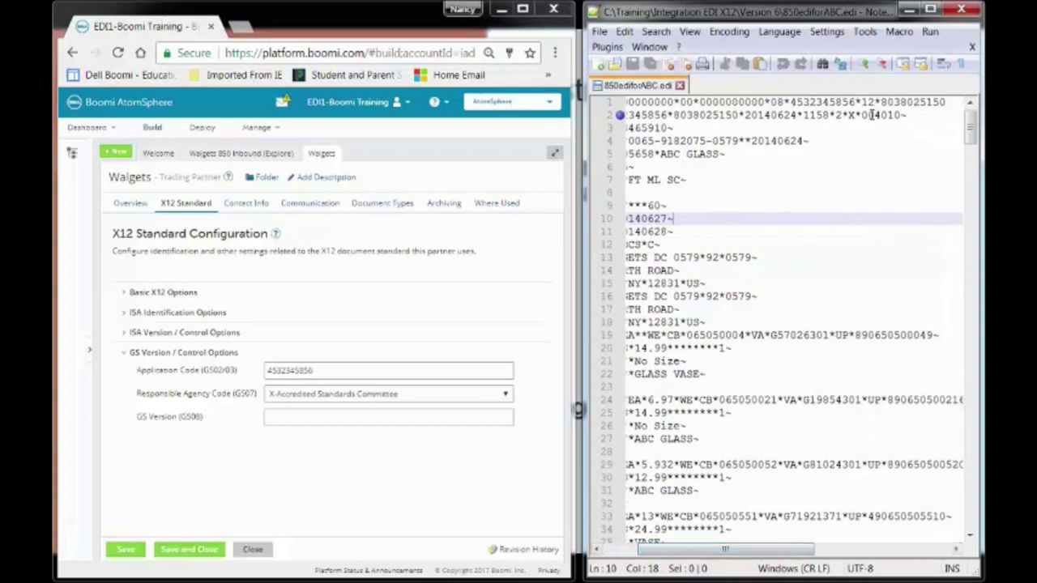
left_click_drag(863, 115, 899, 116)
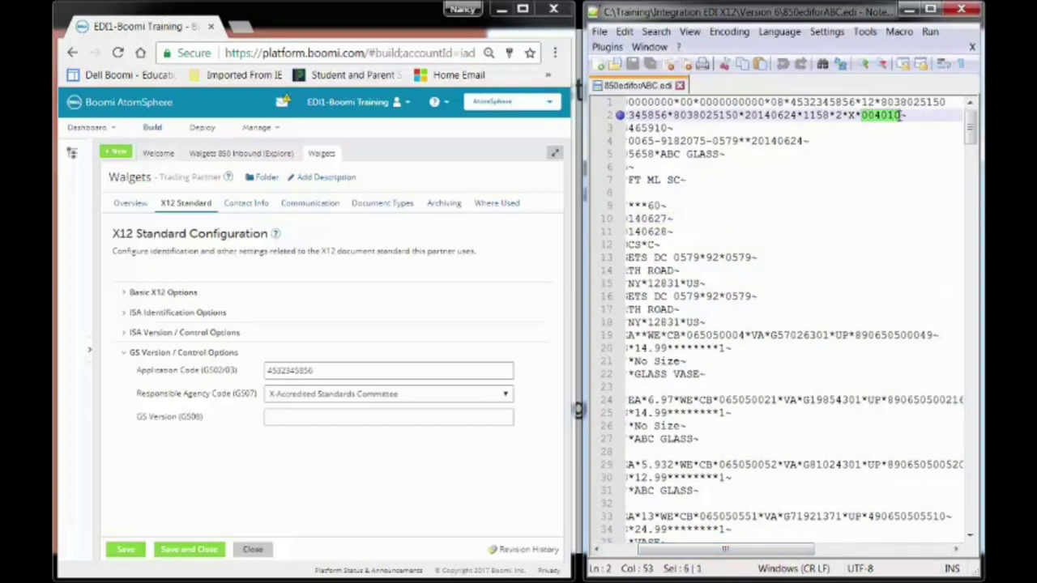
right_click(898, 119)
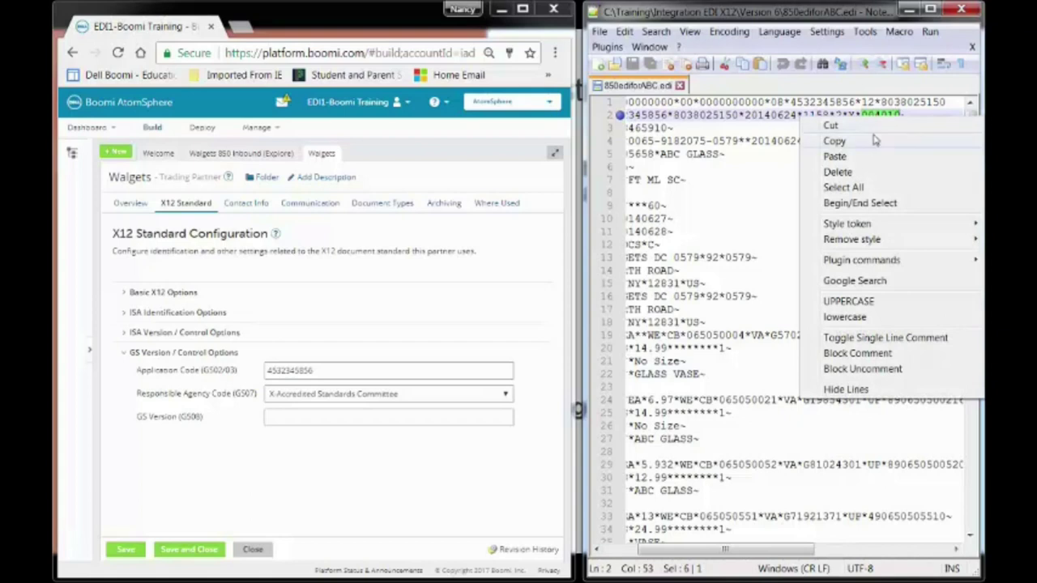
left_click(834, 138)
left_click(389, 417)
key("ctrl+v")
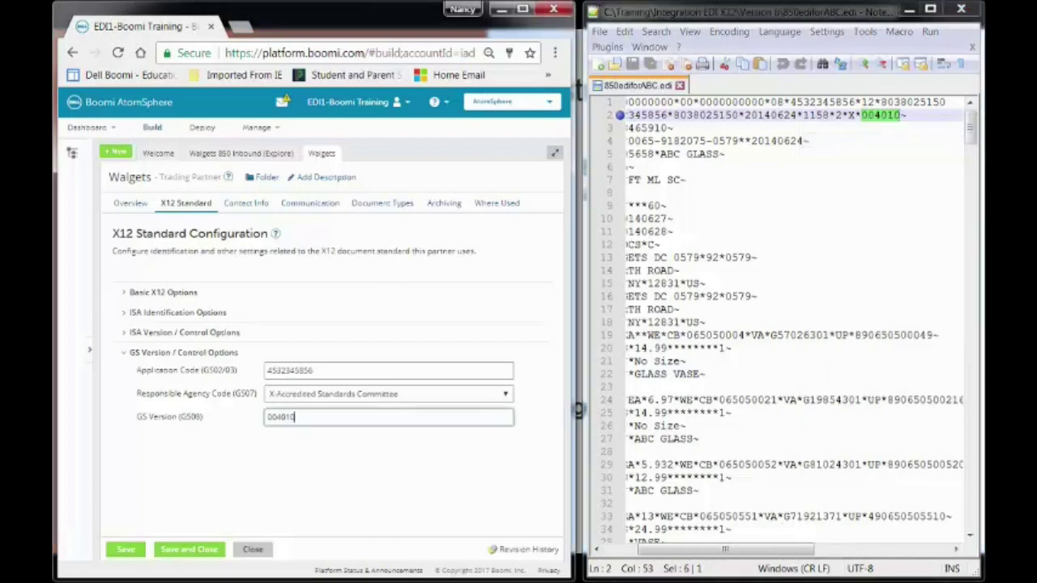
left_click(117, 550)
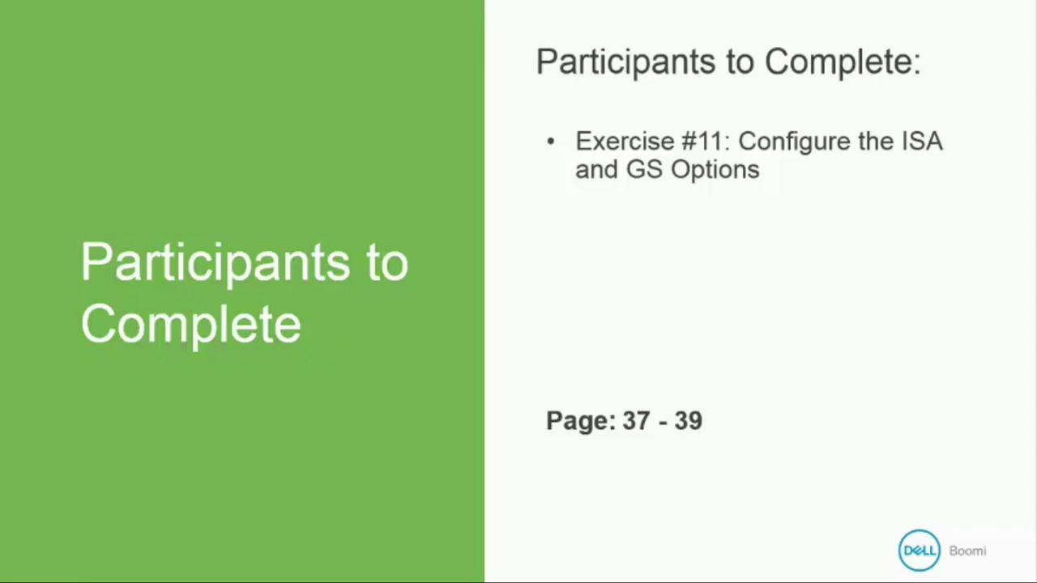
key("Right")
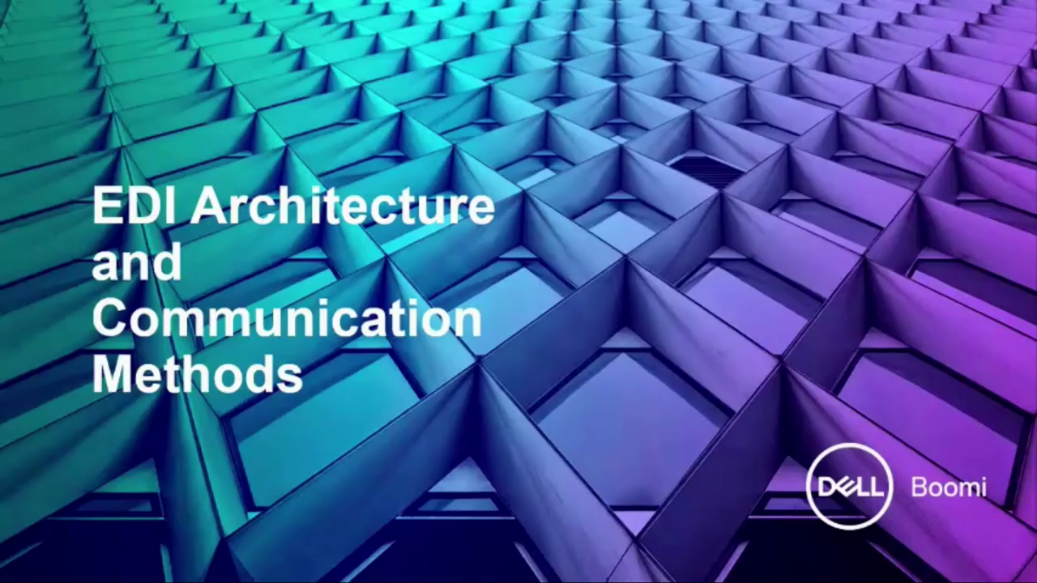
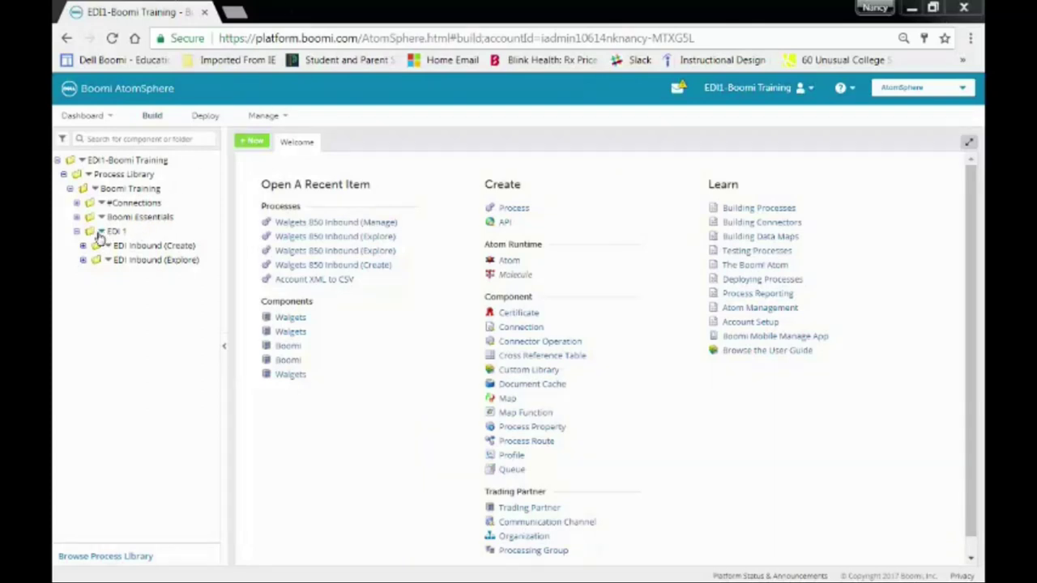
Step: Create a folder named EDI Inbound (Manage) inside the EDI 1 folder
right_click(99, 234)
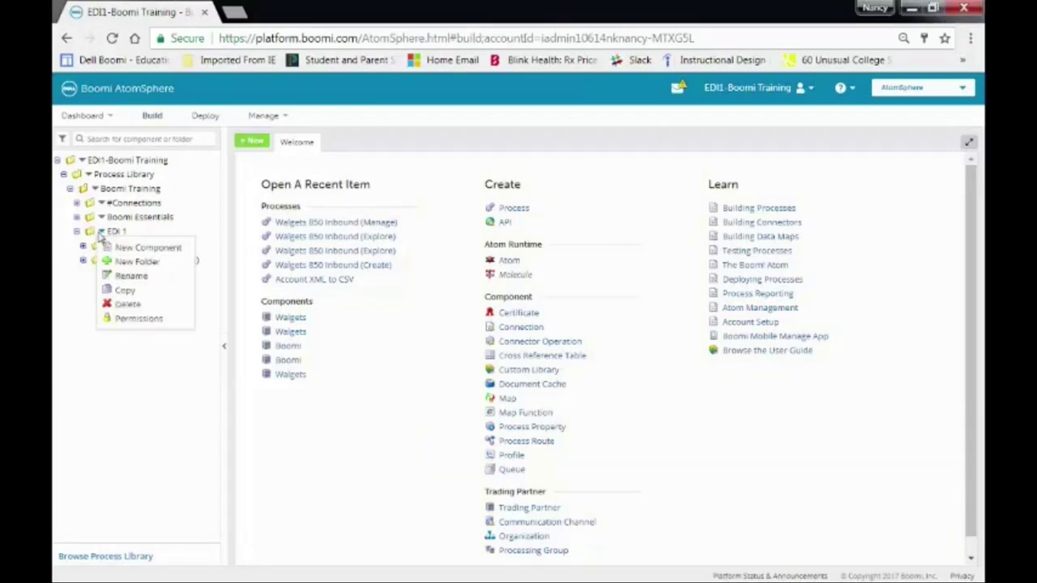
left_click(132, 262)
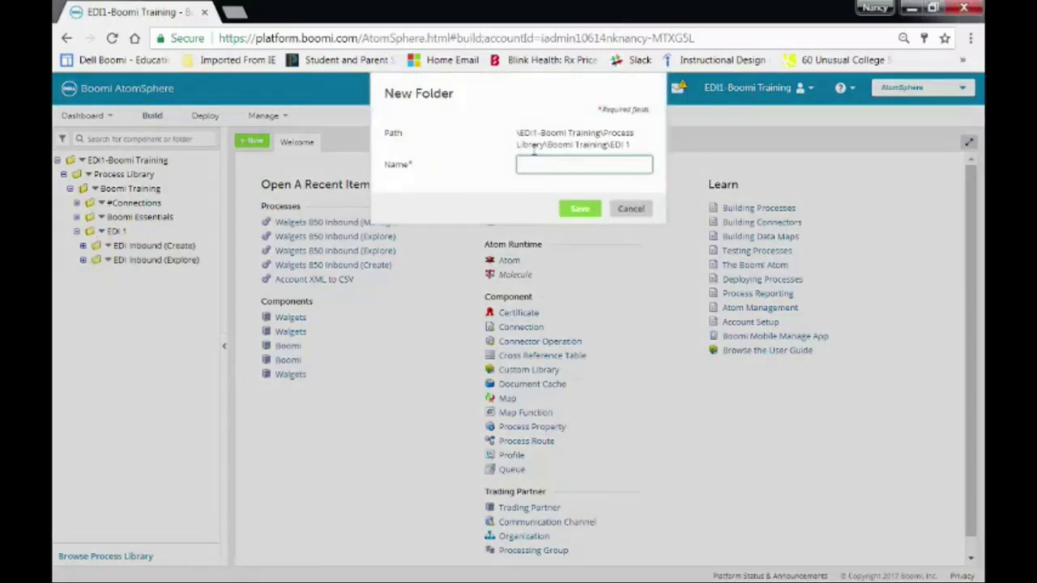
type("EDI Inbound (Manage)")
key("Return")
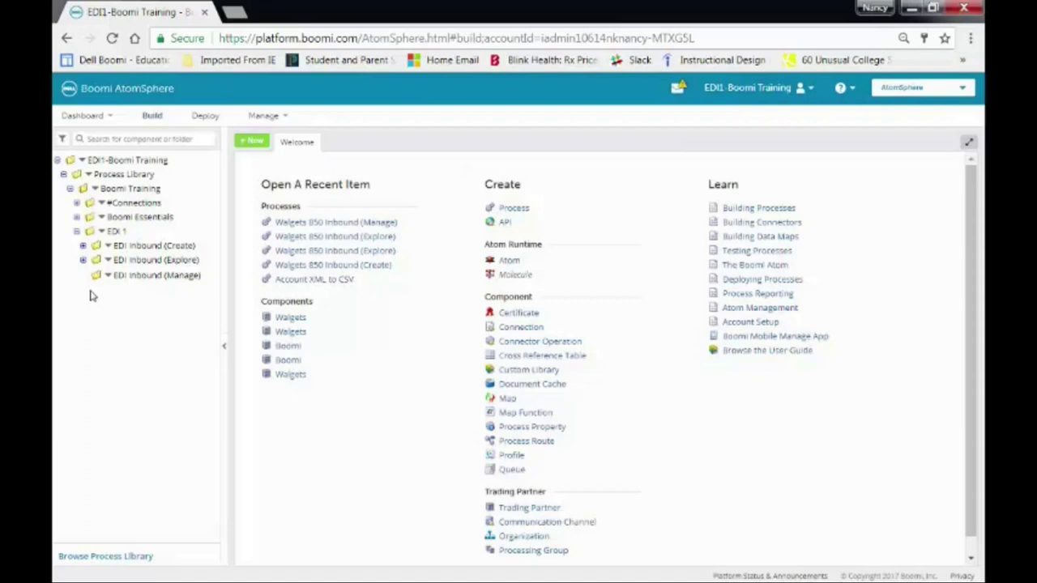
Step: Browse the Boomi Process Library sorted by Process Name and start installing Walgets 850 Inbound (Manage)
left_click(106, 558)
left_click(548, 248)
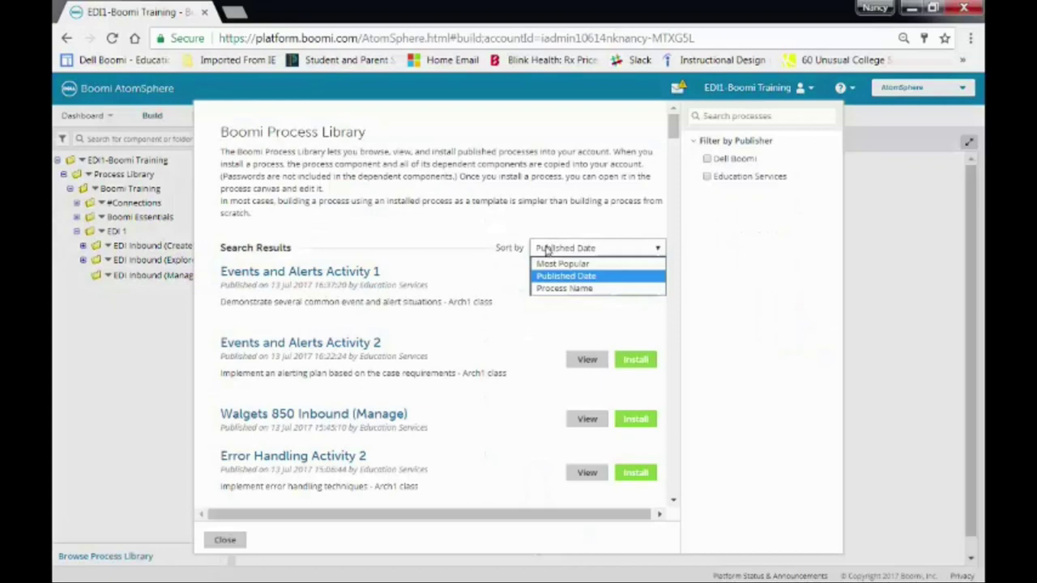
left_click(550, 289)
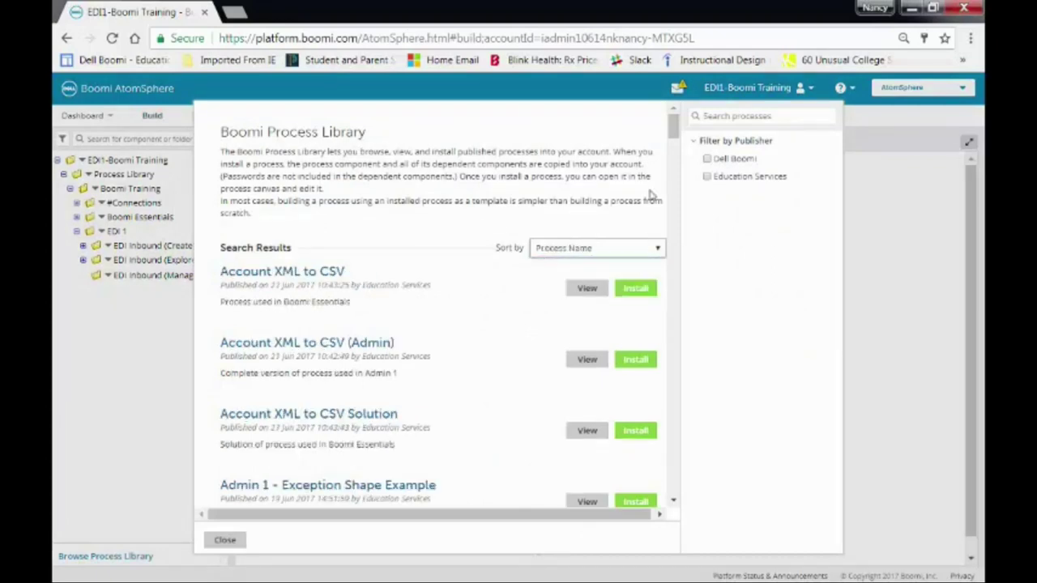
left_click_drag(672, 127, 673, 492)
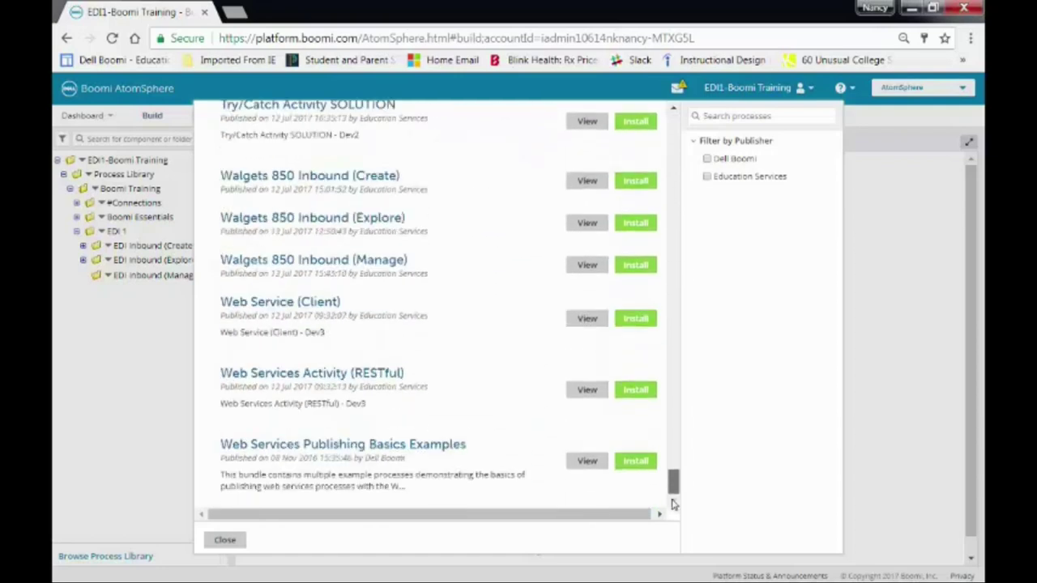
left_click(637, 268)
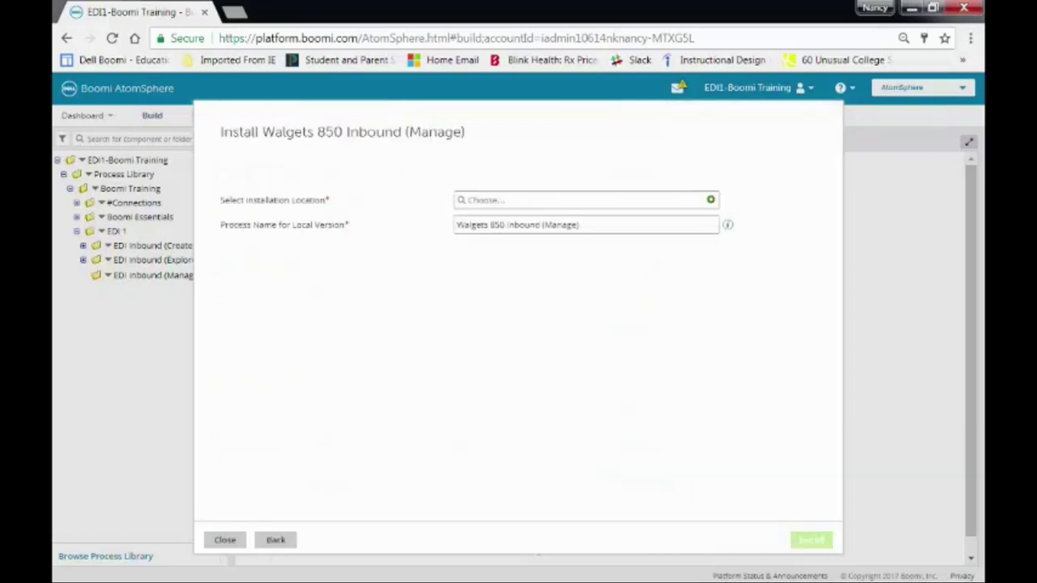
Step: Choose EDI 1's EDI Inbound (Manage) folder as the installation location, install the process, and close the library
left_click(467, 202)
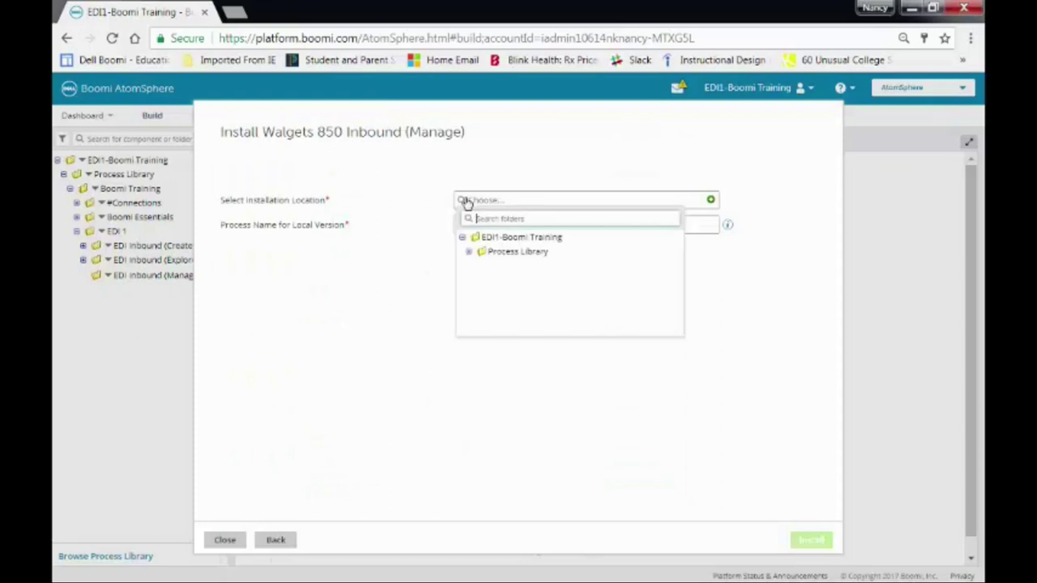
left_click(469, 253)
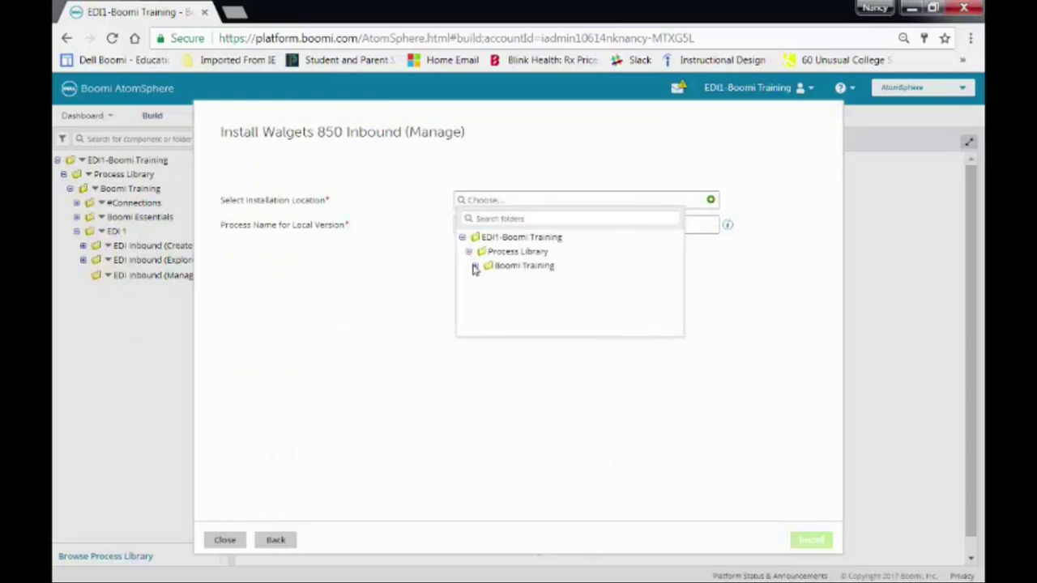
left_click(475, 266)
left_click(482, 315)
scroll(516, 326, "down", 1)
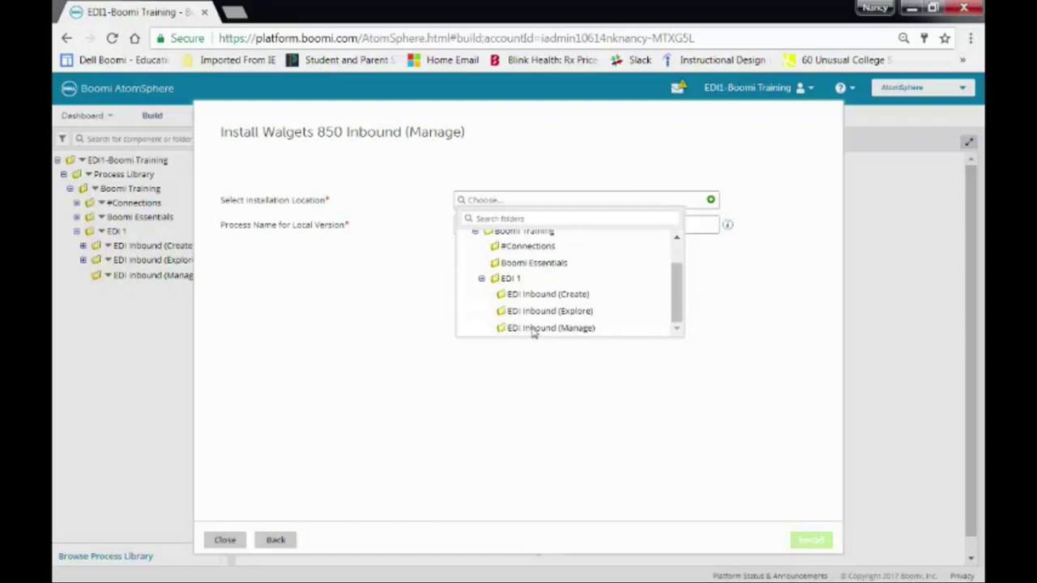
left_click(533, 328)
left_click(811, 540)
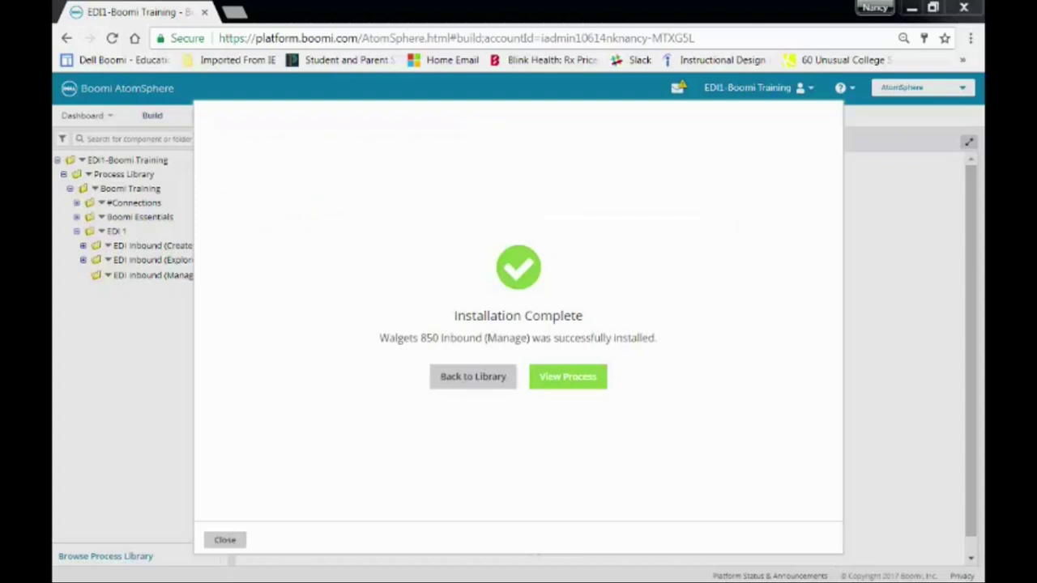
left_click(223, 539)
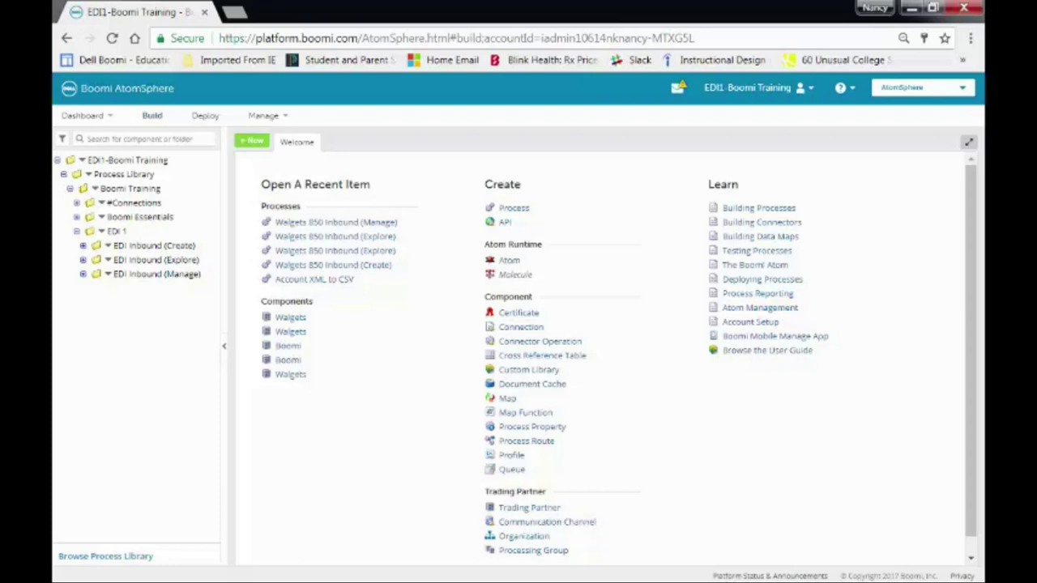
Step: In the account setup's Document Tracking, add a tracked field labelled Order Number
left_click(758, 90)
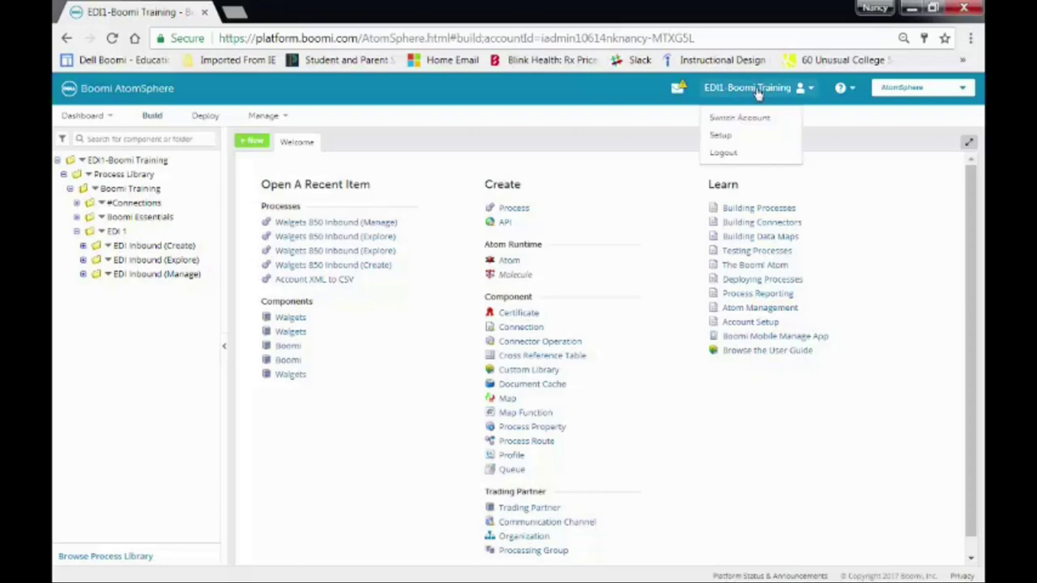
left_click(717, 138)
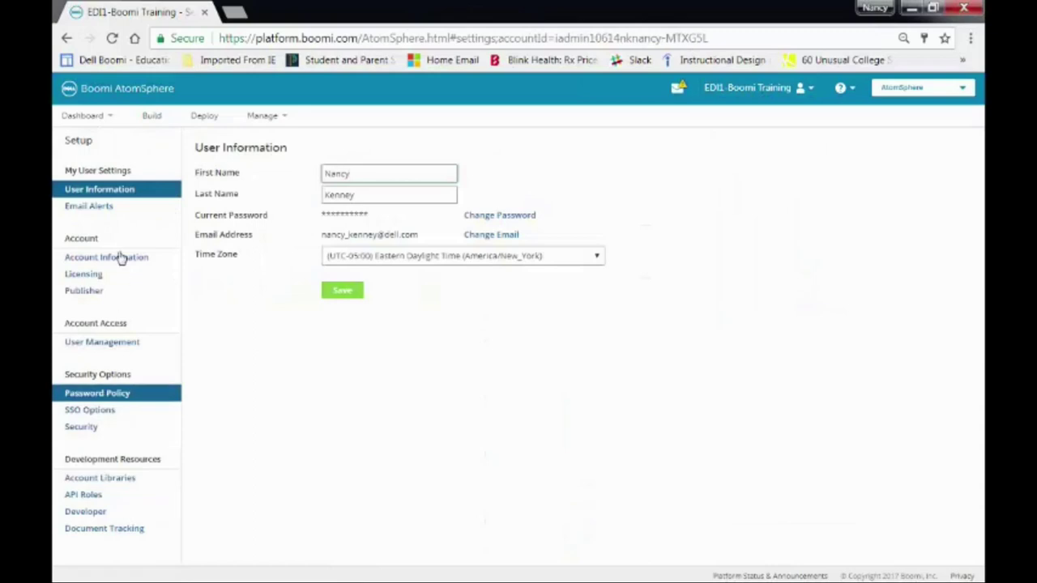
left_click(83, 530)
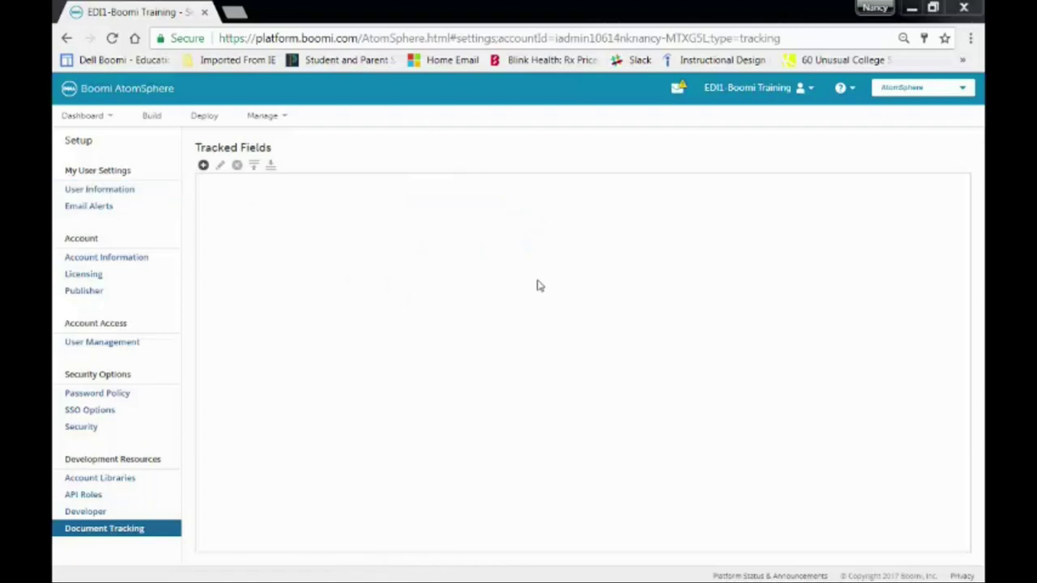
left_click(204, 167)
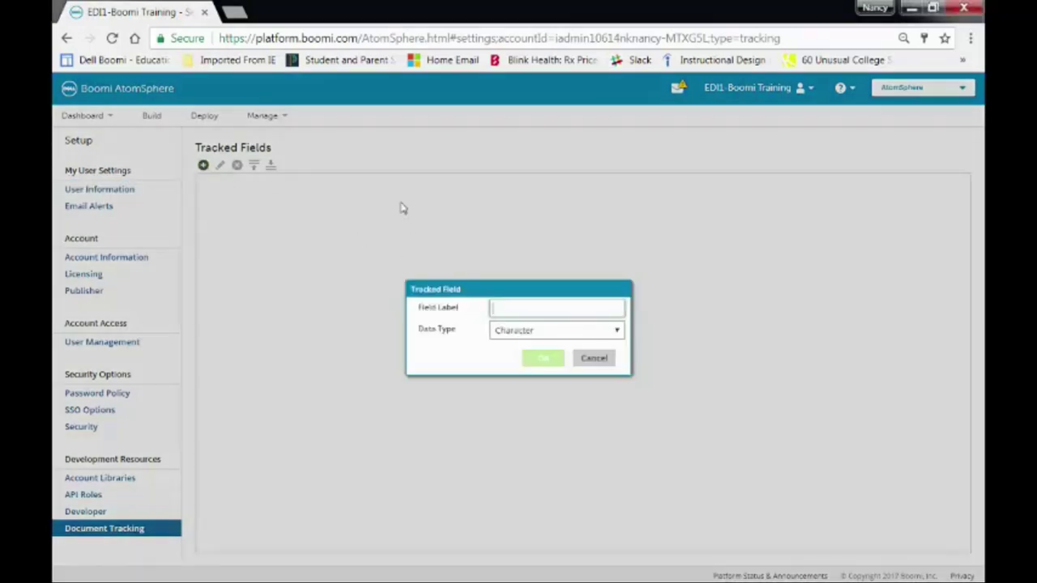
type("O")
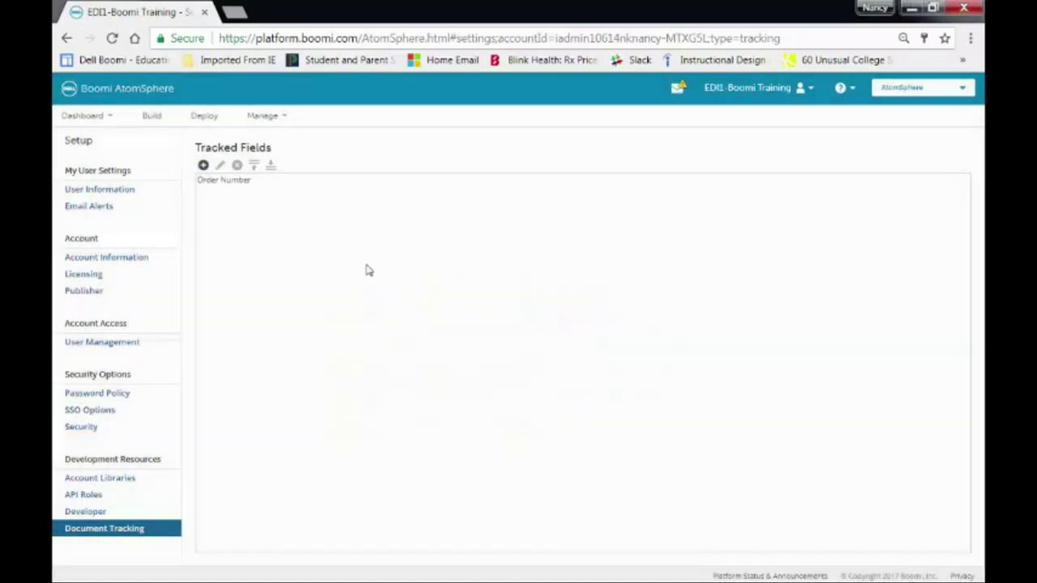
Step: Add a second tracked field labelled Due Date with the Date/Time data type
left_click(203, 166)
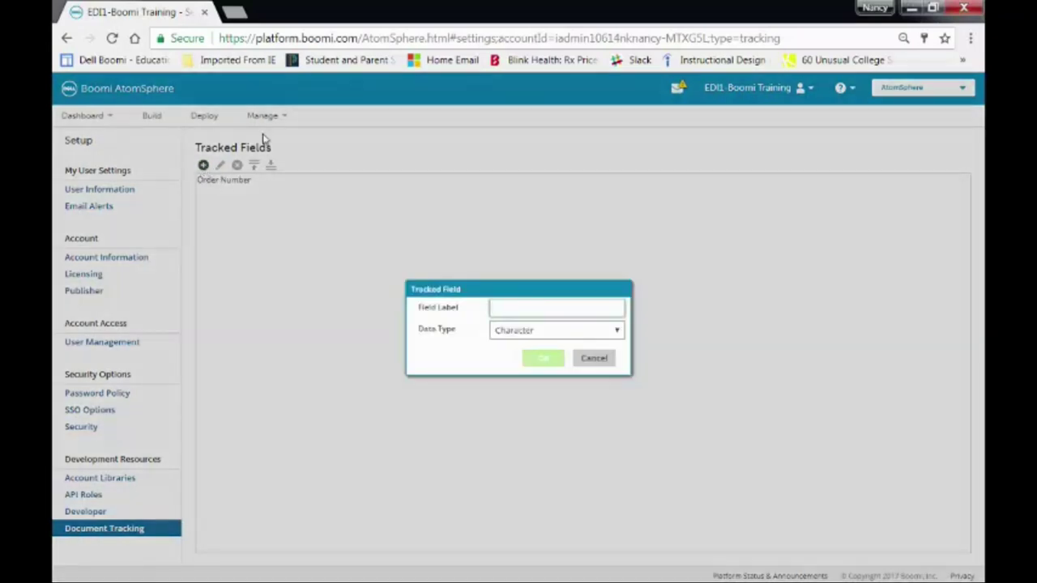
type("Due Date")
left_click(602, 330)
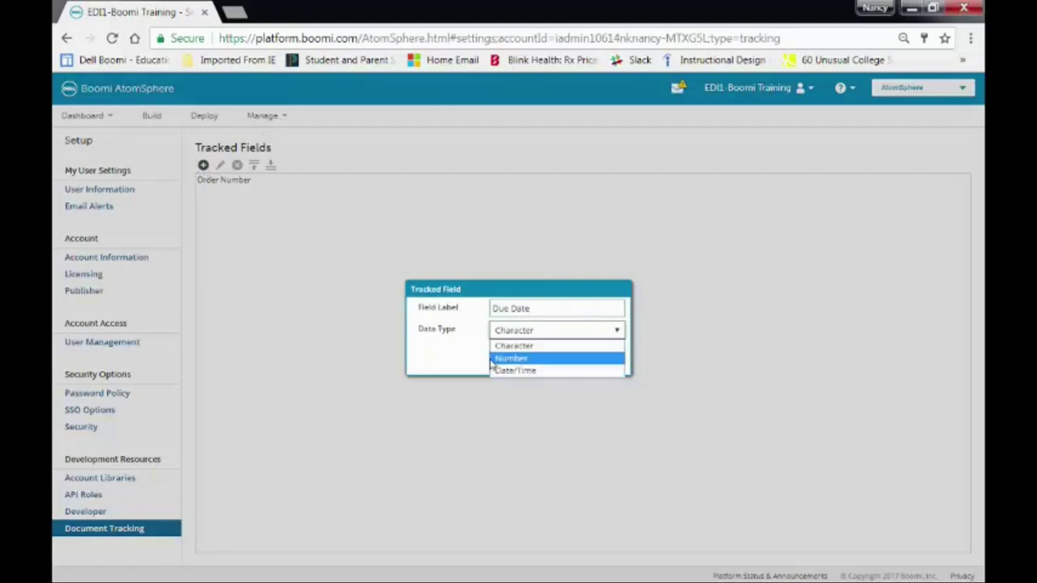
left_click(515, 371)
left_click(538, 359)
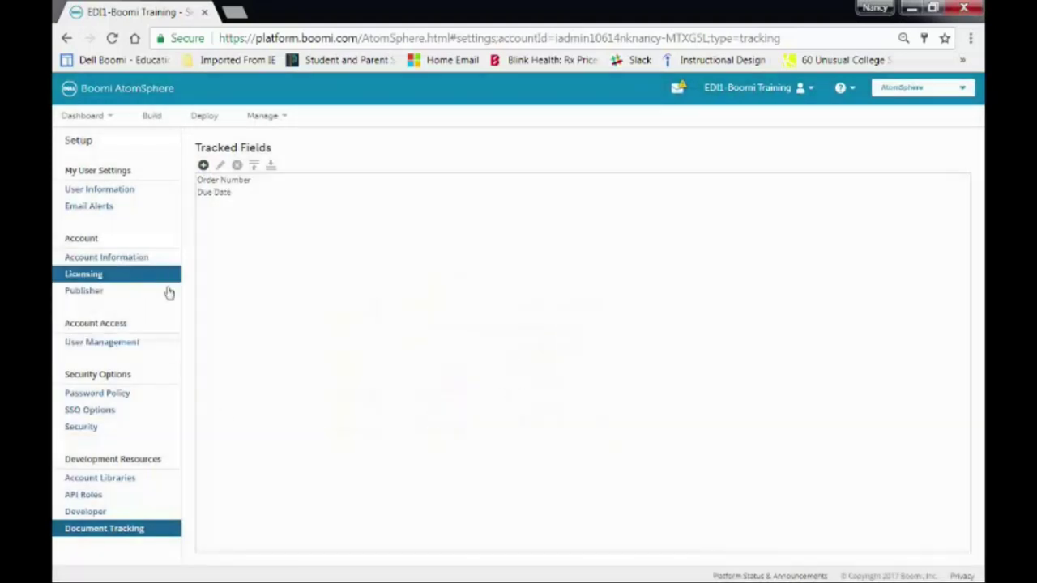
Step: Return to Build and open the Walgets trading partner from the EDI Inbound (Manage) folder's Trading Partner Settings
left_click(155, 120)
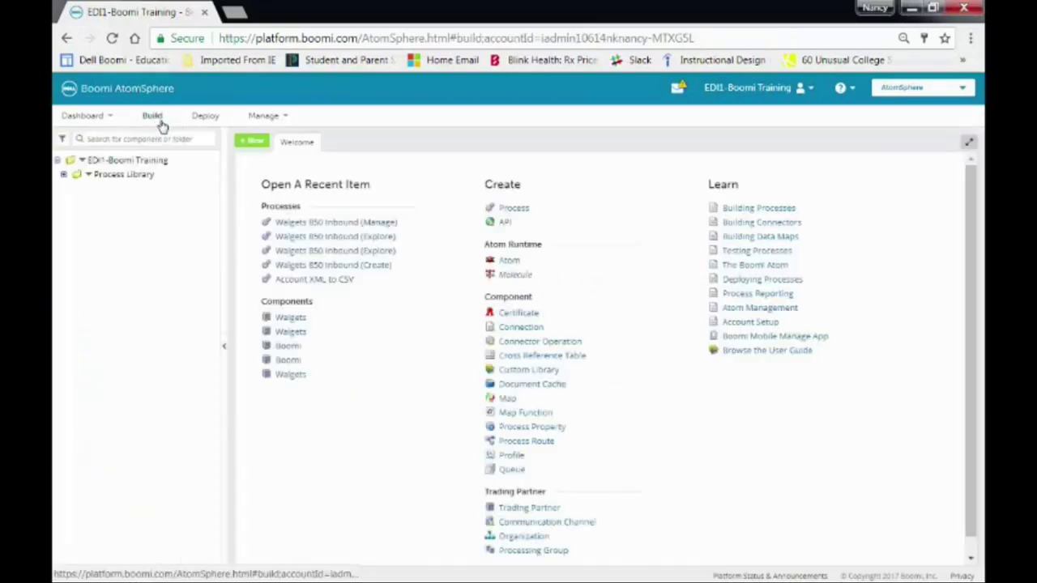
left_click(64, 175)
left_click(70, 189)
left_click(76, 232)
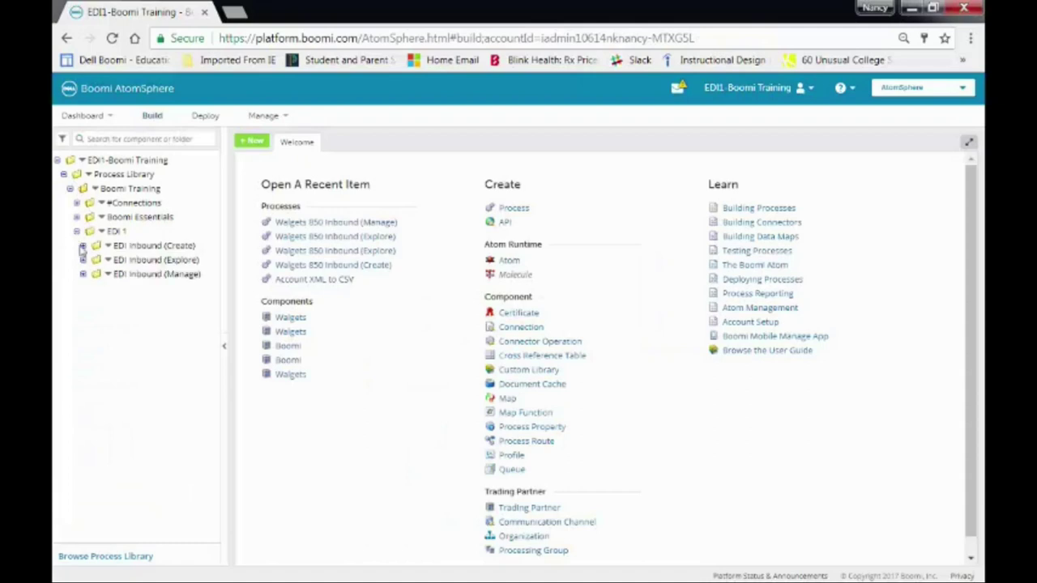
left_click(82, 275)
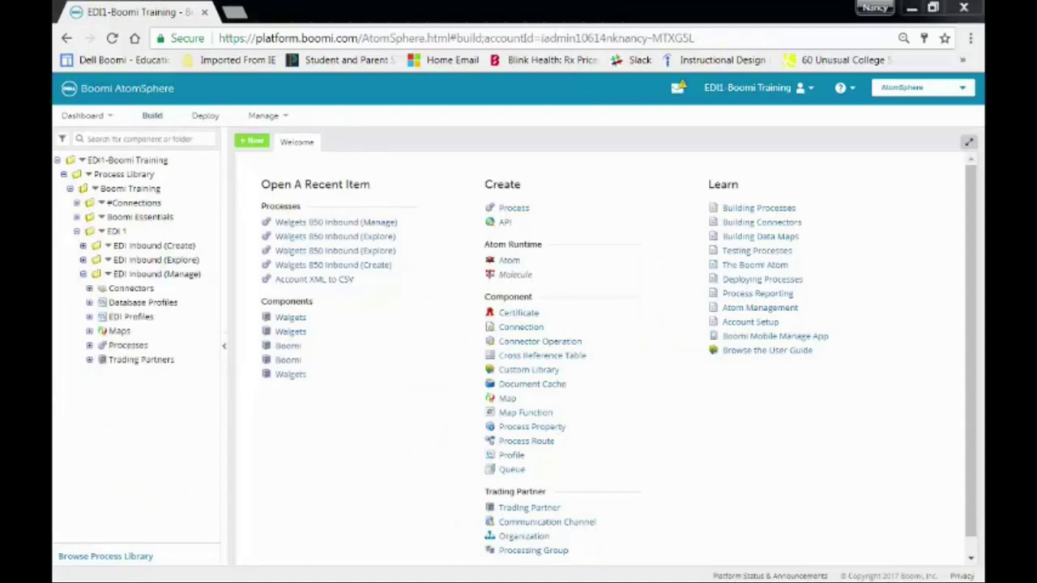
left_click(89, 360)
left_click(97, 389)
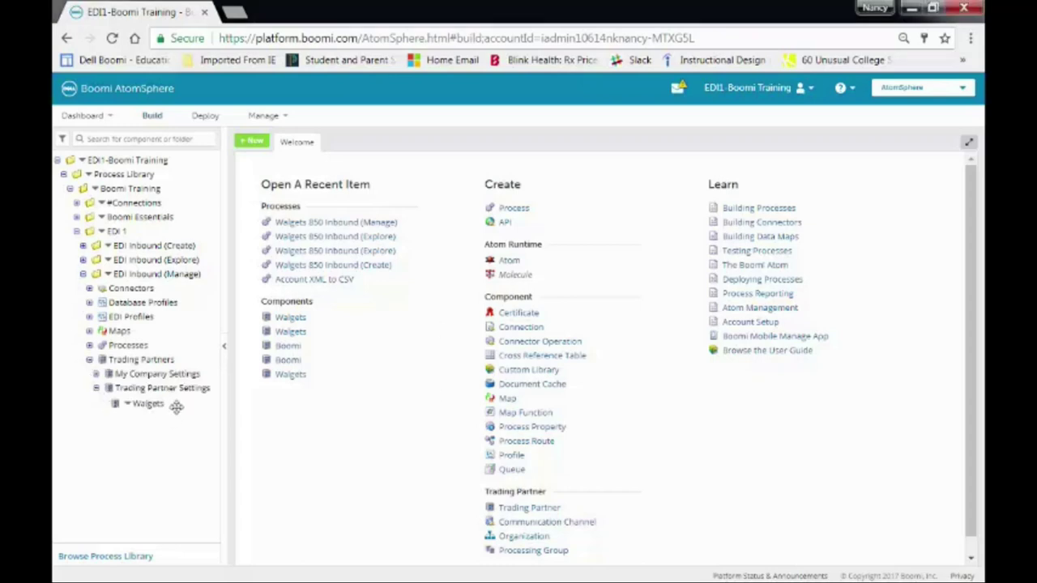
left_click(144, 403)
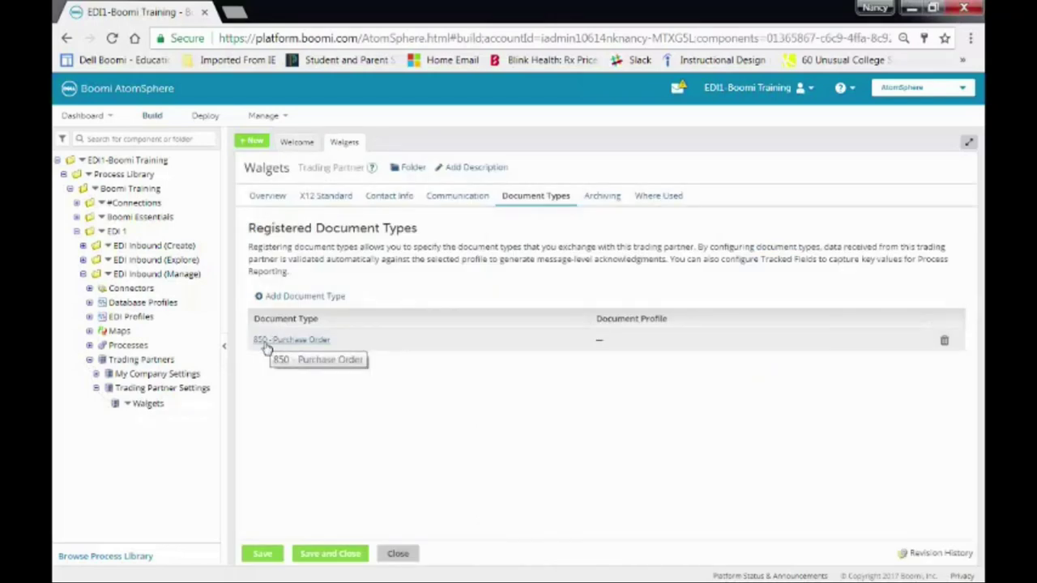
Step: Open the 850 - Purchase Order document options and select EDI Inbound (Manage)'s Walgets 850 Profile as the document profile
left_click(268, 340)
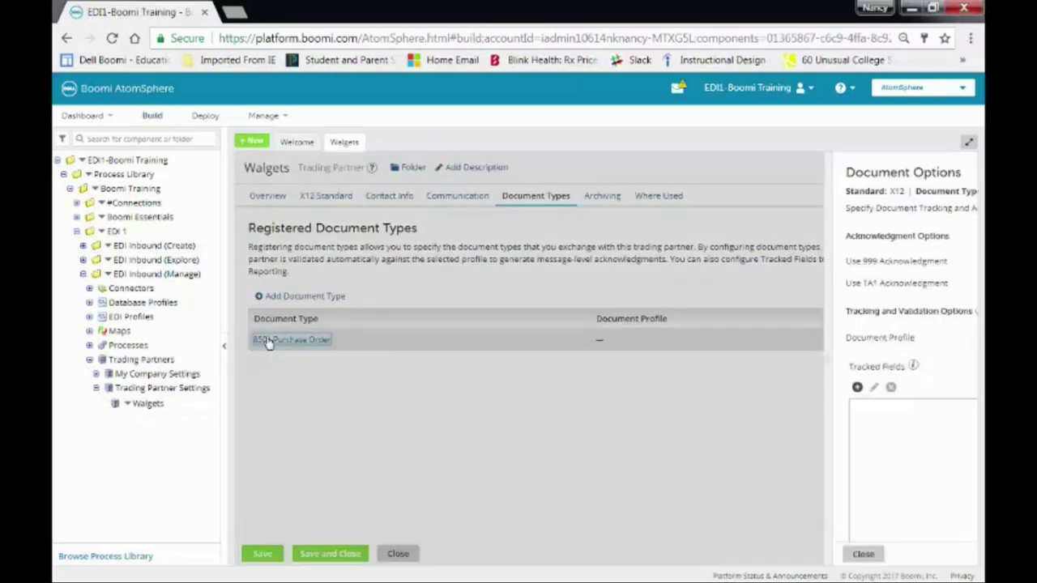
left_click(615, 340)
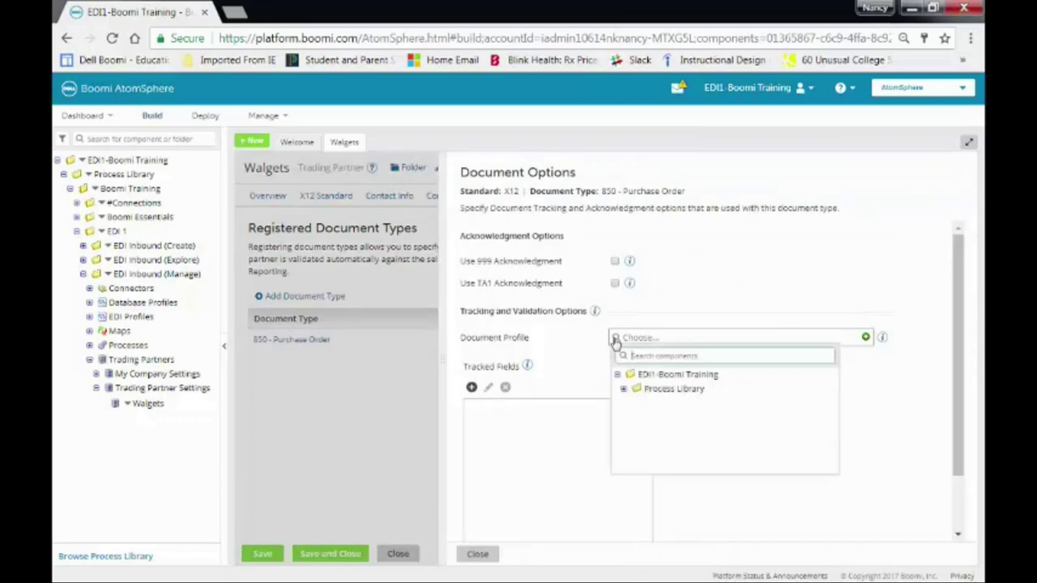
left_click(623, 389)
left_click(631, 403)
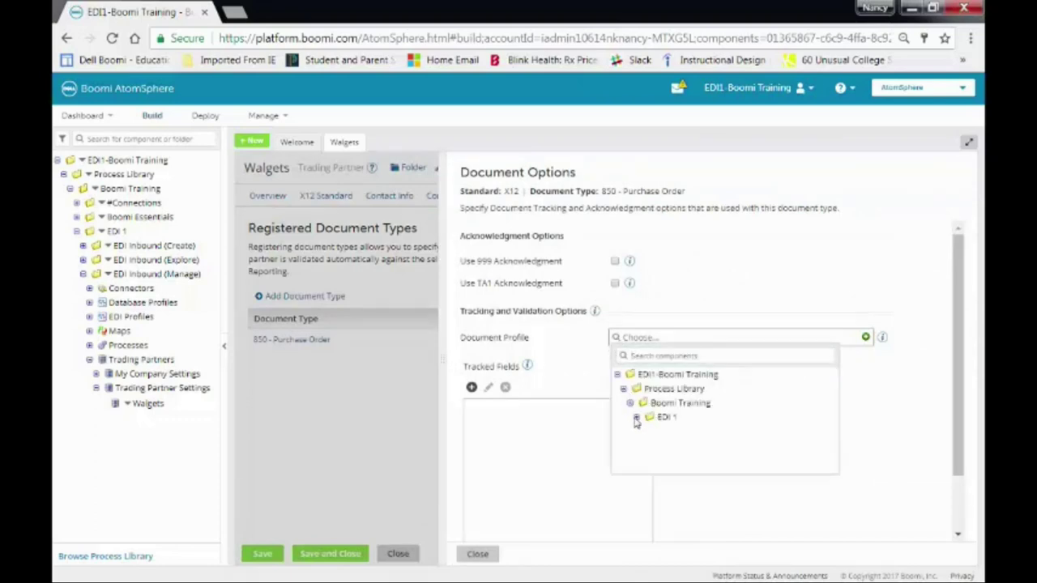
left_click(637, 416)
left_click(644, 460)
scroll(656, 459, "down", 1)
left_click(703, 466)
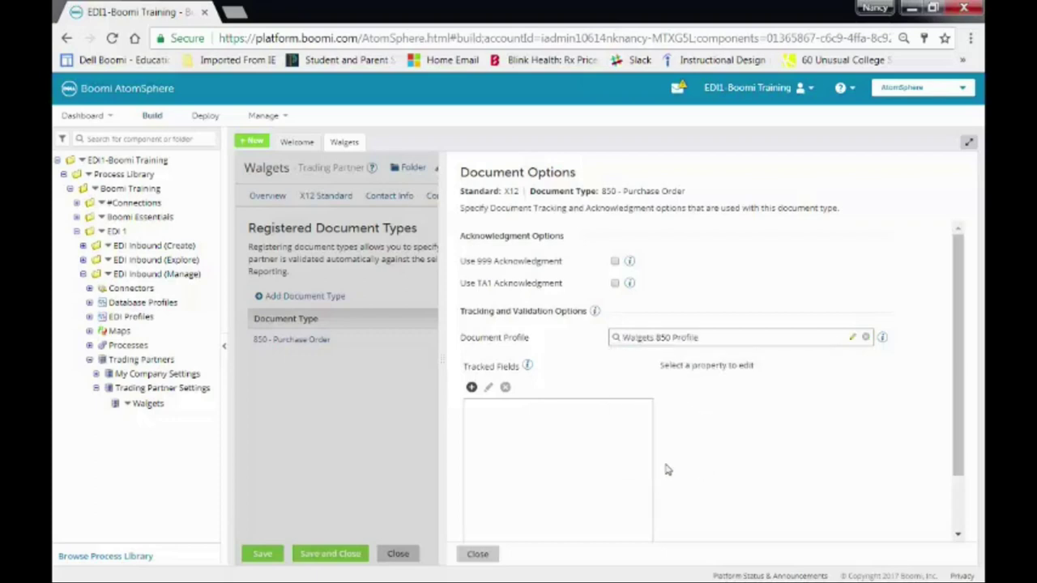
Step: Add Order Number and Due Date as tracked fields for the 850 purchase order
left_click(471, 388)
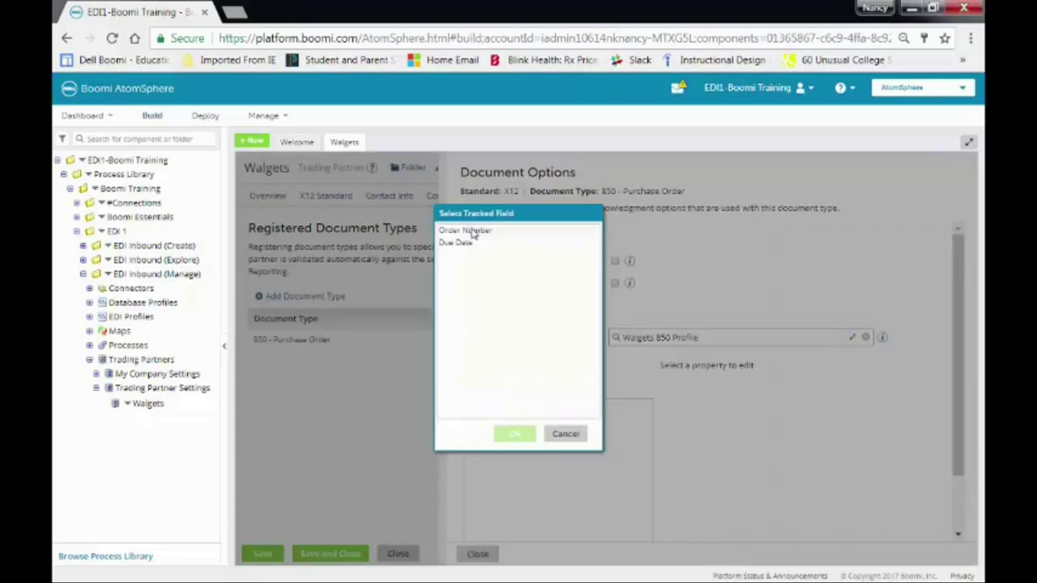
left_click(471, 233)
left_click(515, 435)
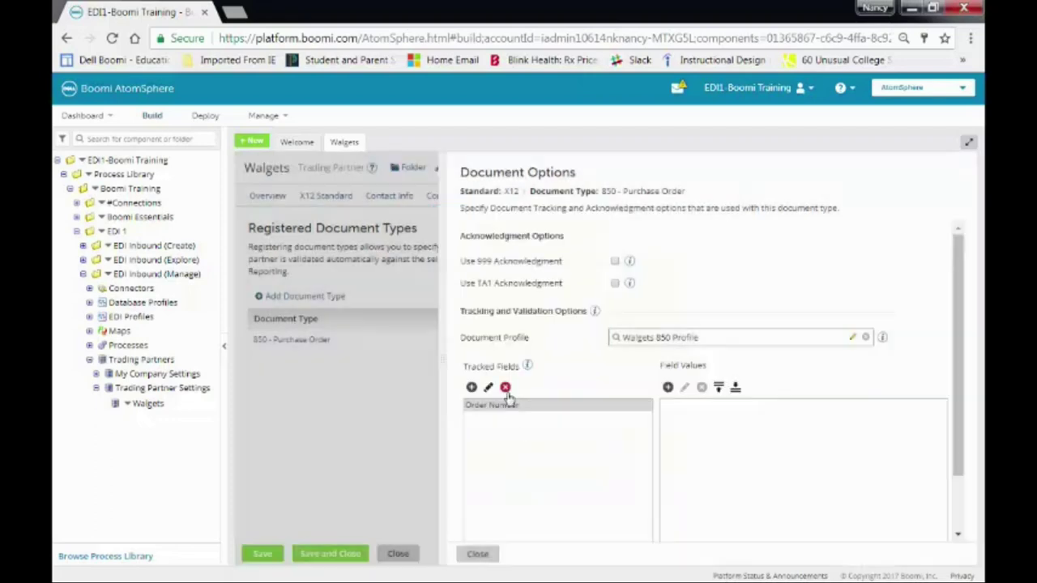
left_click(473, 390)
left_click(456, 232)
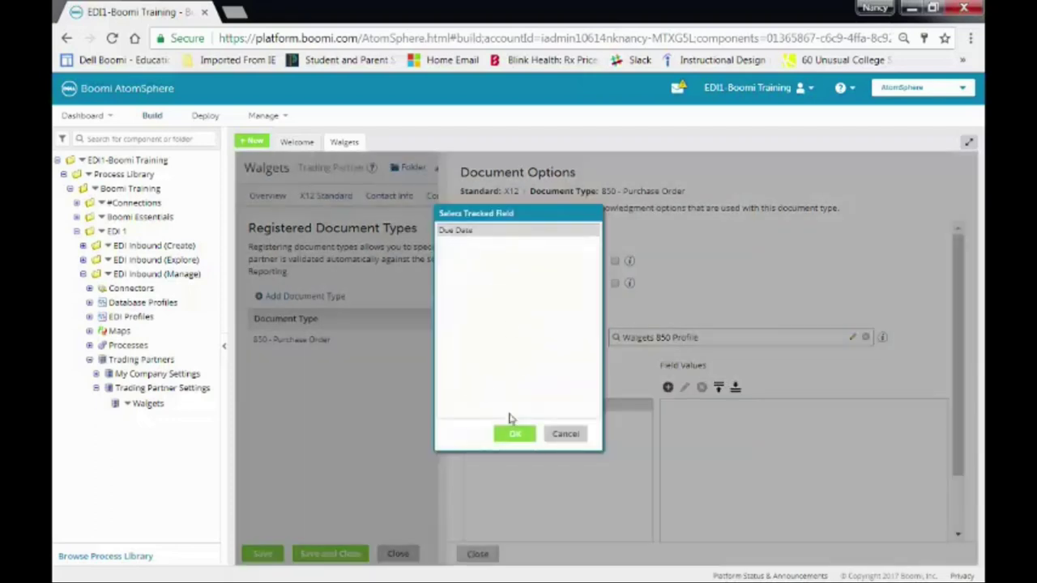
left_click(513, 435)
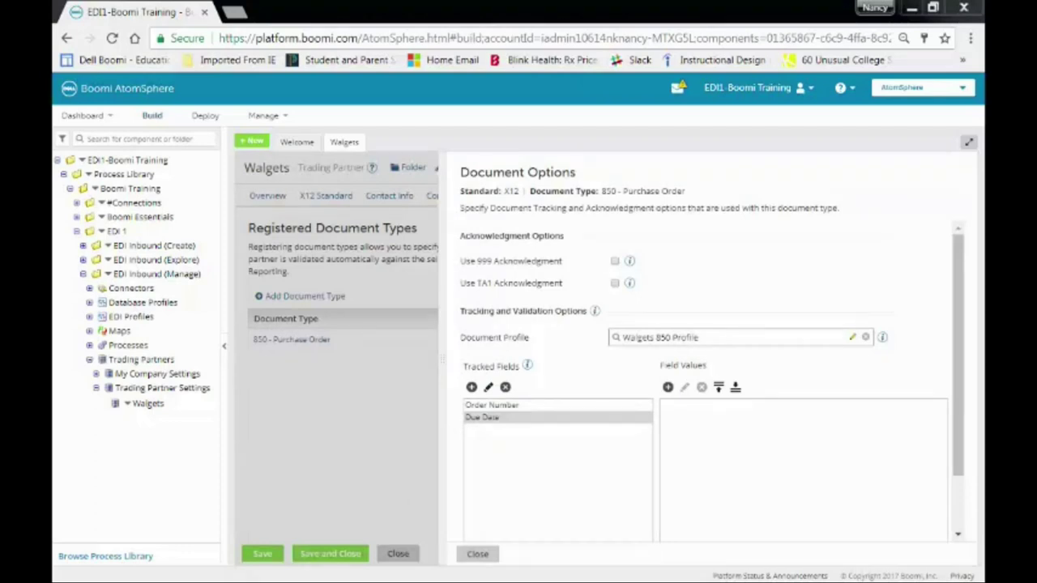
Step: Add a Profile Element value to the Order Number field, using profile type EDI and EDI Inbound (Manage)'s Walgets 850 Profile
left_click(481, 404)
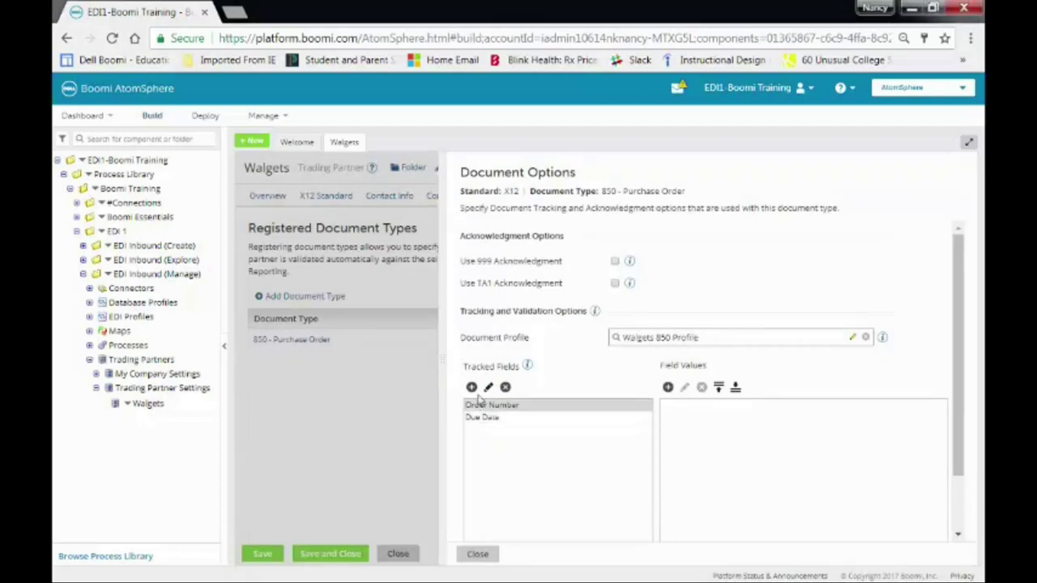
left_click(667, 387)
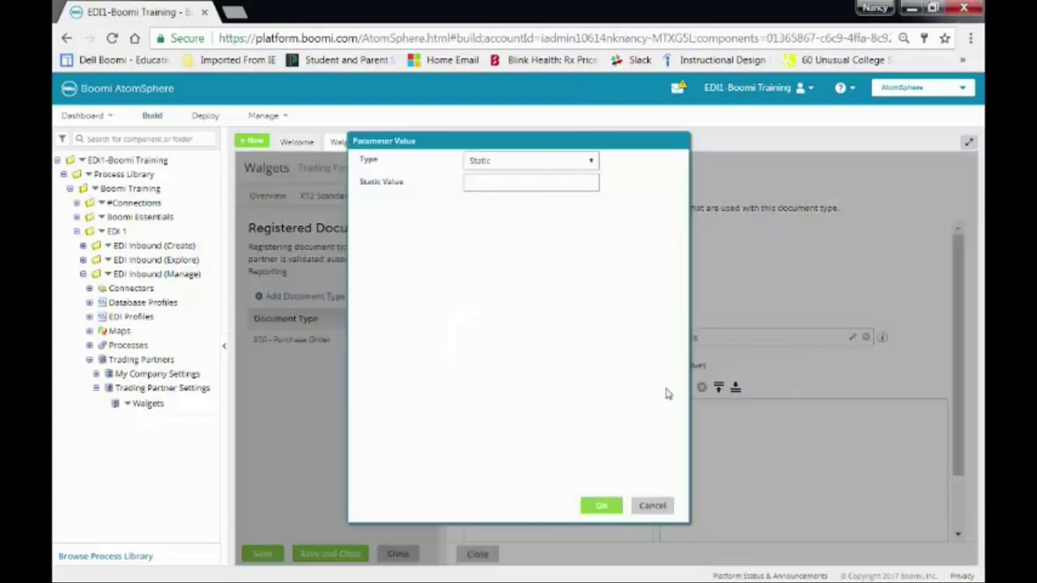
left_click(504, 162)
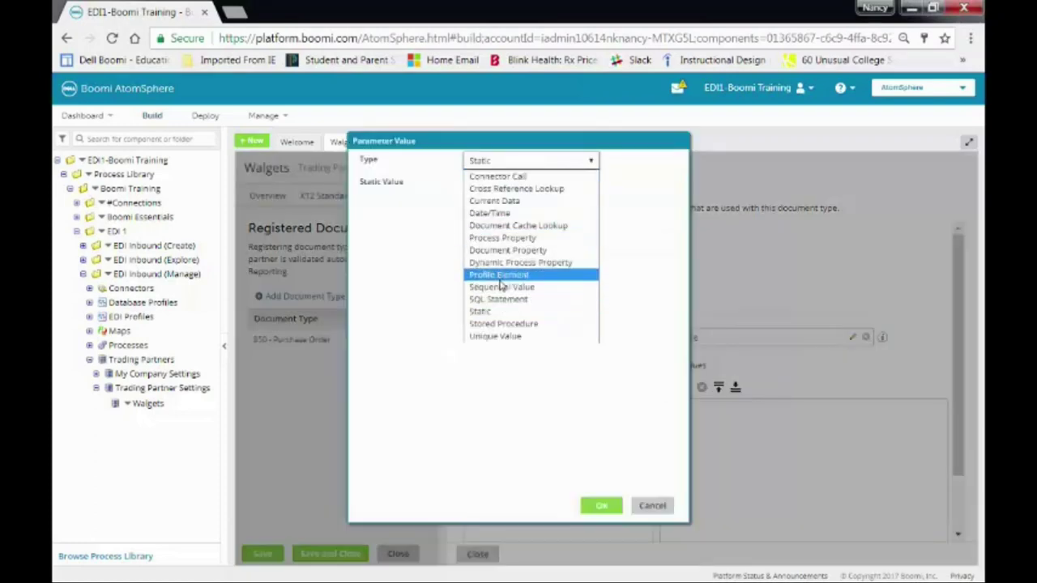
left_click(498, 275)
left_click(477, 188)
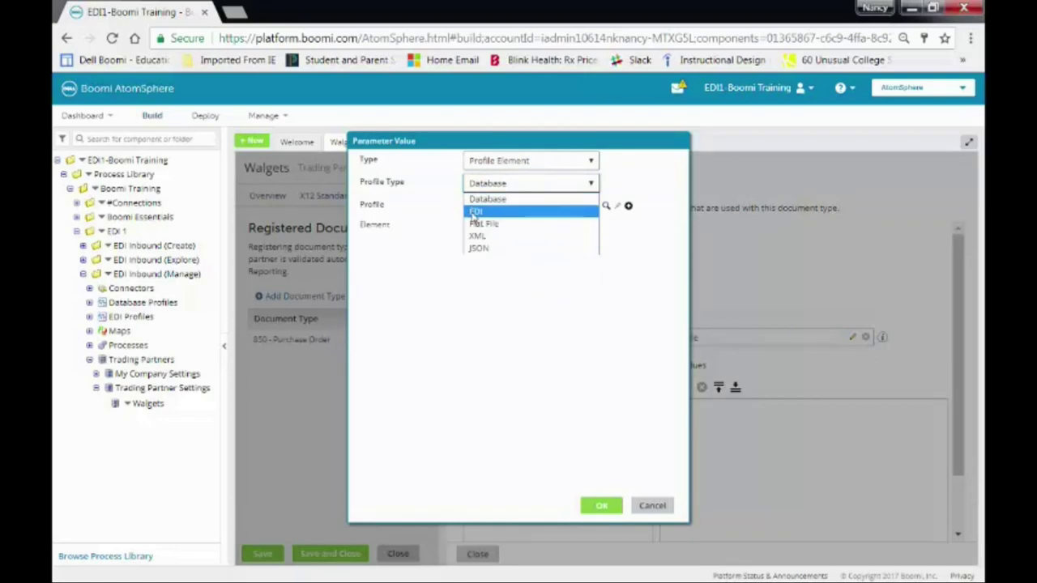
left_click(468, 210)
left_click(607, 206)
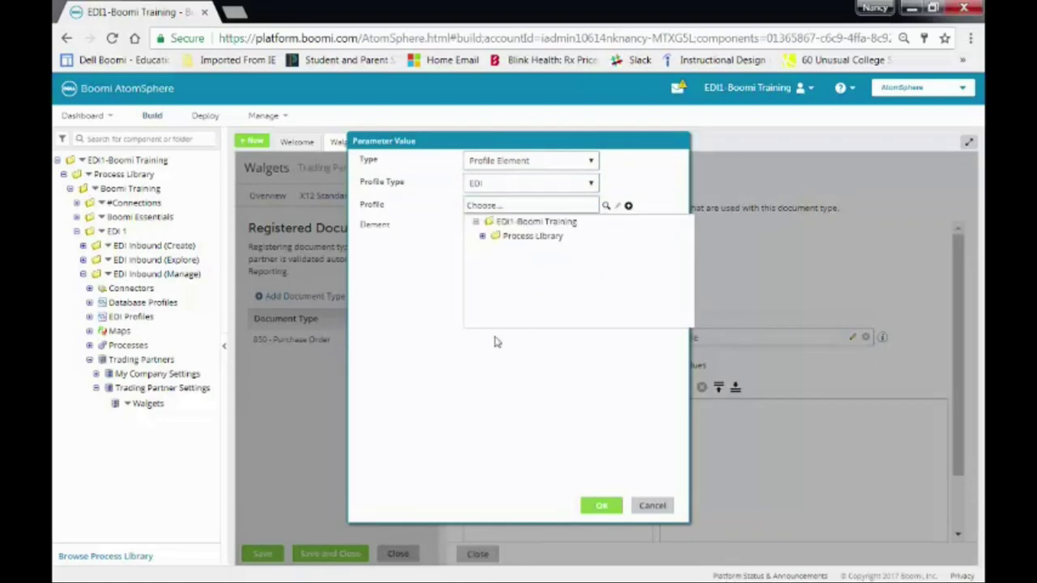
left_click(482, 237)
left_click(488, 250)
left_click(496, 266)
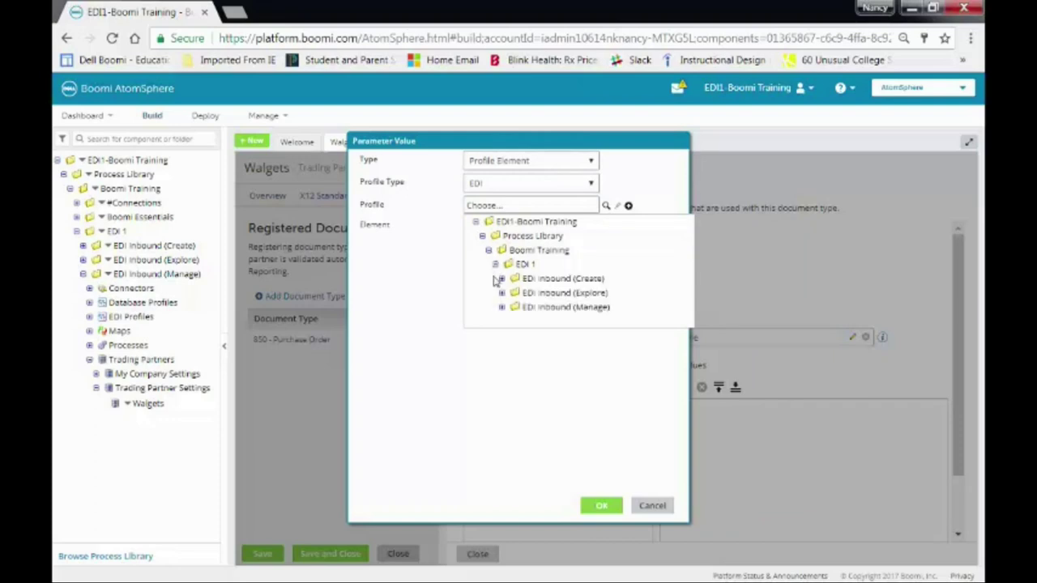
left_click(501, 307)
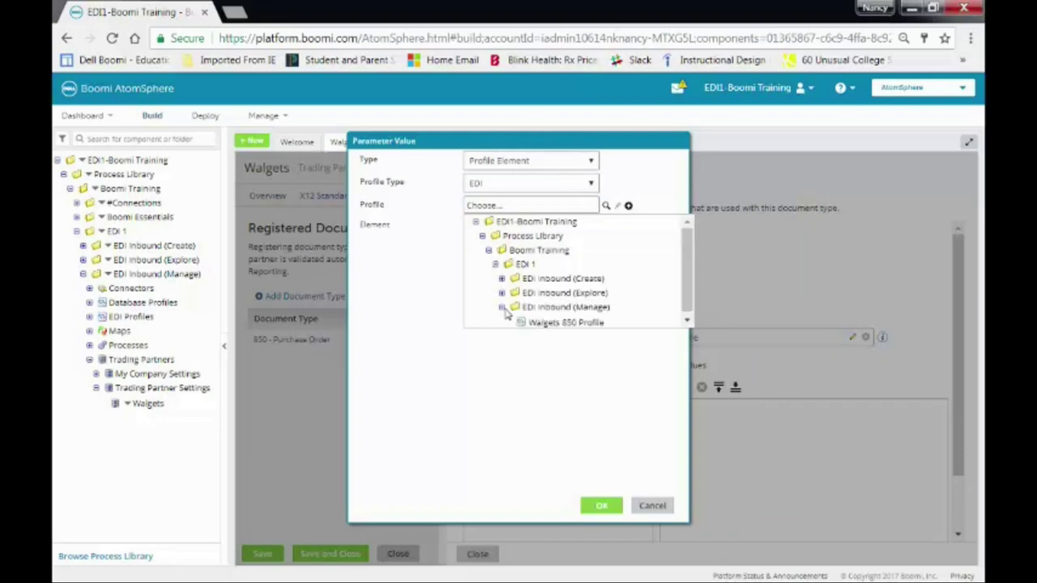
left_click(571, 322)
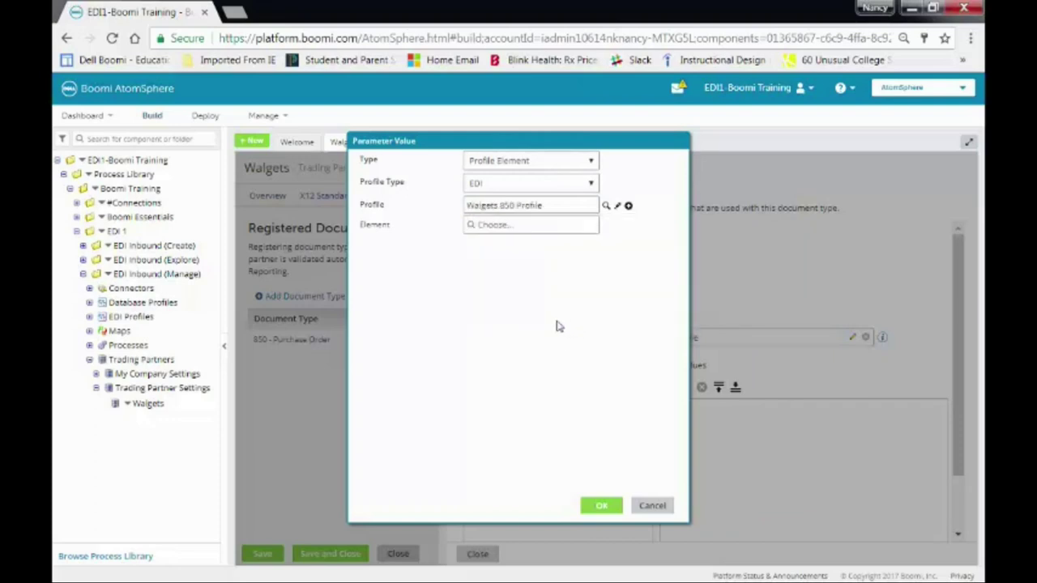
Step: Choose BEG03 from the header's BEG segment as the Order Number element and confirm the value
left_click(478, 225)
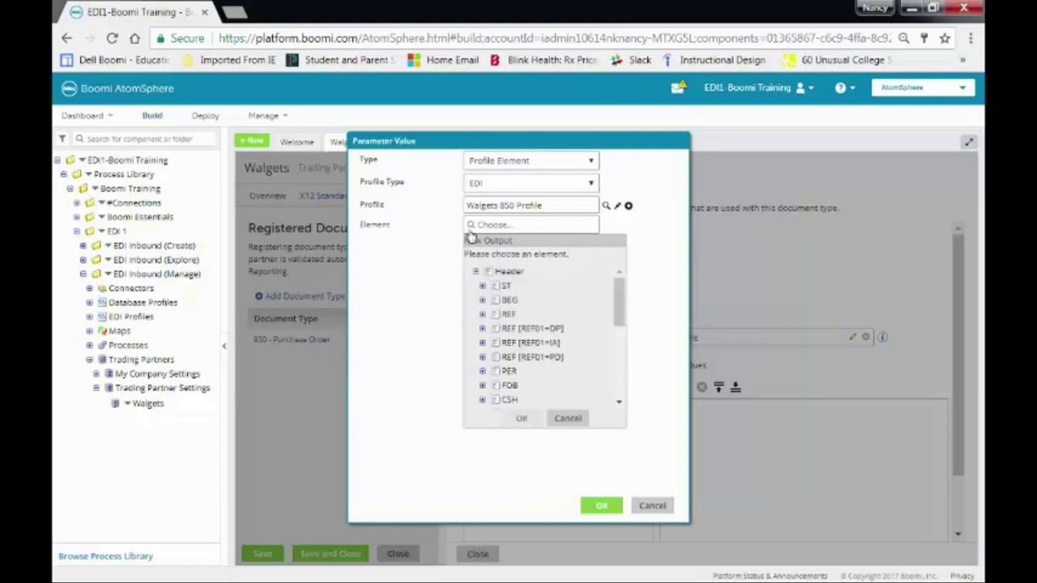
left_click(482, 301)
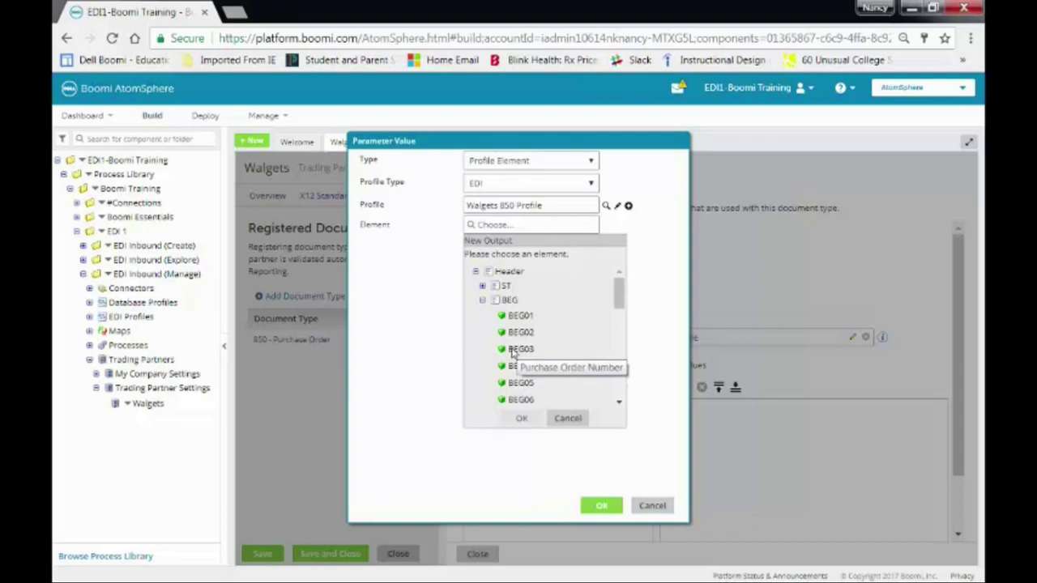
left_click(518, 349)
left_click(522, 418)
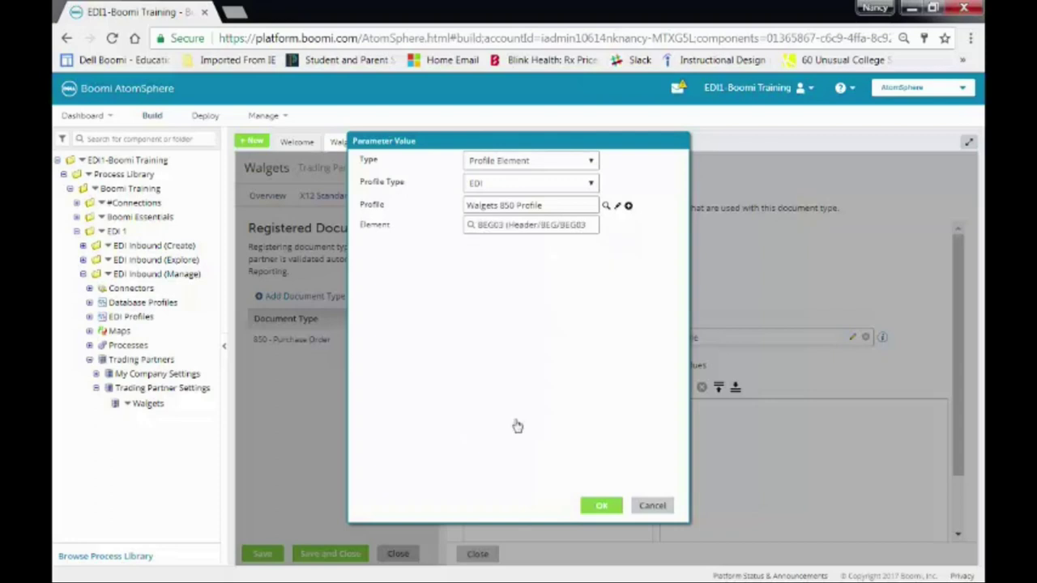
left_click(601, 506)
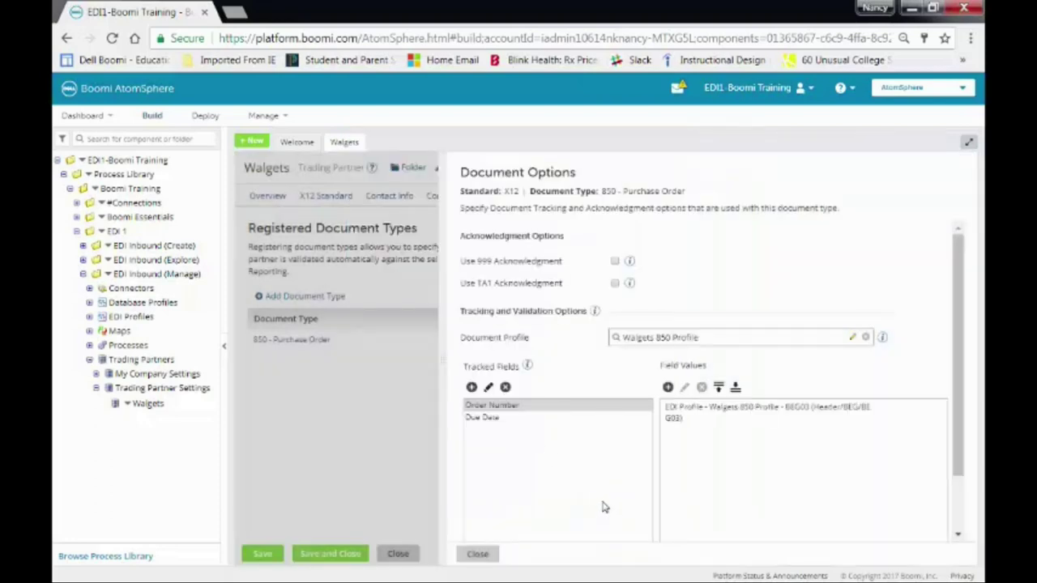
Step: Add a Profile Element value to the Due Date field, using profile type EDI and the Walgets 850 Profile
left_click(486, 419)
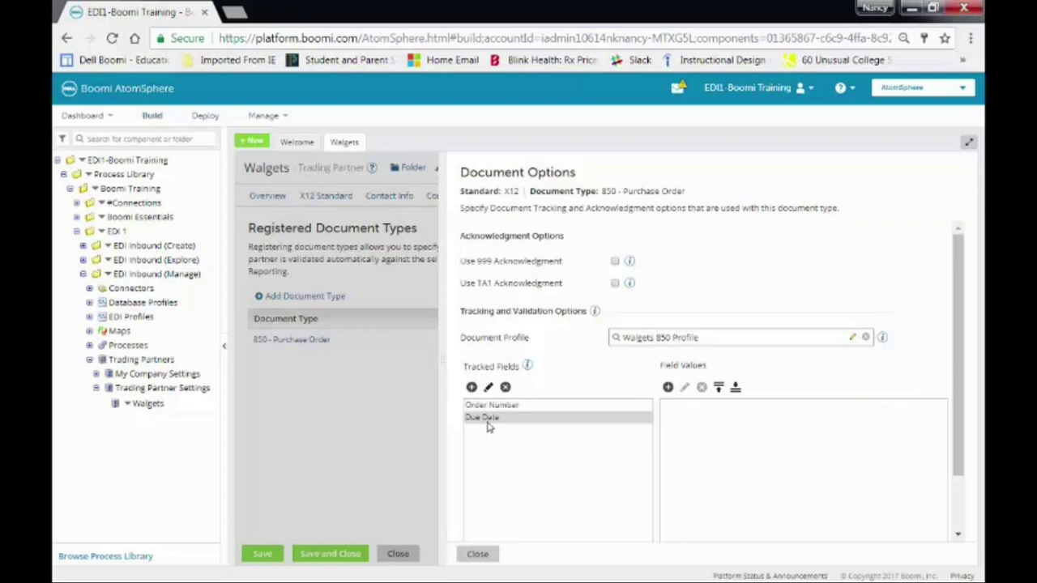
left_click(668, 388)
left_click(470, 167)
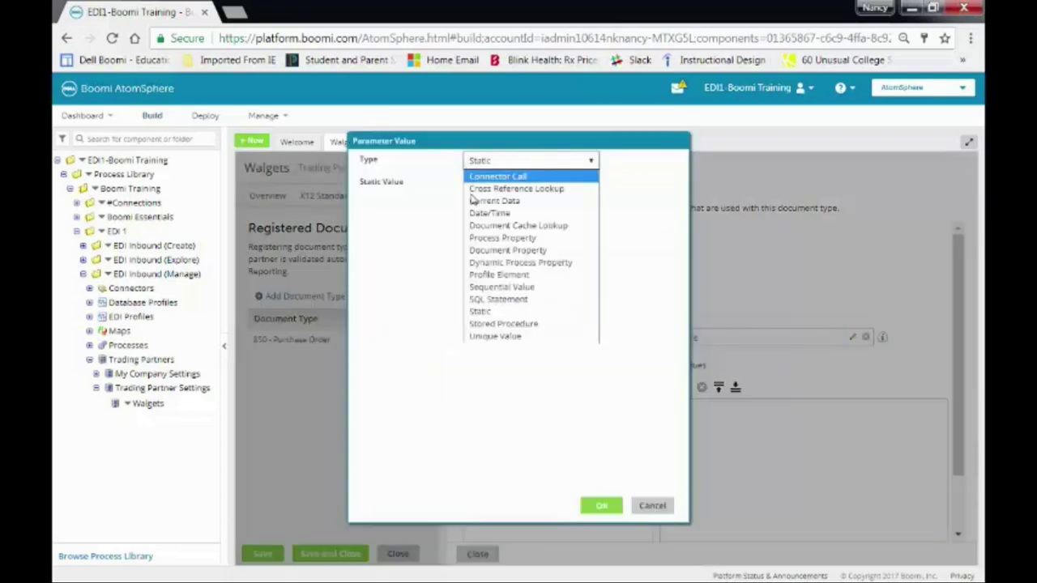
left_click(478, 274)
left_click(484, 187)
left_click(476, 211)
left_click(486, 205)
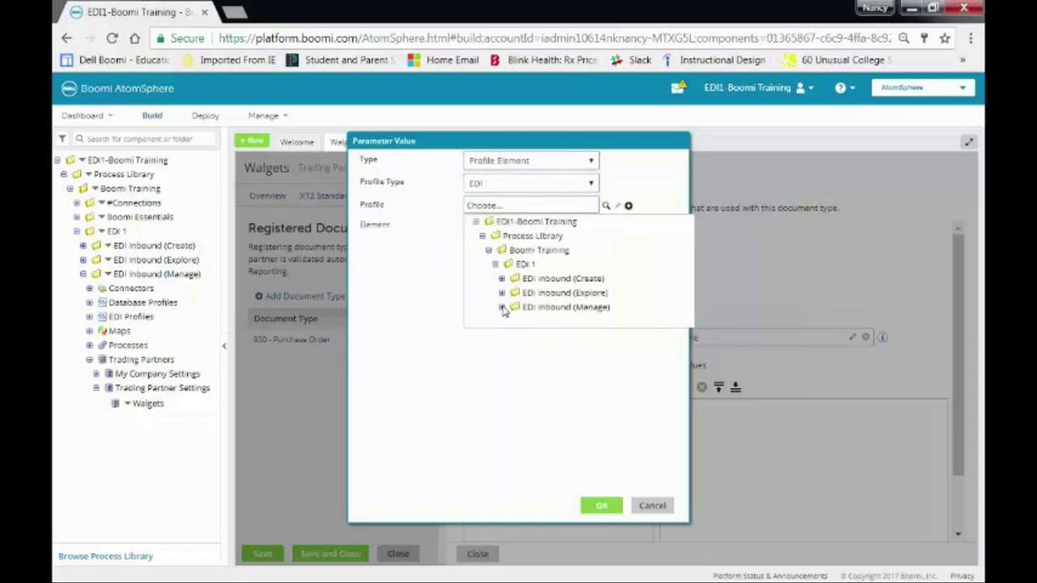
left_click(545, 322)
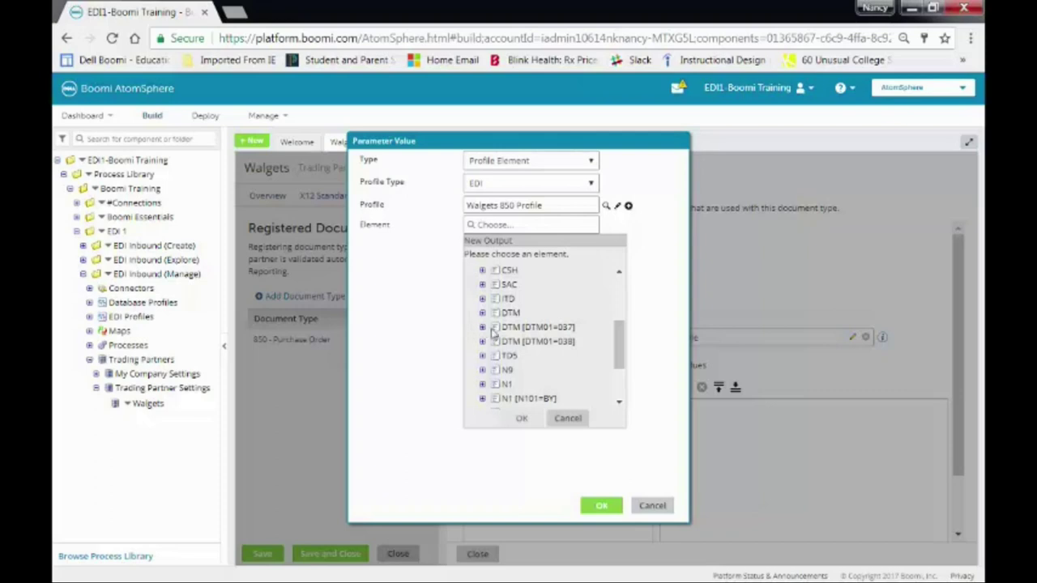
Step: Set the Due Date element to DTM02 under DTM [DTM01=037], then close the document options and save and close the trading partner
left_click(481, 328)
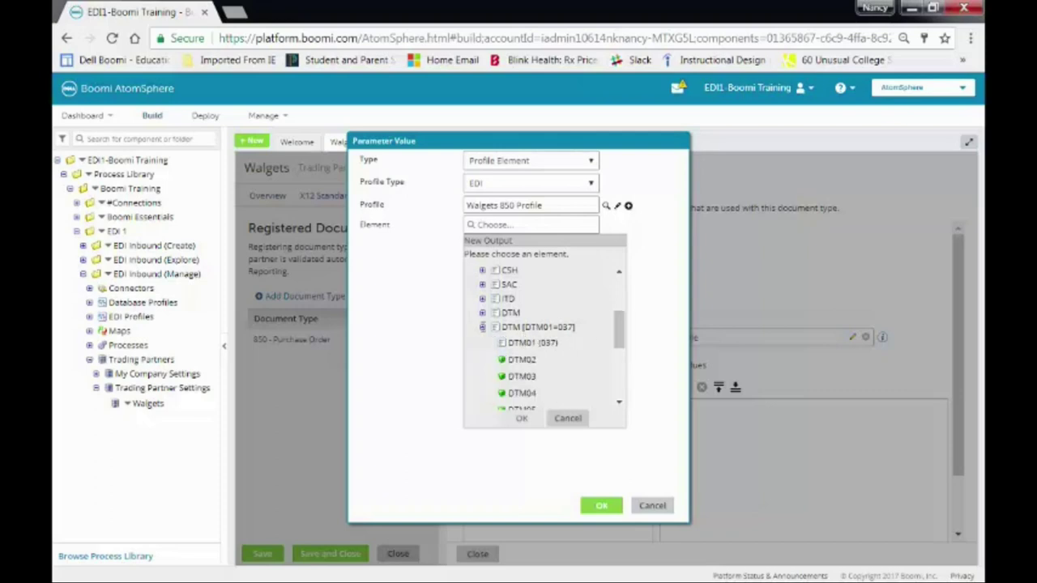
left_click(521, 362)
left_click(523, 421)
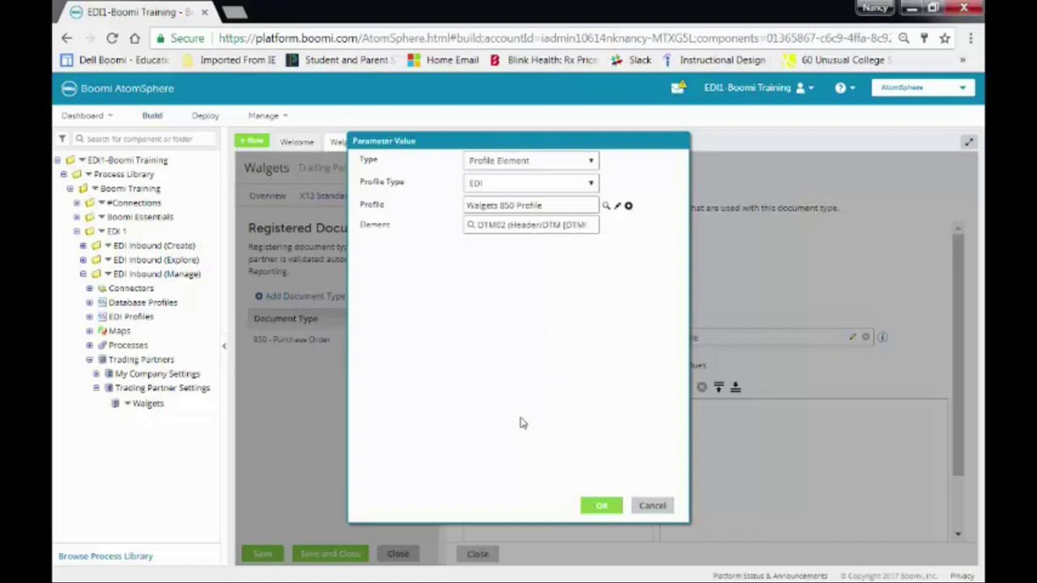
left_click(596, 505)
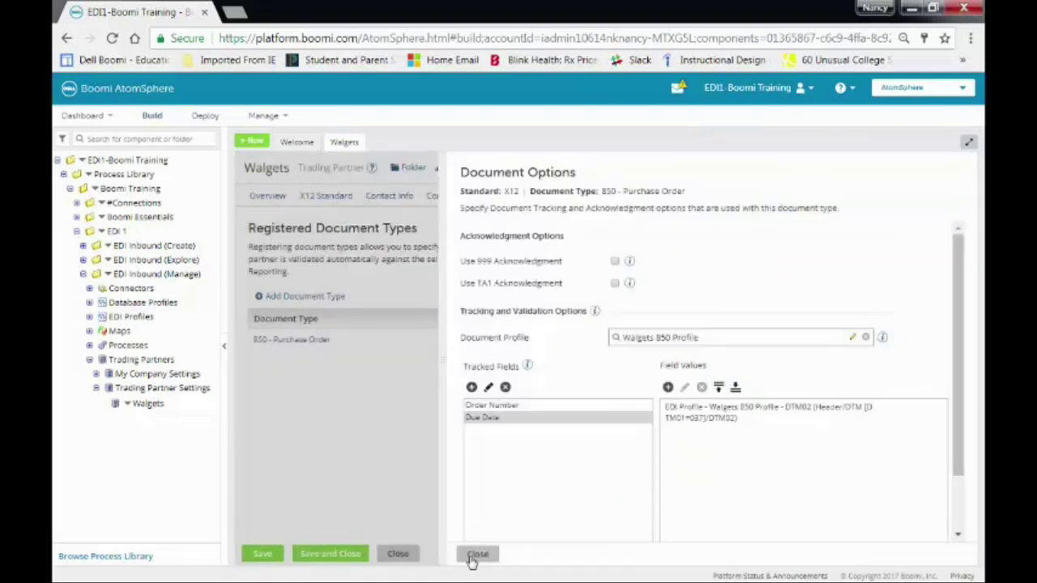
left_click(462, 557)
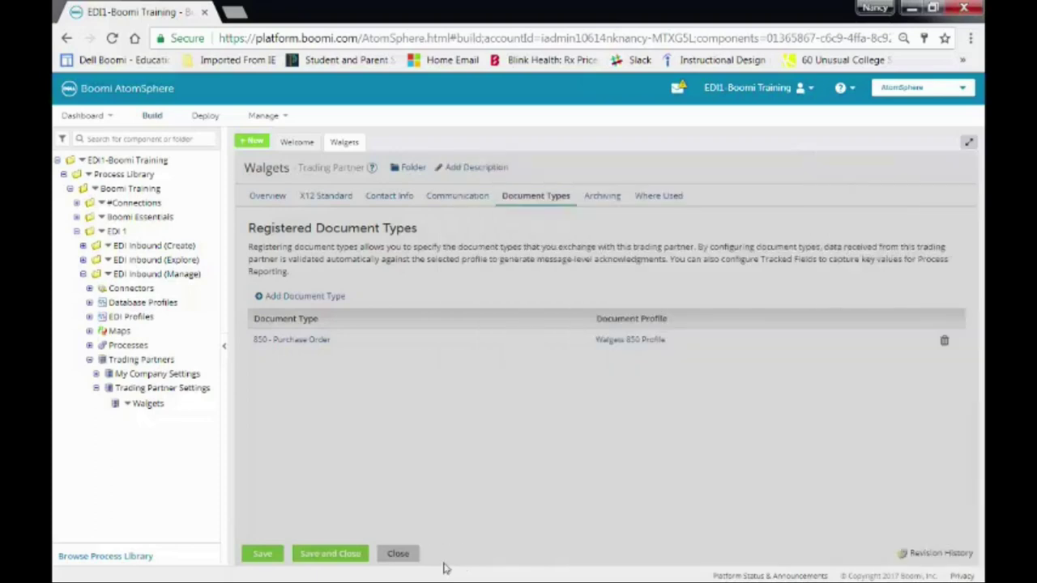
left_click(350, 557)
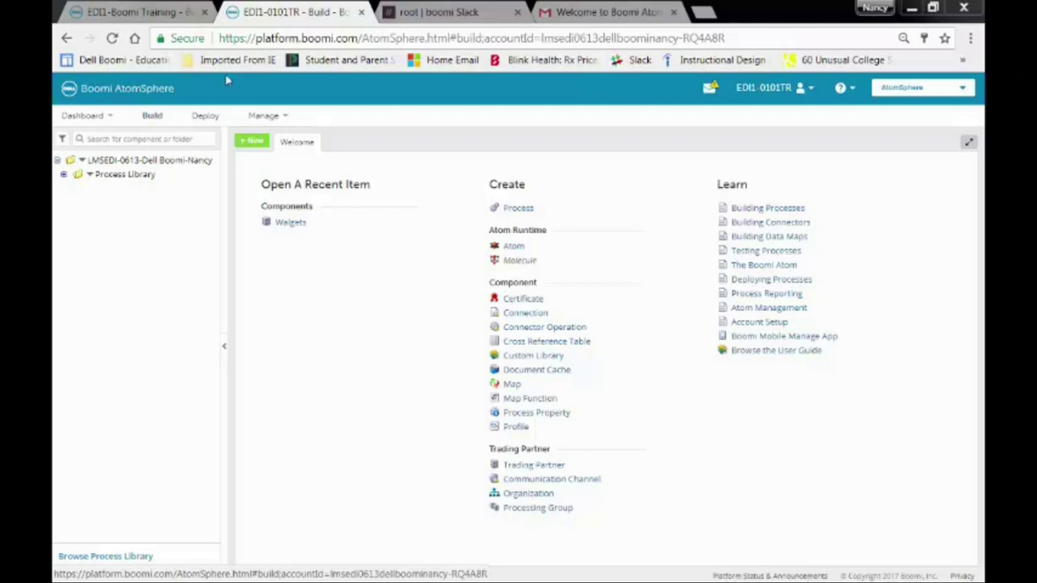
Step: Attach and deploy the Walgets 850 Inbound (Manage) process to Production with the comment "Added Tracked Fields"
left_click(205, 116)
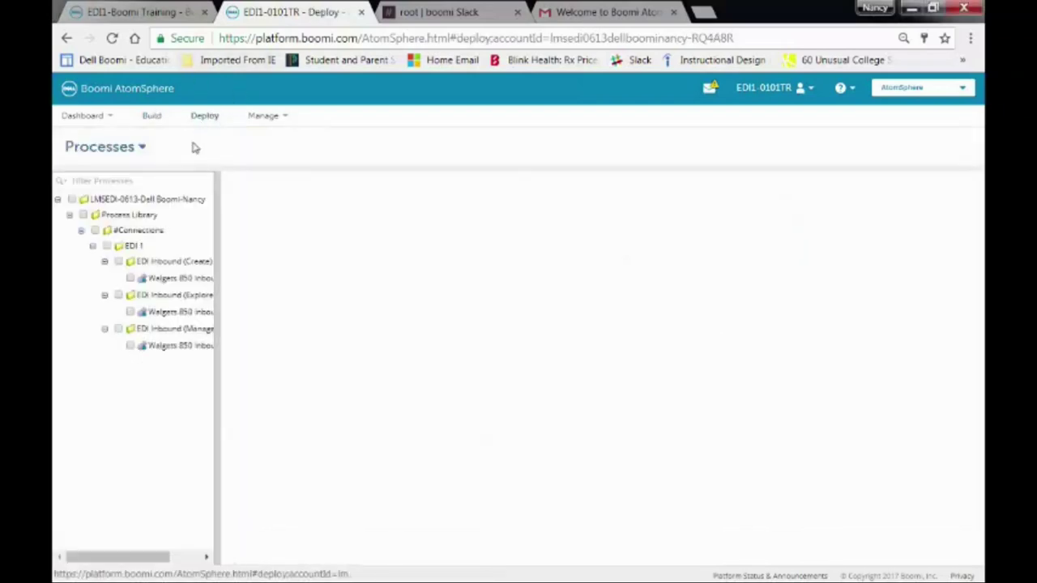
left_click(130, 346)
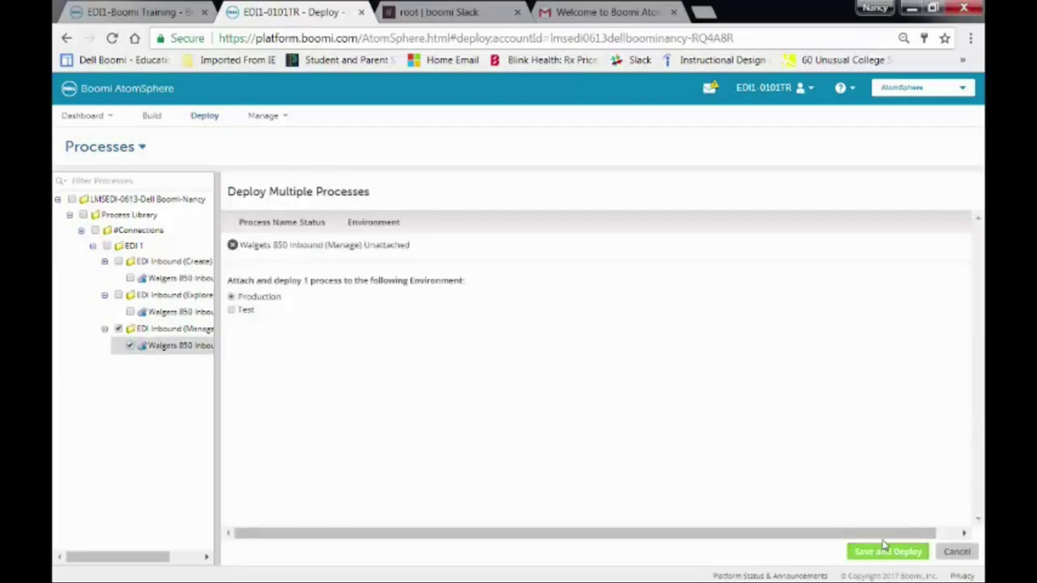
left_click(862, 551)
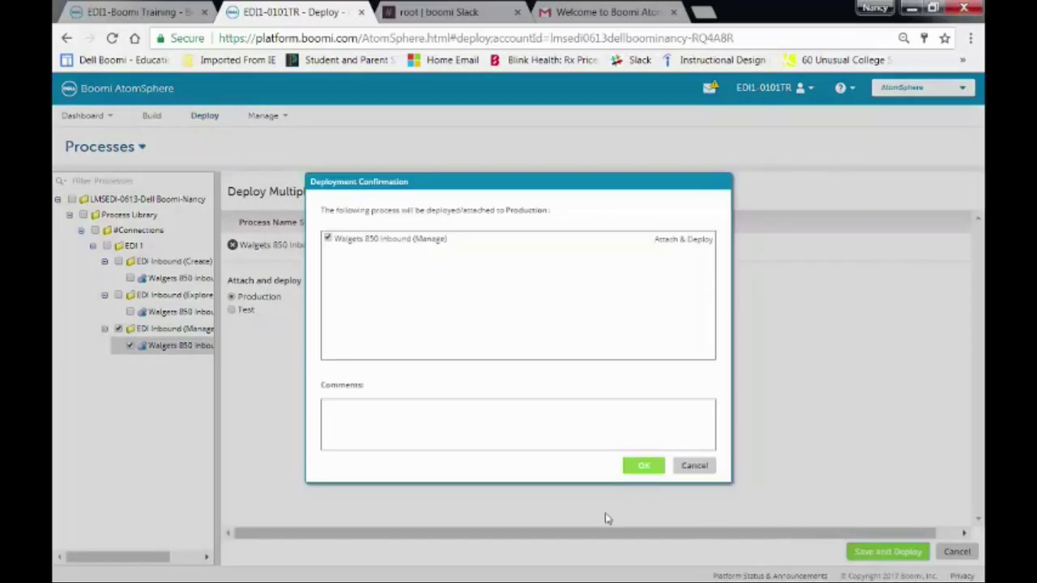
left_click(474, 410)
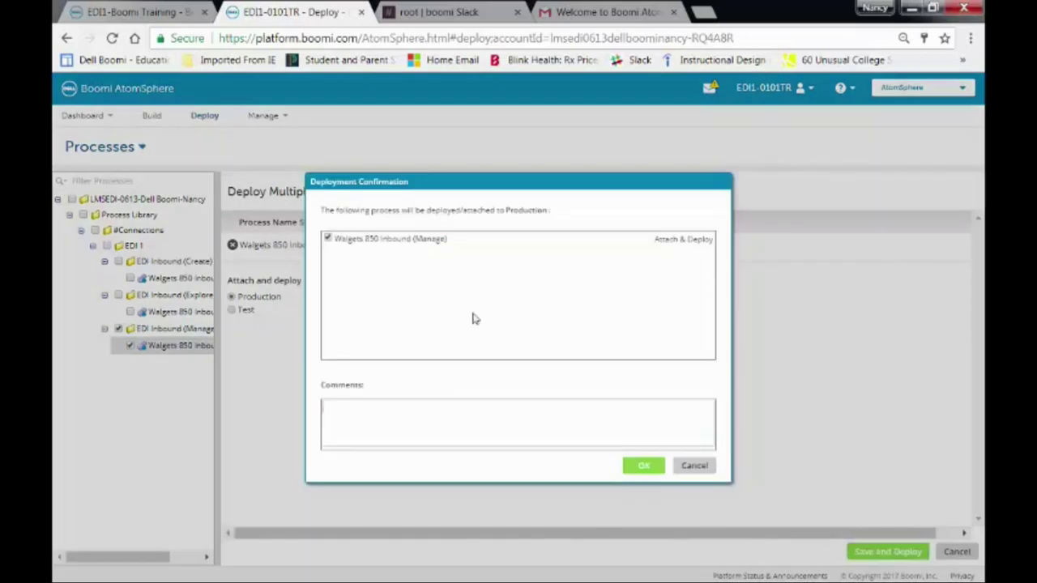
type("Added Transient Fields")
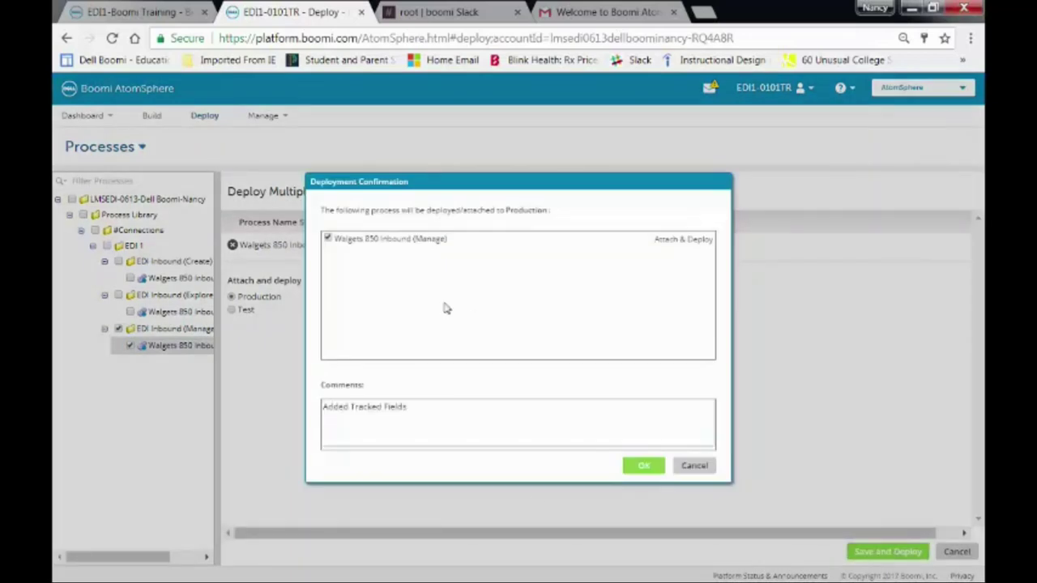
left_click(641, 465)
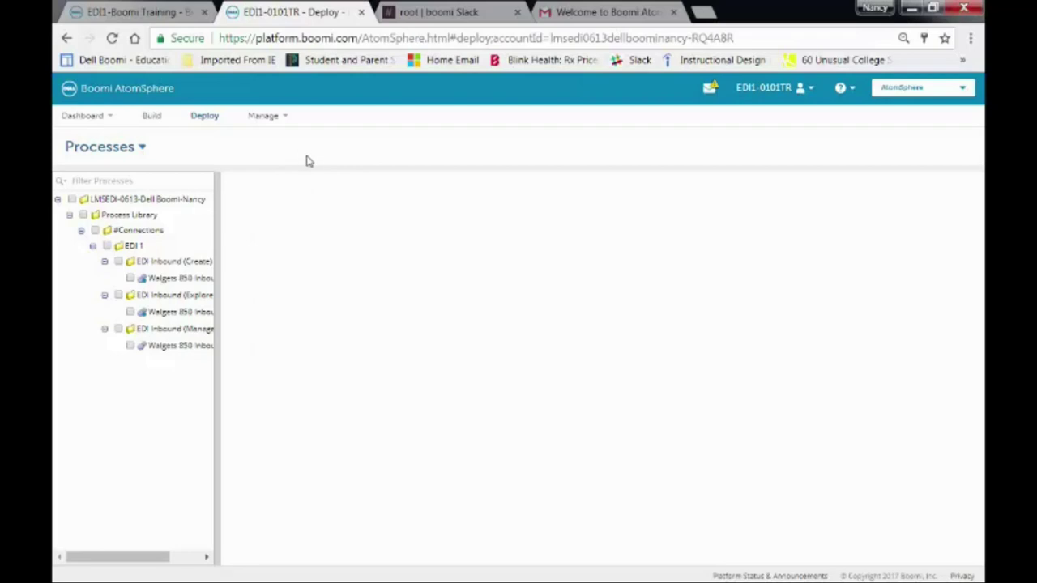
Step: Execute the Walgets 850 Inbound (Manage) process on the Atom Cloud from Process Reporting and toggle auto refresh
left_click(267, 115)
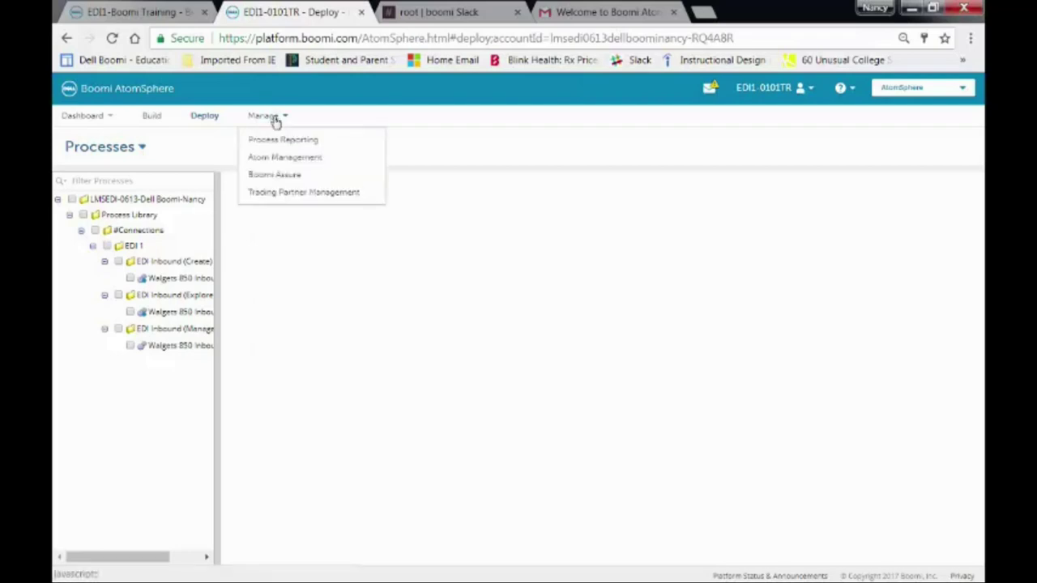
left_click(288, 142)
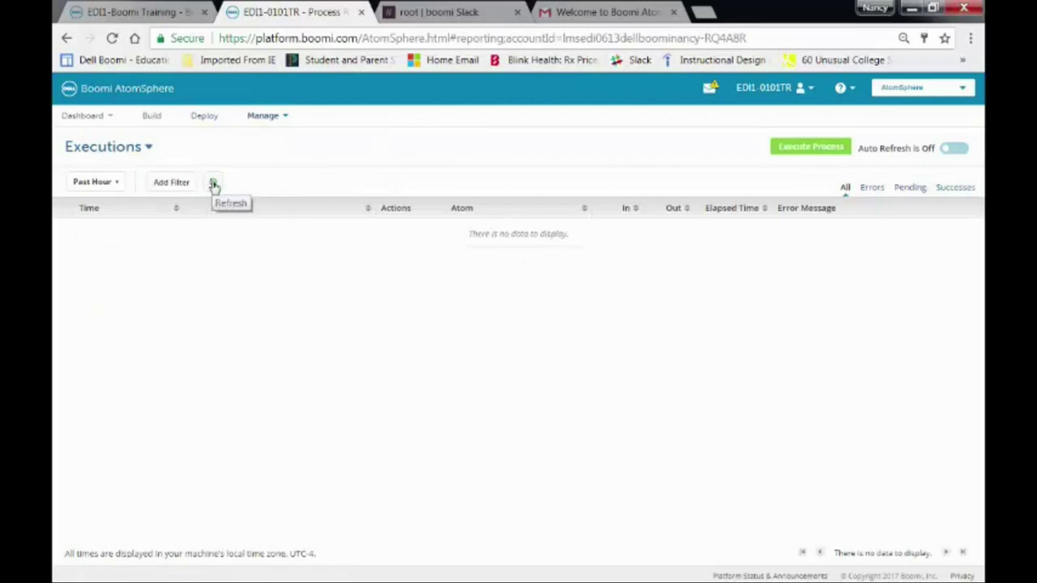
left_click(784, 153)
left_click(510, 151)
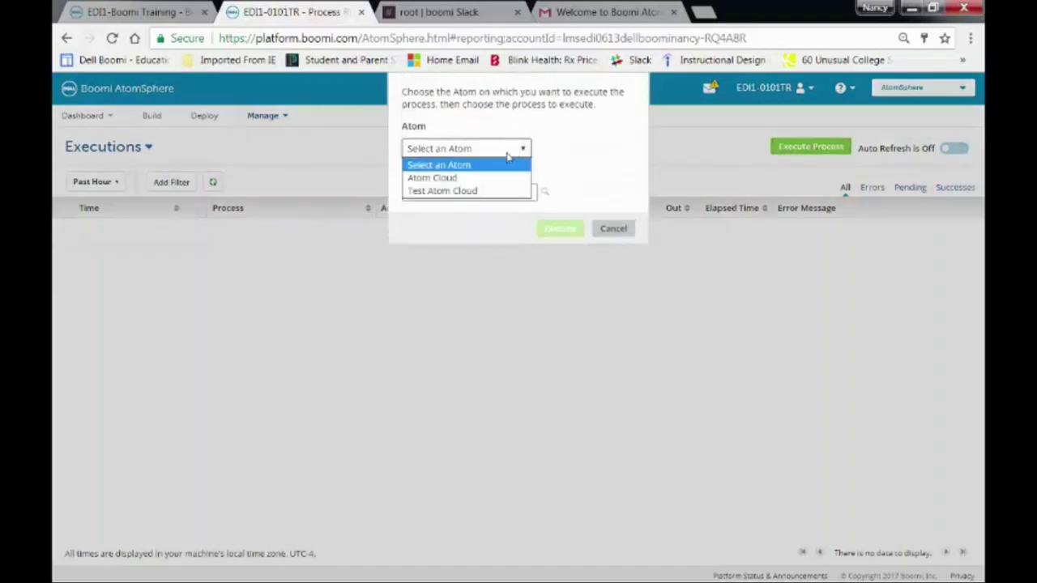
left_click(476, 177)
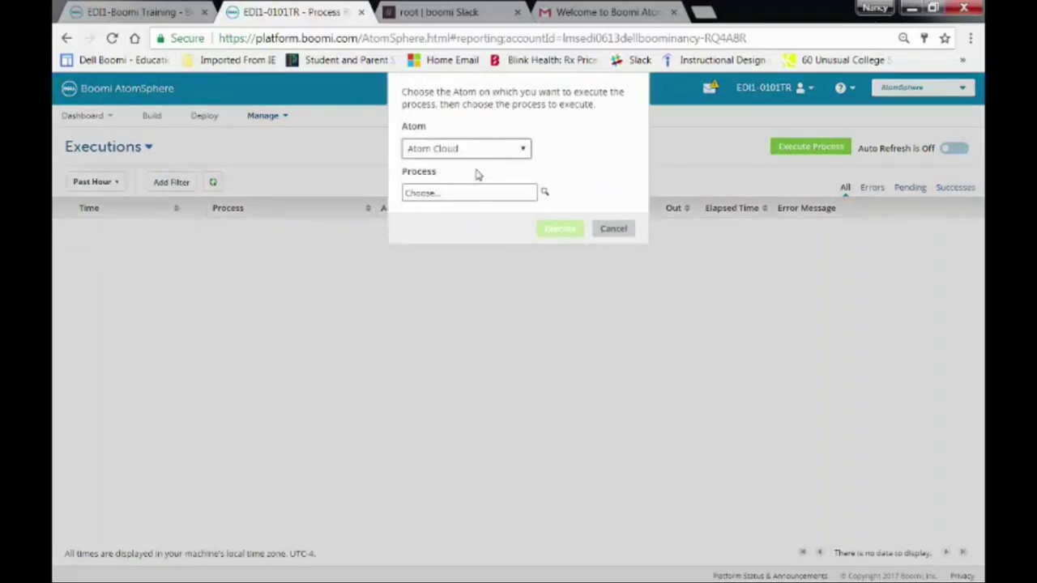
left_click(546, 195)
left_click(502, 304)
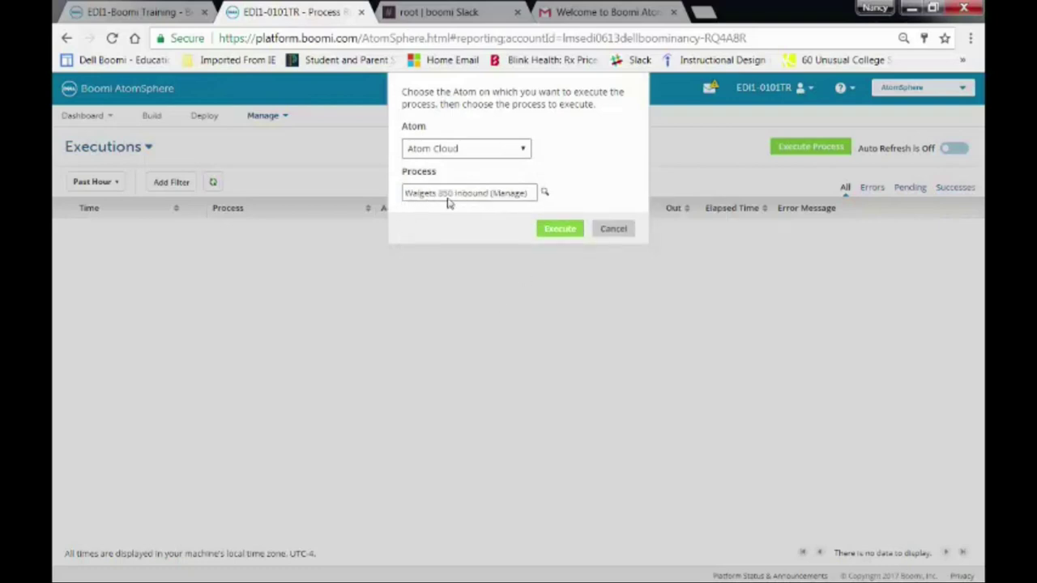
left_click(559, 230)
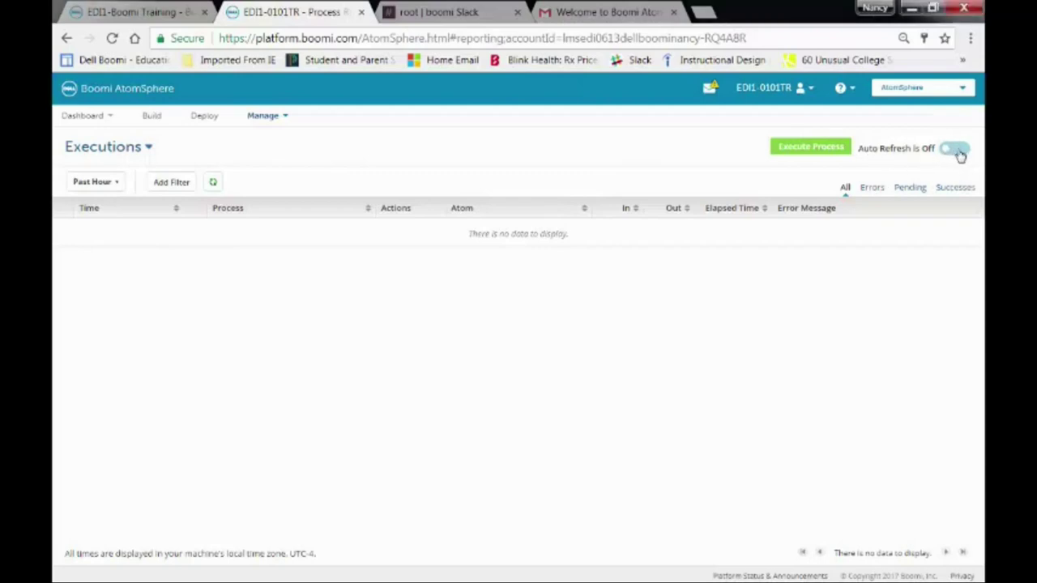
left_click(955, 154)
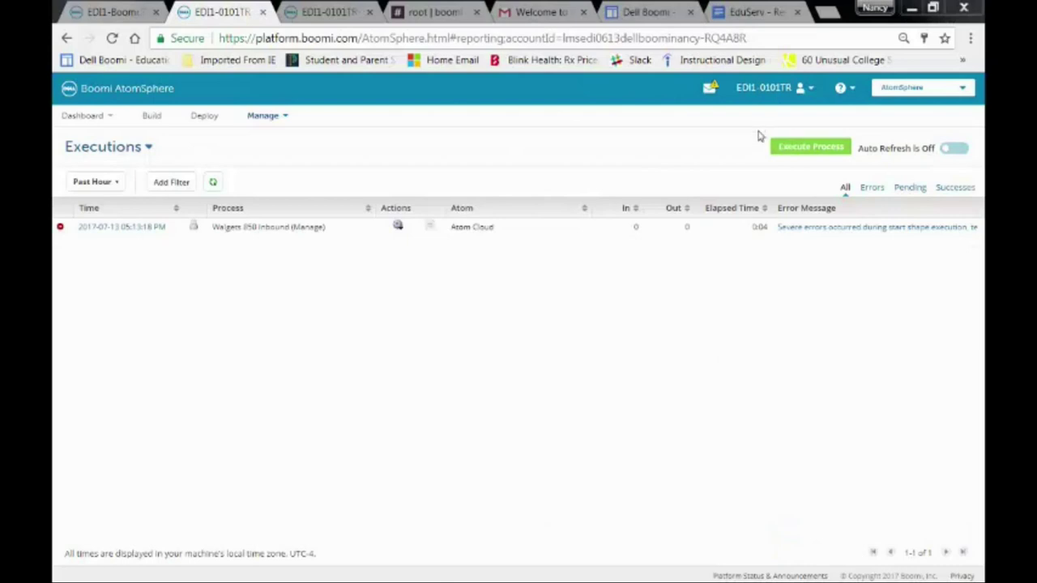
Step: Run Walgets 850 Inbound (Manage) on the Atom Cloud once more and refresh the executions list
left_click(809, 146)
left_click(463, 149)
left_click(446, 177)
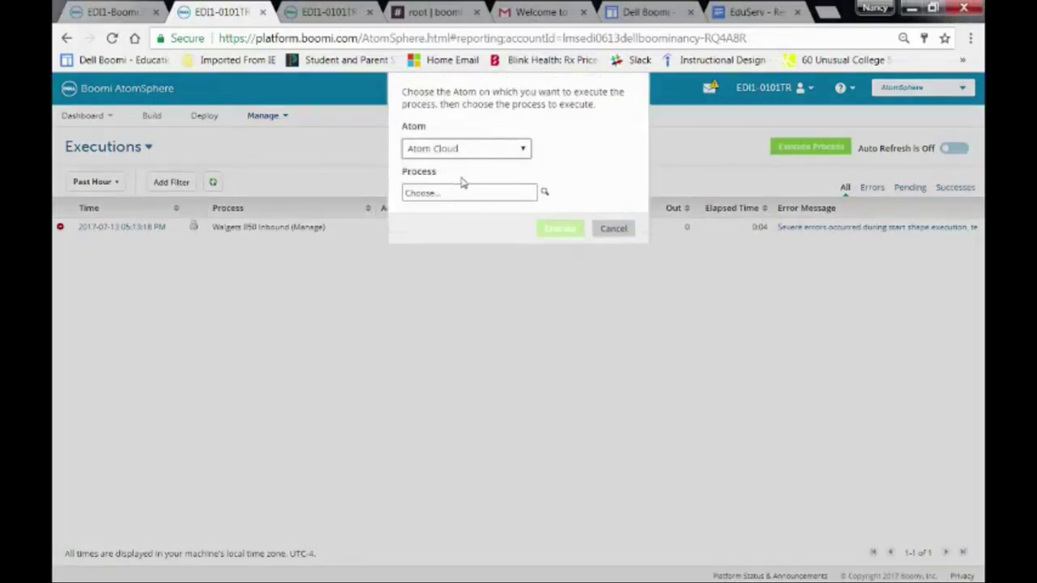
left_click(544, 195)
left_click(506, 298)
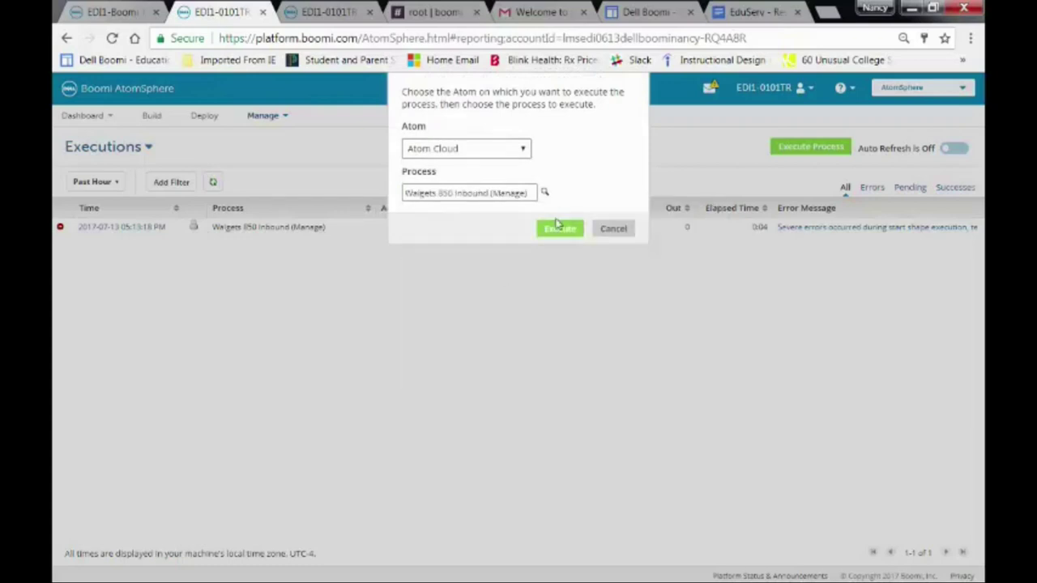
left_click(553, 227)
left_click(214, 182)
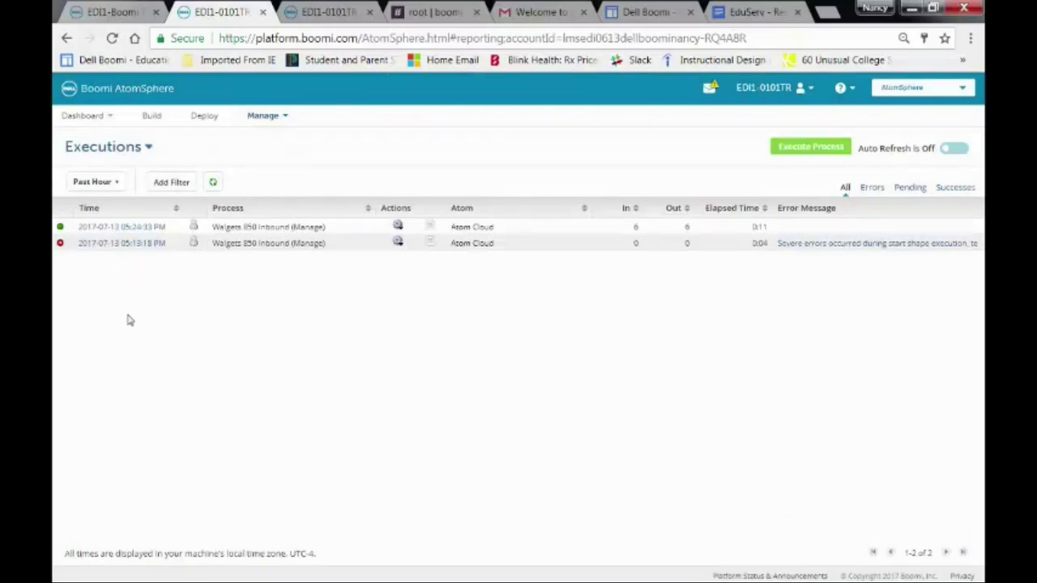
Step: Open the latest successful execution and examine the raw data and tracked fields of its starting X12 documents
left_click(126, 229)
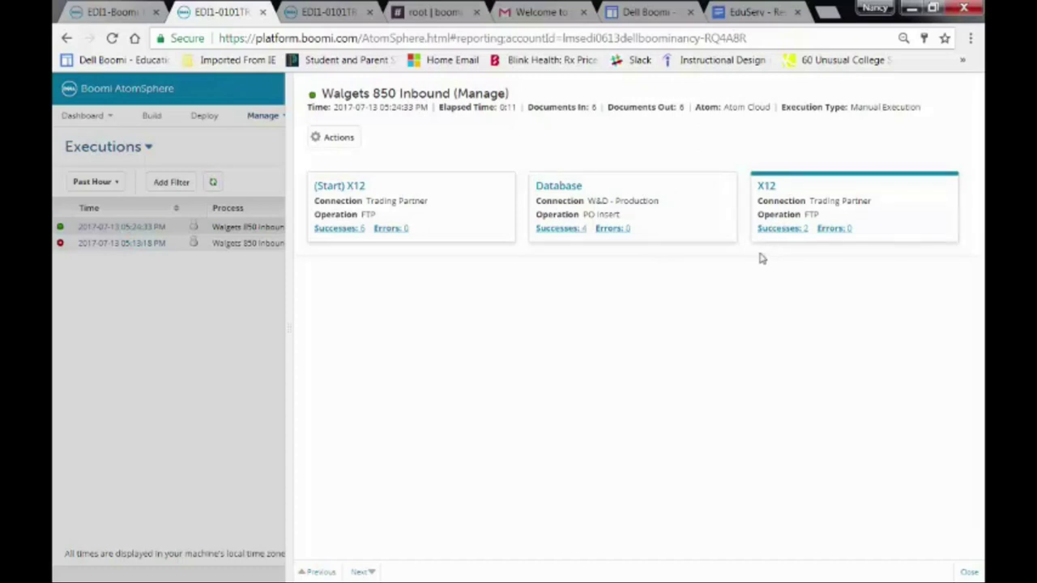
left_click(358, 189)
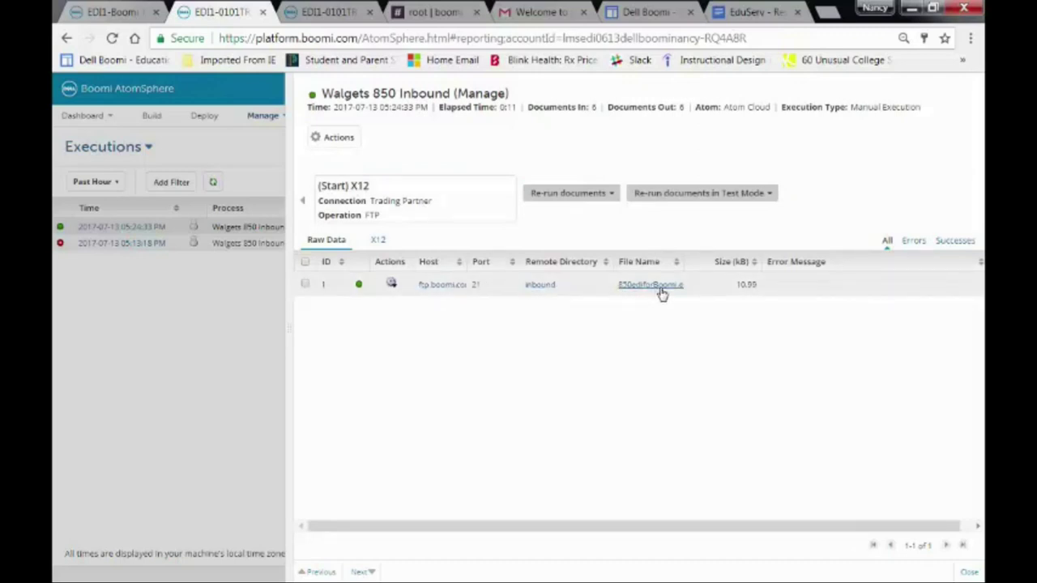
left_click(445, 298)
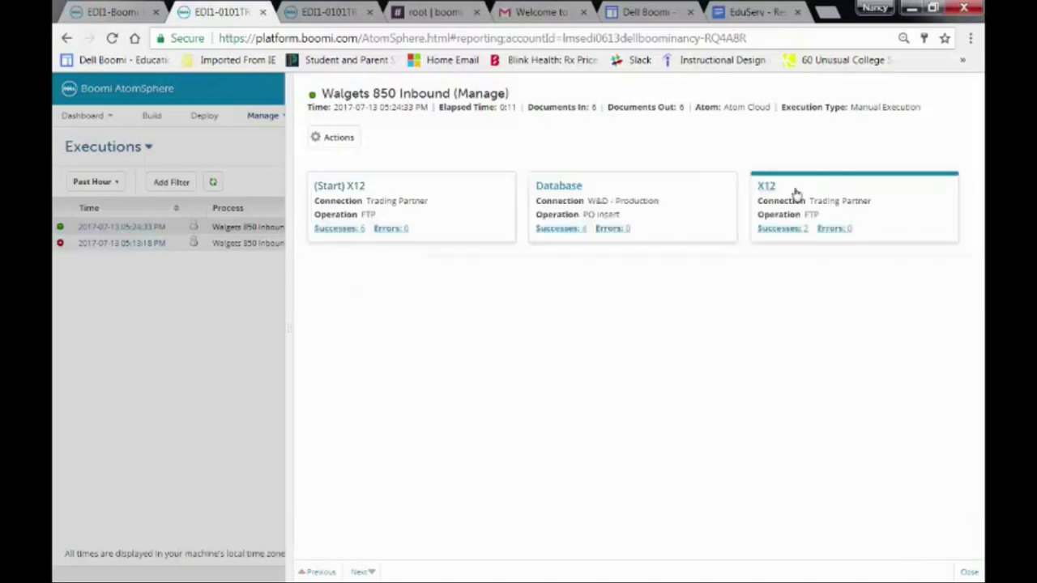
left_click(782, 229)
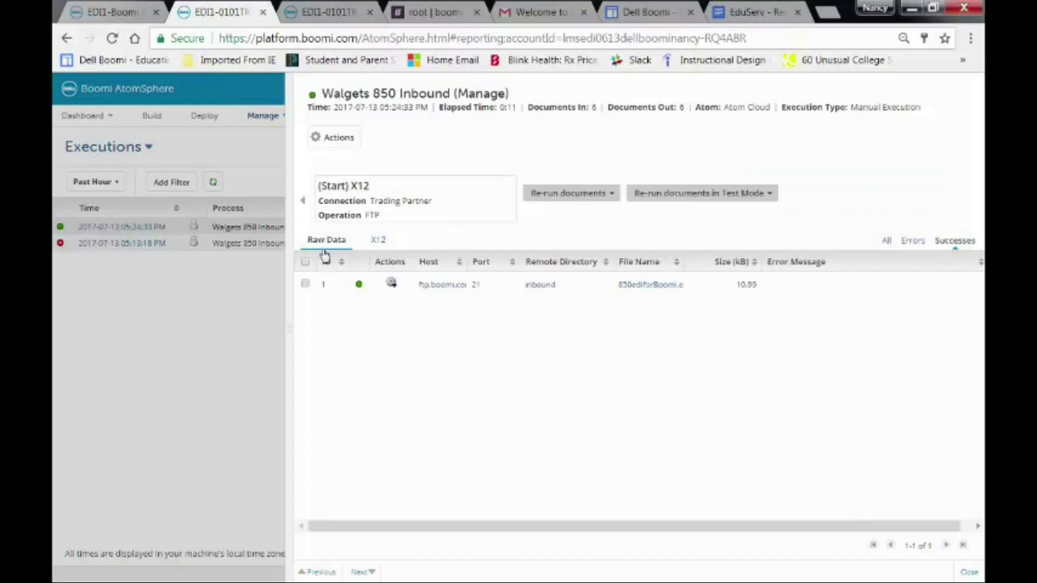
left_click(378, 241)
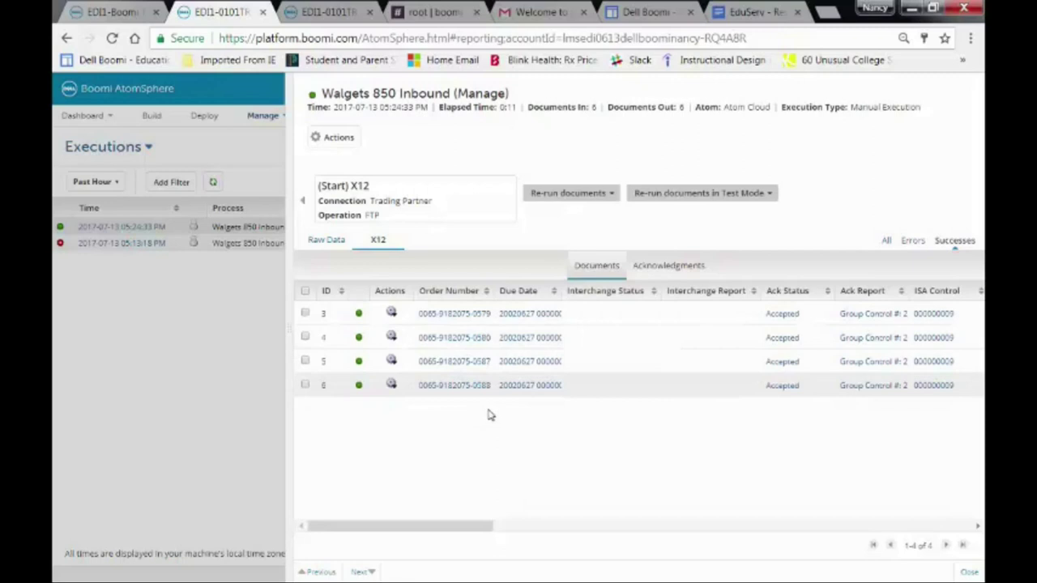
Step: View the functional acknowledgment document of the X12 start step and close the document viewer
left_click(665, 267)
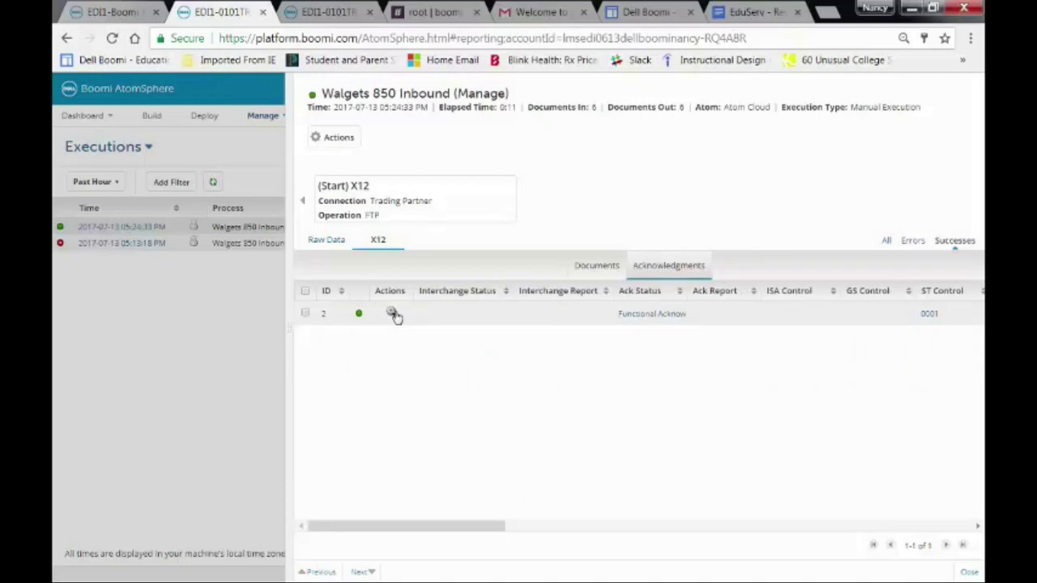
left_click(394, 314)
left_click(411, 353)
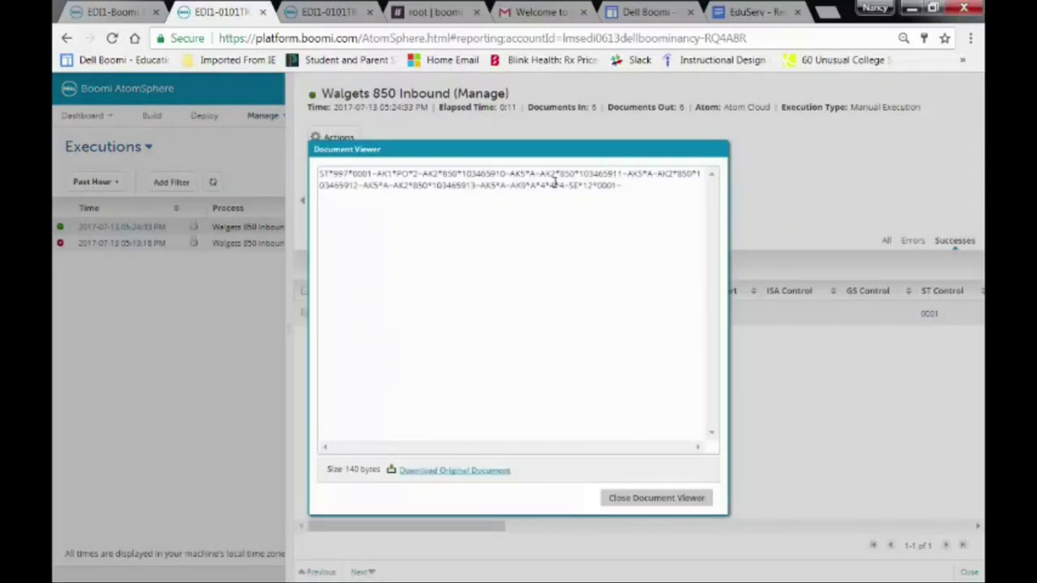
left_click(637, 507)
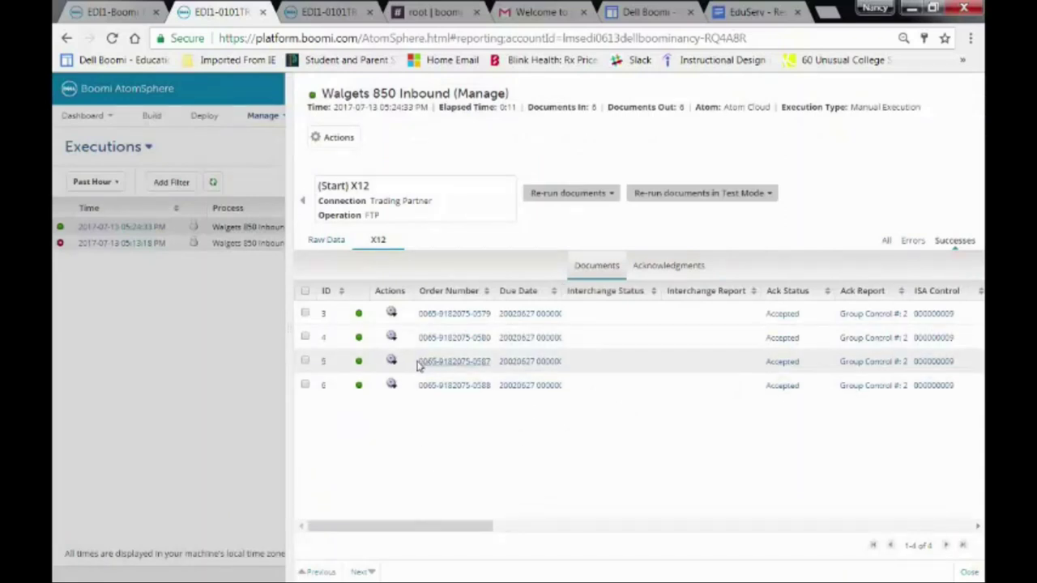
Step: Copy the order number of the X12 document with ID 5
left_click_drag(413, 365, 491, 361)
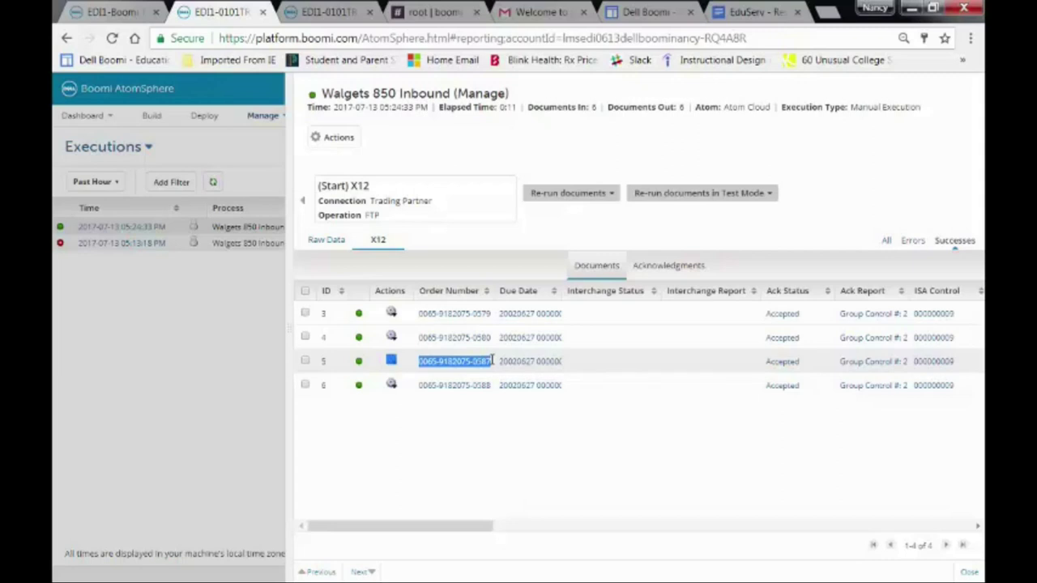
right_click(483, 362)
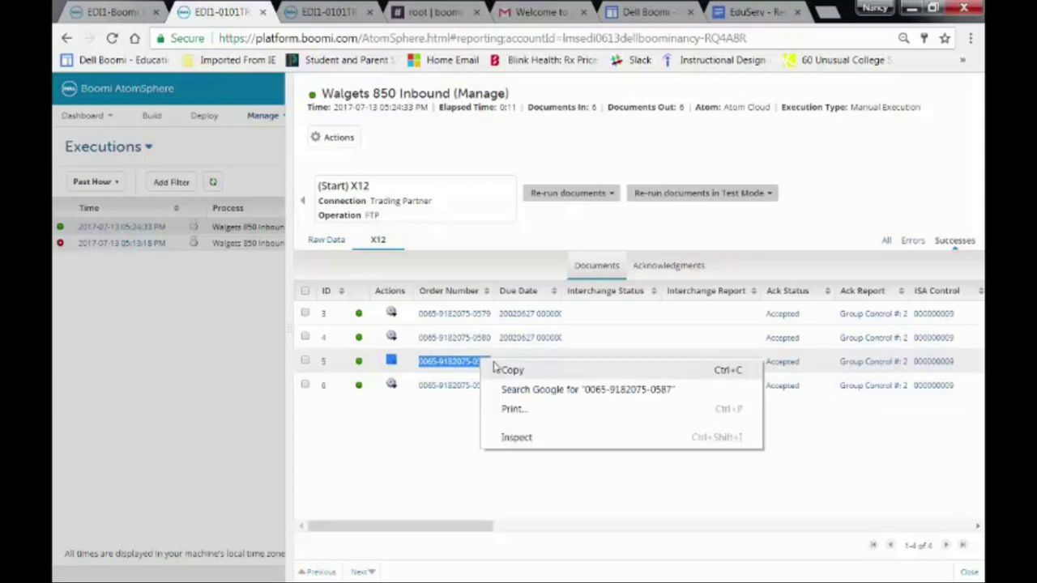
left_click(511, 370)
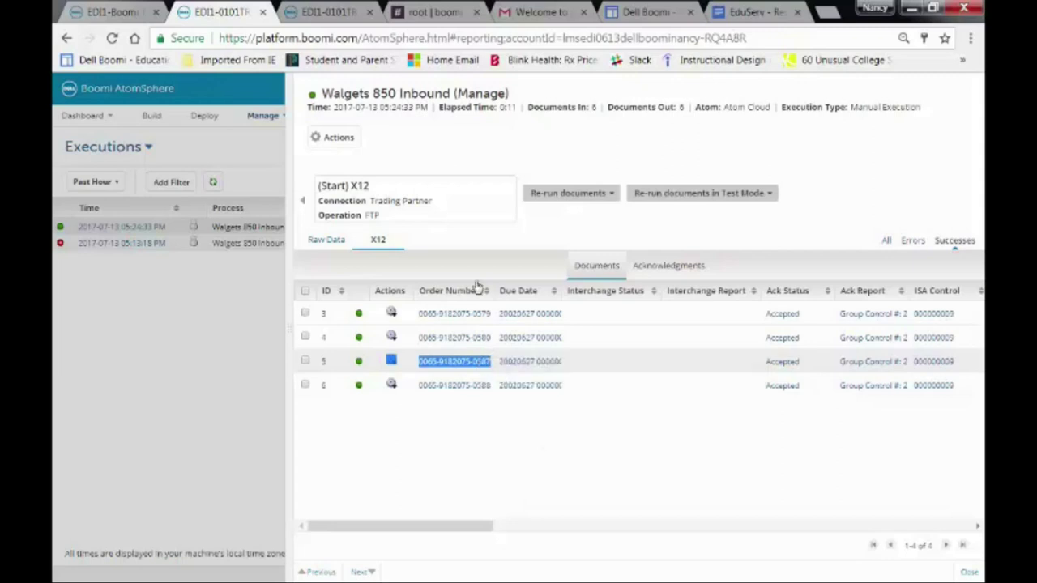
Step: Close the execution details and switch the report from Executions to Trading Partner
left_click(302, 205)
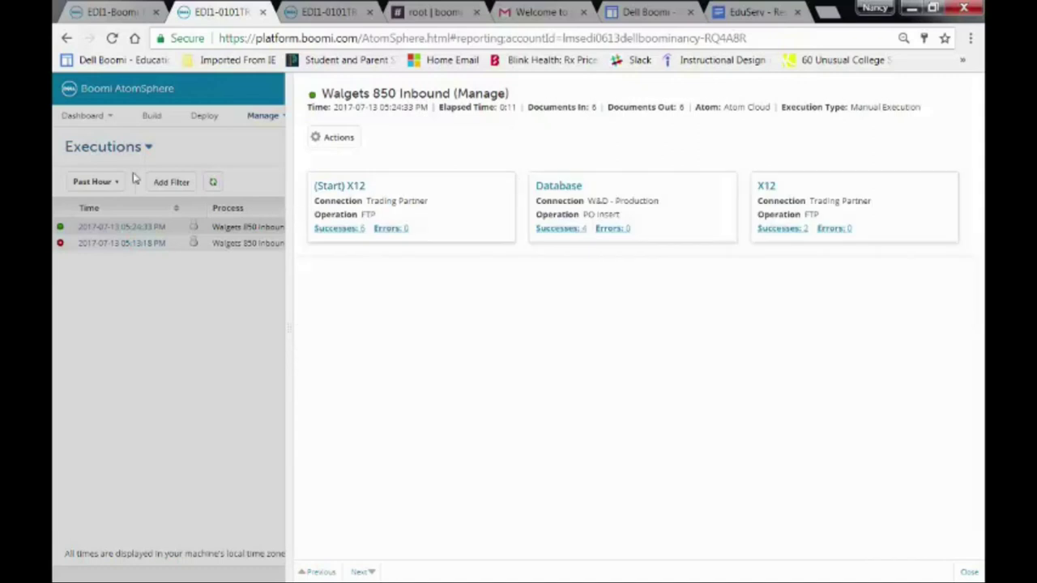
left_click(240, 156)
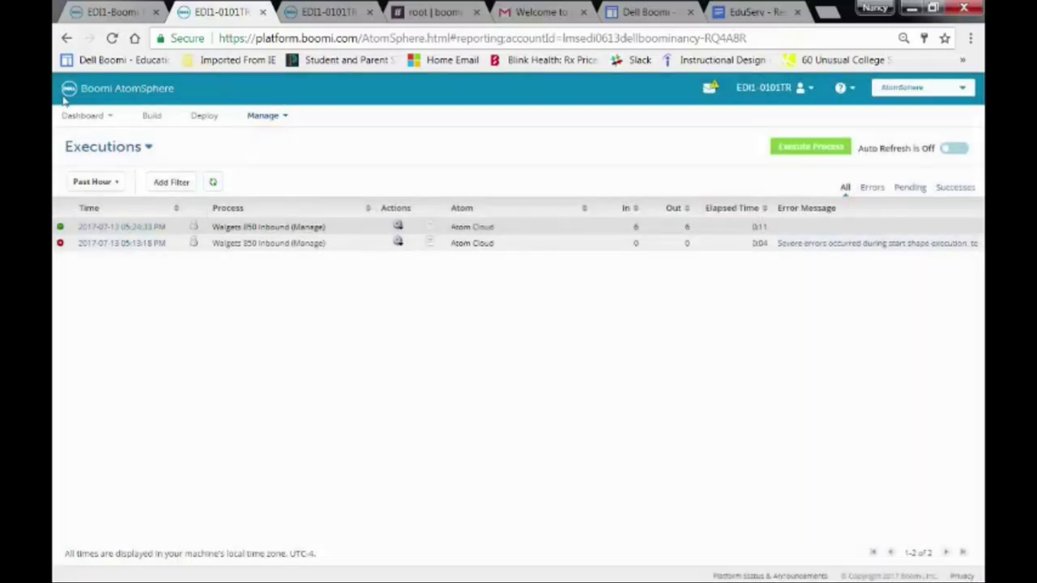
left_click(115, 150)
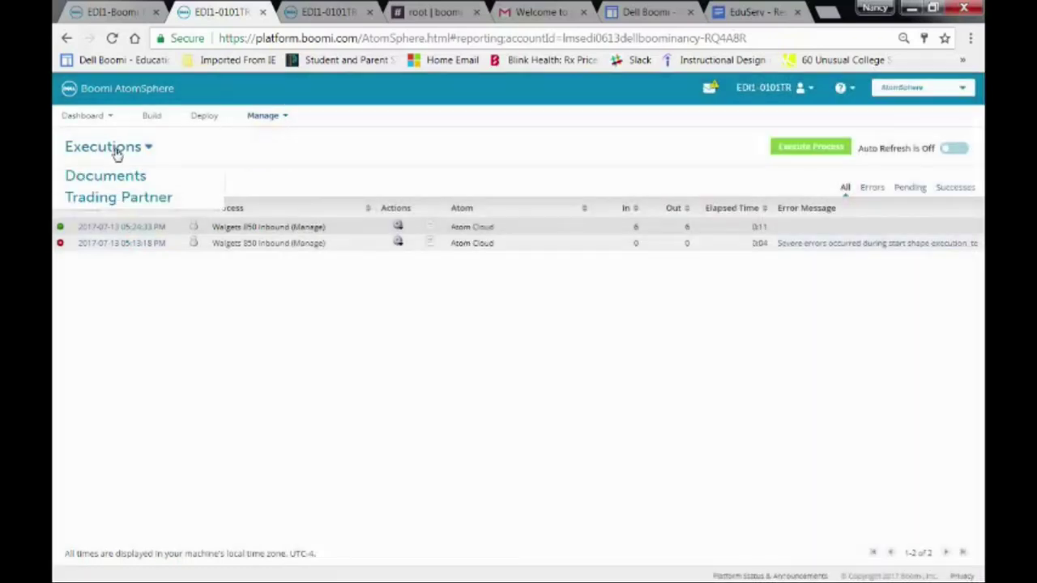
left_click(95, 200)
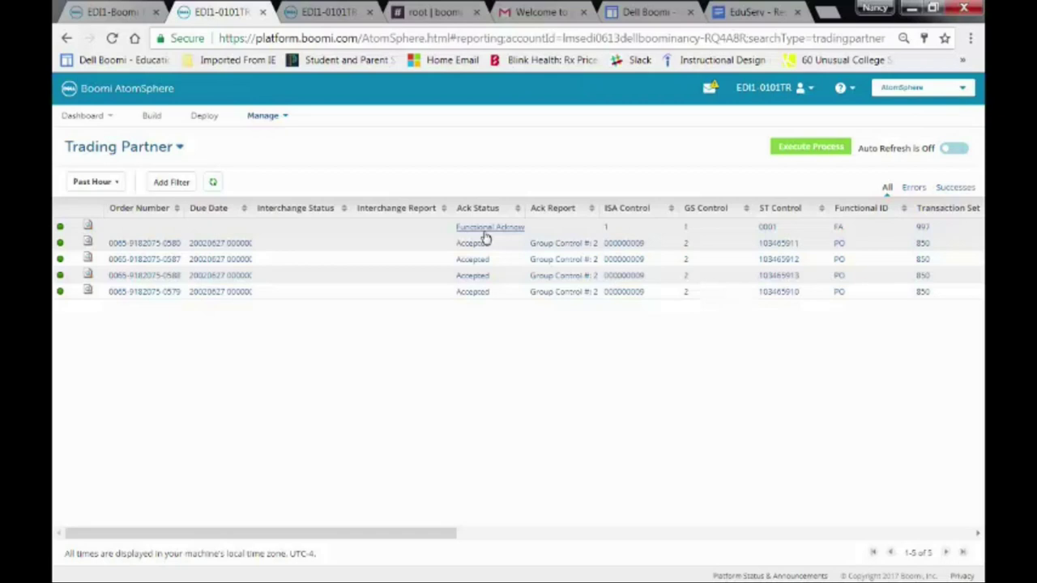
Step: Filter the Trading Partner report by the Order Number tracked field with the copied order number without leading spaces, and clear the filter
left_click(171, 185)
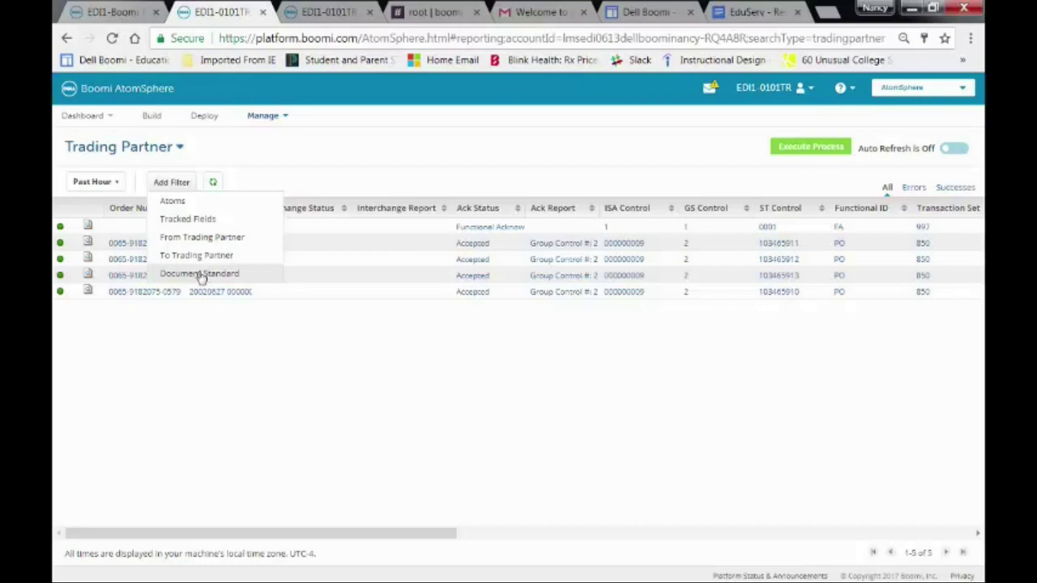
left_click(191, 223)
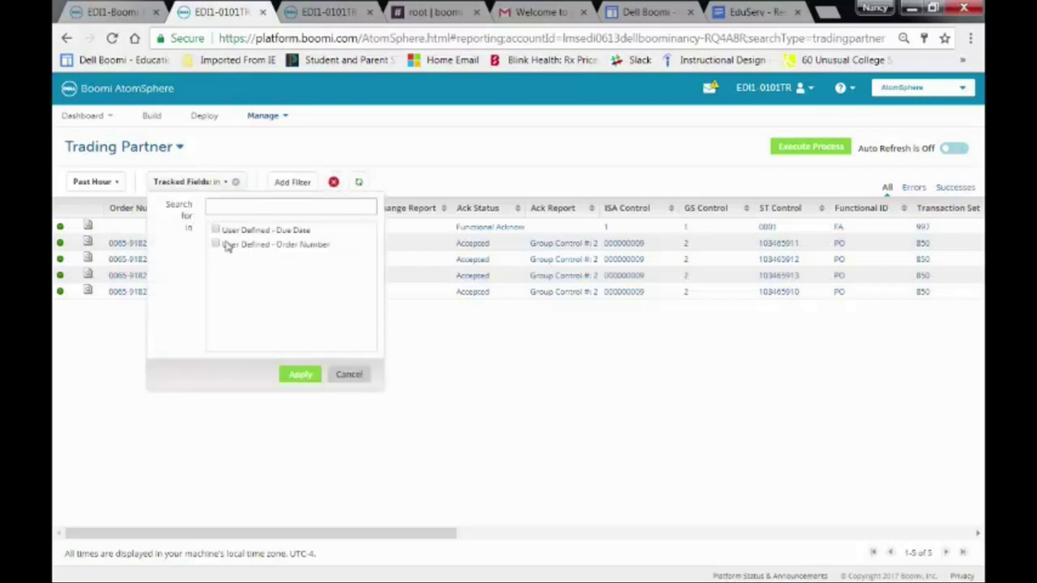
left_click(216, 244)
left_click(248, 209)
right_click(244, 207)
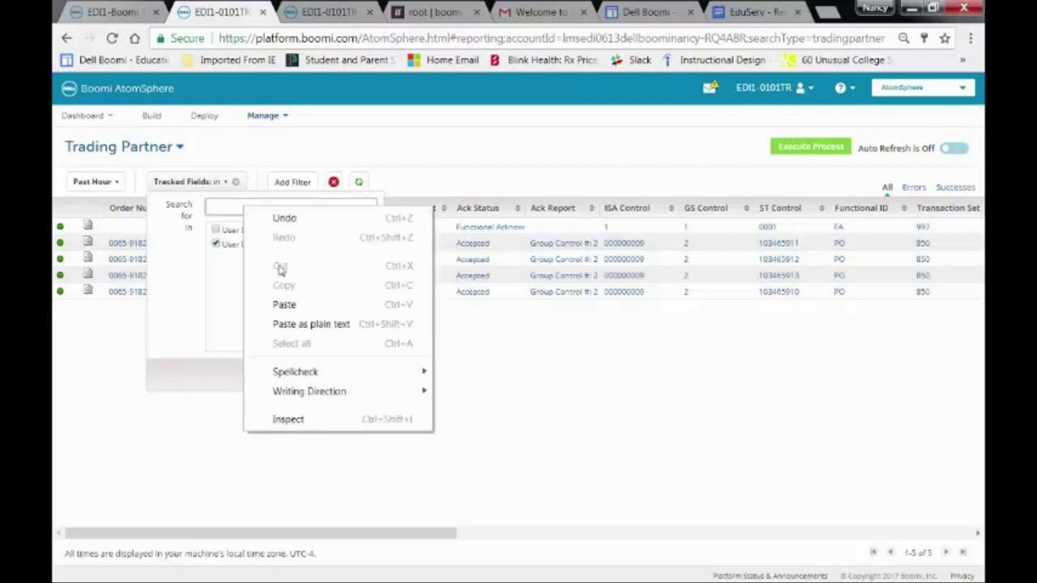
left_click(284, 305)
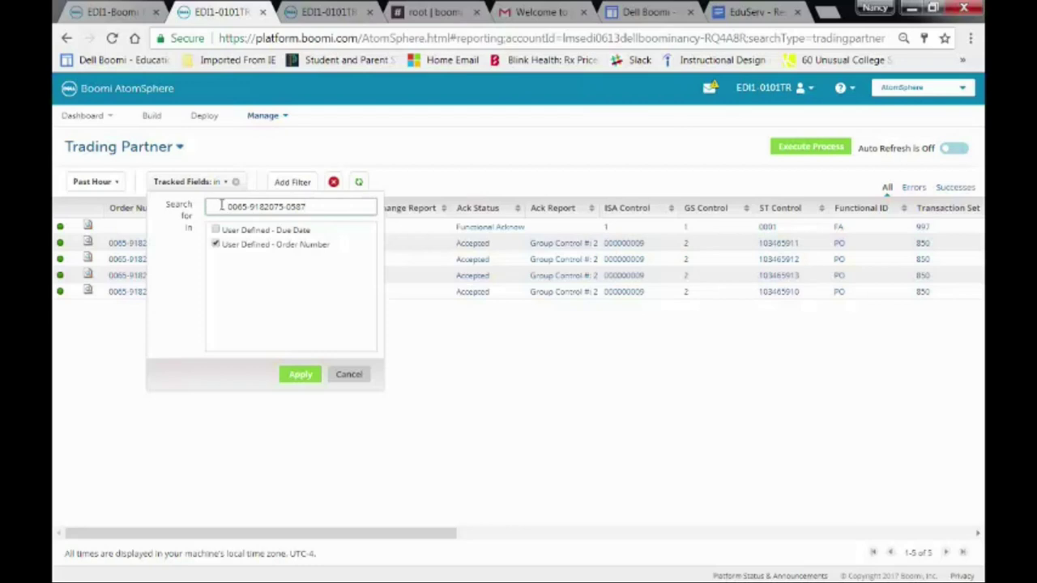
left_click_drag(216, 207, 189, 203)
key("BackSpace")
key("BackSpace")
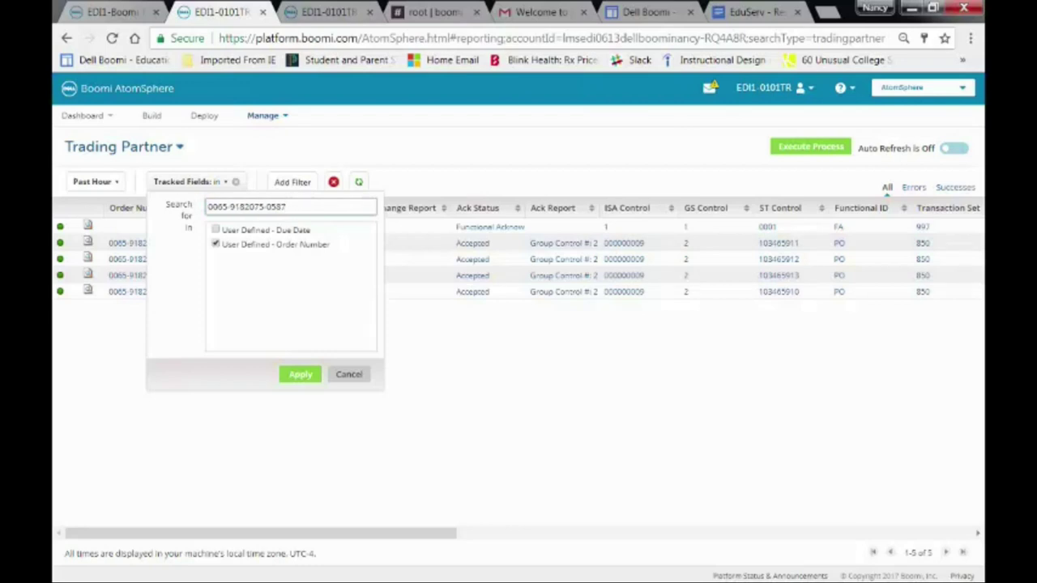
left_click(298, 375)
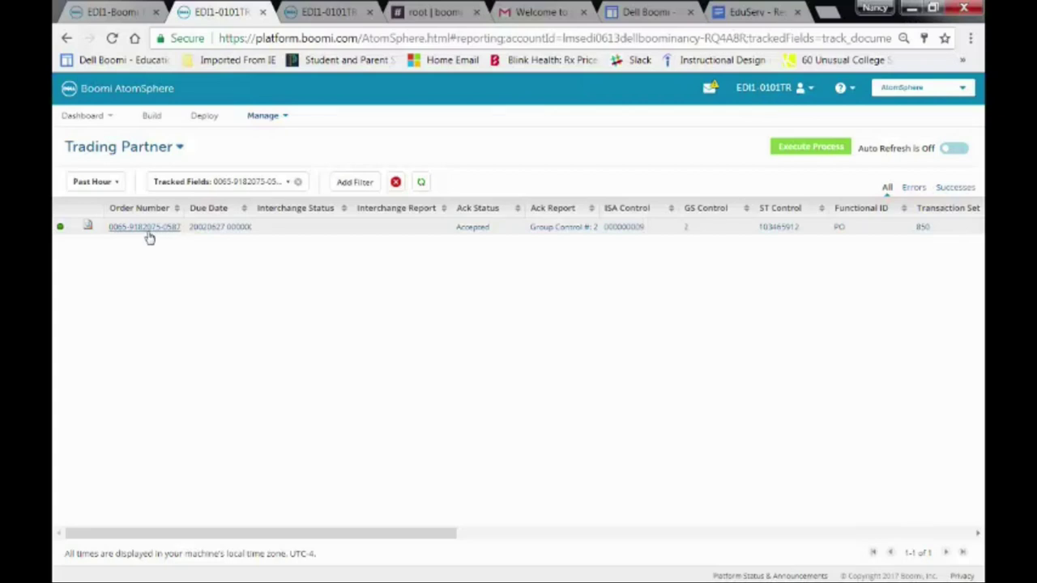
left_click(395, 183)
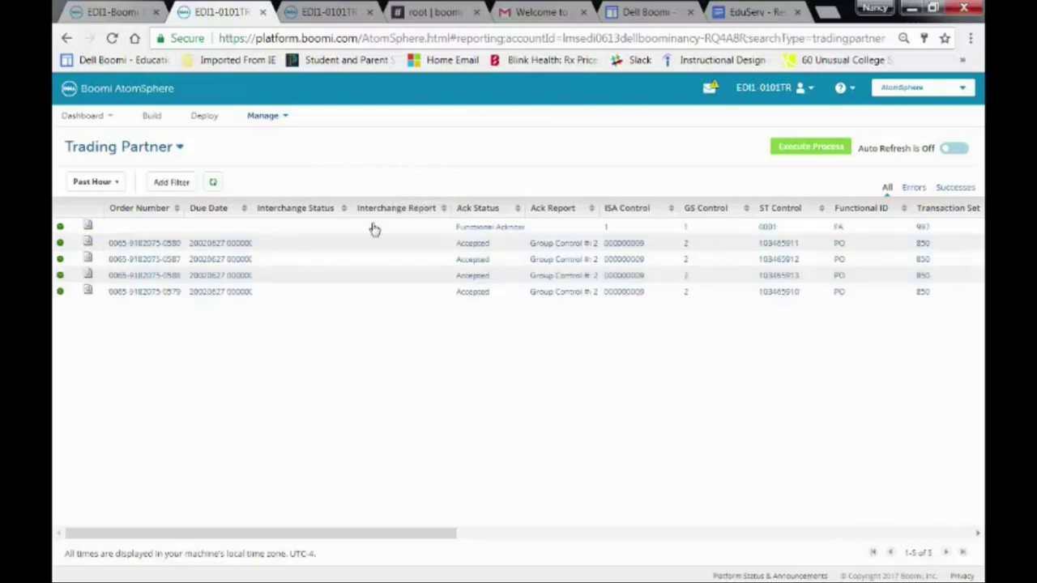